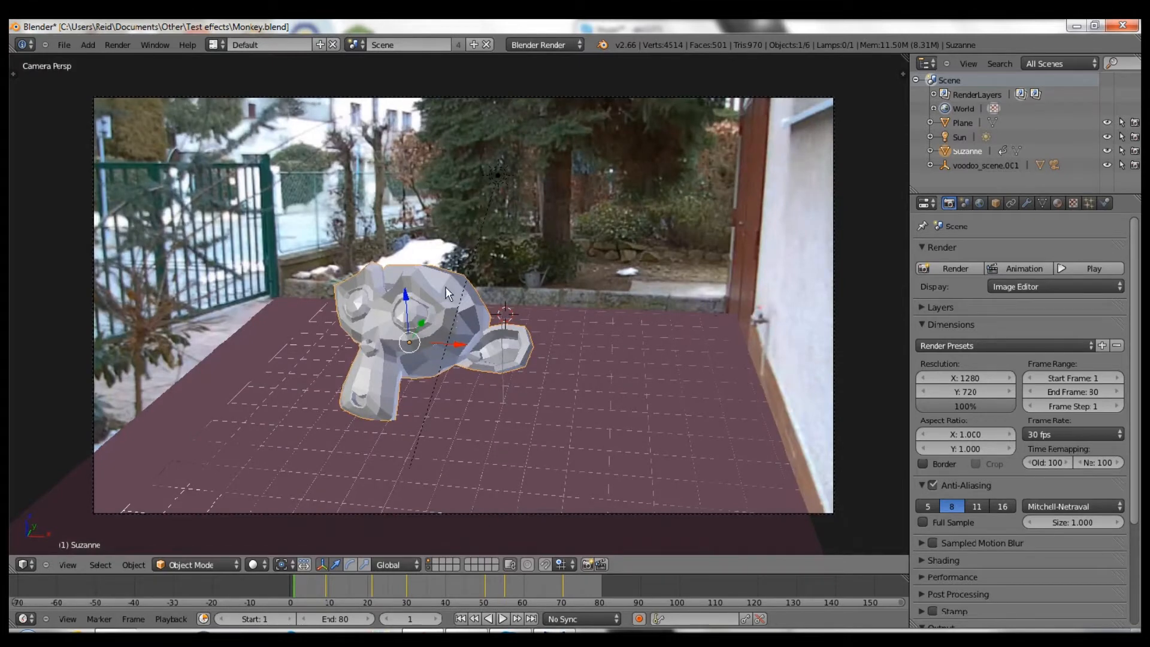
- Preview the garden composite animation, then reload the default start-up file
key("alt+a")
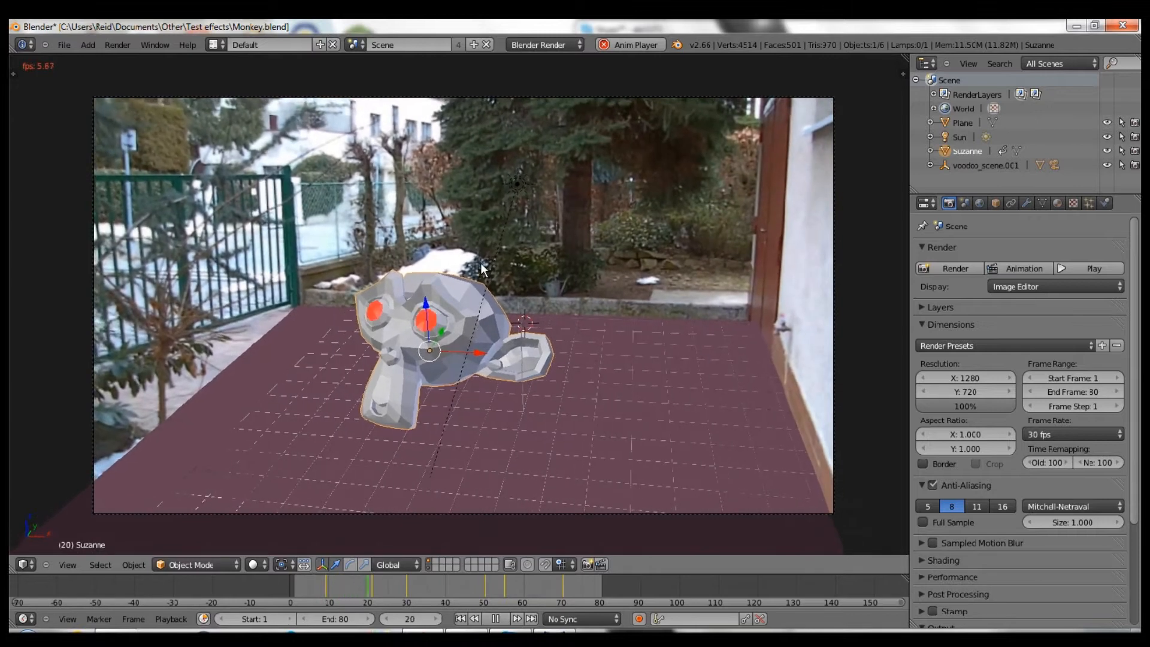
key("Escape")
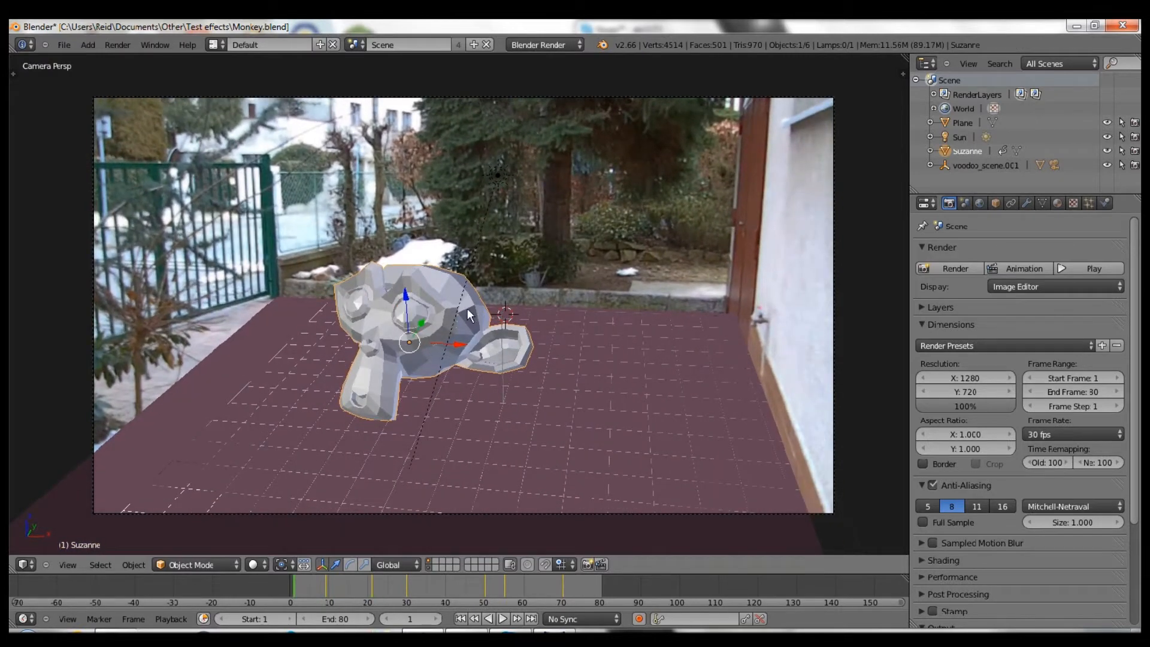
key("ctrl+n")
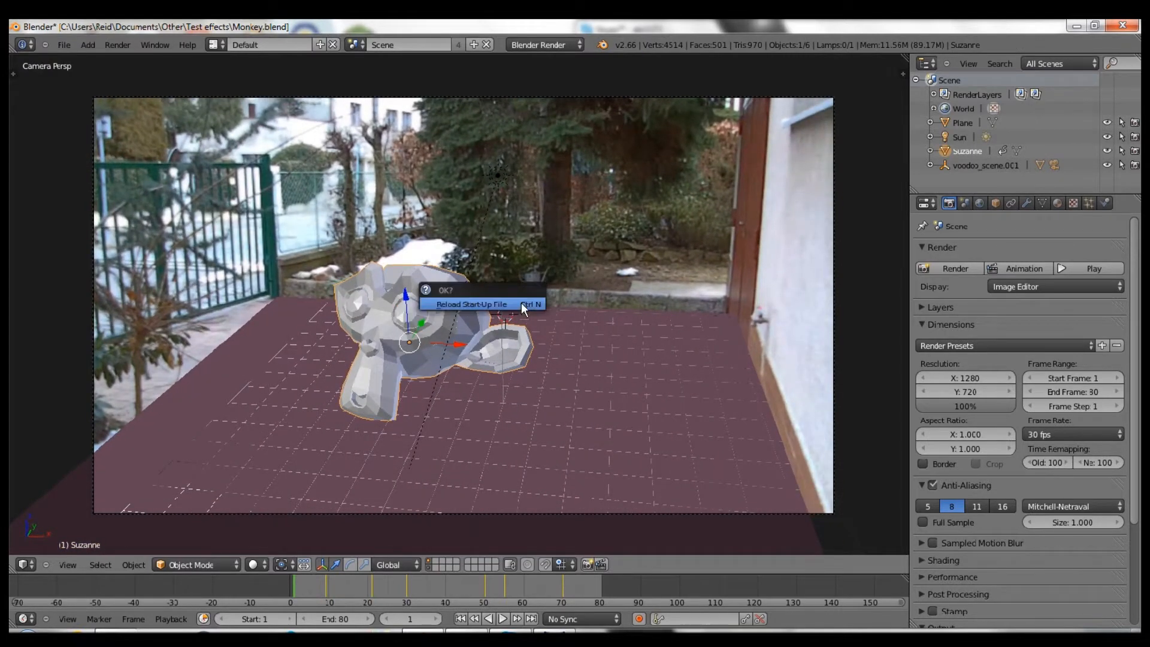
left_click(521, 309)
- Delete every object in the default scene
key("a")
key("a")
key("x")
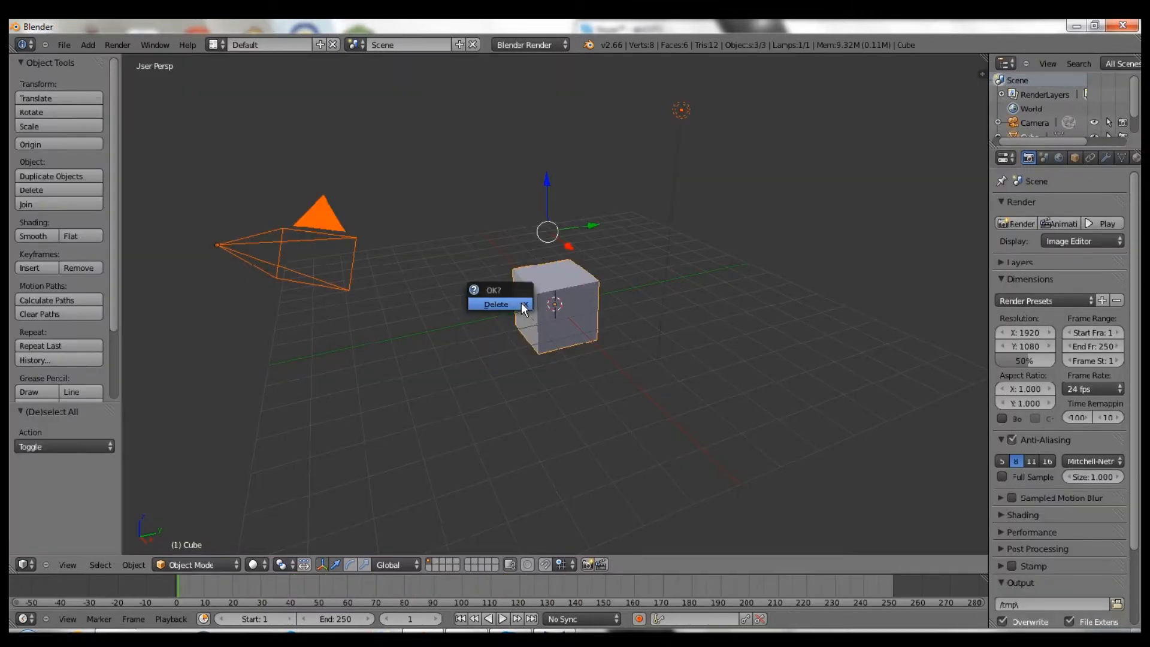
left_click(521, 304)
- Open track.py from the Test effects folder in a Text Editor
left_click(24, 565)
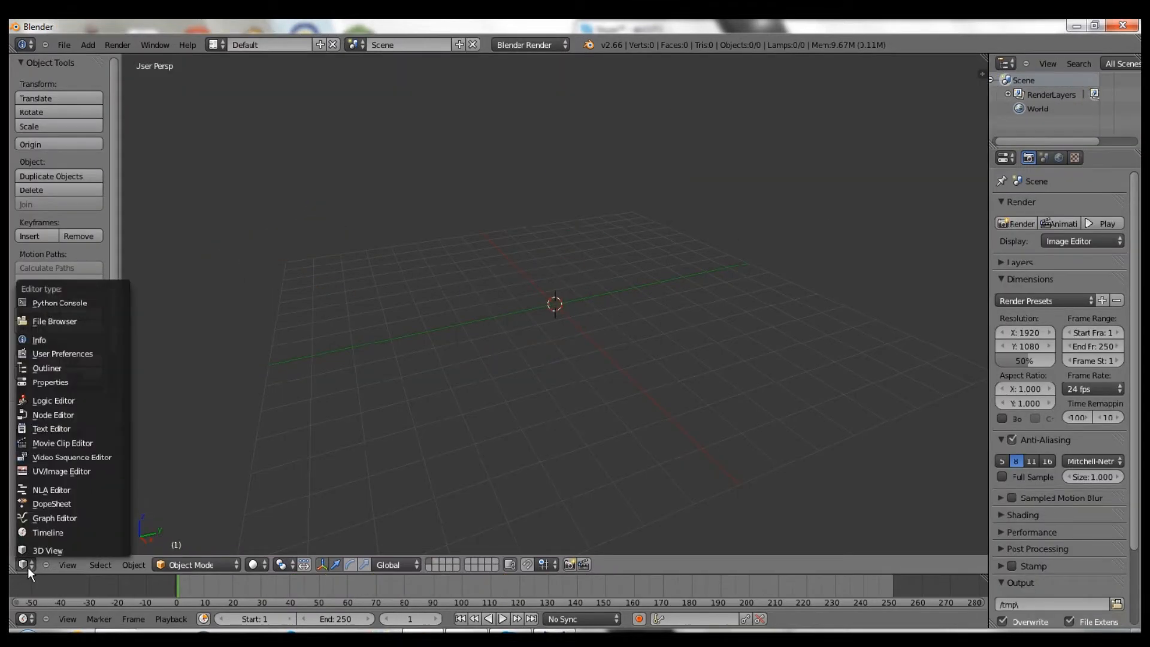
left_click(73, 428)
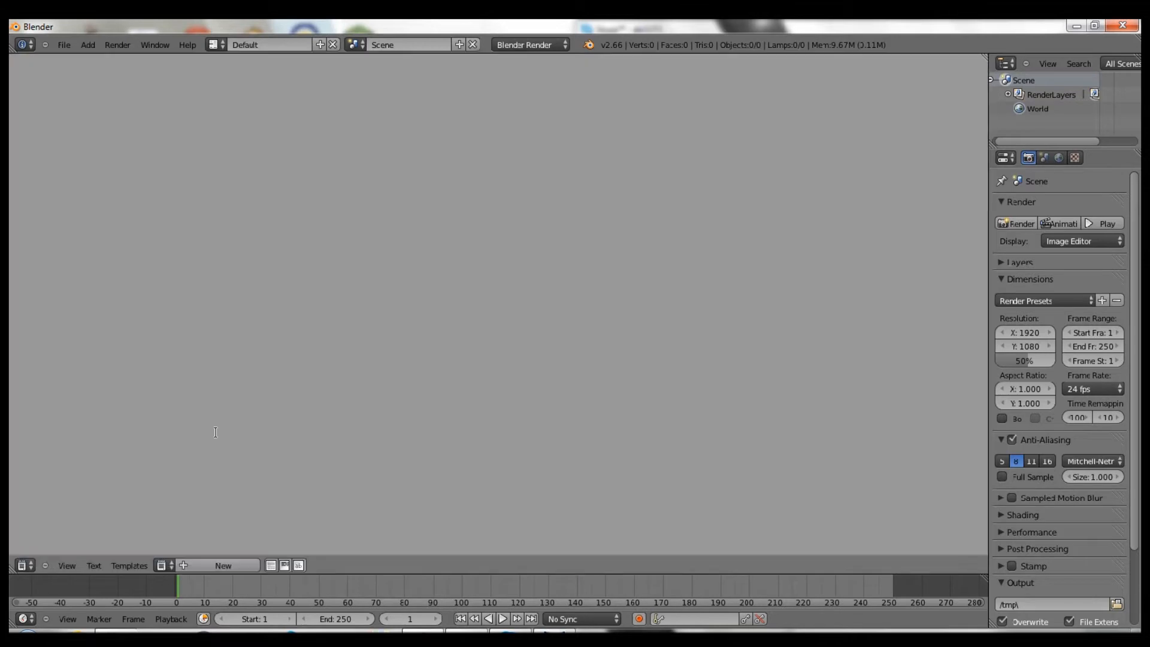
key("alt+o")
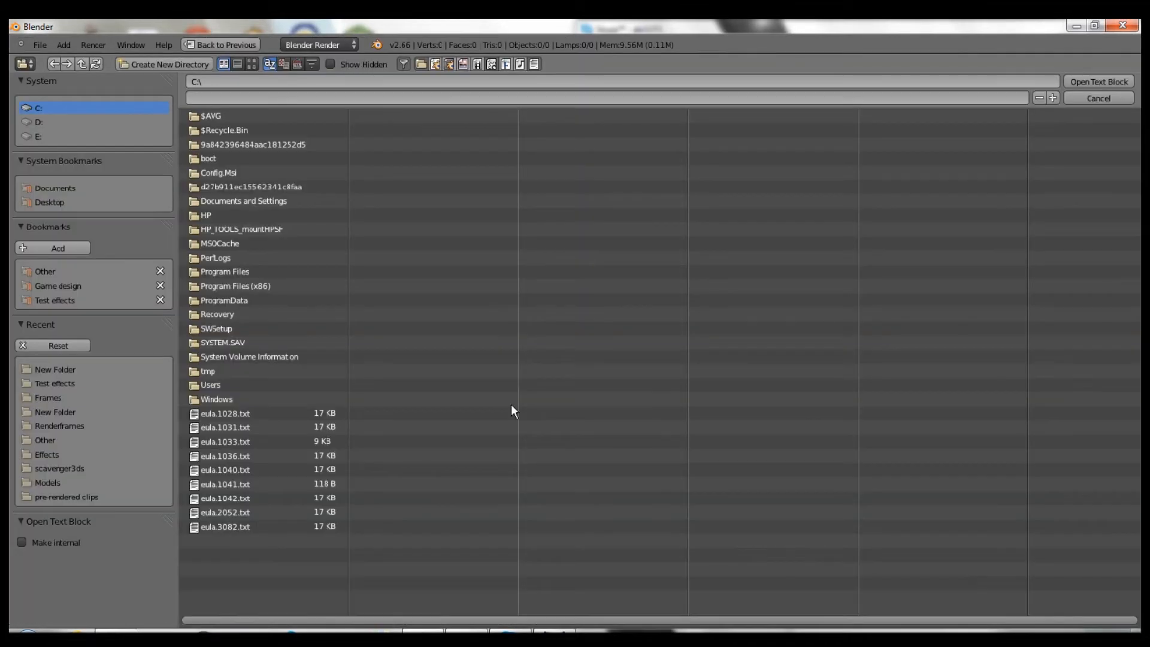
left_click(48, 298)
double_click(235, 156)
- Run track.py, delete its failing line, rerun it, and return to the 3D View
left_click(410, 567)
key("BackSpace")
key("BackSpace")
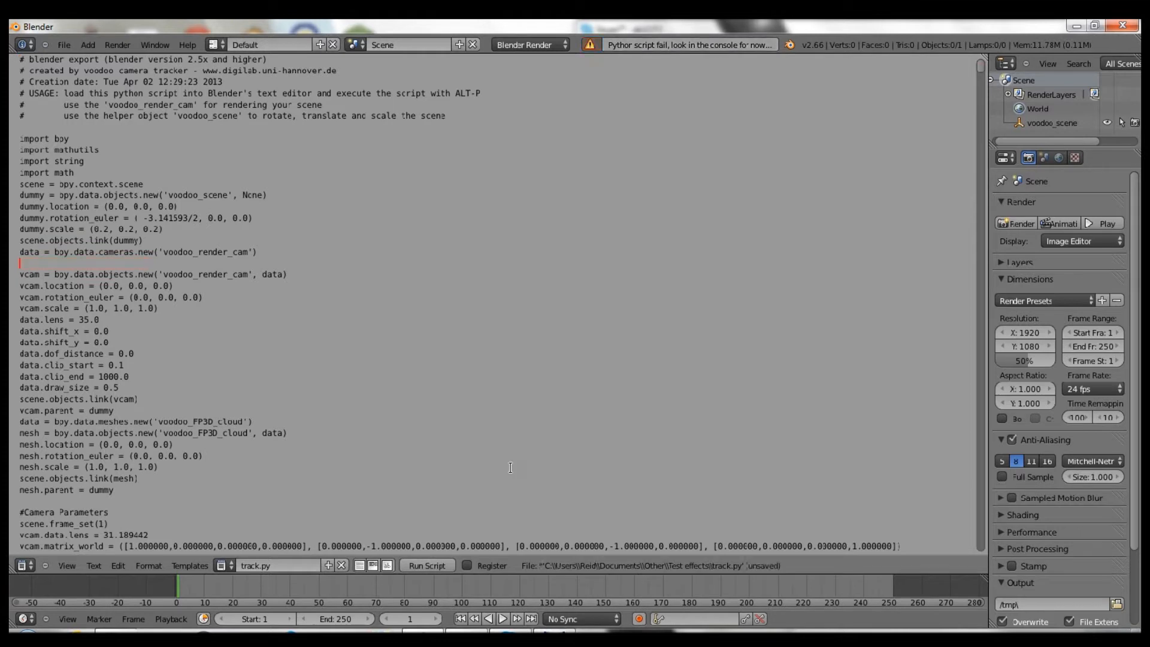
left_click(429, 565)
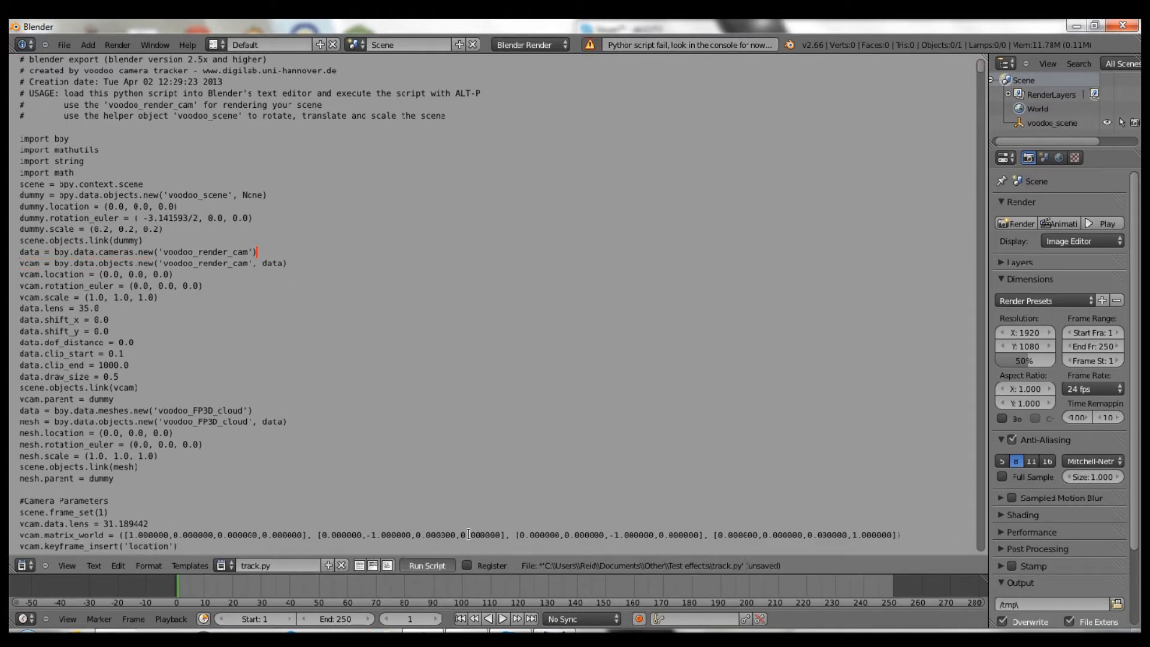
left_click(25, 566)
left_click(39, 548)
left_click(326, 620)
- Set the end frame to 300, then orbit from front view and select the origin empty
type("300")
key("Return")
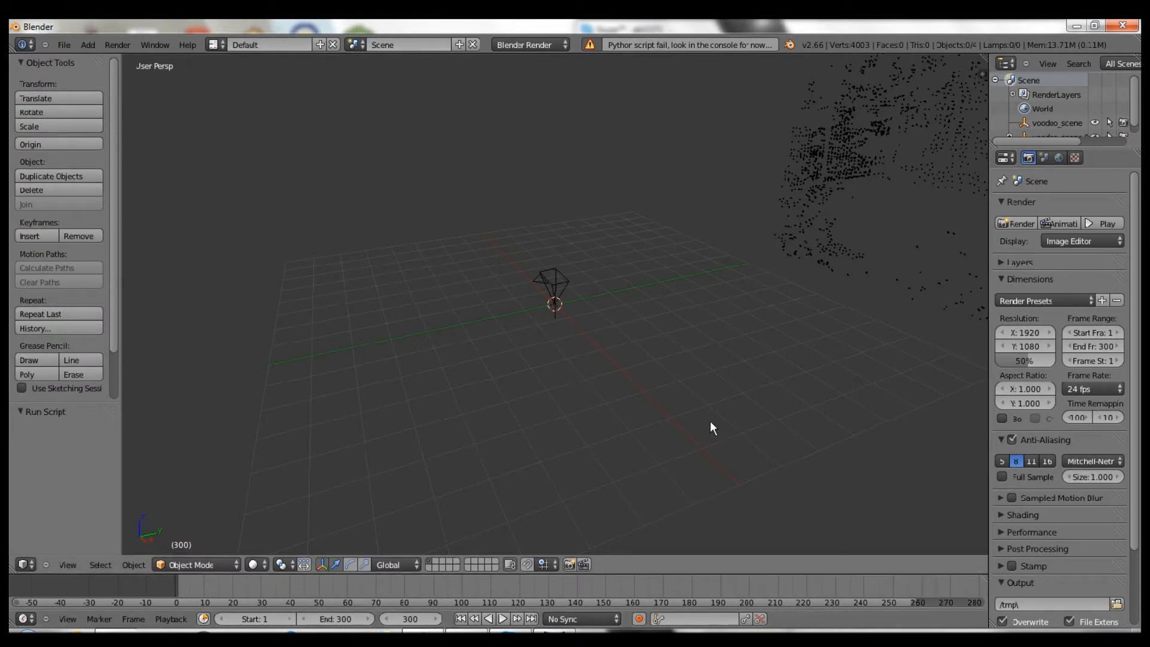
key("KP_1")
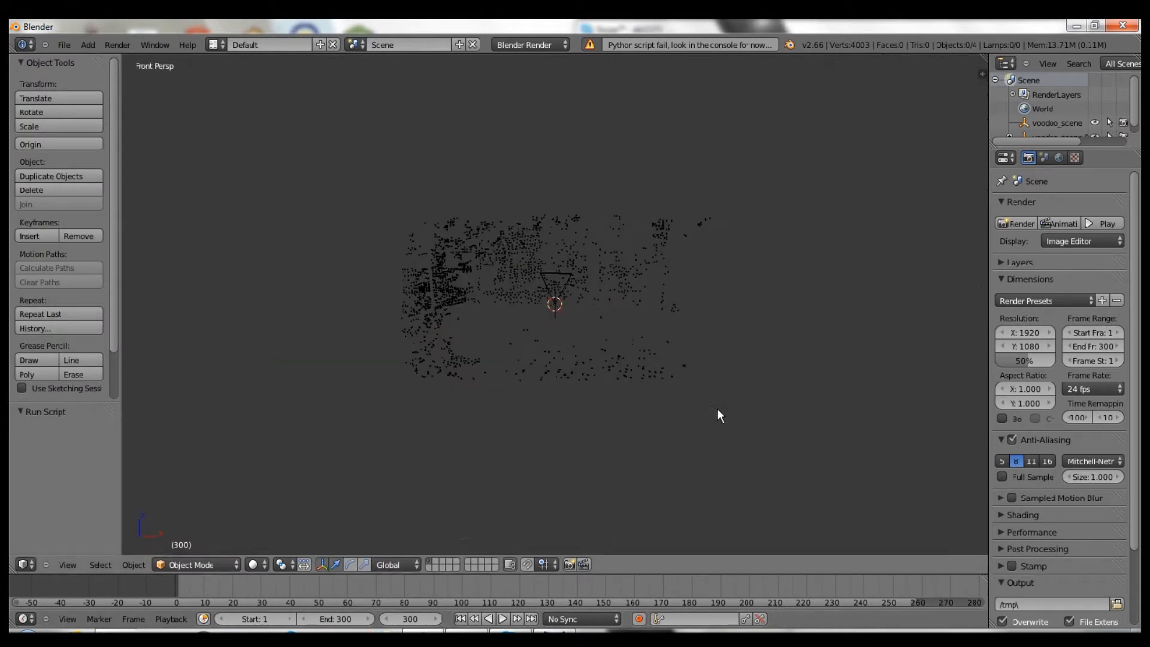
middle_click_drag(717, 408, 565, 311)
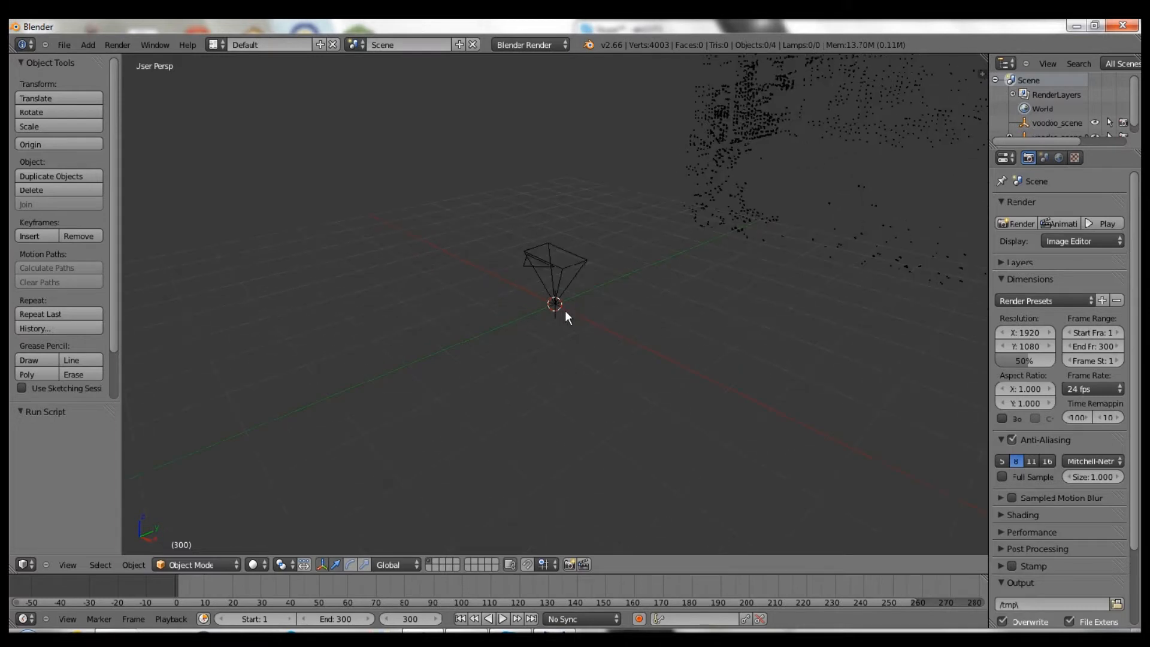
right_click(566, 310)
key("n")
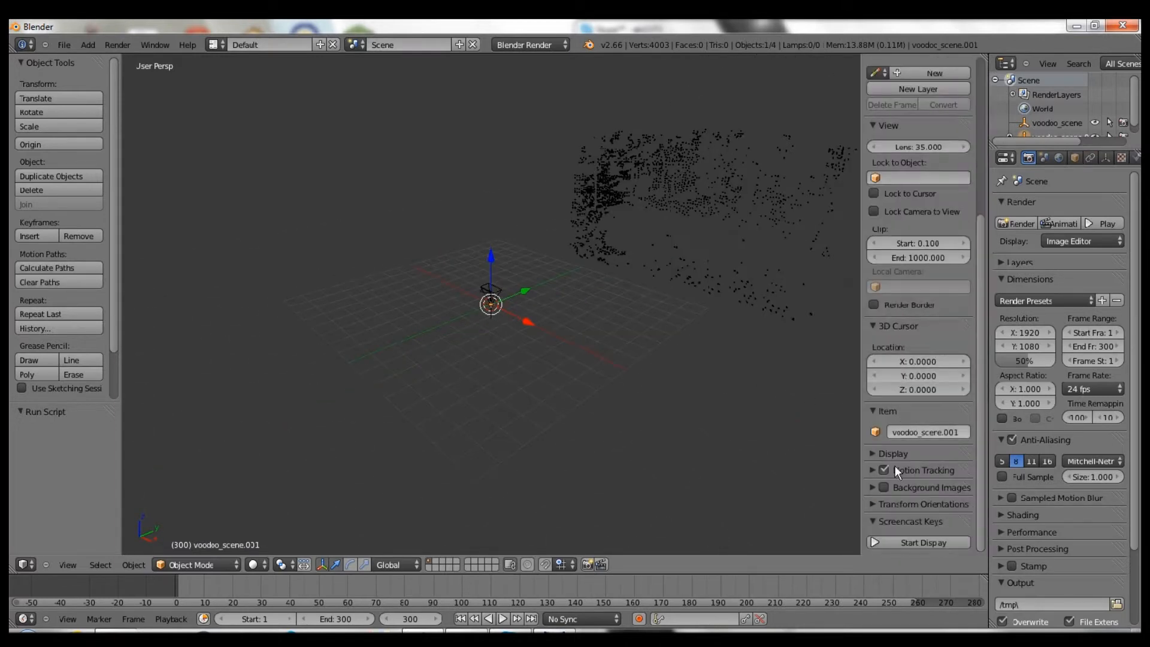
left_click(890, 542)
key("n")
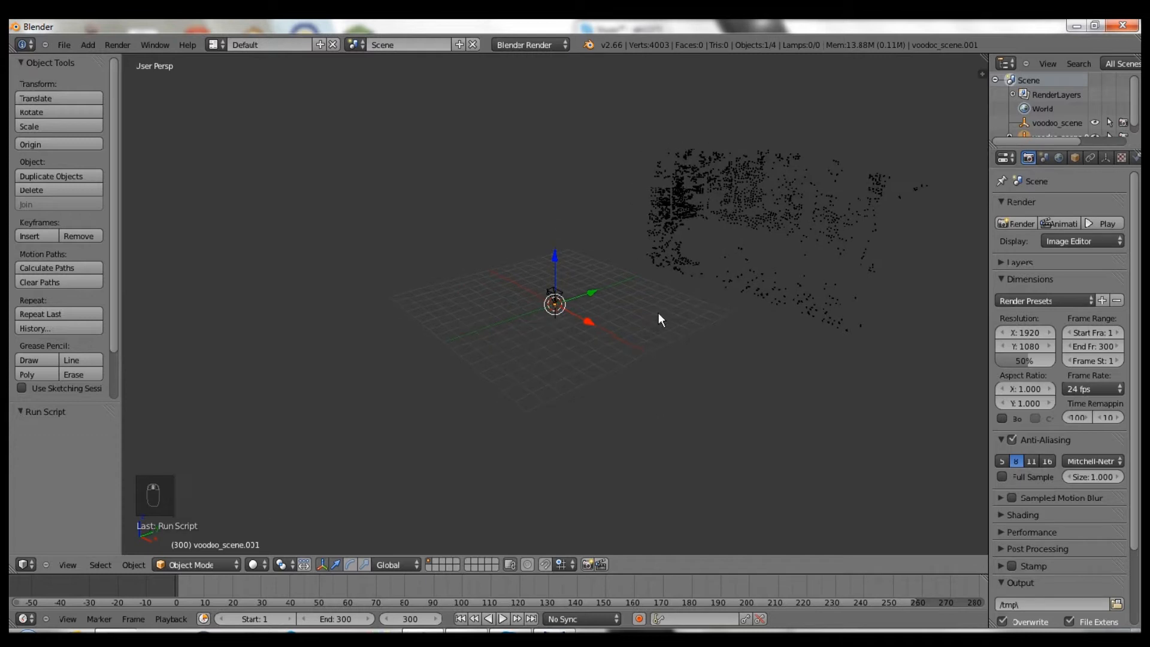
- Split the workspace into a right side view and a camera view, with the tool shelf hidden
key("KP_3")
key("t")
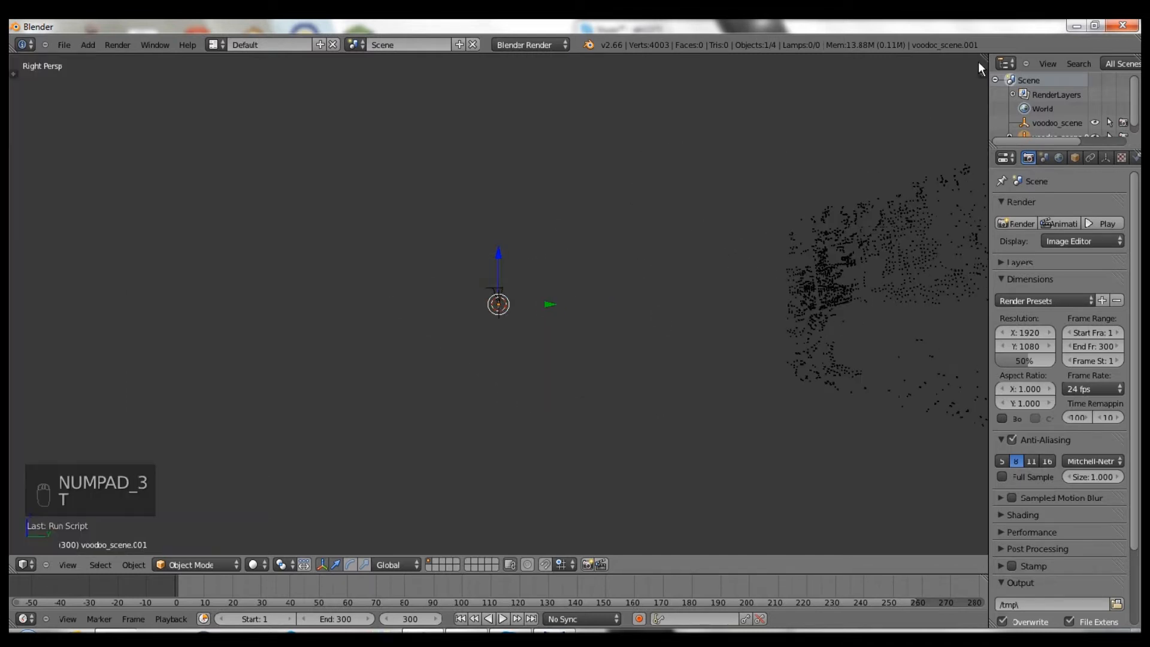
left_click_drag(980, 59, 483, 150)
key("KP_0")
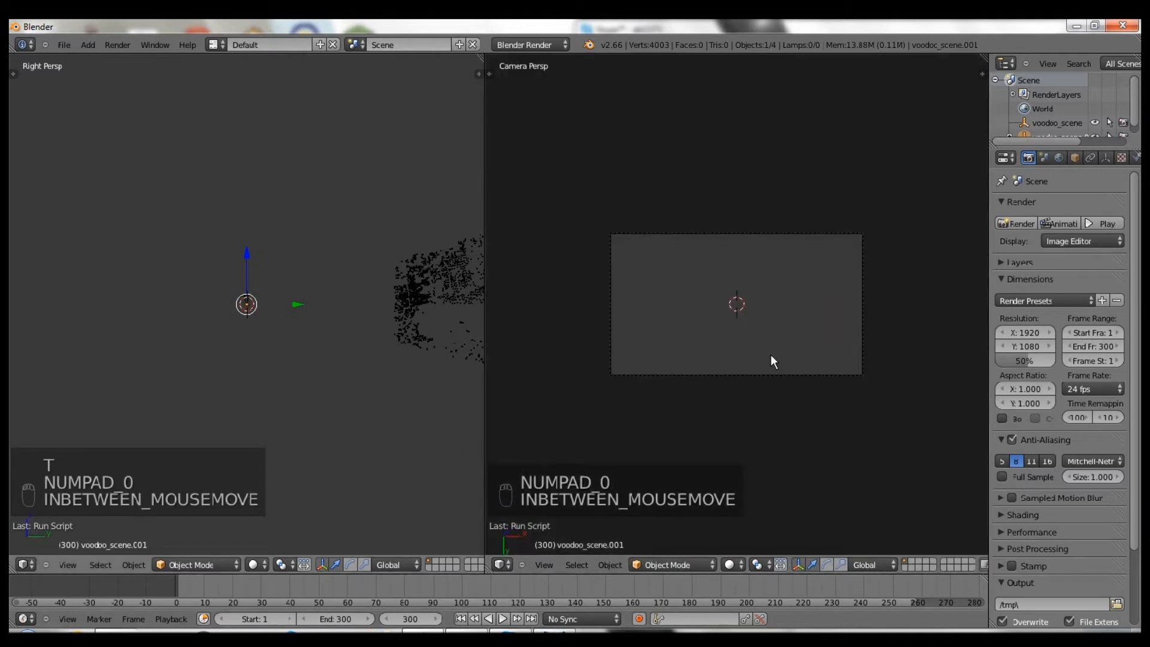
- Load the New Folder/0001.png frame sequence into a Movie Clip Editor
left_click(24, 564)
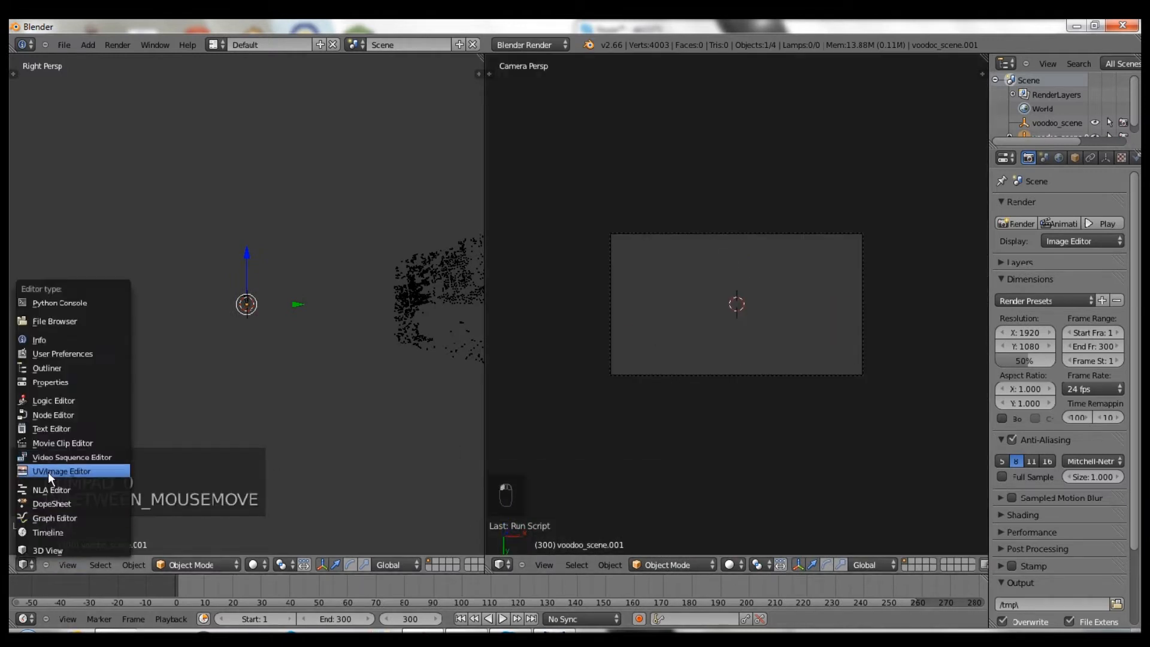
left_click(52, 443)
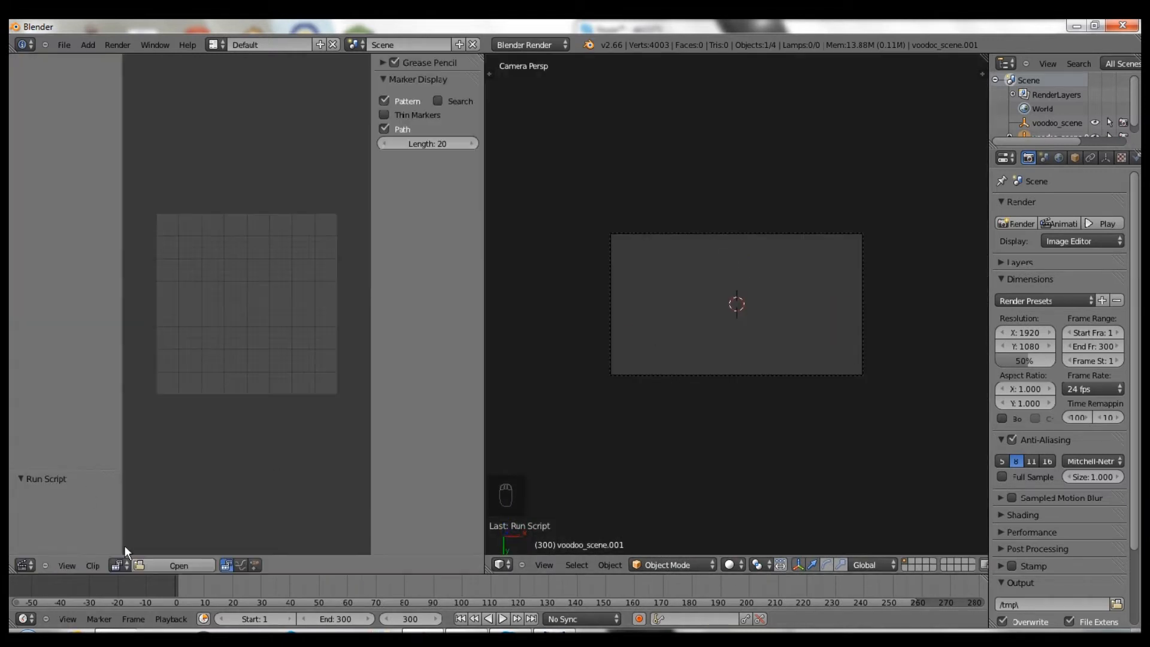
left_click(158, 564)
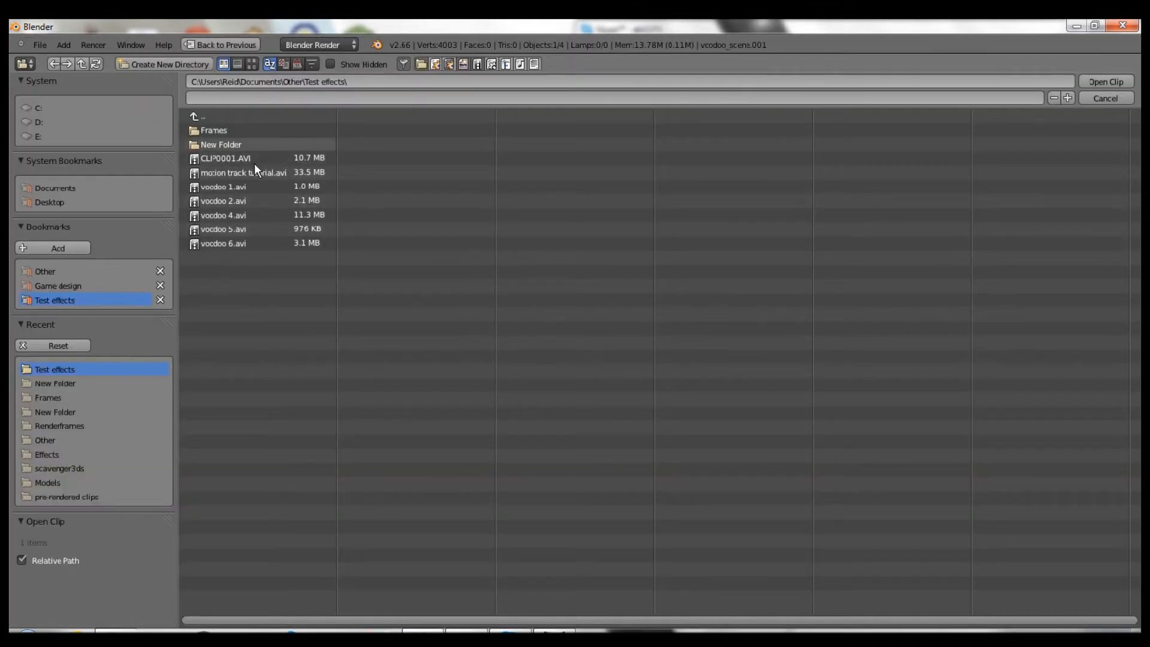
left_click(233, 144)
left_click(228, 128)
double_click(227, 128)
scroll(293, 301, "down", 4)
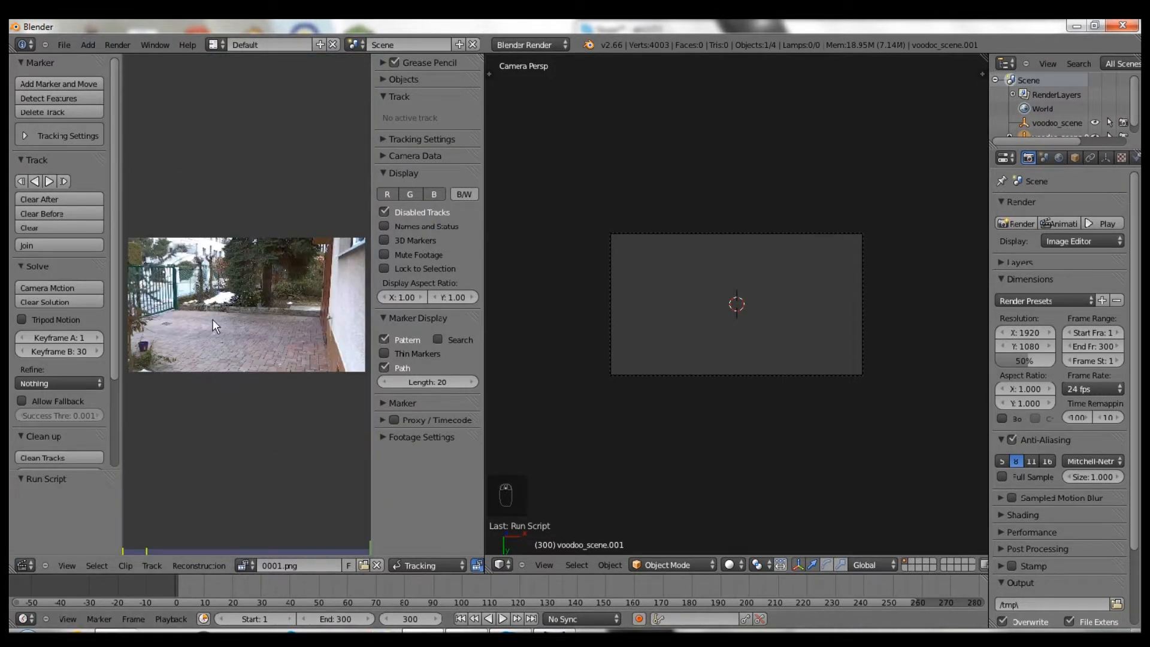
- Fit the footage, set it as the camera background, and merge the clip editor into the 3D view
key("f")
scroll(44, 447, "down", 5)
left_click(48, 443)
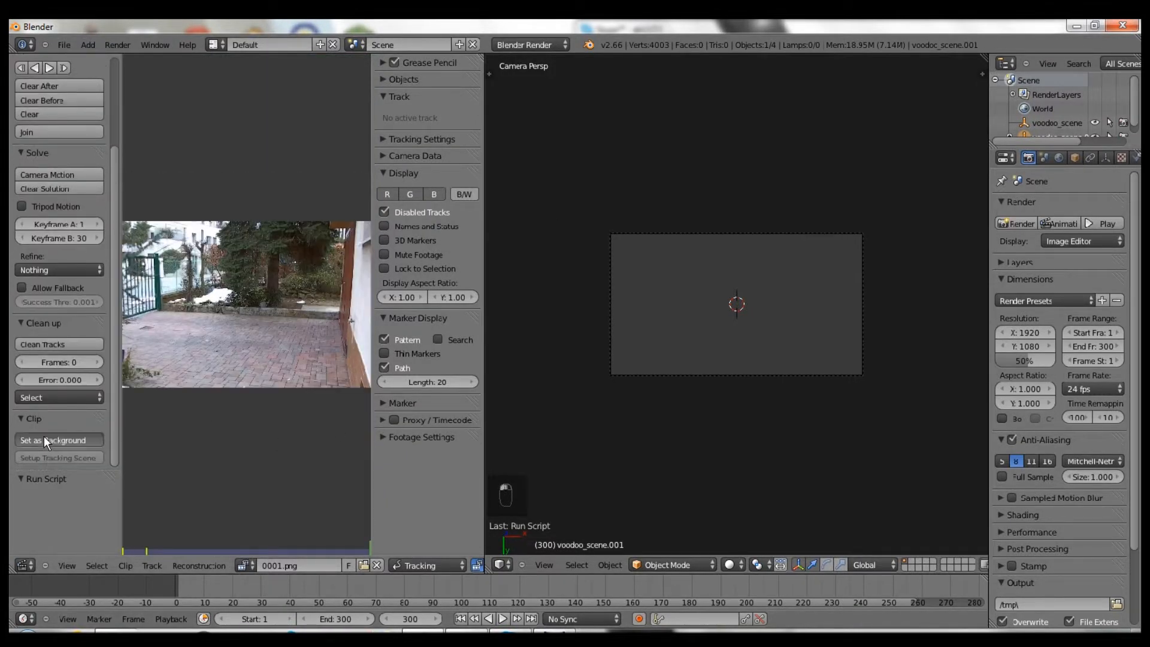
left_click_drag(479, 63, 348, 117)
- Check the Background Images settings in the viewport sidebar
key("n")
scroll(926, 505, "down", 5)
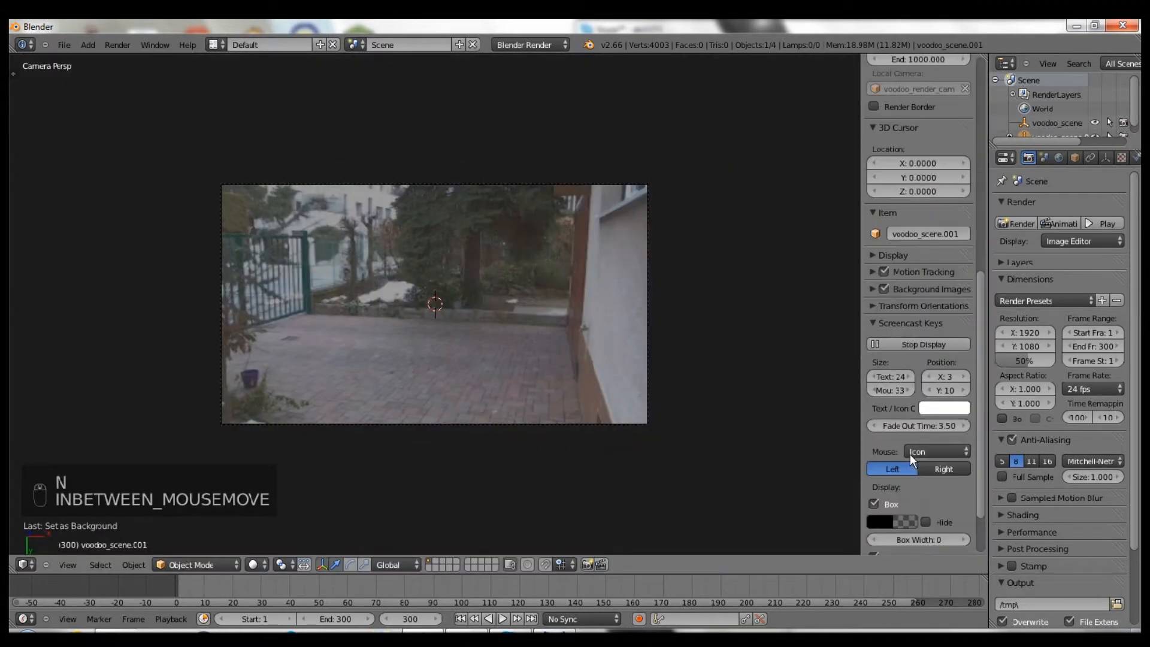
left_click(907, 289)
scroll(905, 338, "down", 4)
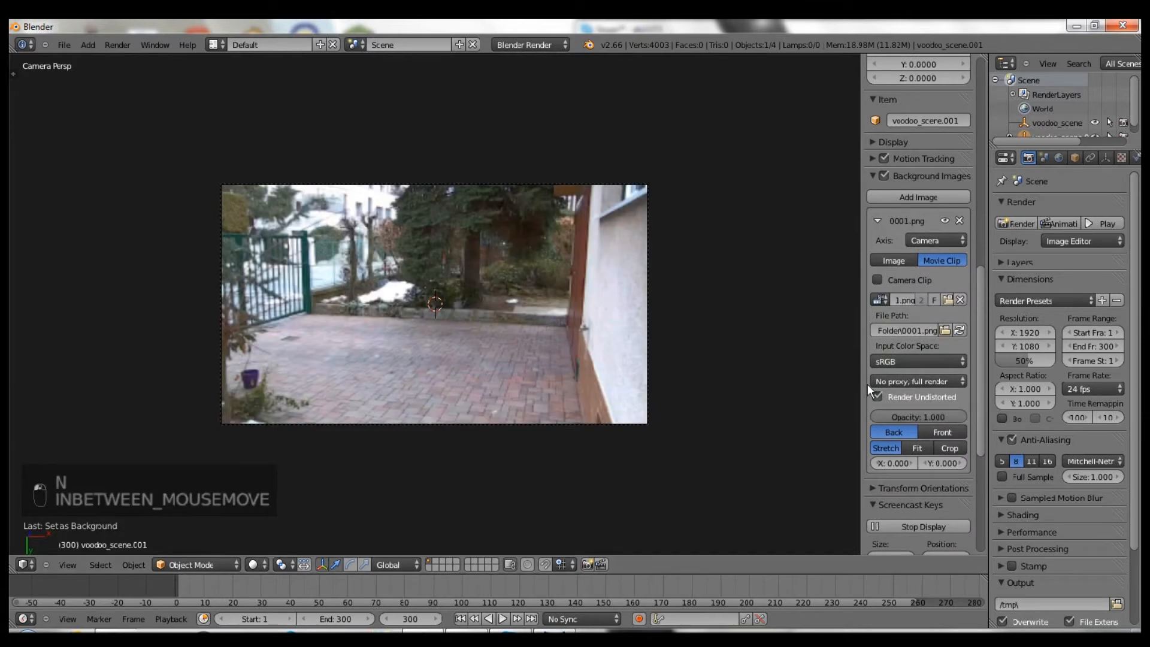
key("n")
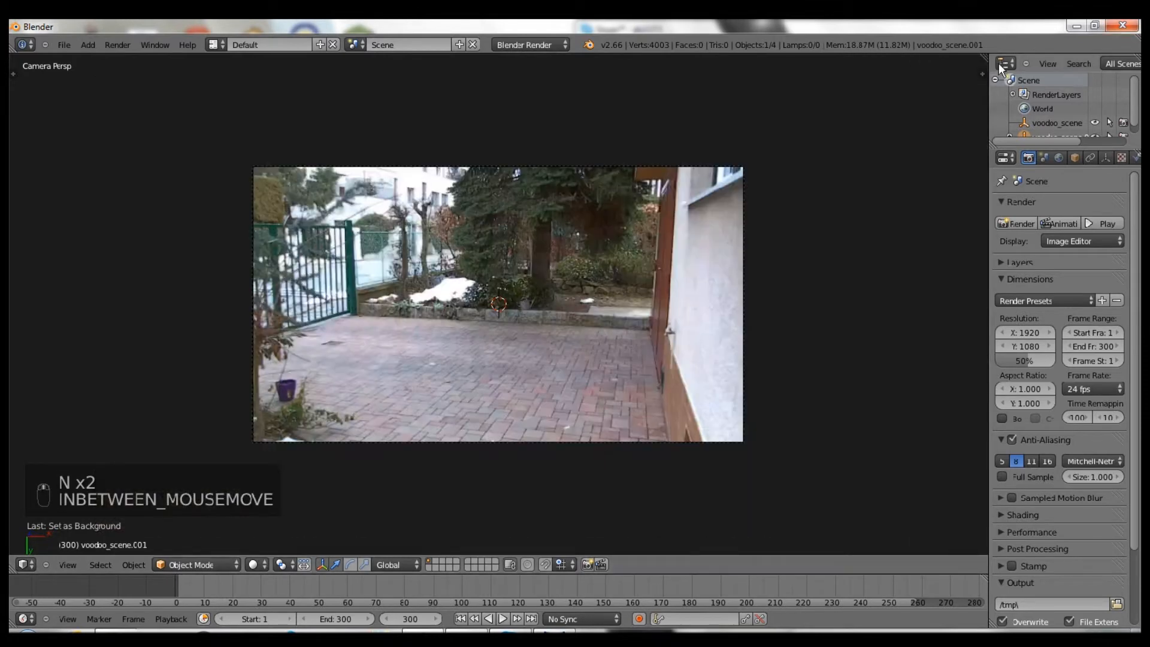
- Split off a panned right side view and enlarge the Outliner
left_click_drag(985, 58, 504, 150)
key("KP_3")
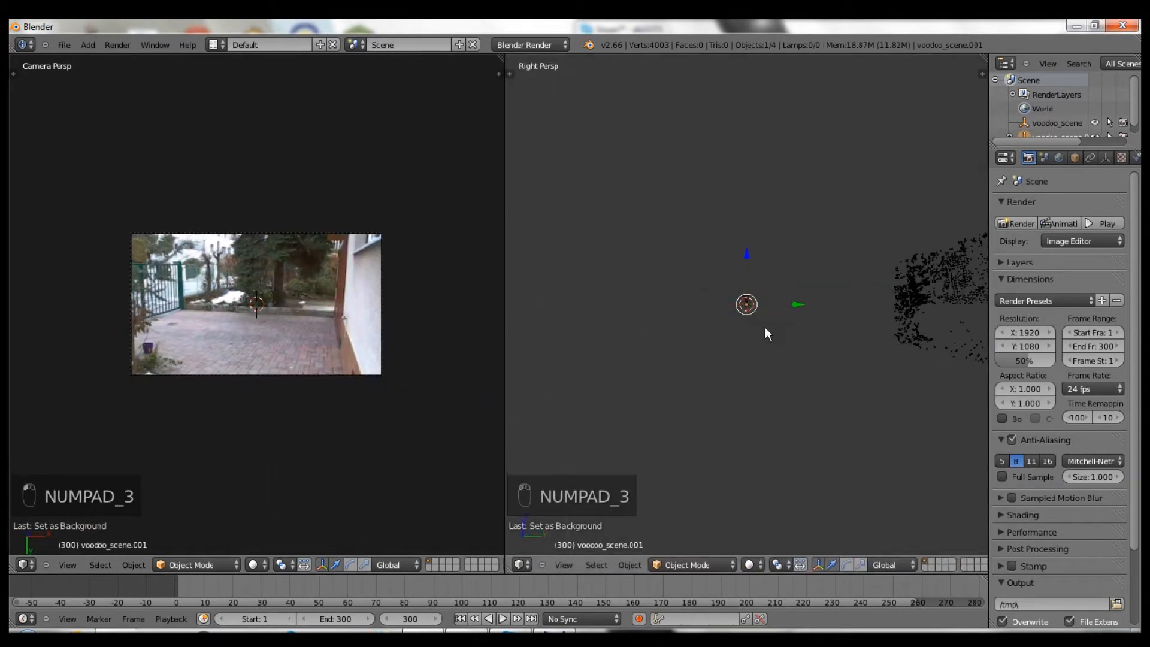
middle_click_drag(756, 311, 999, 319, "shift")
left_click_drag(1036, 172, 1036, 187)
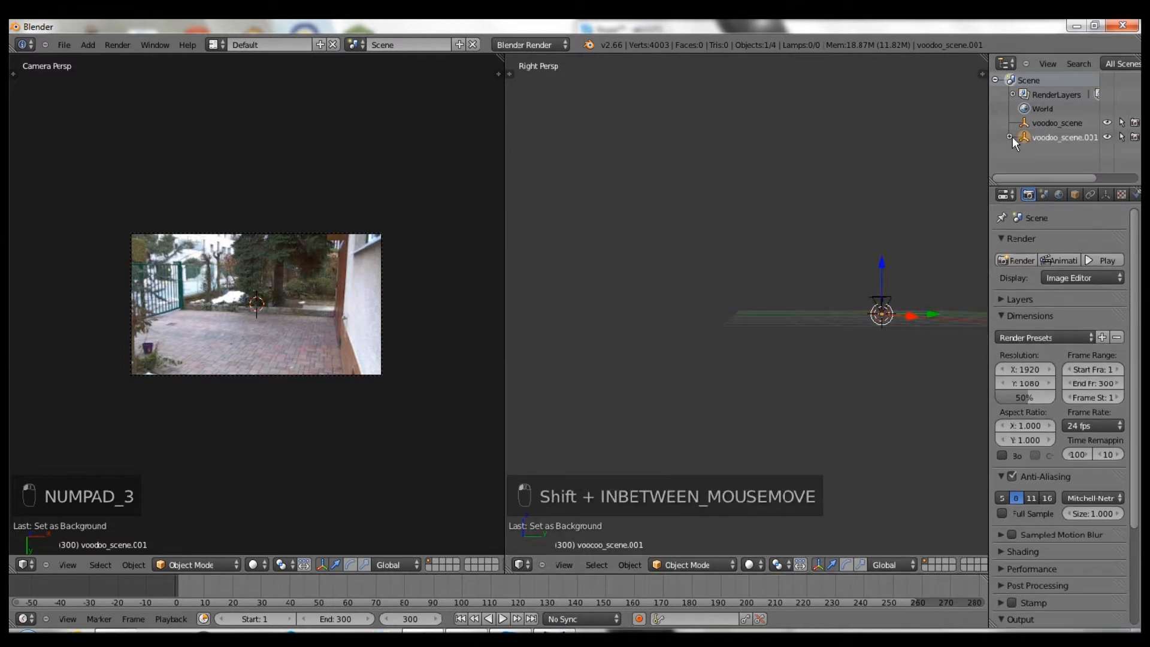
- Delete voodoo_scene and move the voodoo_scene.001 empty left along Y in orthographic side view
key("x")
left_click(922, 204)
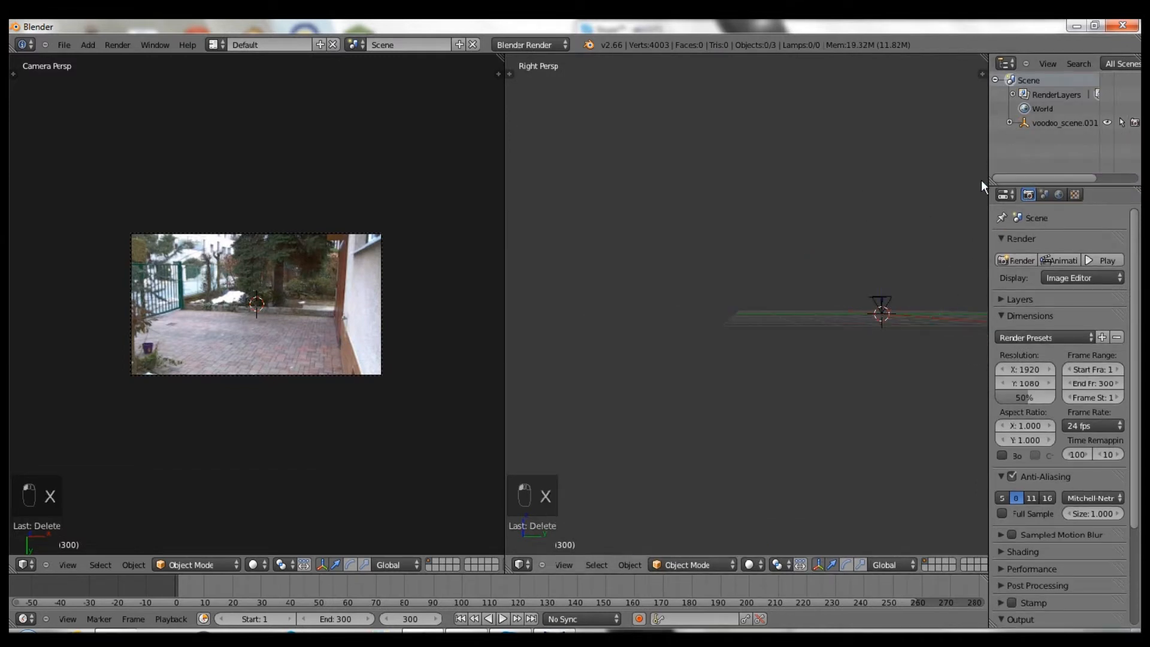
left_click(1030, 123)
key("KP_5")
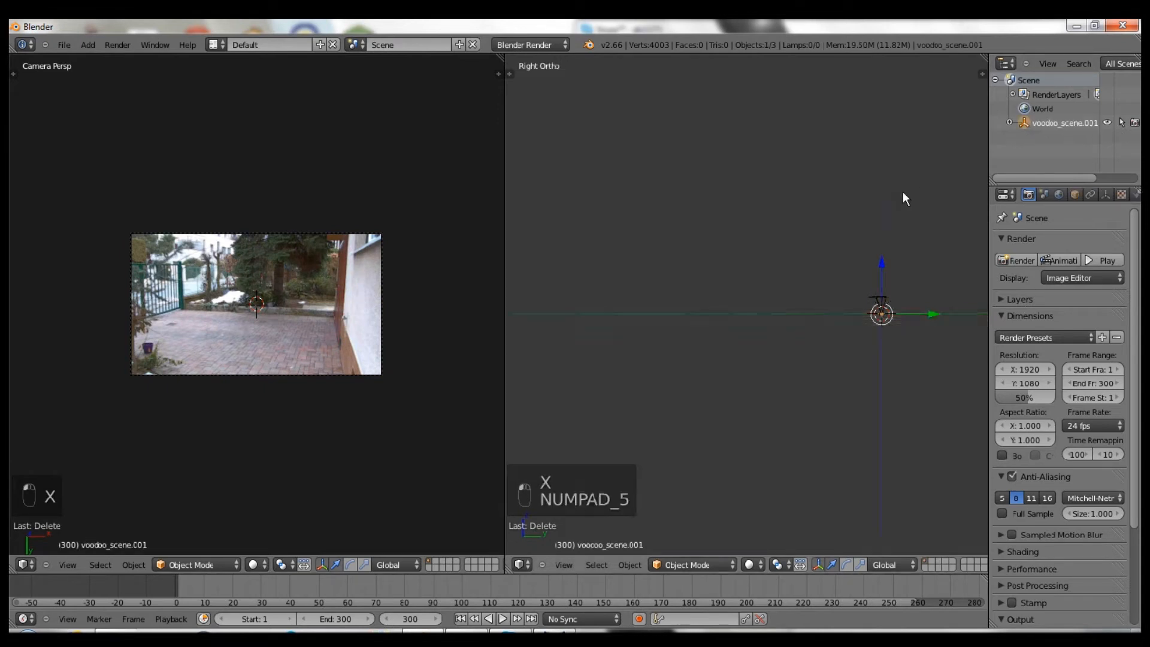
scroll(839, 271, "down", 1)
left_click_drag(881, 312, 688, 315)
scroll(761, 318, "down", 3)
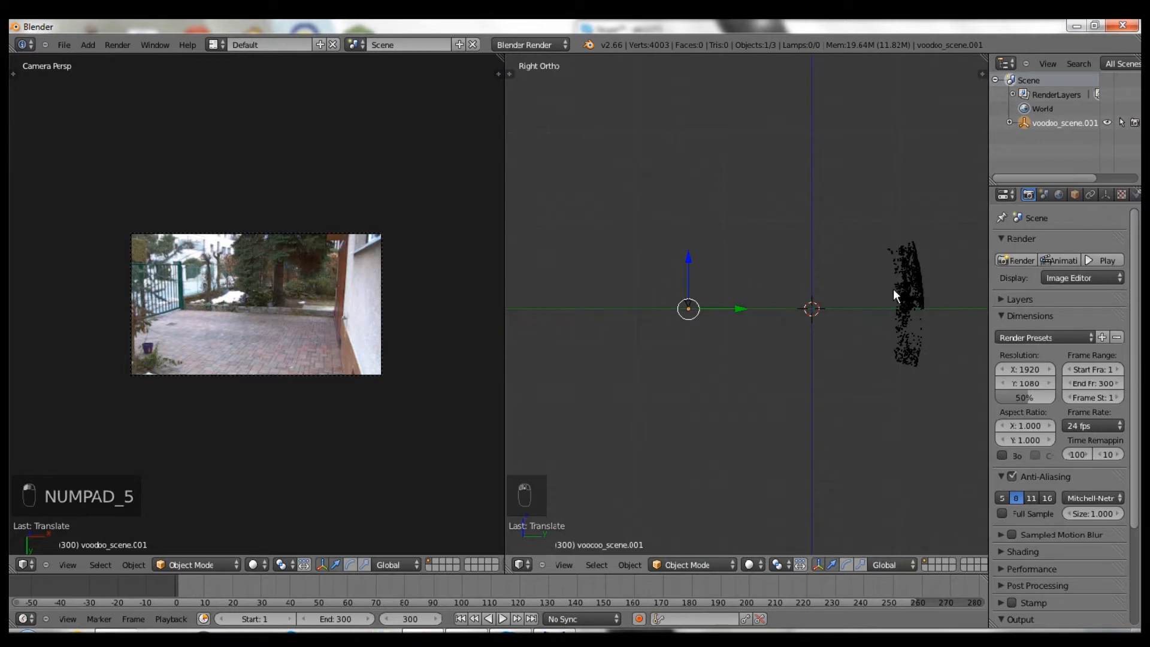
- Rotate the point cloud by -90 degrees
right_click(893, 289)
type("r90")
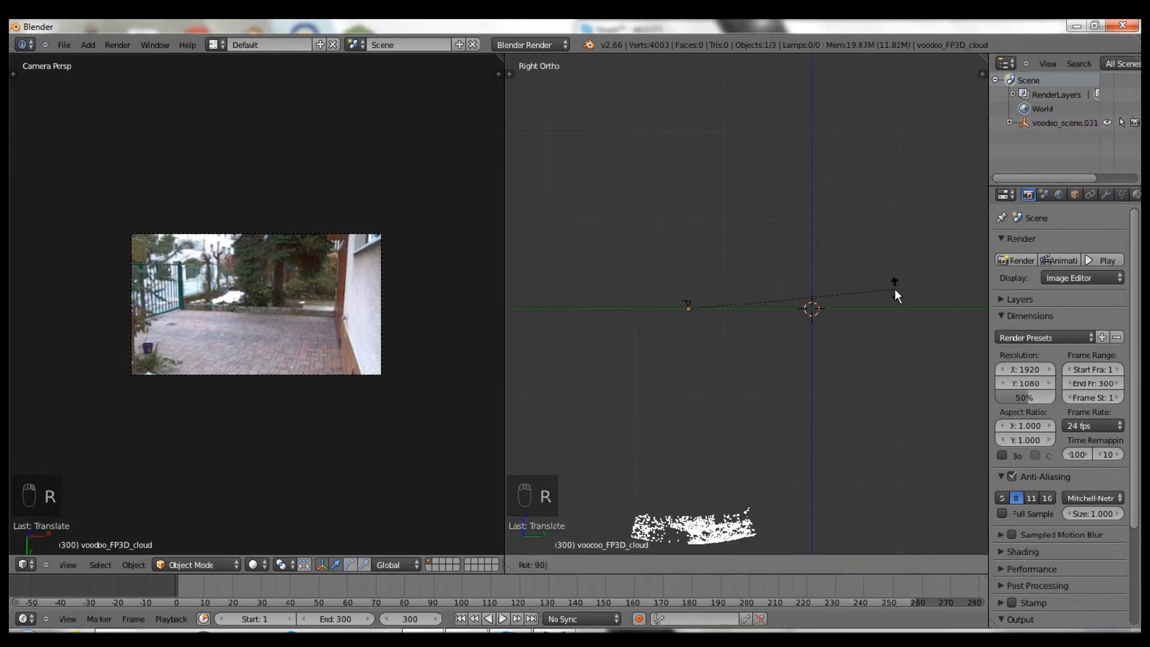
type("-")
key("Return")
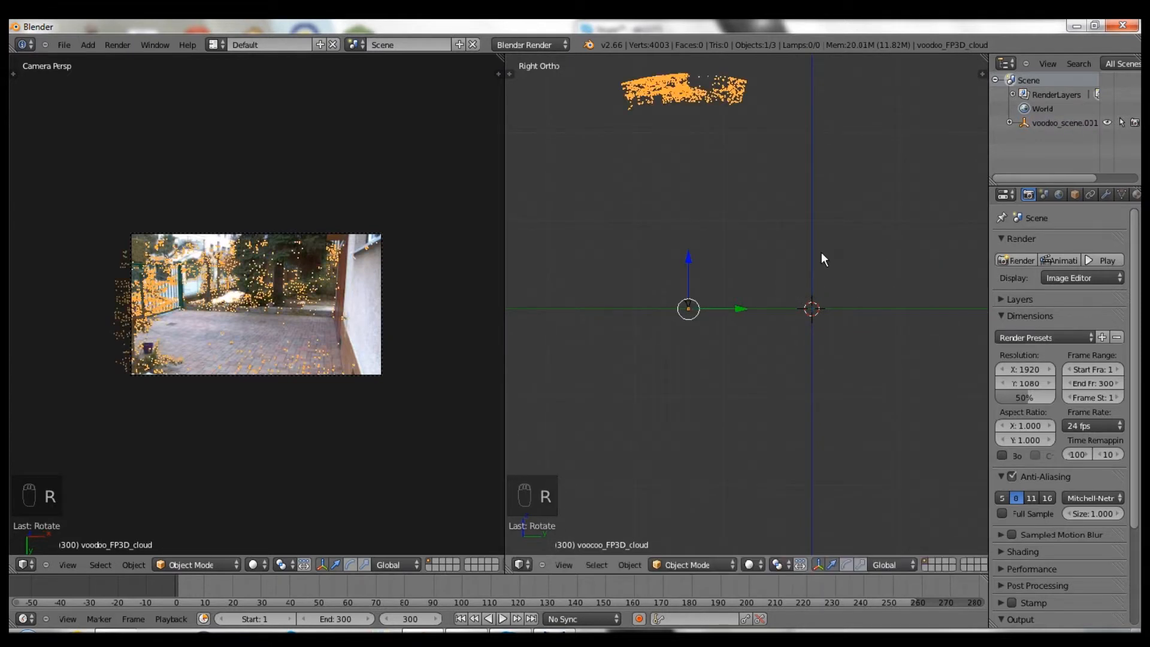
- Rotate the voodoo_scene.001 empty to match and recentre the camera view
left_click(1037, 124)
key("r")
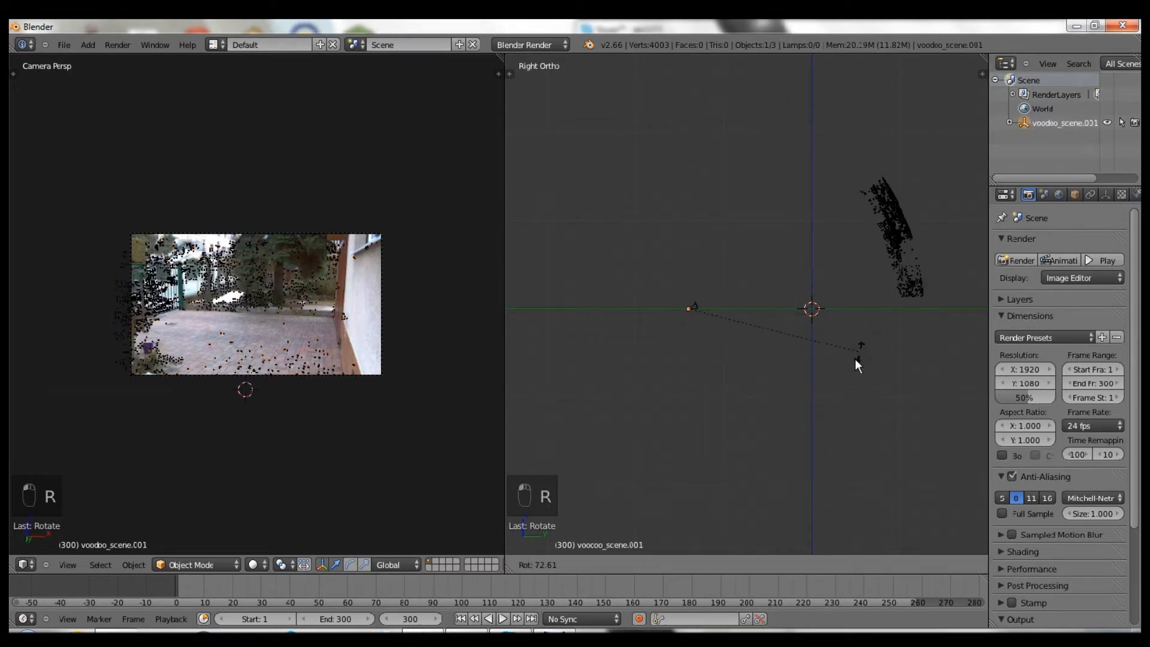
left_click(802, 393)
scroll(419, 330, "up", 2)
scroll(420, 330, "up", 3)
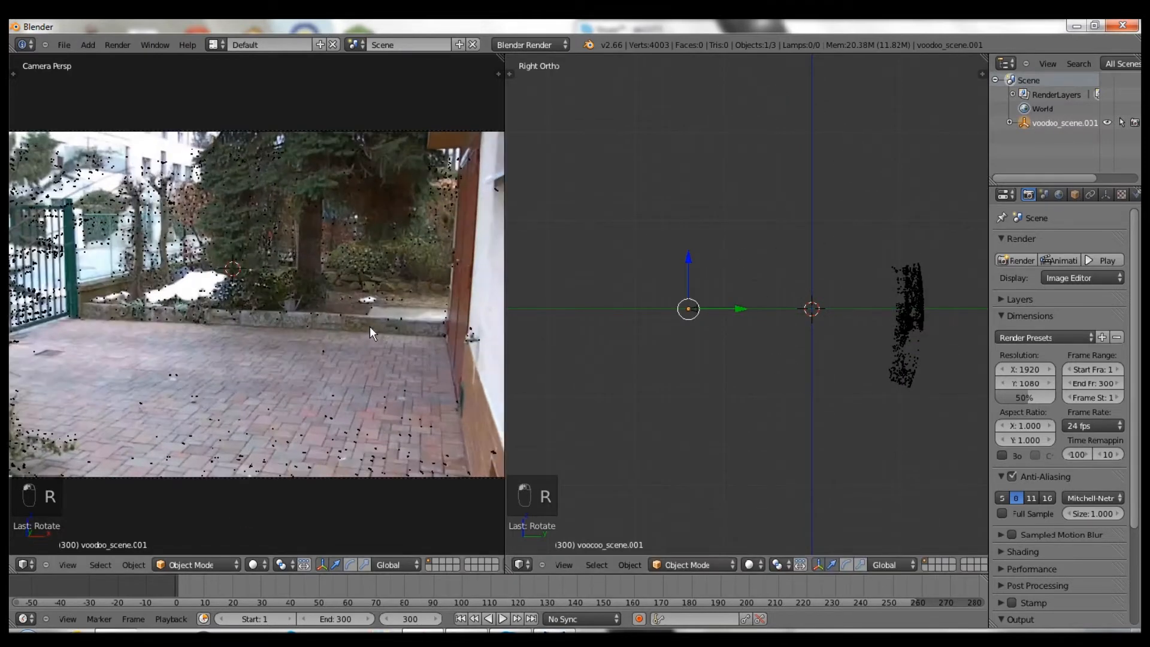
scroll(397, 309, "down", 1)
middle_click_drag(344, 307, 351, 306, "shift")
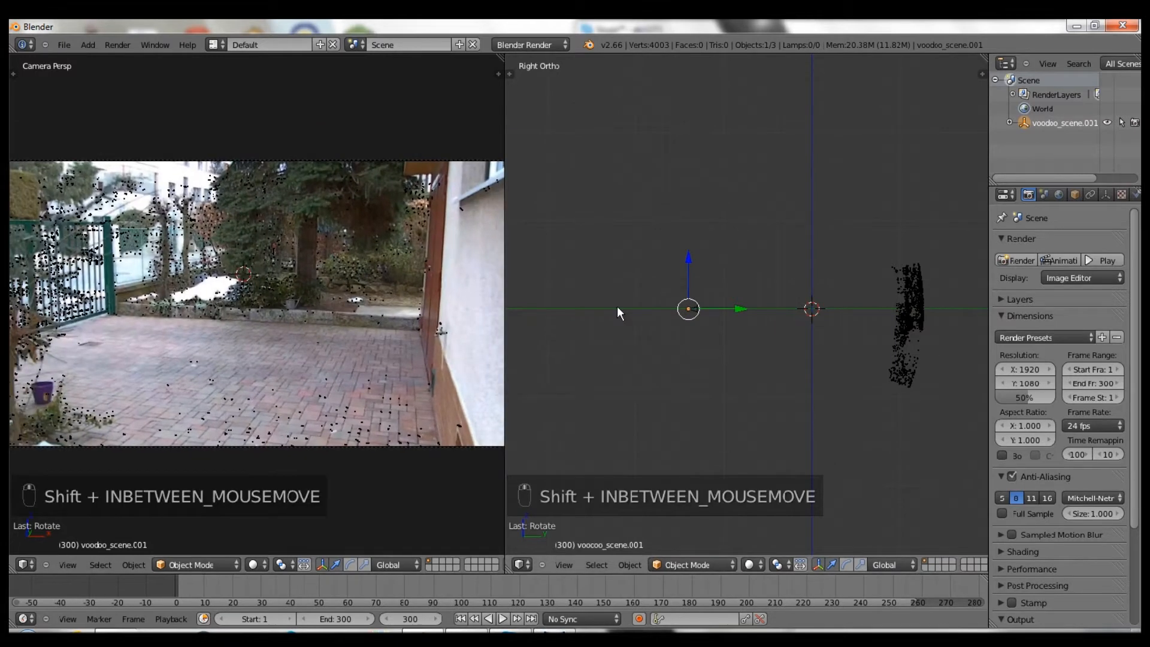
scroll(380, 300, "down", 1)
- Set the camera's background image opacity to 0.5
key("n")
scroll(473, 335, "down", 3)
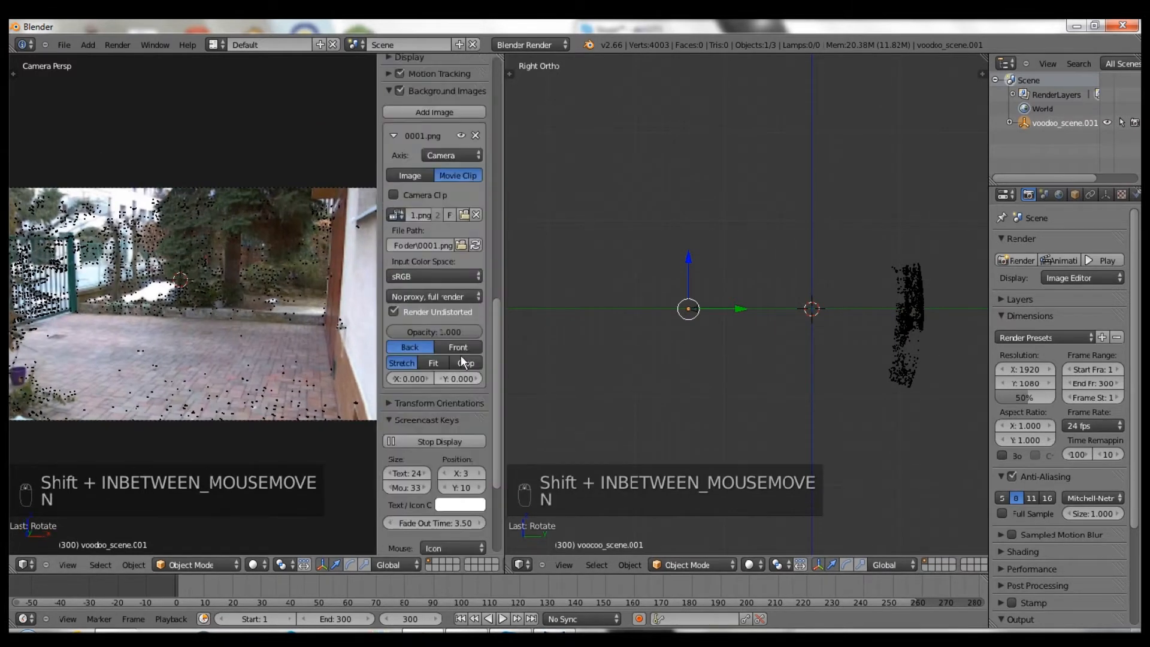
left_click_drag(440, 331, 357, 325)
key("n")
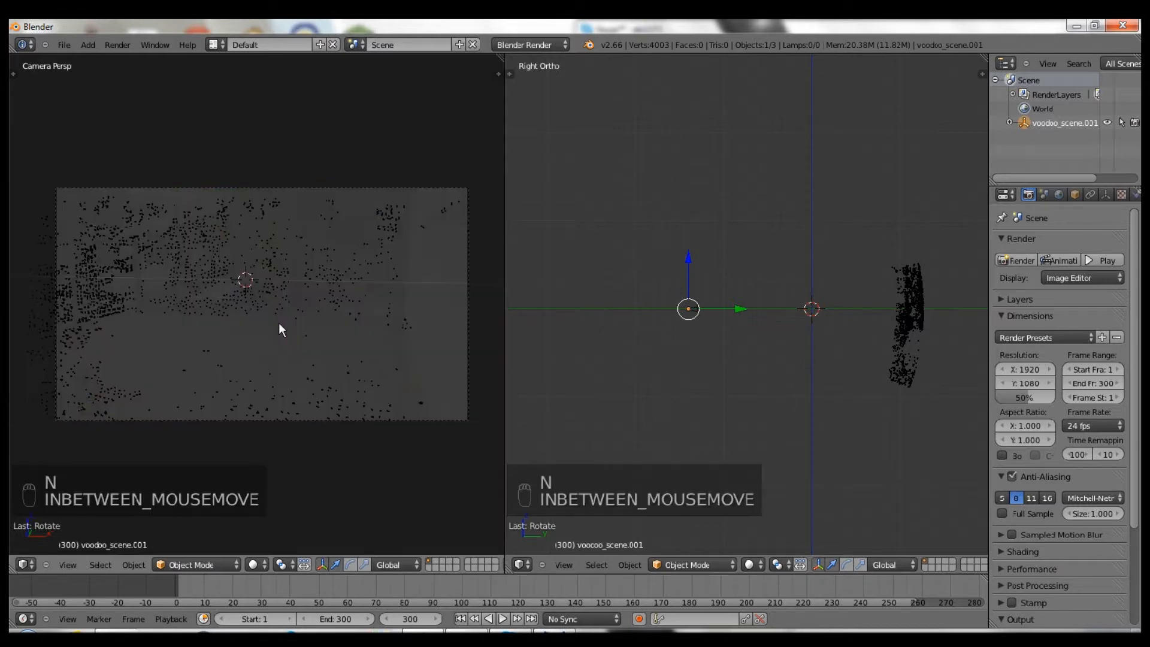
key("n")
left_click_drag(413, 331, 444, 334)
left_click(442, 330)
type("0.5")
key("Return")
scroll(296, 305, "down", 1)
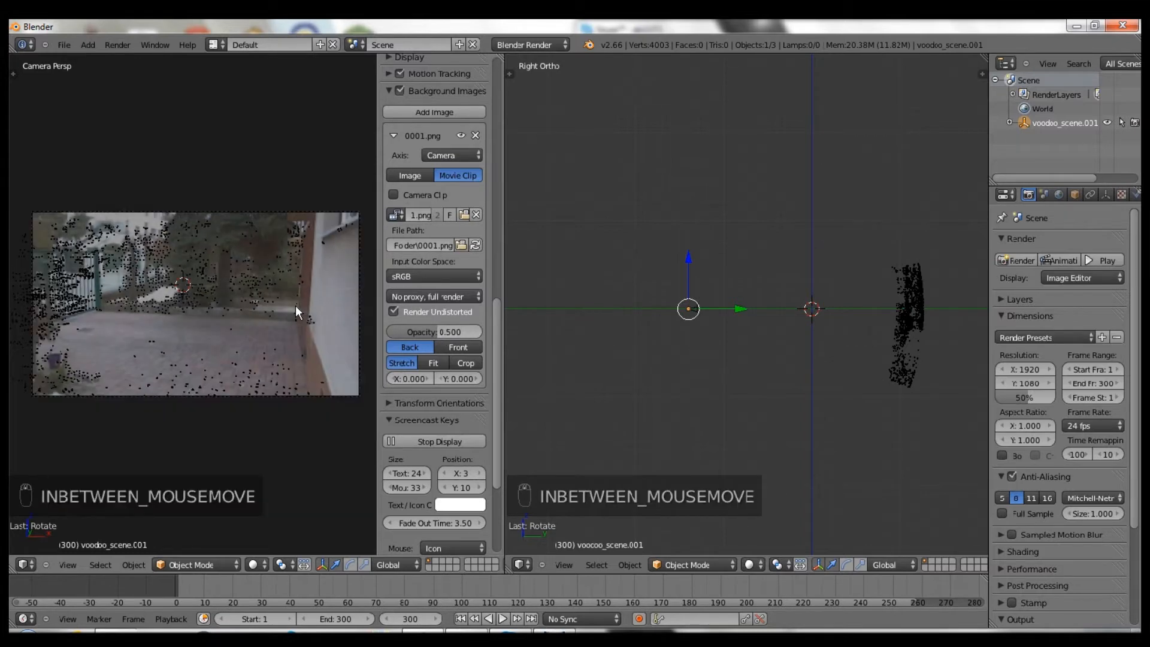
key("n")
- Level the tracked scene in the side view with repeated rotations and Z-axis moves
scroll(296, 306, "up", 1)
left_click_drag(696, 282, 689, 264)
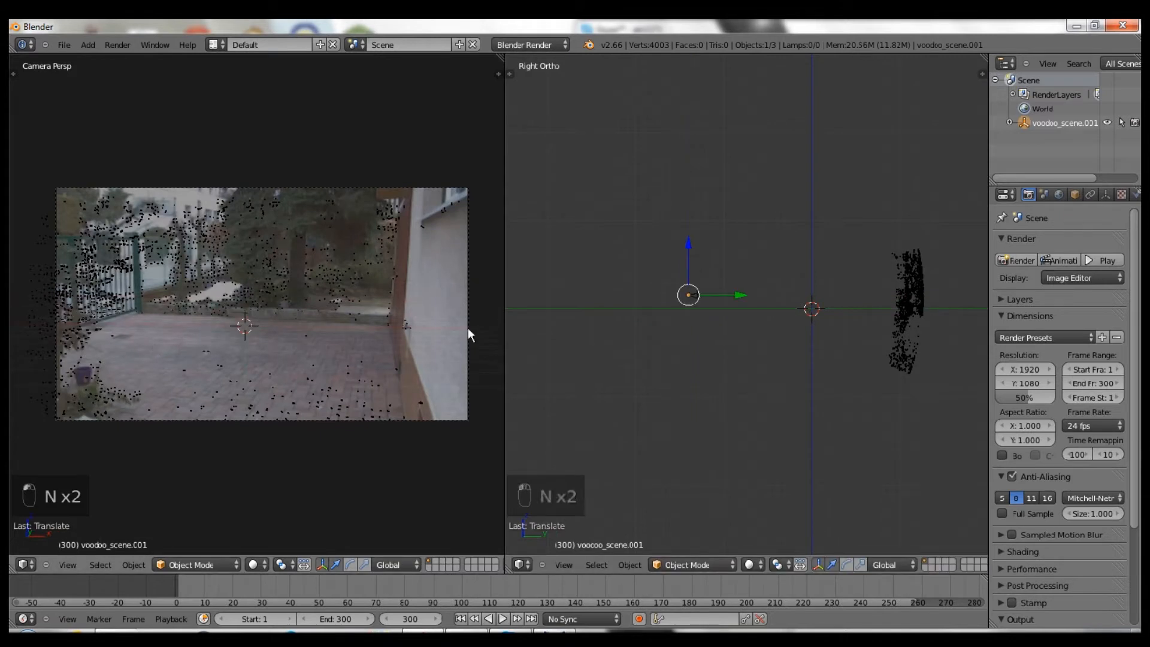
key("r")
left_click(703, 268)
key("g")
key("z")
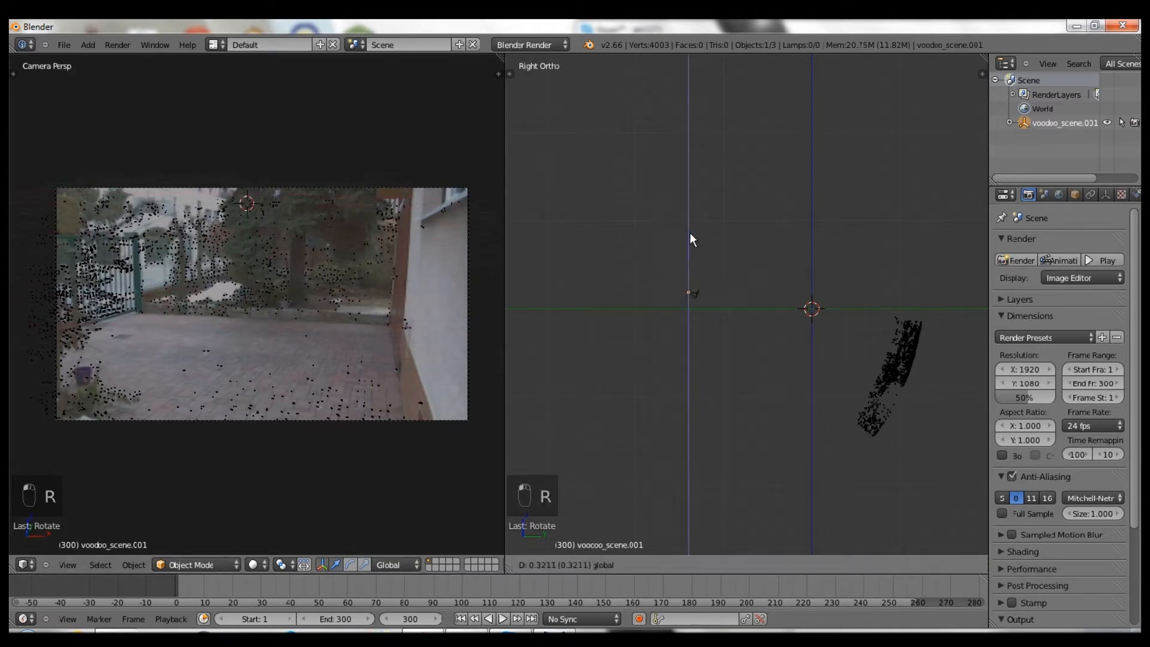
left_click(689, 195)
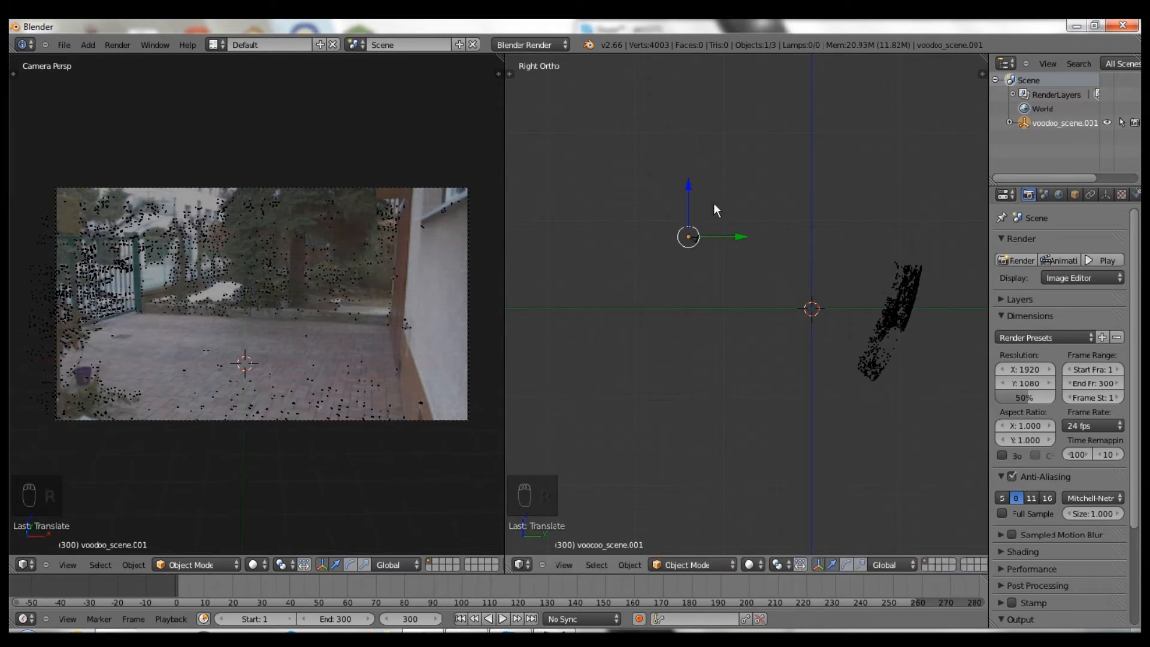
key("r")
left_click(876, 248)
key("g")
key("z")
left_click(685, 212)
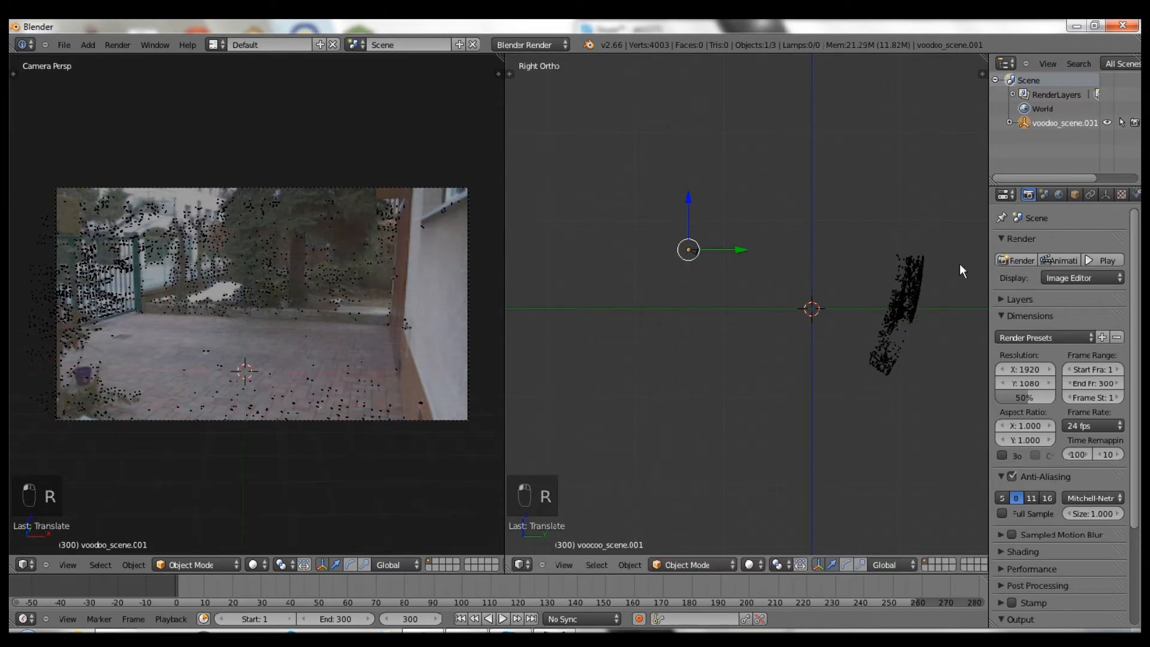
key("r")
left_click(935, 294)
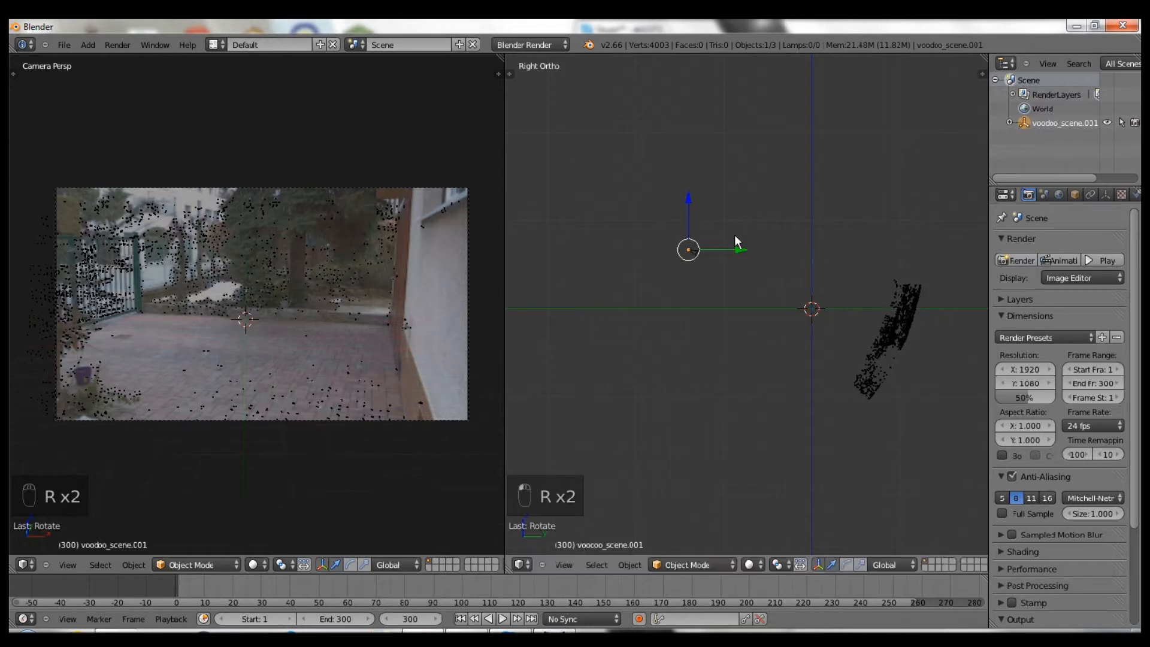
left_click_drag(682, 213, 721, 206)
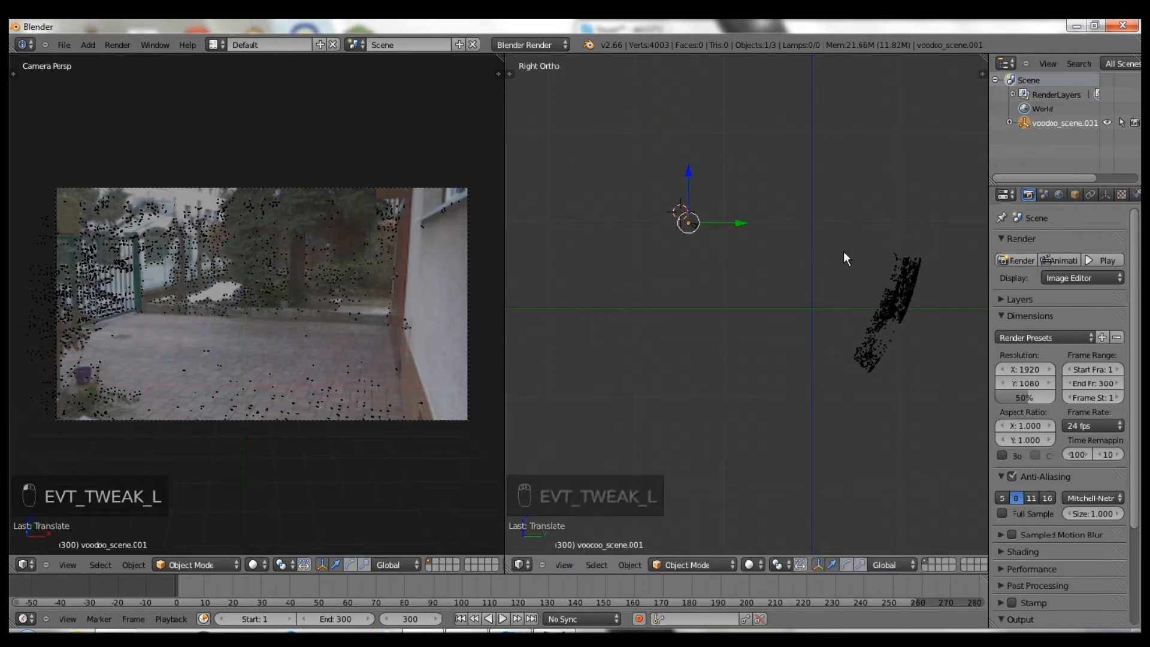
- Rotate the point cloud around its local Z axis and shift it along X
key("r")
key("z")
key("z")
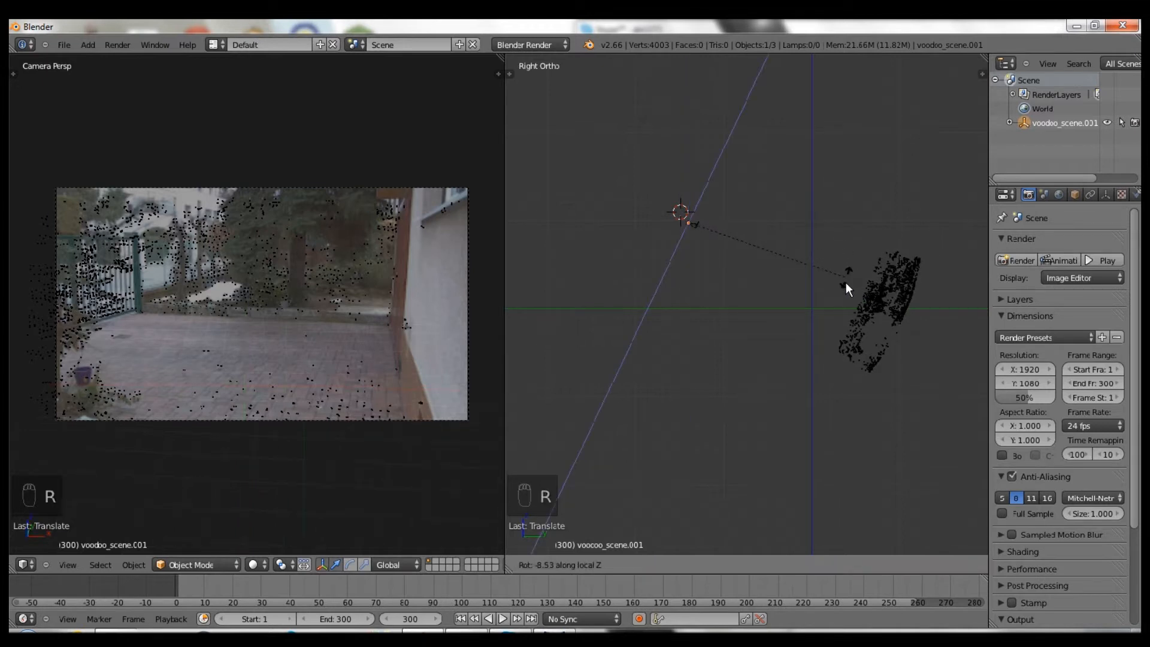
left_click(848, 304)
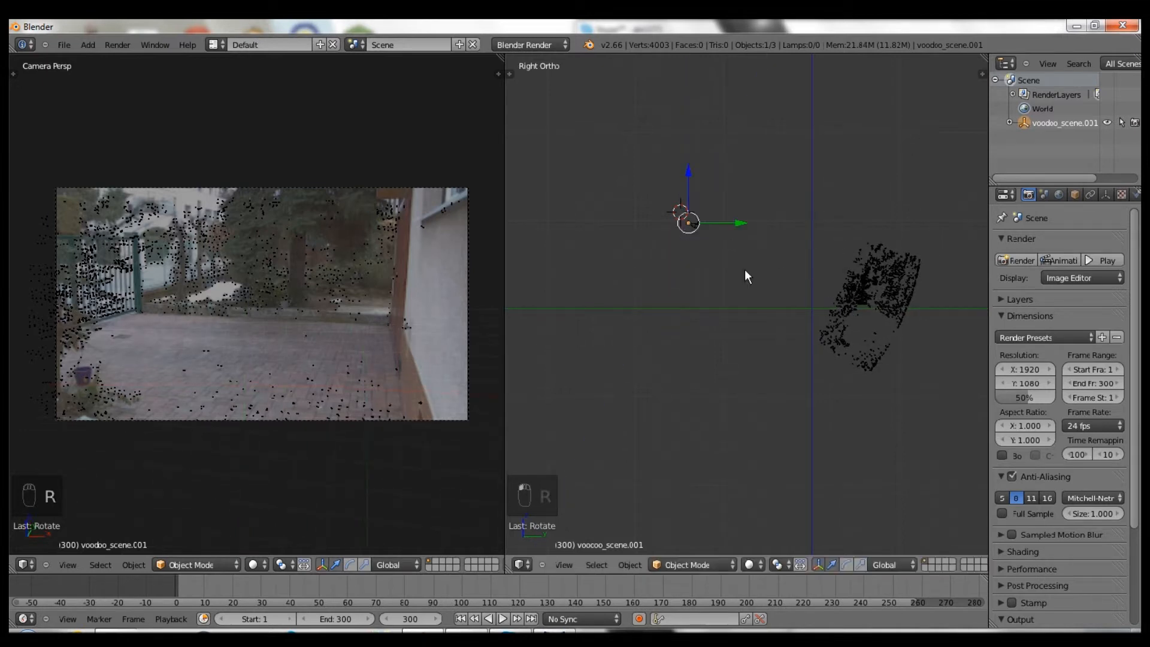
middle_click_drag(745, 270, 703, 258)
key("g")
key("x")
left_click(689, 246)
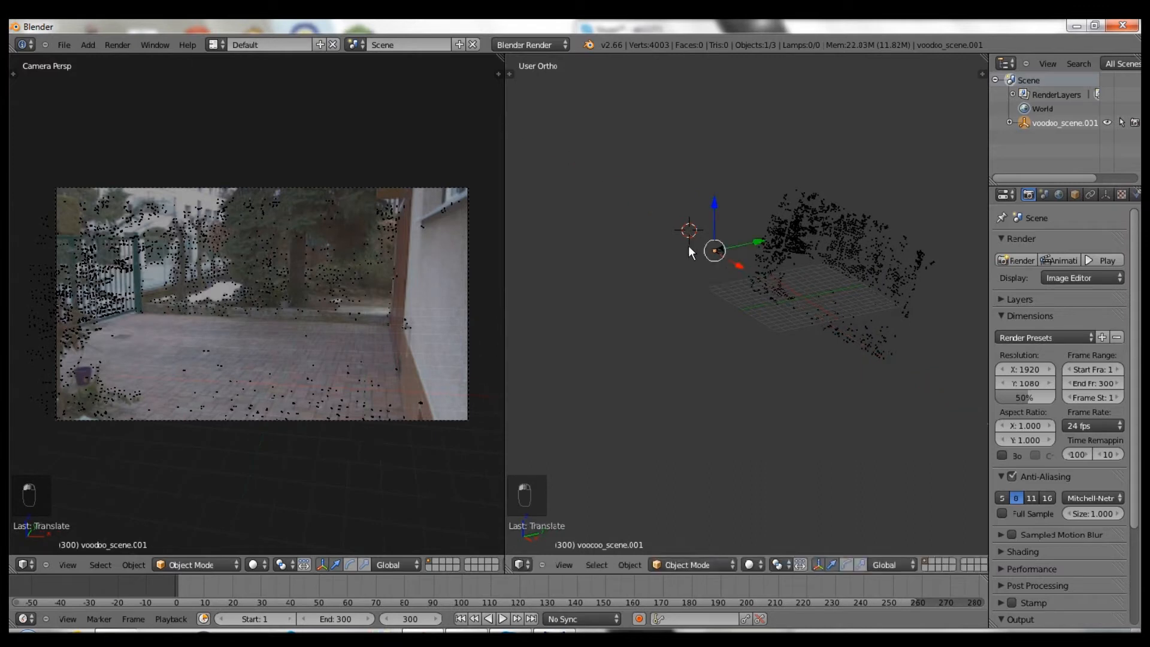
- Rotate the scene in front view, raise it slightly, and snap the cursor to the world origin
key("KP_1")
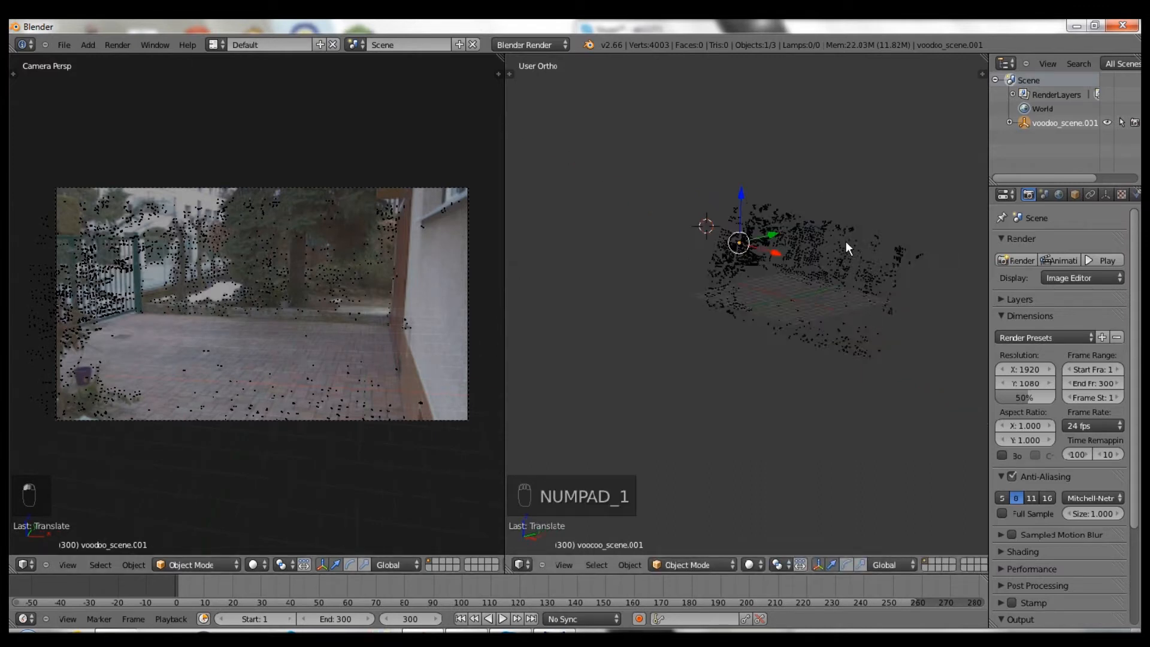
key("r")
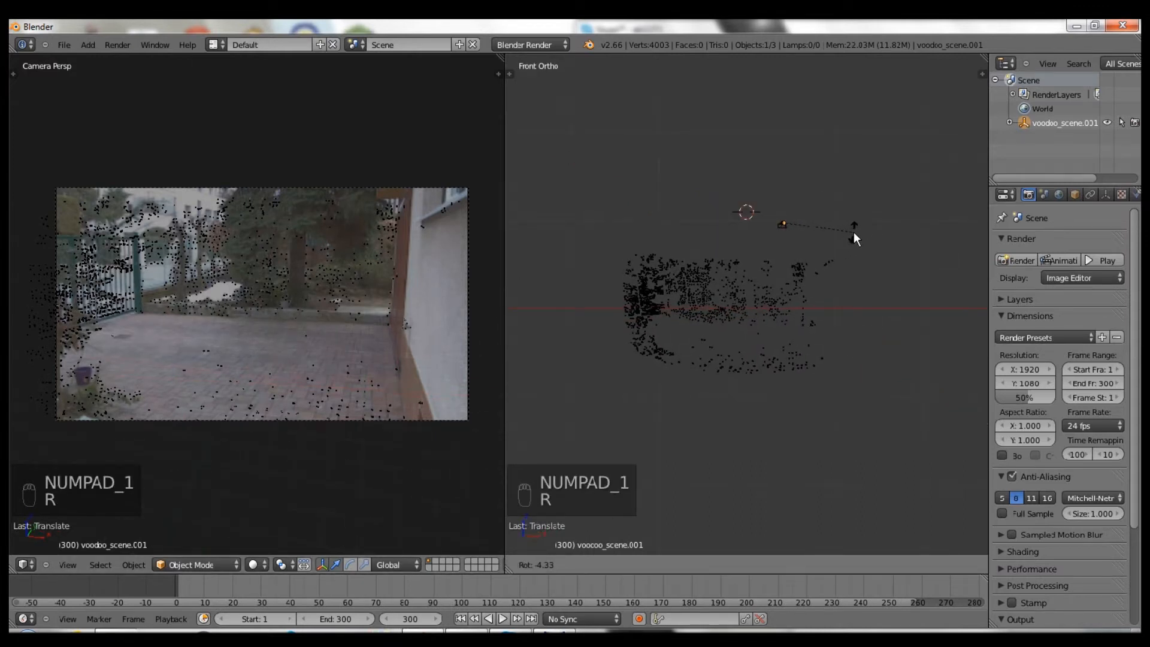
left_click(854, 235)
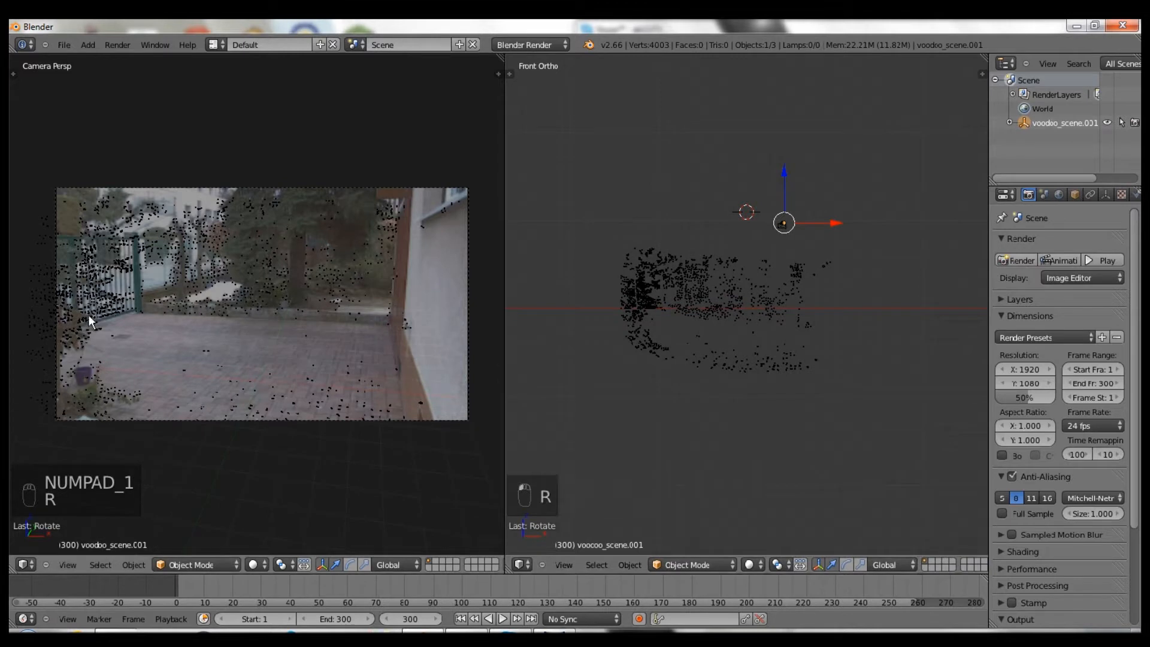
middle_click_drag(871, 287, 686, 222, "shift")
left_click_drag(621, 182, 620, 176)
middle_click_drag(703, 246, 739, 289)
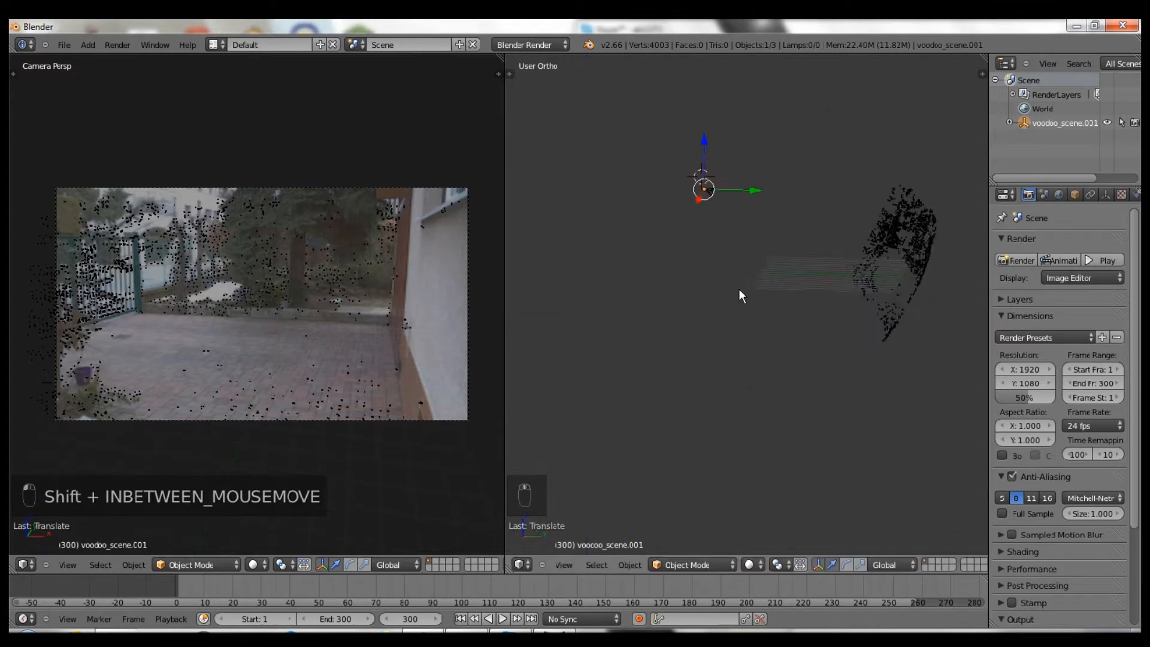
key("shift+s")
left_click(760, 292)
- Add a plane scaled 8 times and brighten the background footage
middle_click_drag(829, 294, 727, 350)
key("shift+a")
mouse_move(727, 351)
left_click(770, 352)
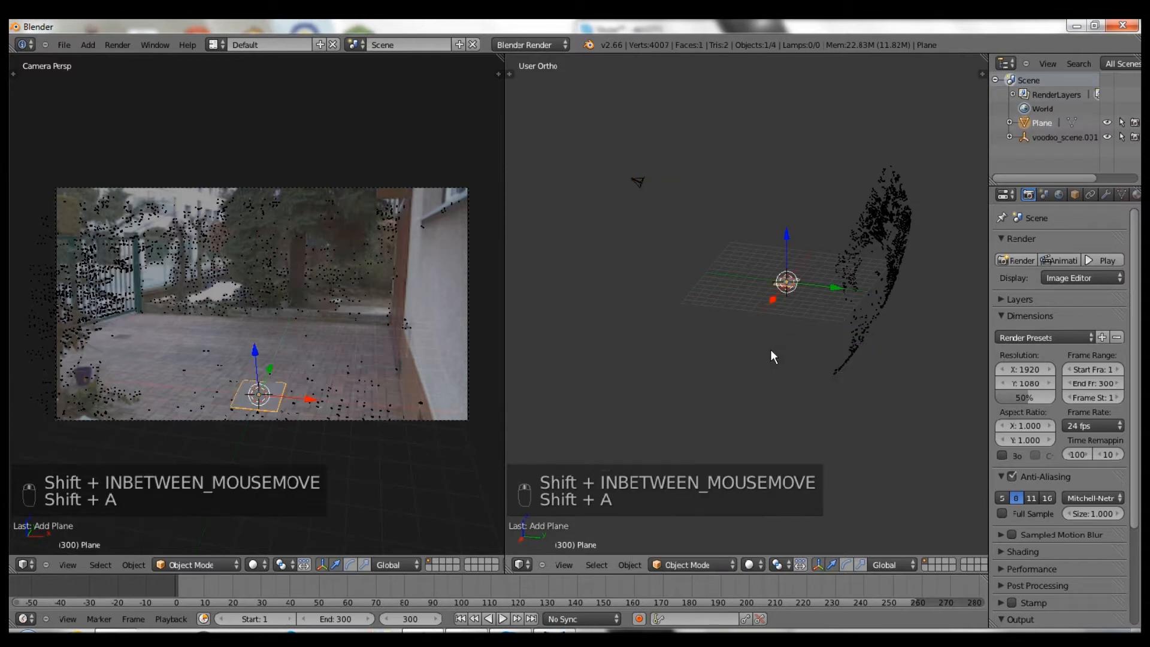
type("s8")
left_click(767, 345)
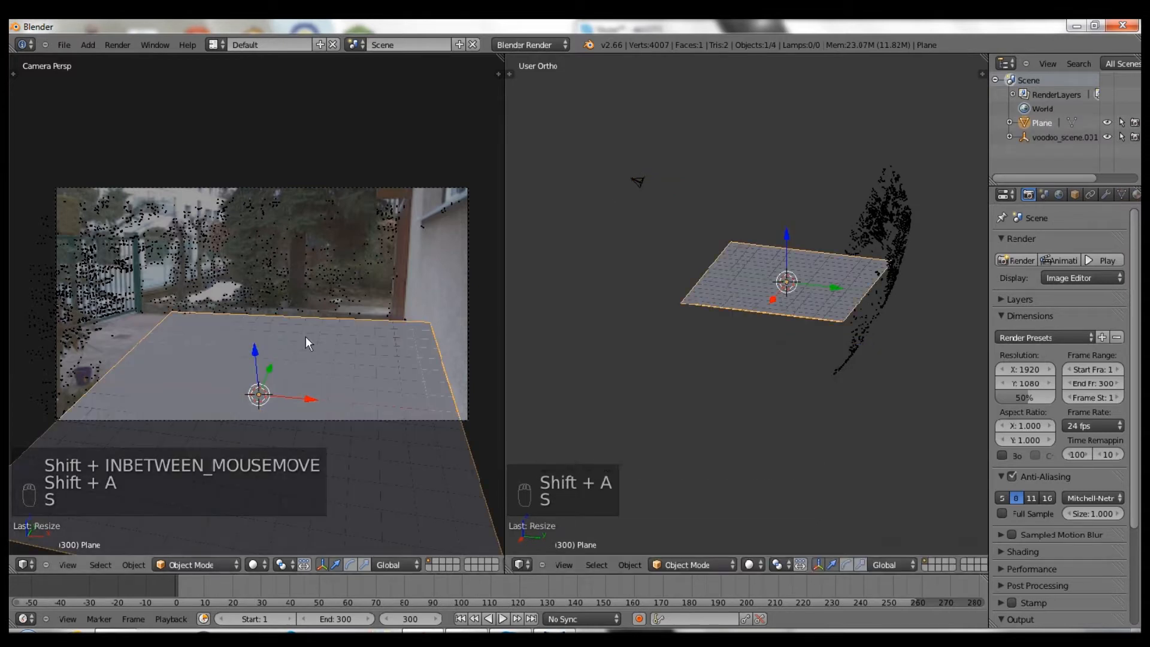
key("n")
left_click_drag(435, 393, 511, 367)
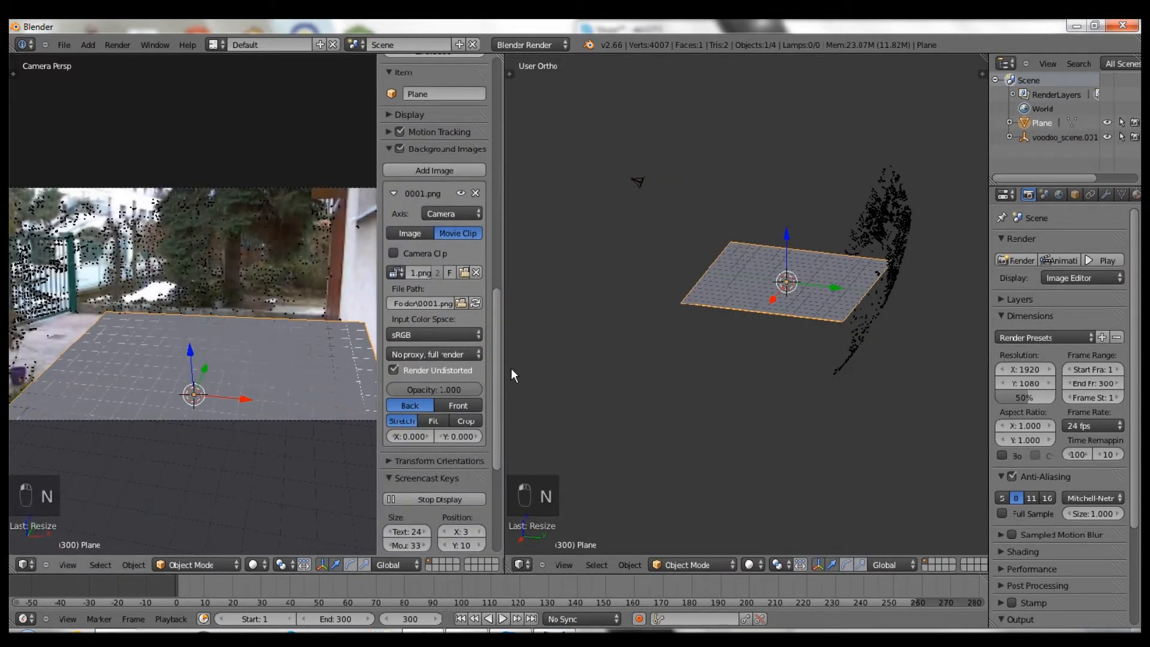
key("n")
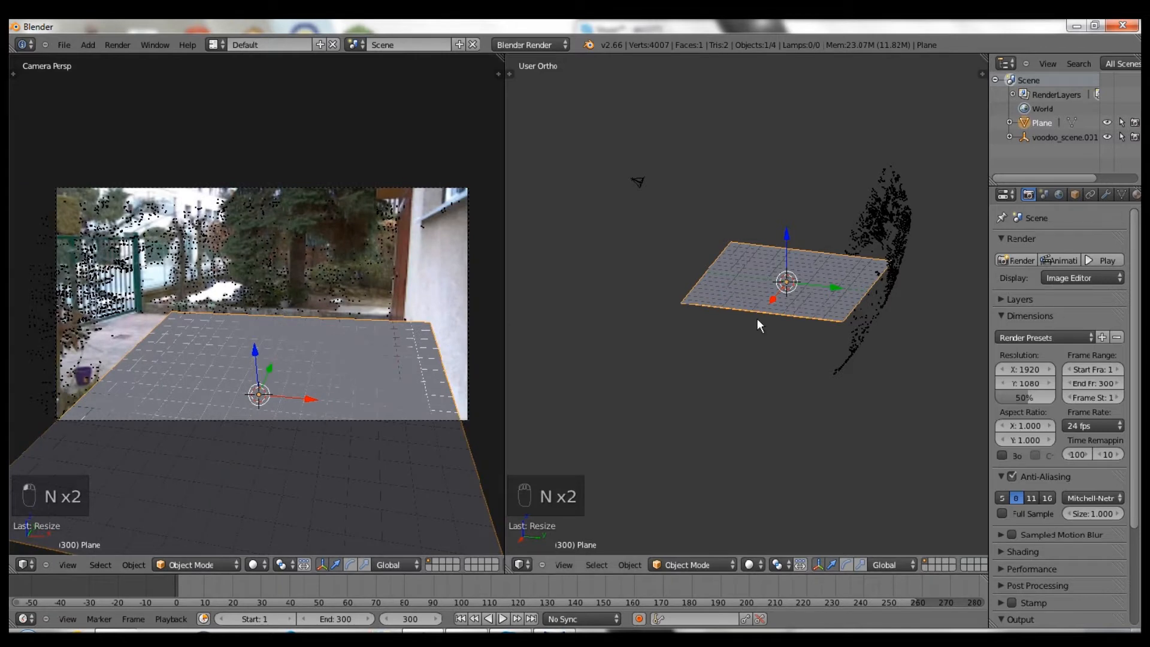
- Stretch the plane along X, resize it, and lower it slightly to match the paving
middle_click_drag(757, 318, 738, 311)
key("s")
key("x")
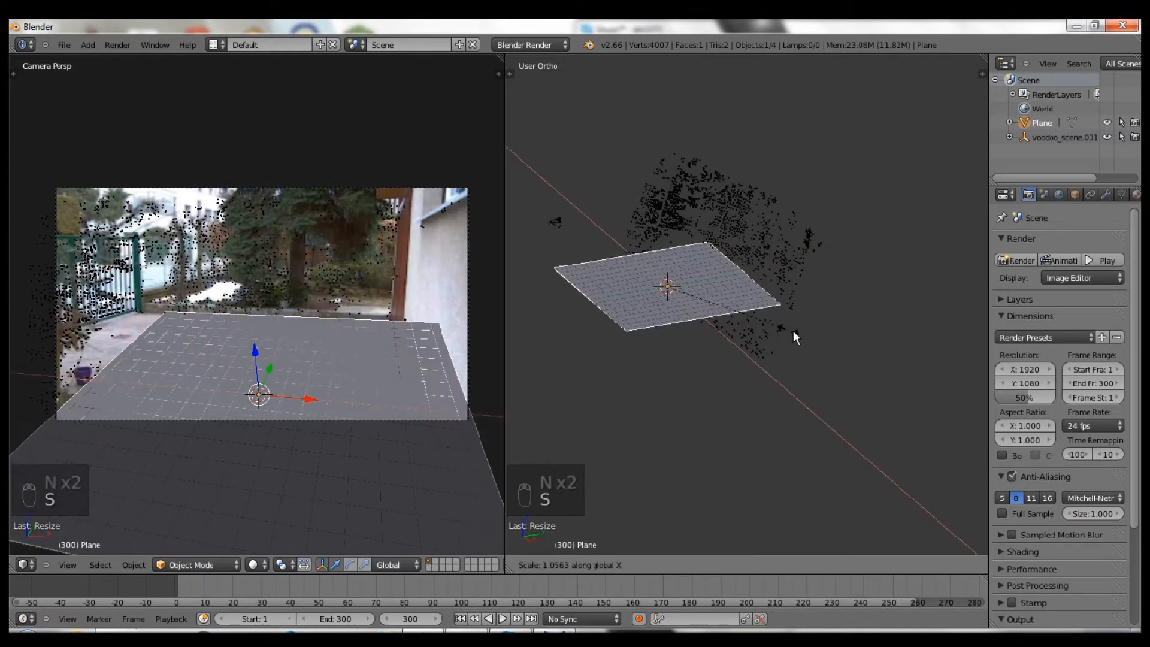
left_click(811, 336)
left_click_drag(702, 309, 670, 293)
key("s")
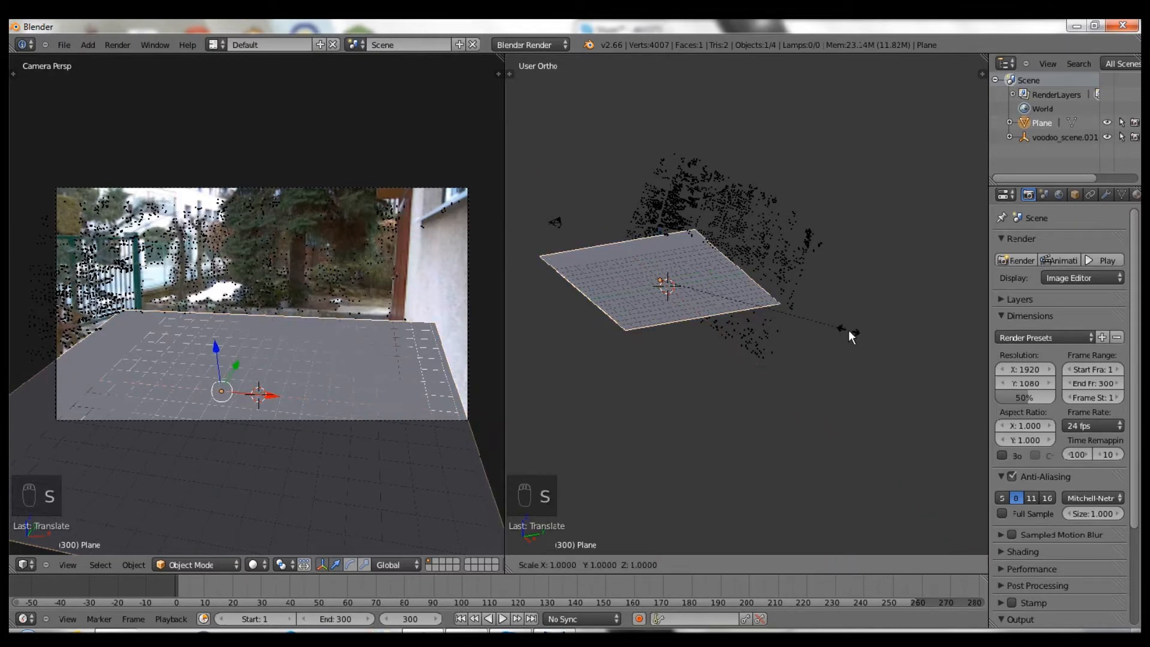
left_click(812, 324)
left_click_drag(663, 289, 681, 297)
key("ctrl+z")
scroll(656, 278, "up", 4)
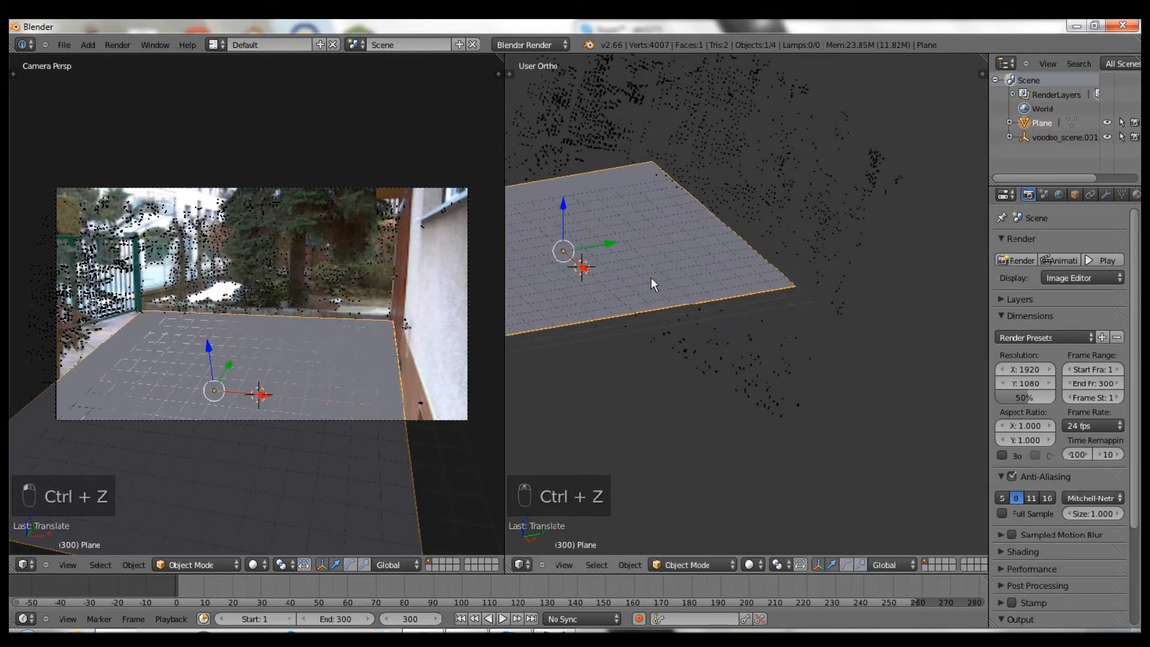
left_click_drag(557, 207, 556, 214, "shift")
- Snap the 3D cursor onto the plane
middle_click_drag(561, 233, 982, 245)
middle_click_drag(682, 265, 539, 267)
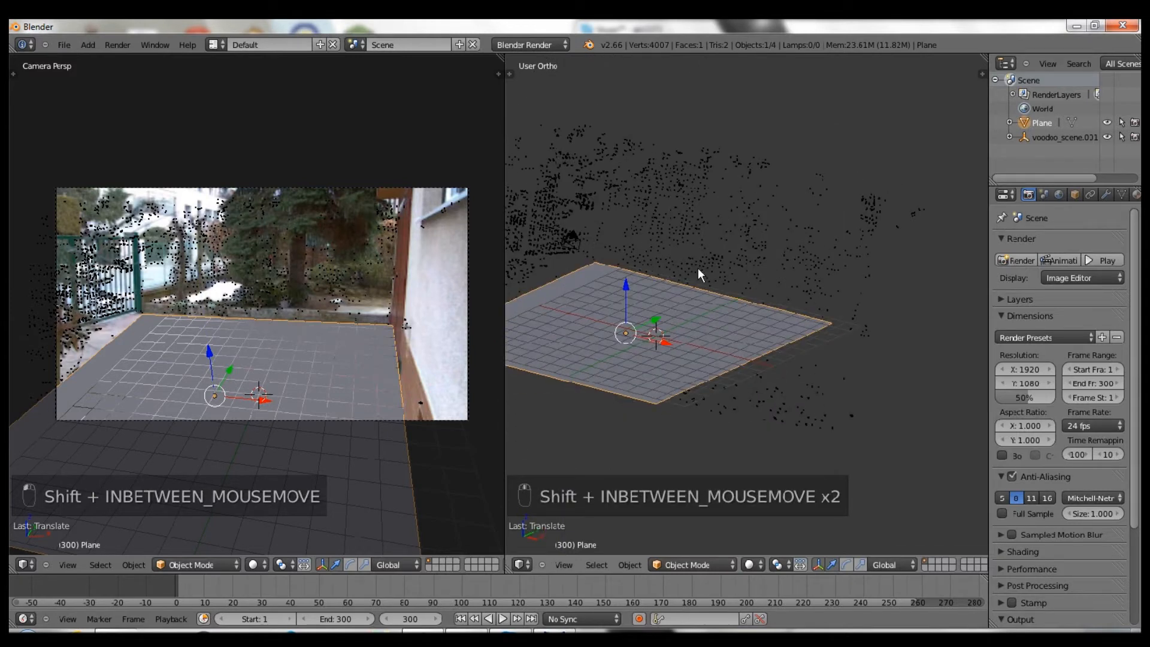
key("shift+s")
left_click(656, 260)
key("shift+a")
mouse_move(656, 262)
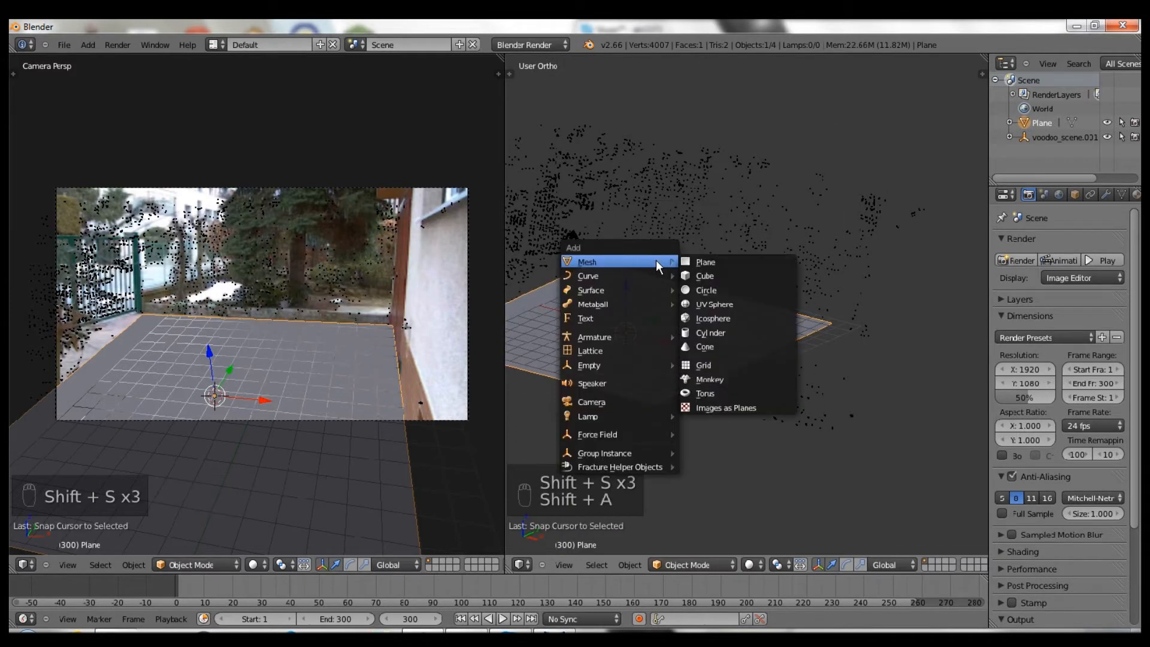
- Add a Suzanne monkey head, raise it above the floor and rotate it in side view
left_click(705, 376)
key("KP_3")
scroll(731, 315, "up", 2)
key("z")
left_click(719, 335)
left_click_drag(724, 332, 725, 312)
key("r")
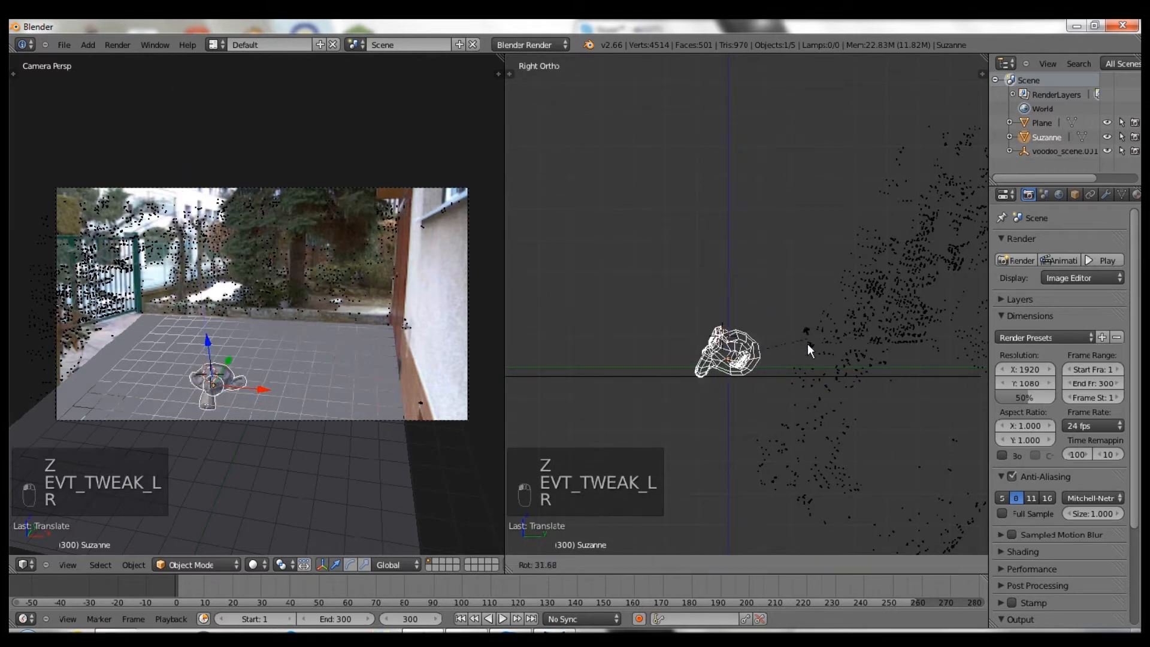
left_click(807, 337)
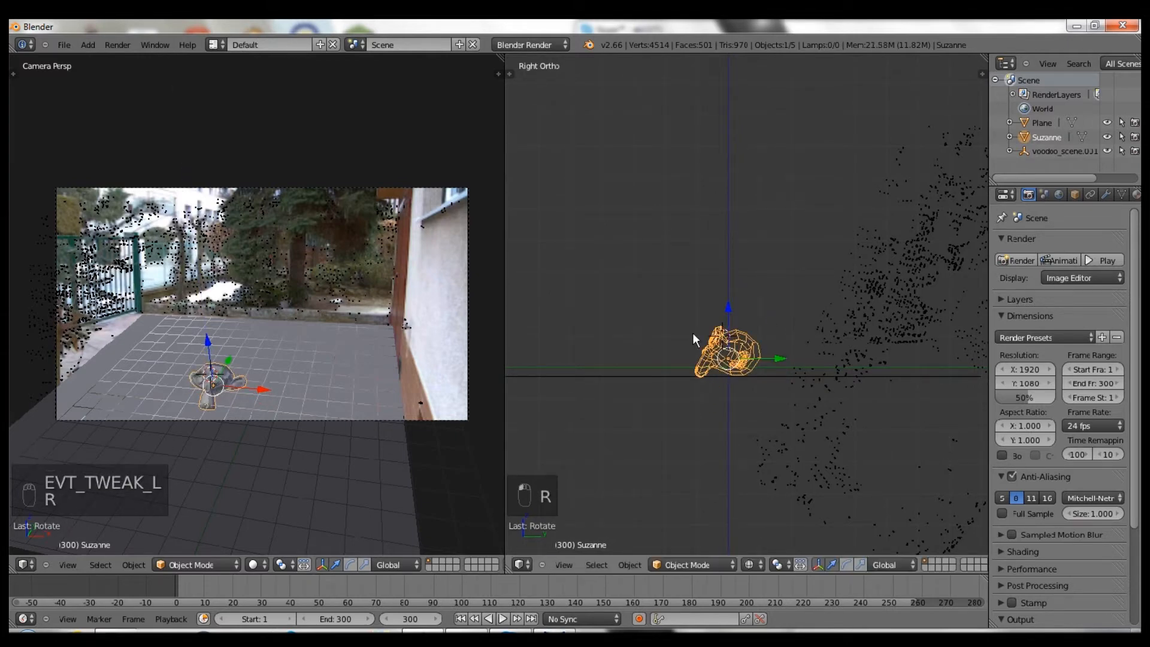
- Snap the 3D cursor to the Plane's origin and use it as the pivot point
key("period")
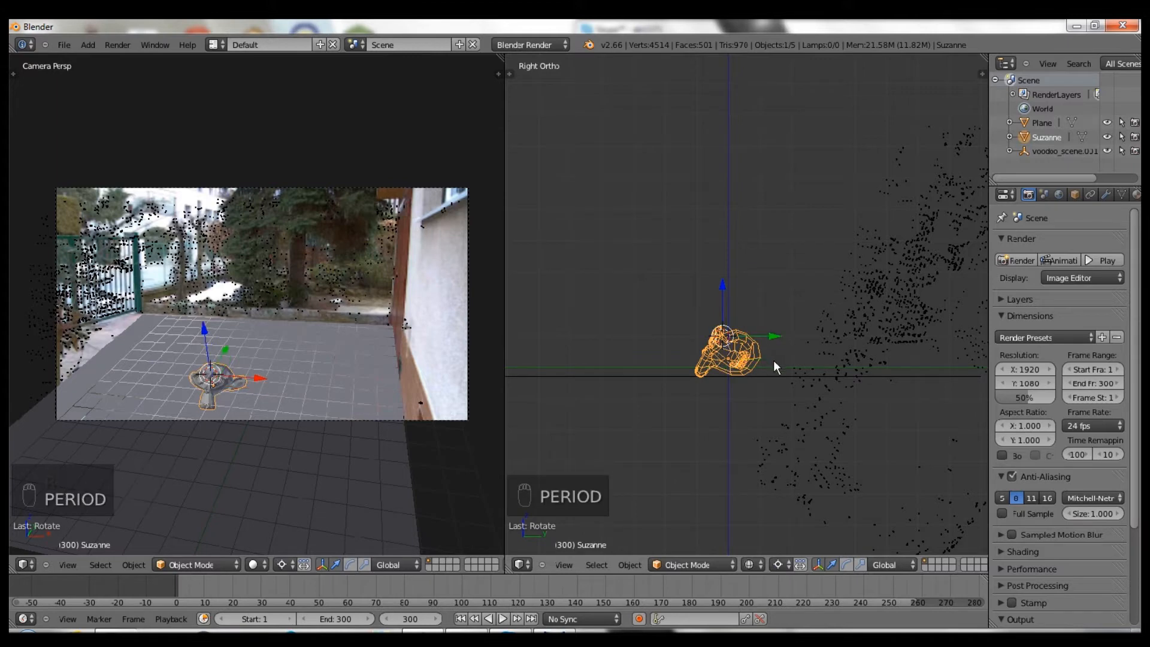
right_click(782, 376)
key("shift+s")
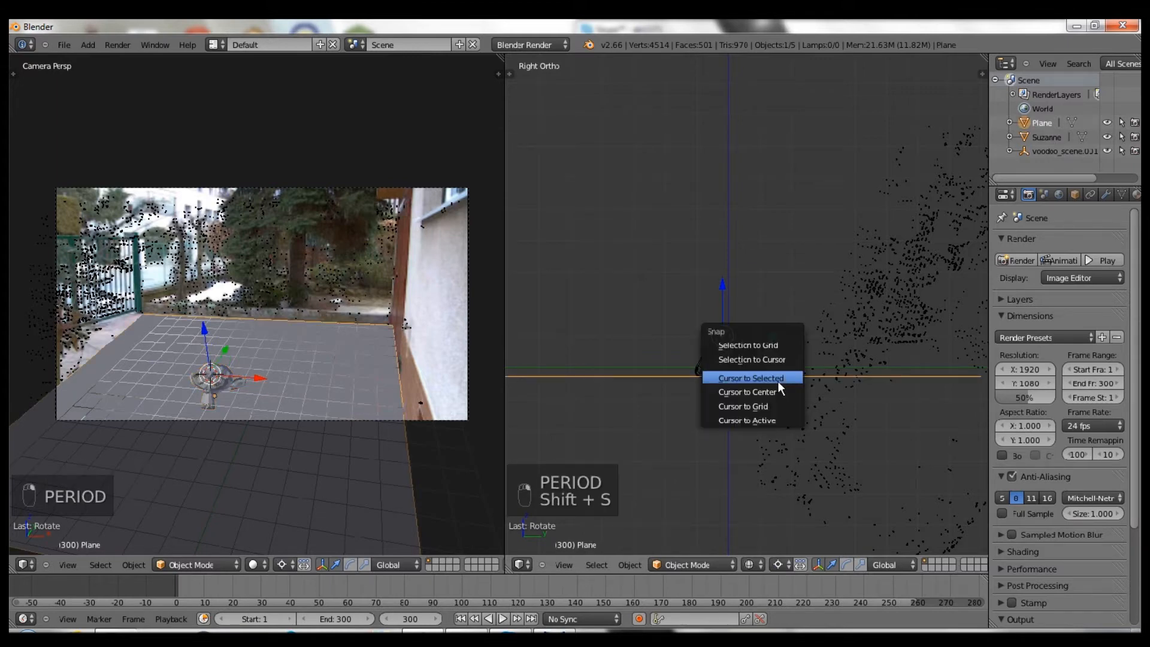
left_click(777, 379)
middle_click_drag(734, 383, 756, 365)
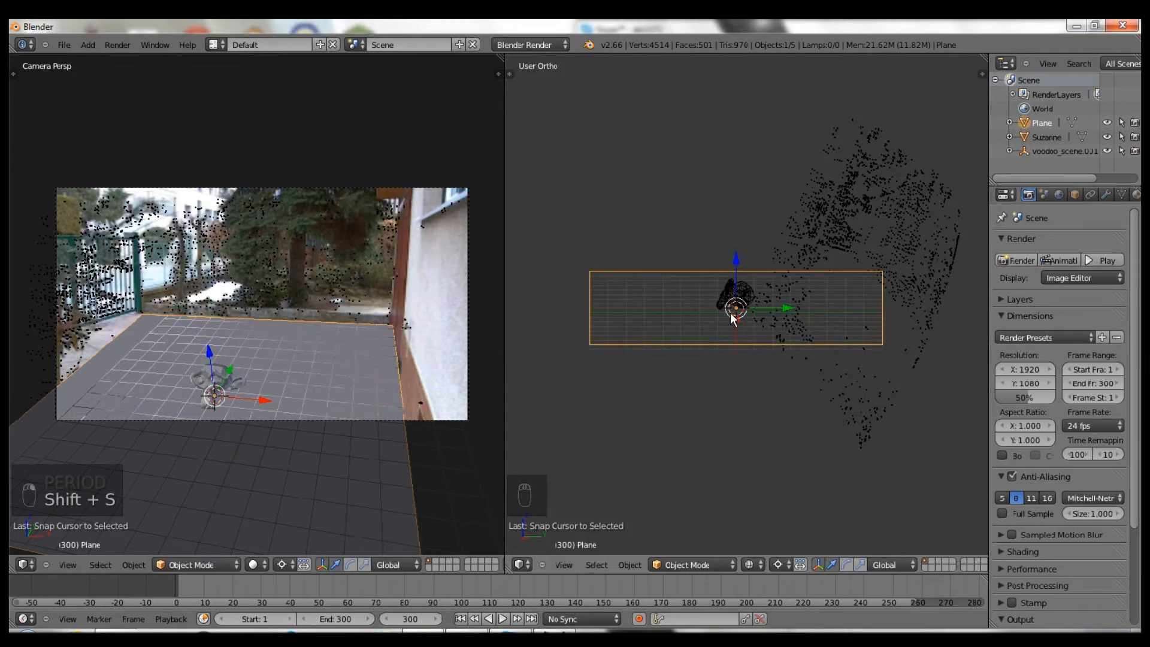
key("z")
middle_click_drag(757, 306, 727, 310)
- Enlarge Suzanne and move it along the Y axis onto the plane
key("s")
right_click(752, 343)
right_click(671, 308)
key("s")
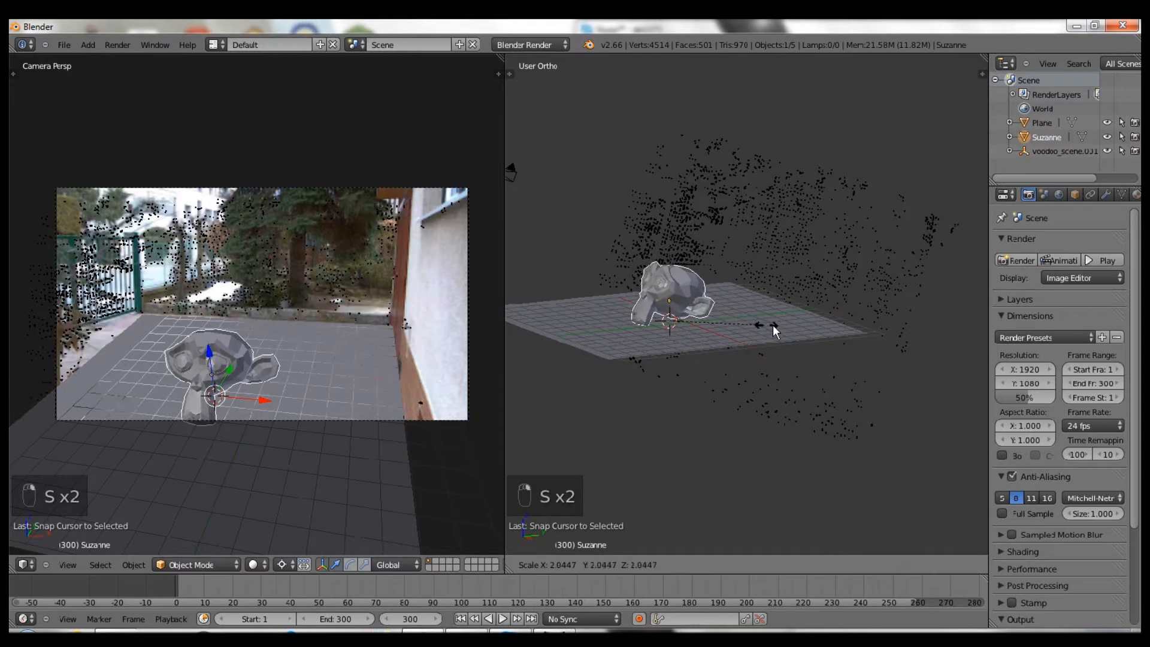
left_click(781, 326)
key("g")
key("y")
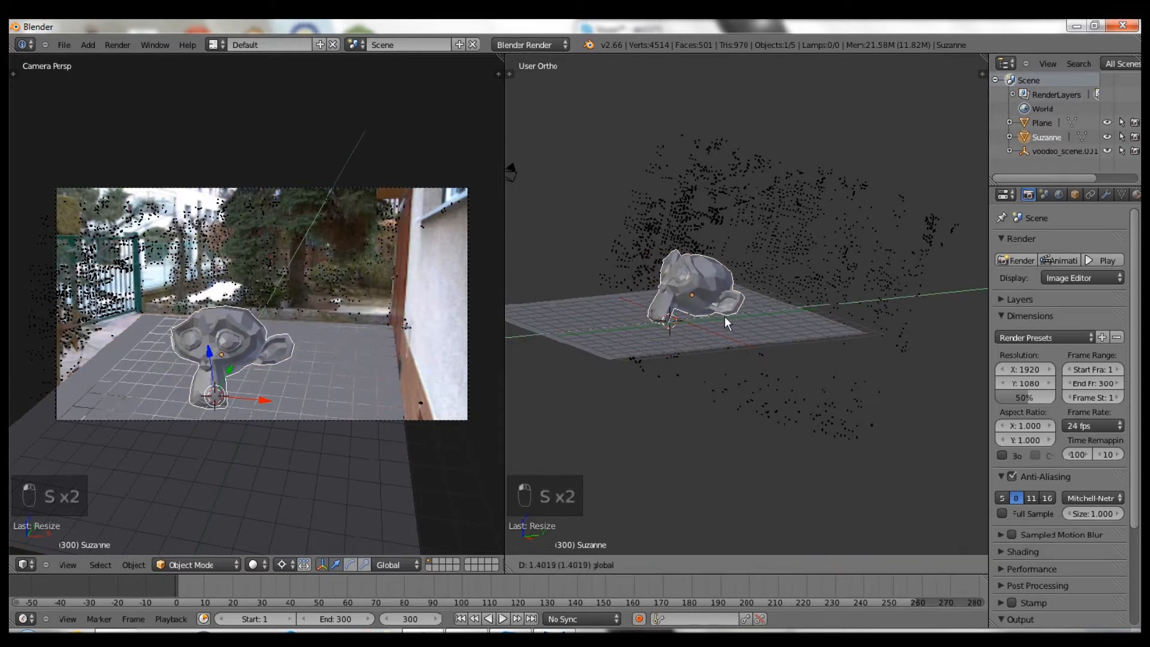
left_click(724, 315)
- Fine-tune Suzanne's size, check it through the camera, and restore the default pivot
key("s")
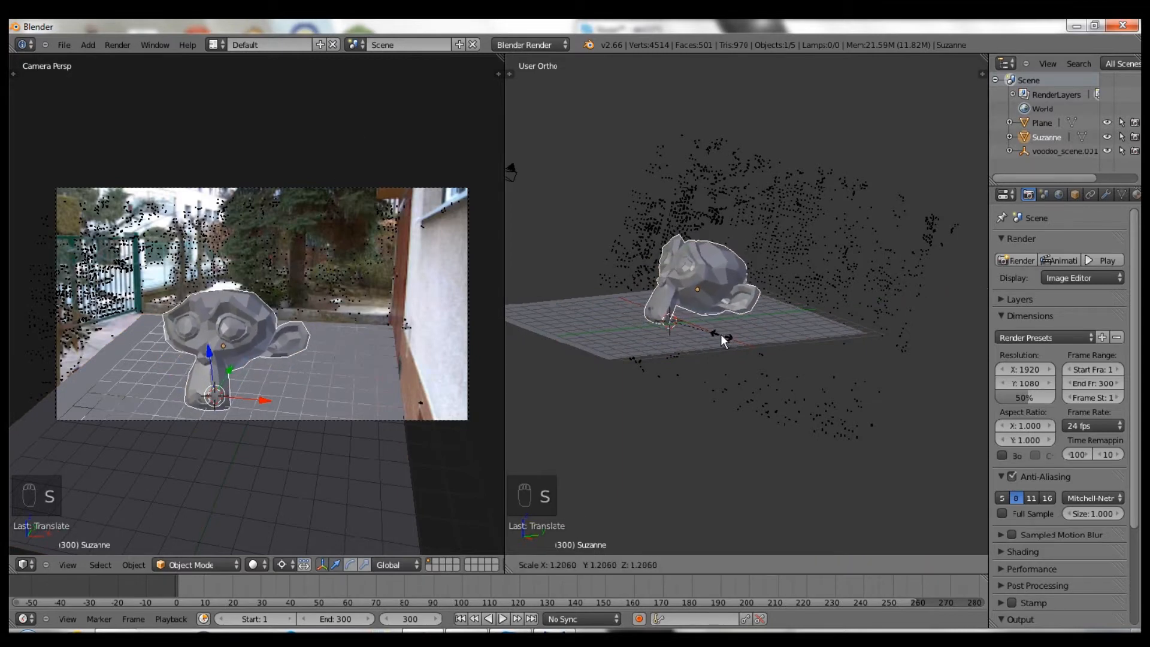
left_click(726, 318)
key("KP_0")
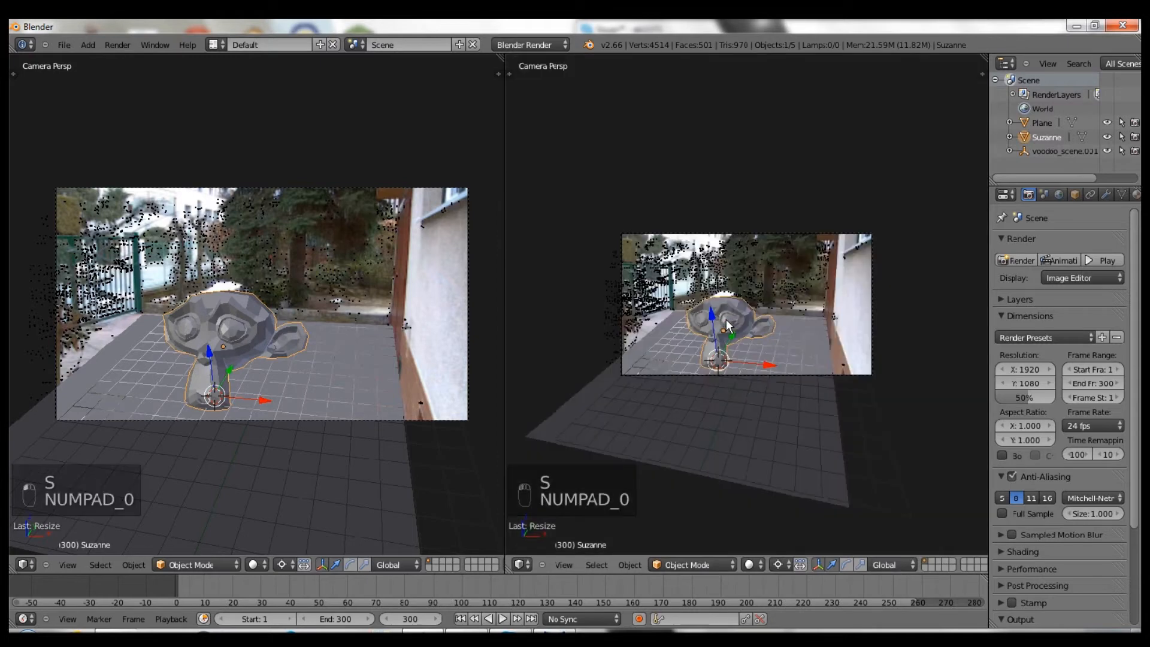
scroll(727, 321, "up", 4)
key("comma")
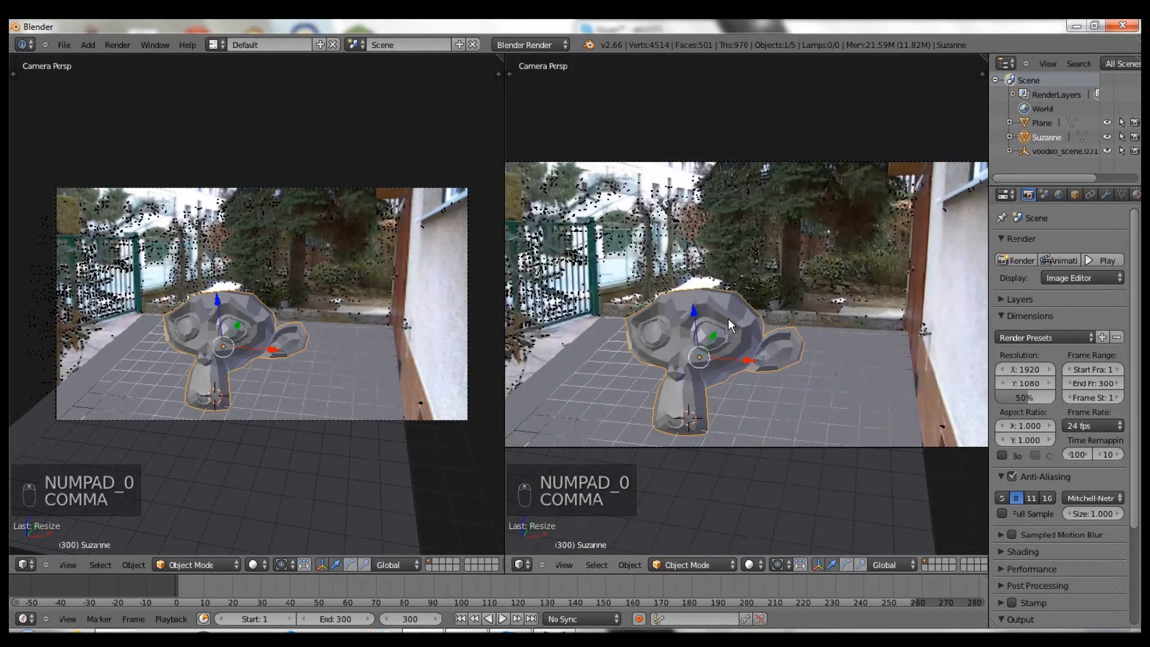
- Merge the split views into one camera view and move the Plane onto its own scene layer
left_click(500, 61)
left_click_drag(502, 56, 596, 72)
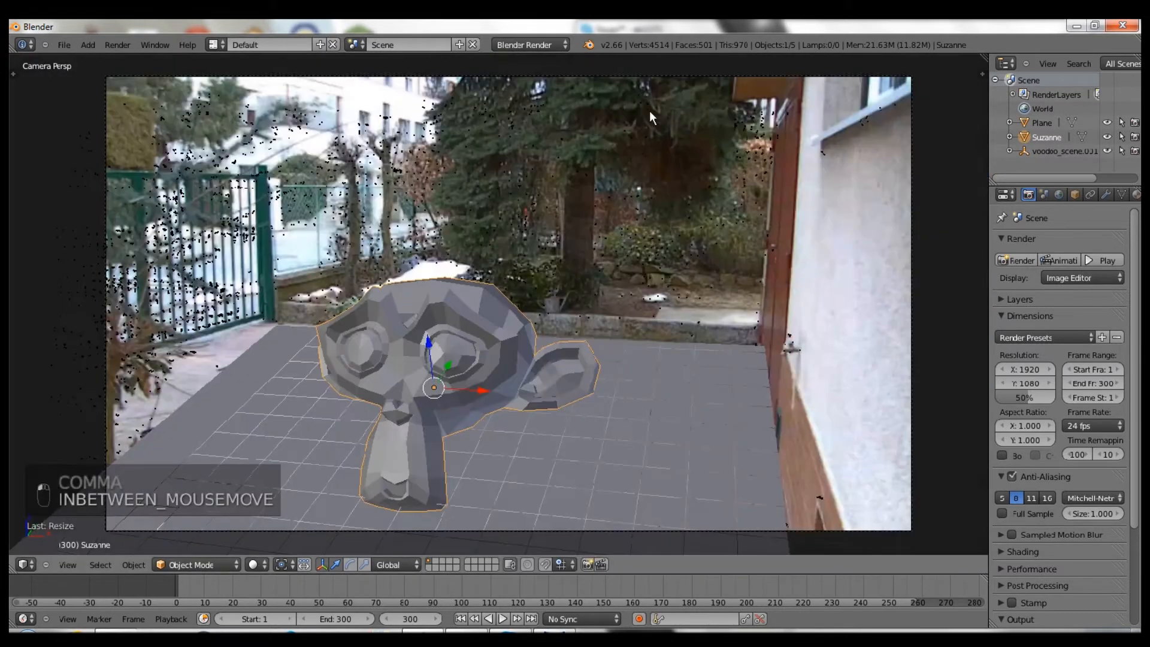
middle_click_drag(591, 361, 638, 321, "shift")
right_click(638, 321)
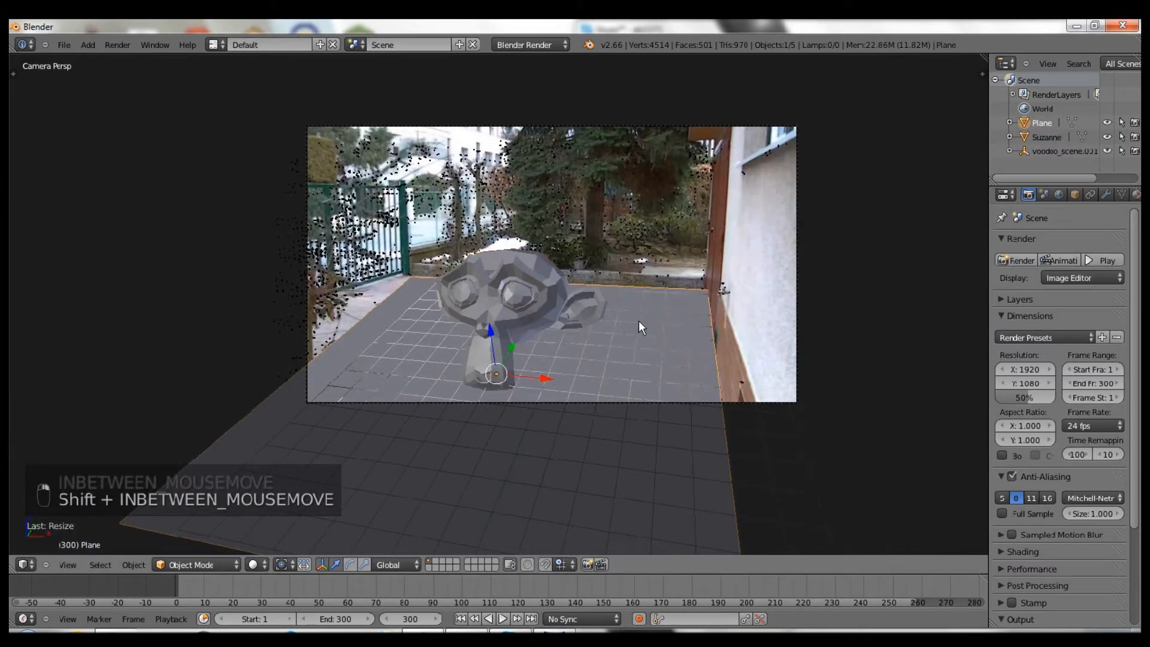
key("m")
left_click(753, 354)
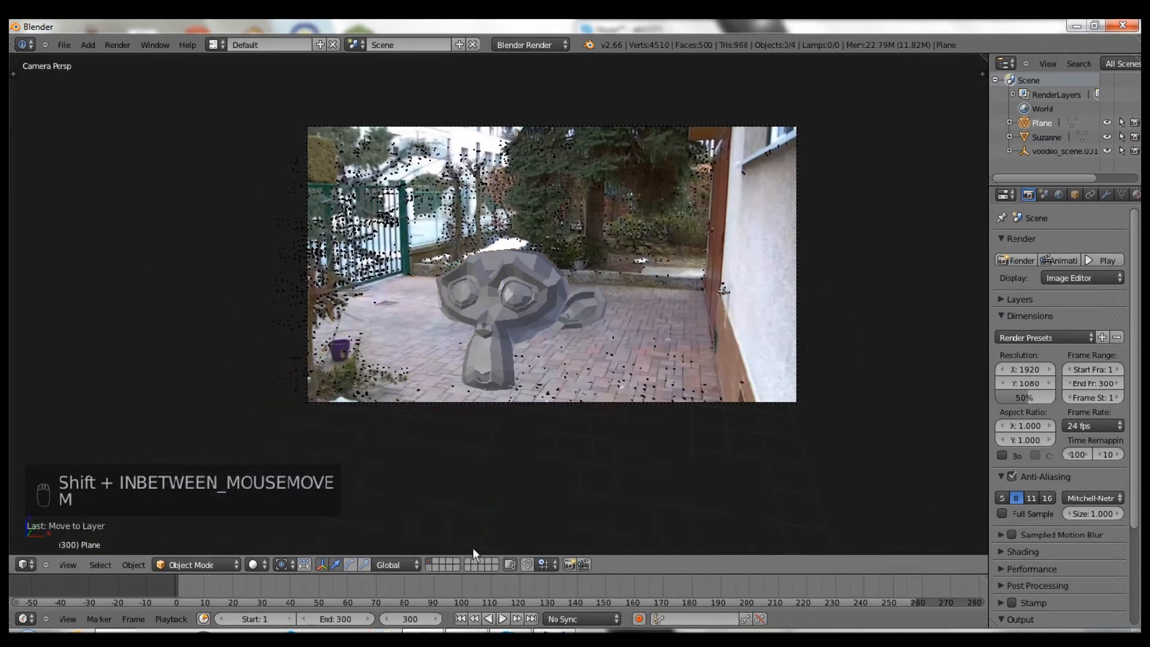
left_click(427, 568, "shift")
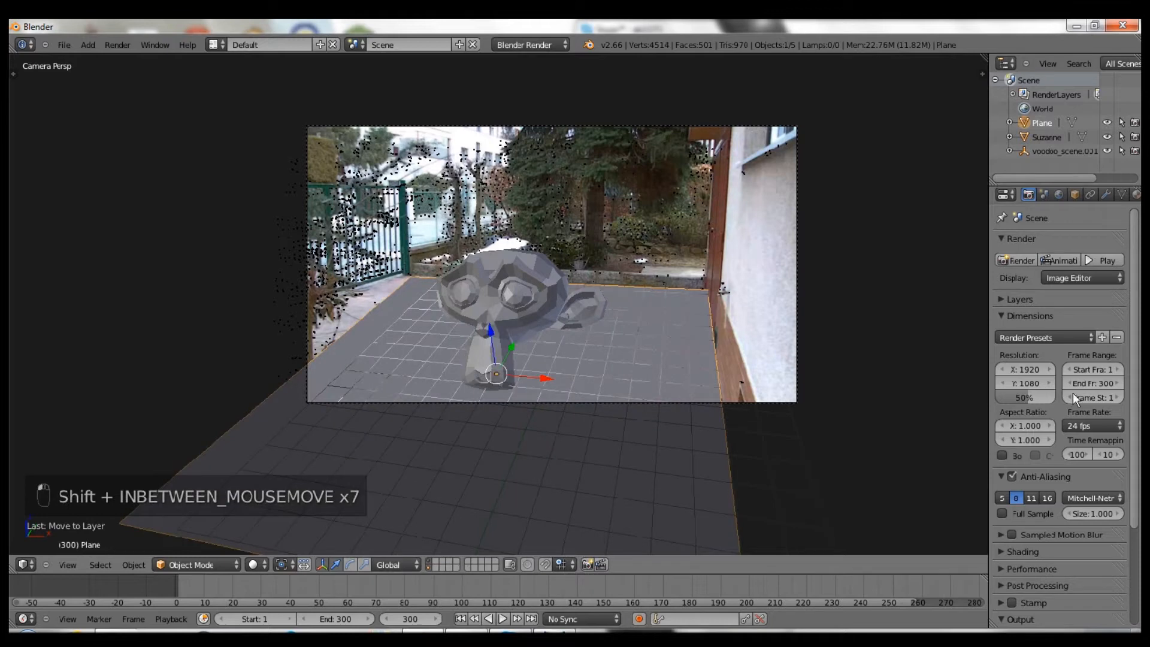
- Add a render layer named Background and limit RenderLayer to the first scene layer
left_click(1013, 299)
left_click_drag(988, 293, 851, 297)
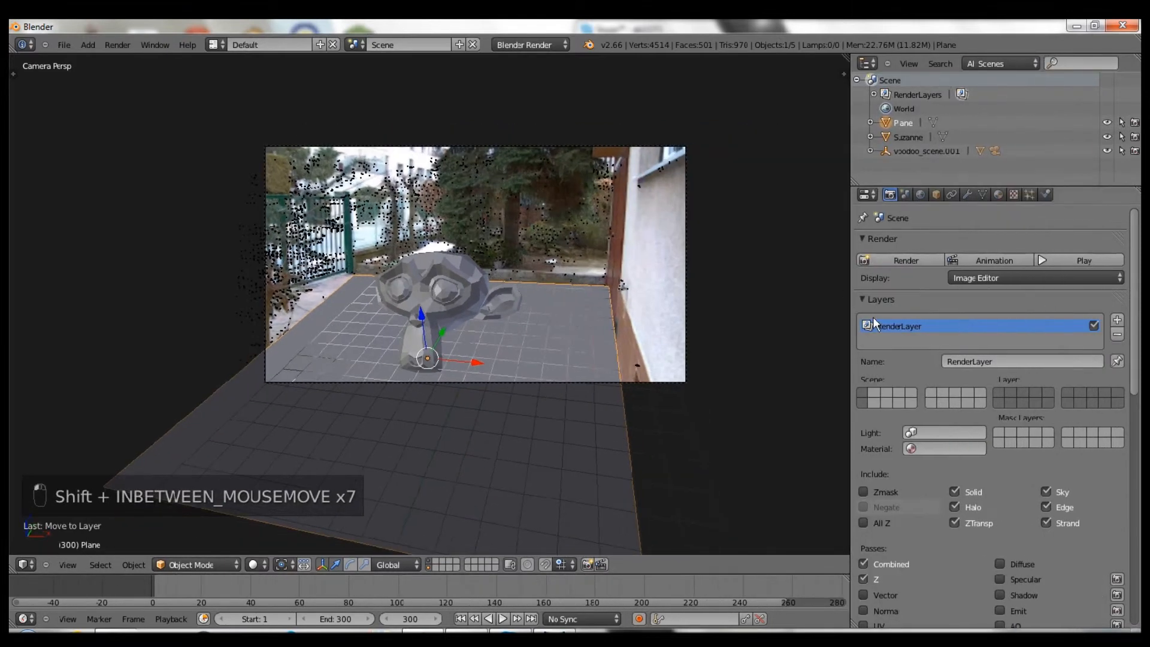
left_click(999, 360)
type("For")
left_click(1117, 319)
left_click(1051, 362)
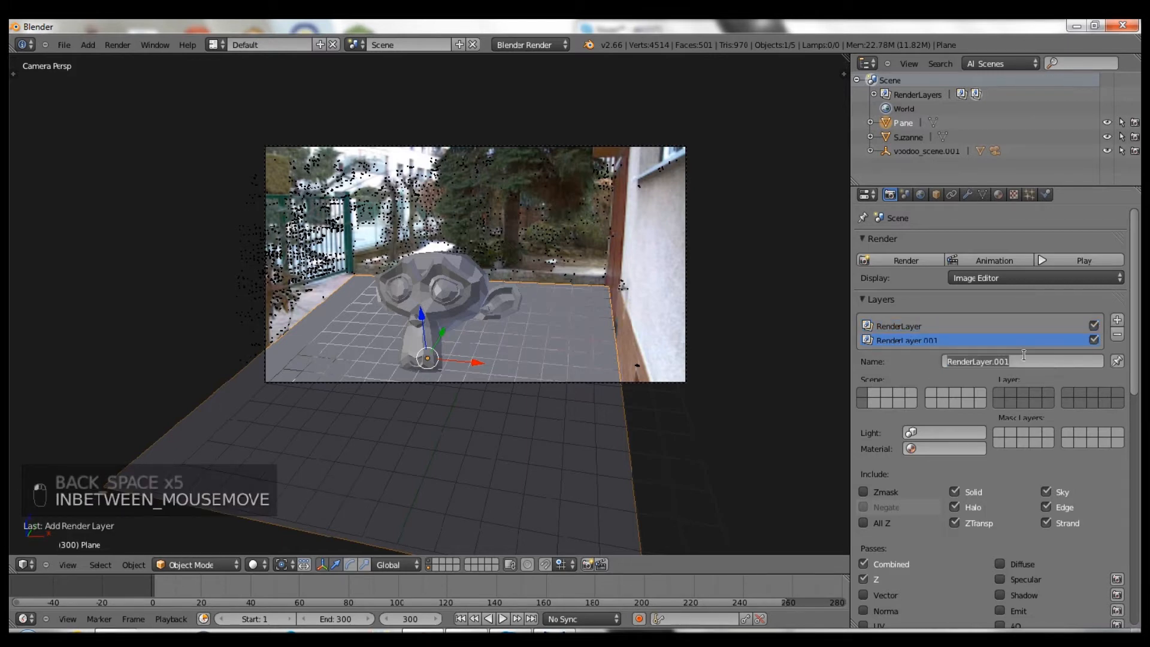
type("Background")
key("Return")
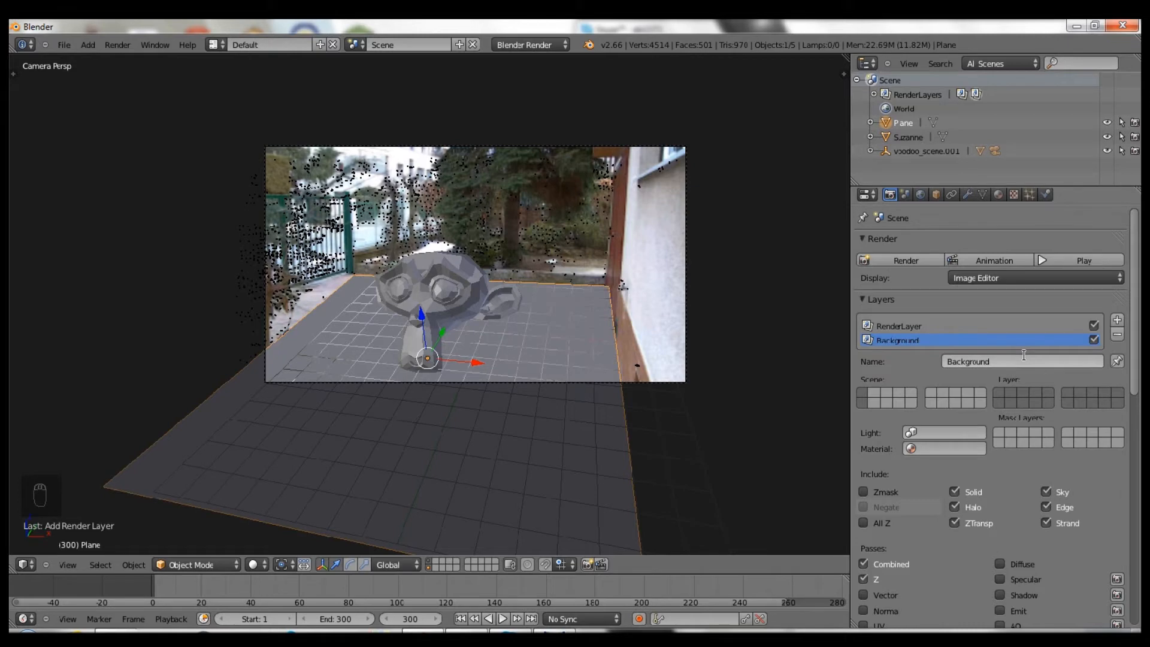
left_click(961, 325)
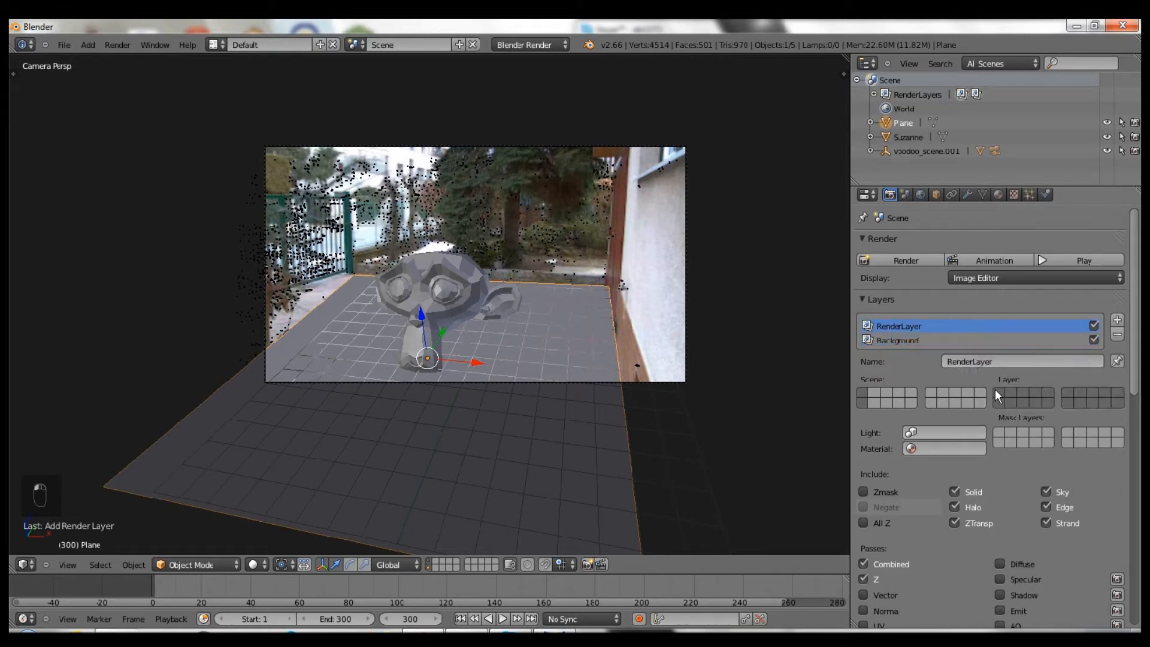
left_click(997, 391)
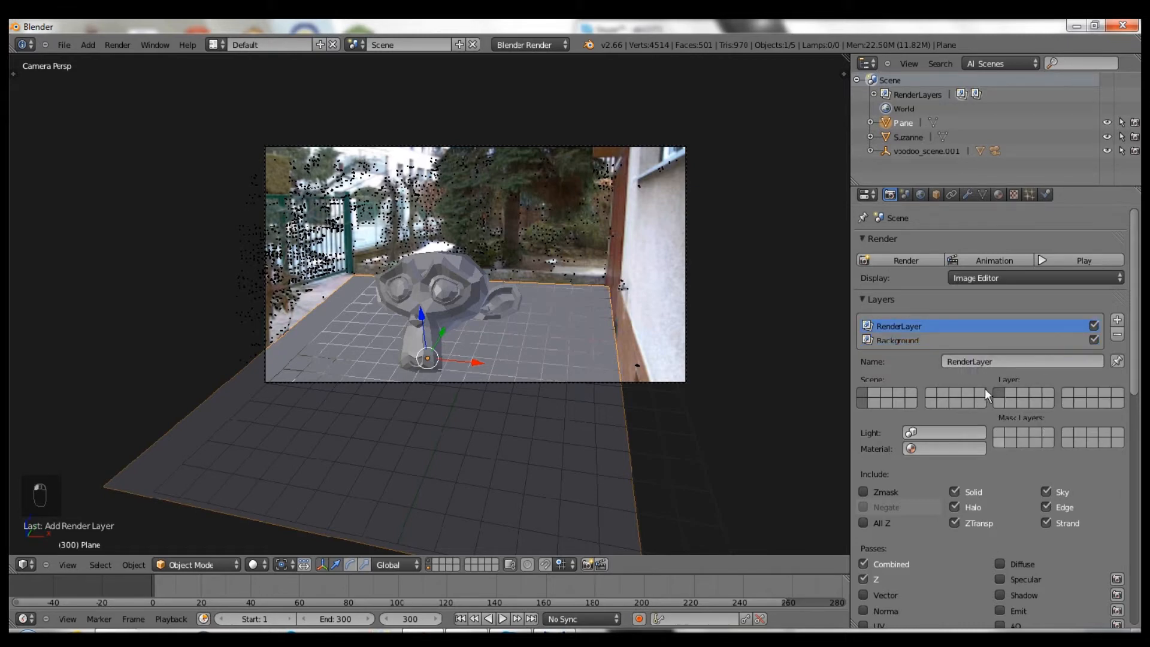
- Exclude Sky from the Background render layer
scroll(967, 379, "down", 1)
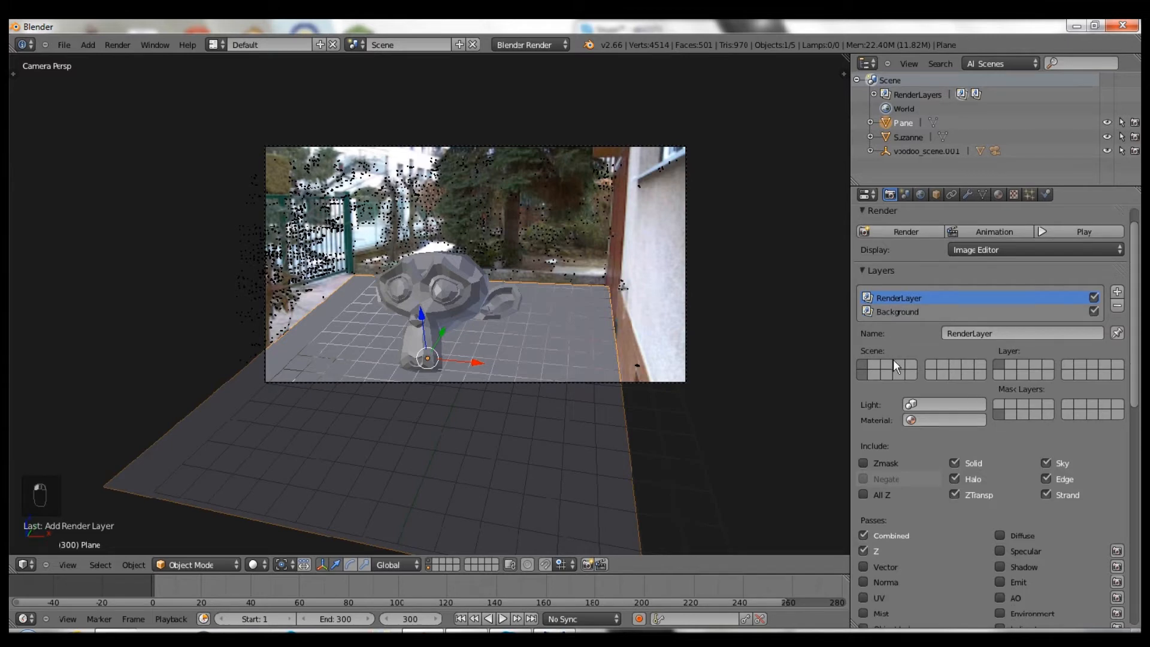
left_click_drag(848, 331, 900, 331)
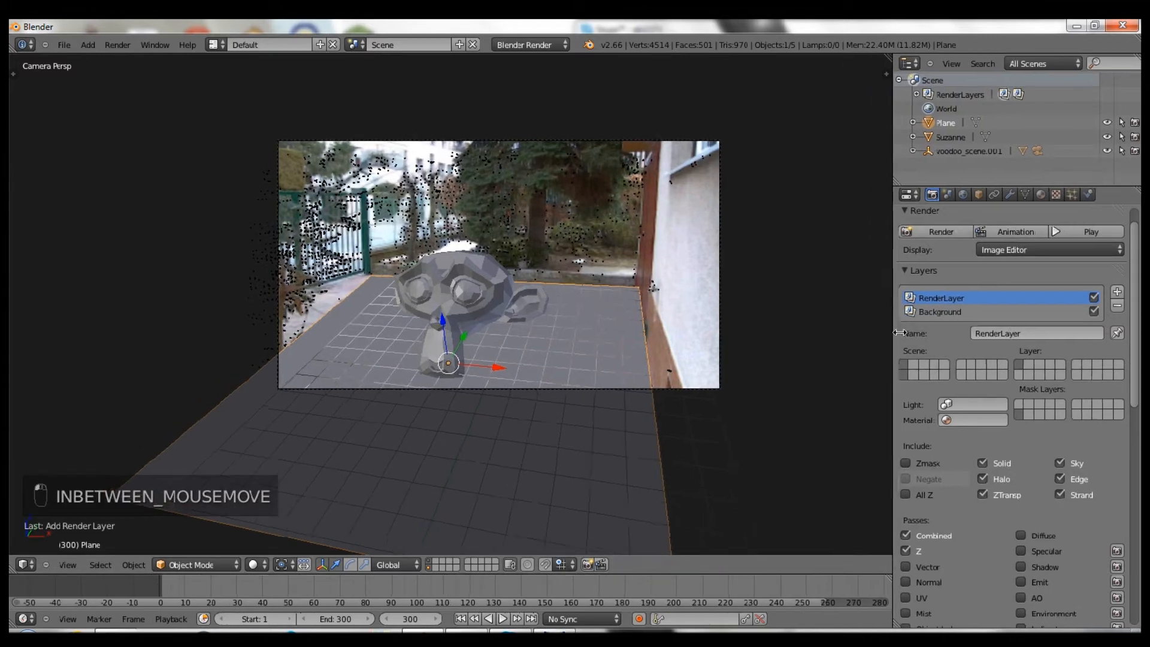
scroll(698, 332, "up", 2)
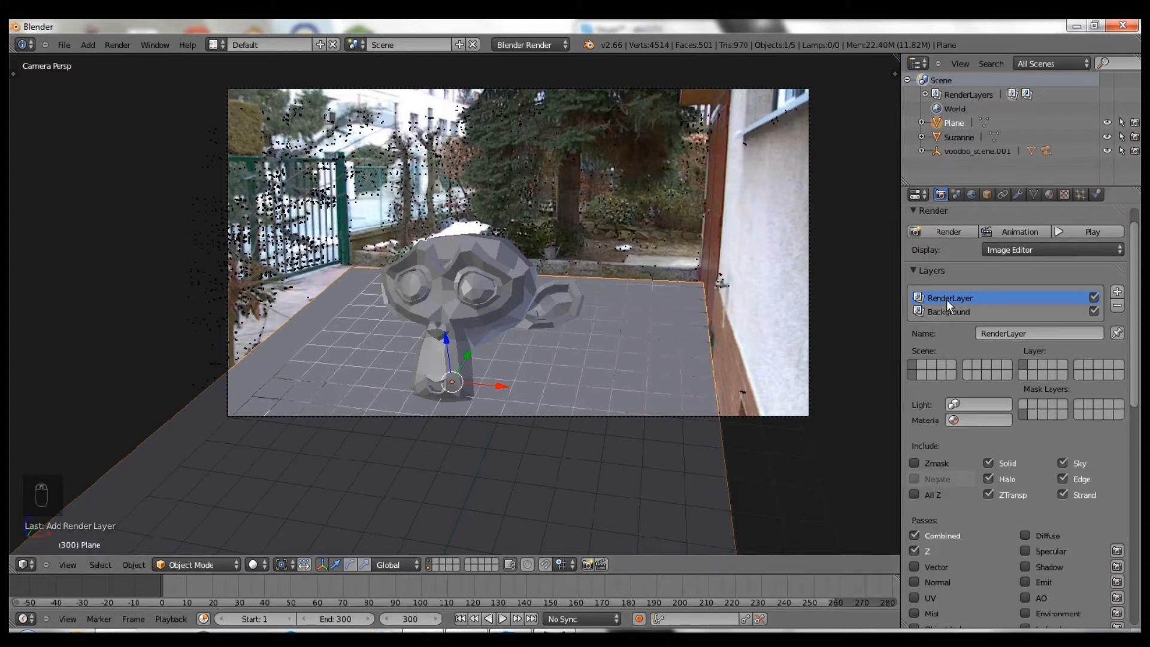
left_click(979, 312)
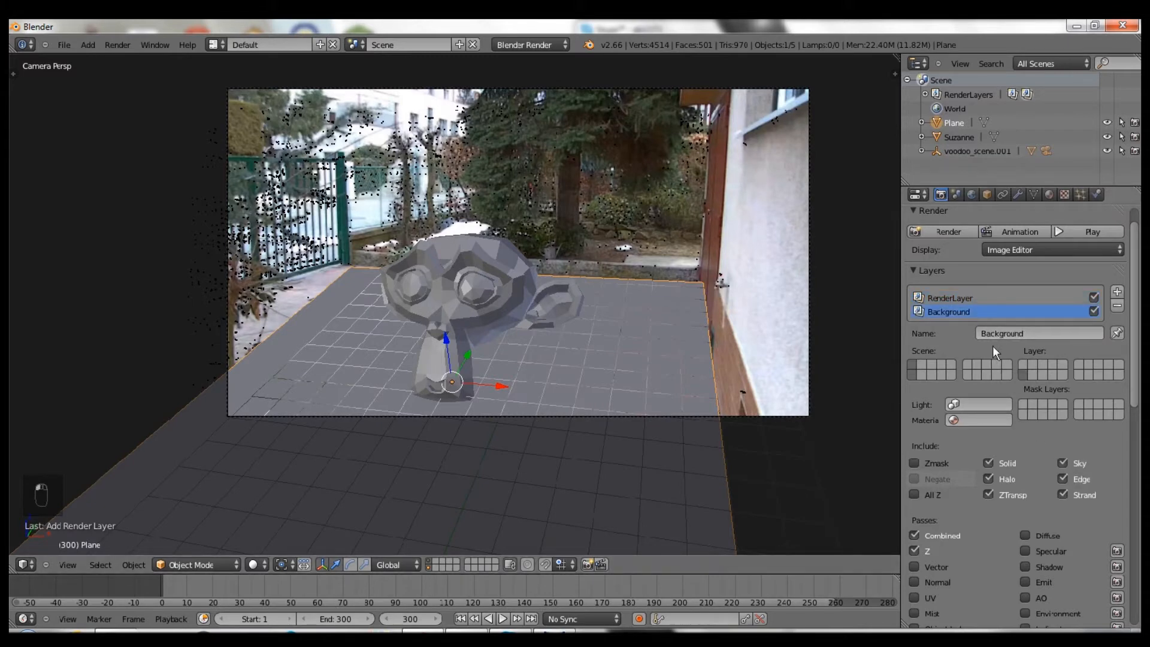
left_click(1062, 463)
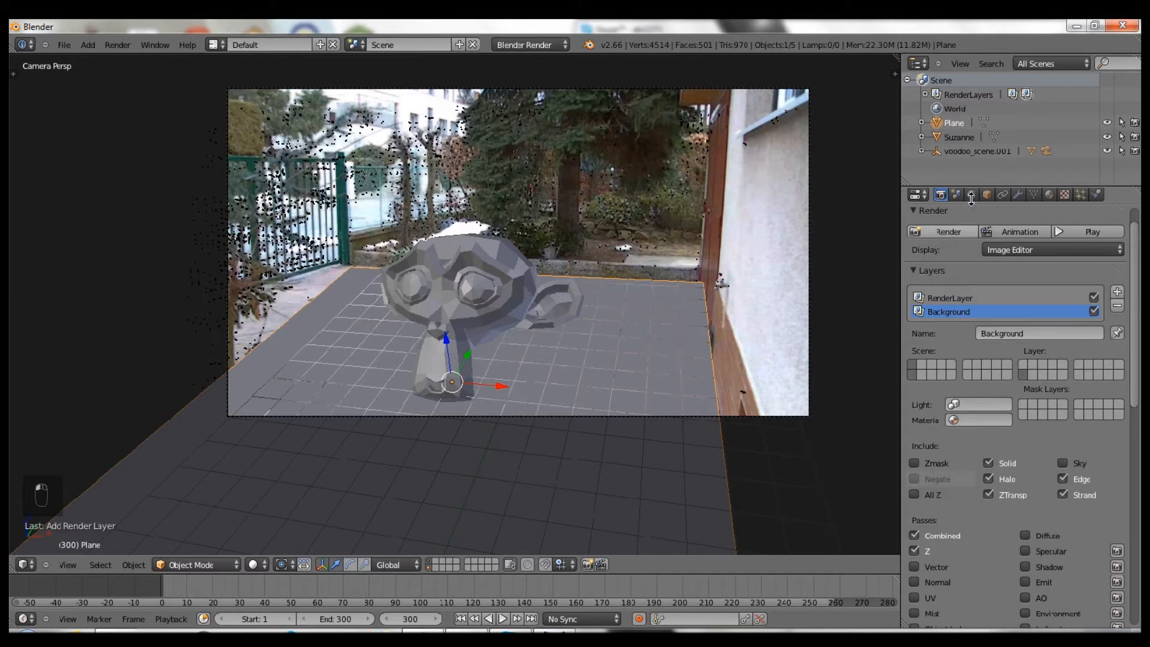
left_click(971, 196)
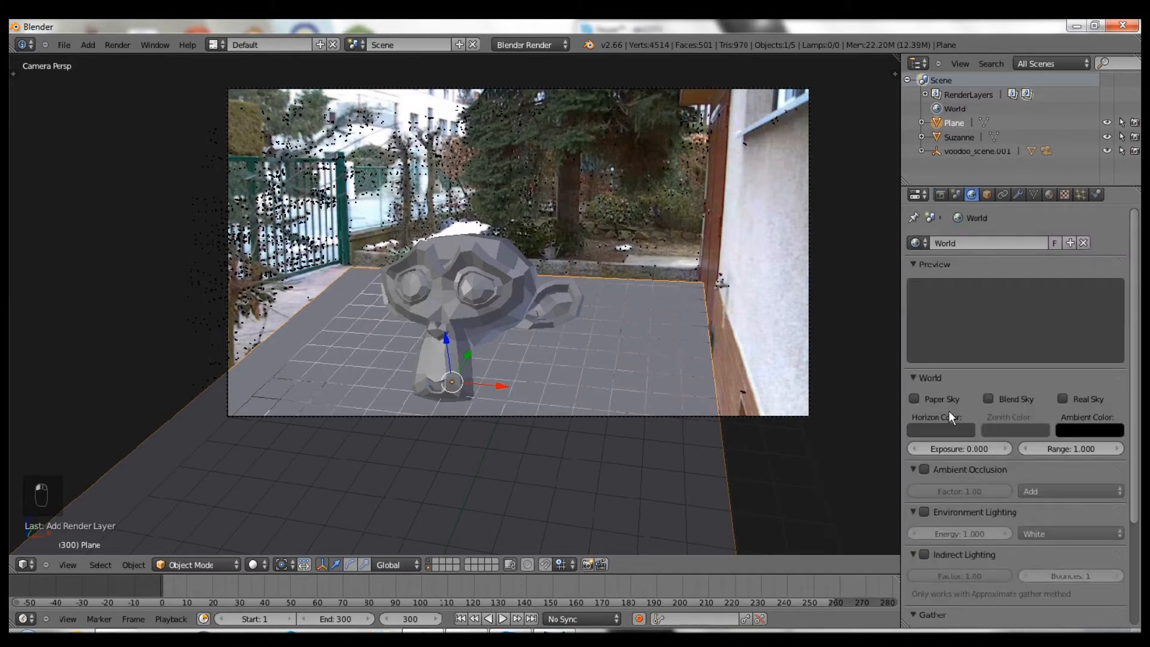
- Turn on Environment Lighting at energy 0.25 and make the horizon colour black
left_click(925, 511)
left_click(959, 532)
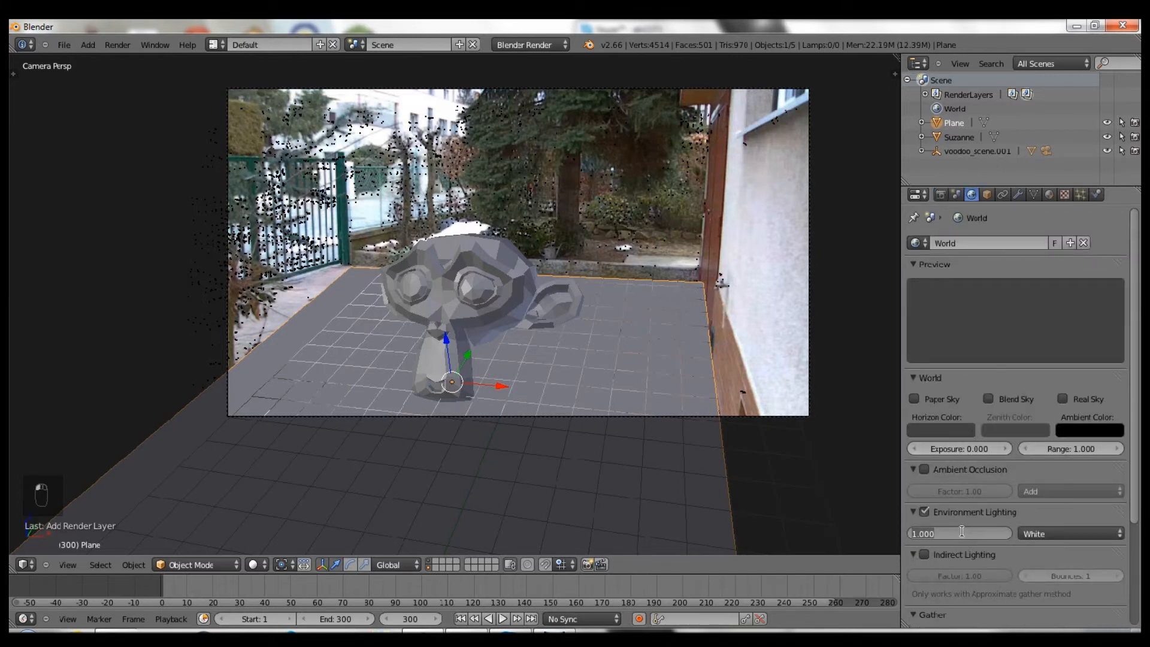
key("BackSpace")
type(".25")
key("Return")
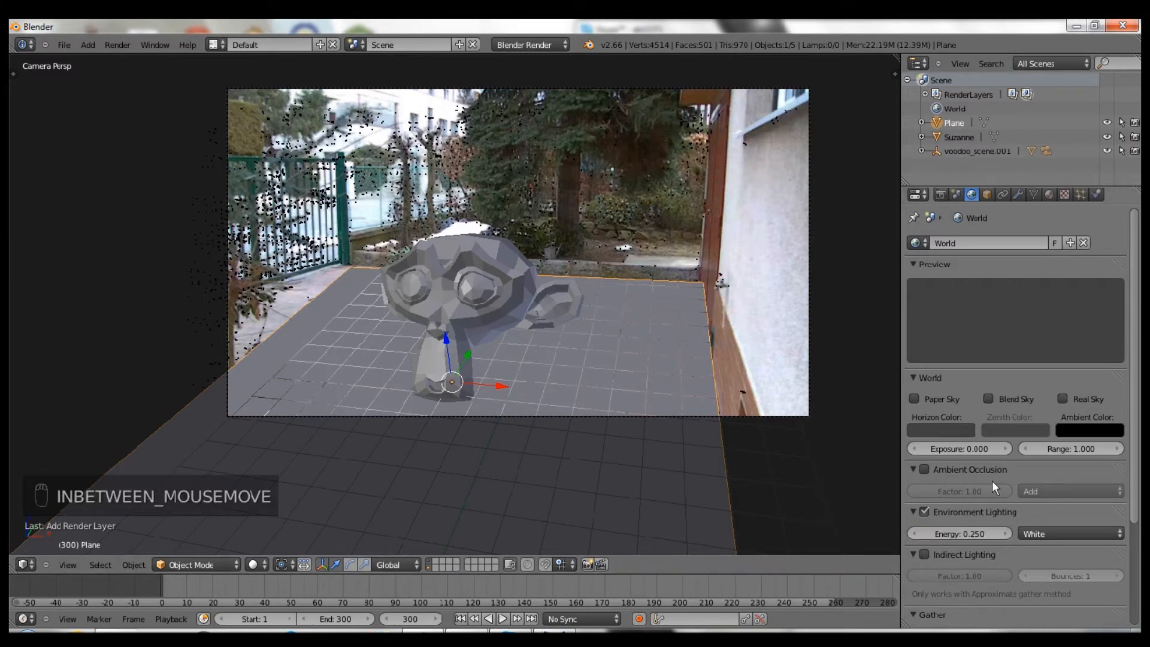
left_click(956, 429)
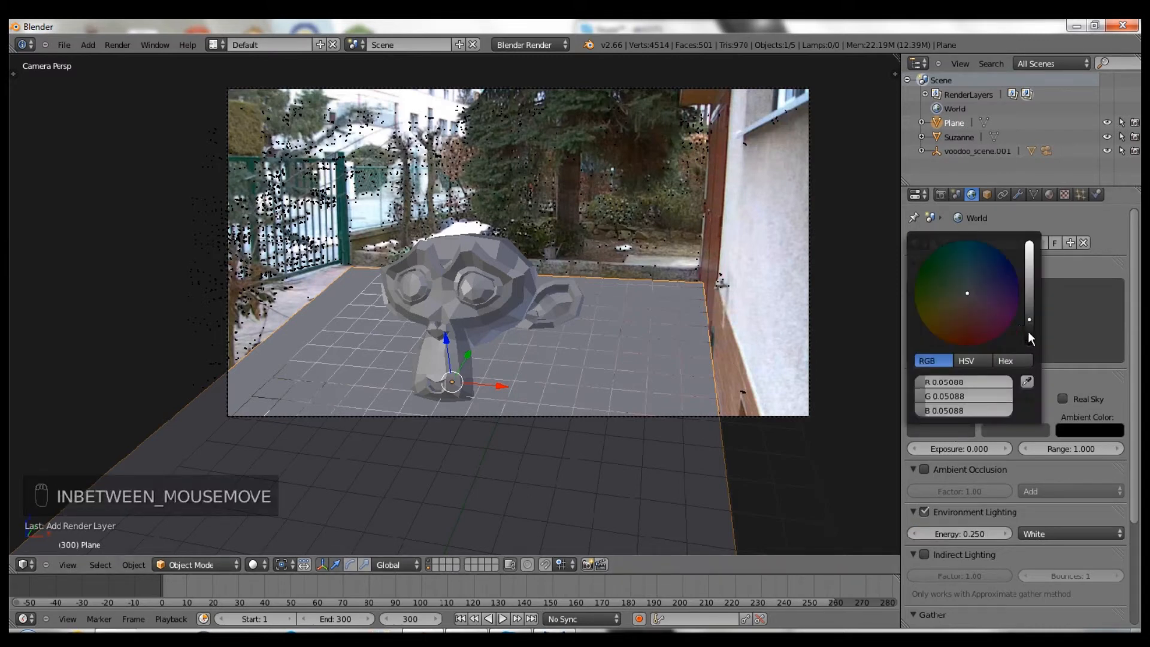
left_click_drag(1028, 331, 1031, 358)
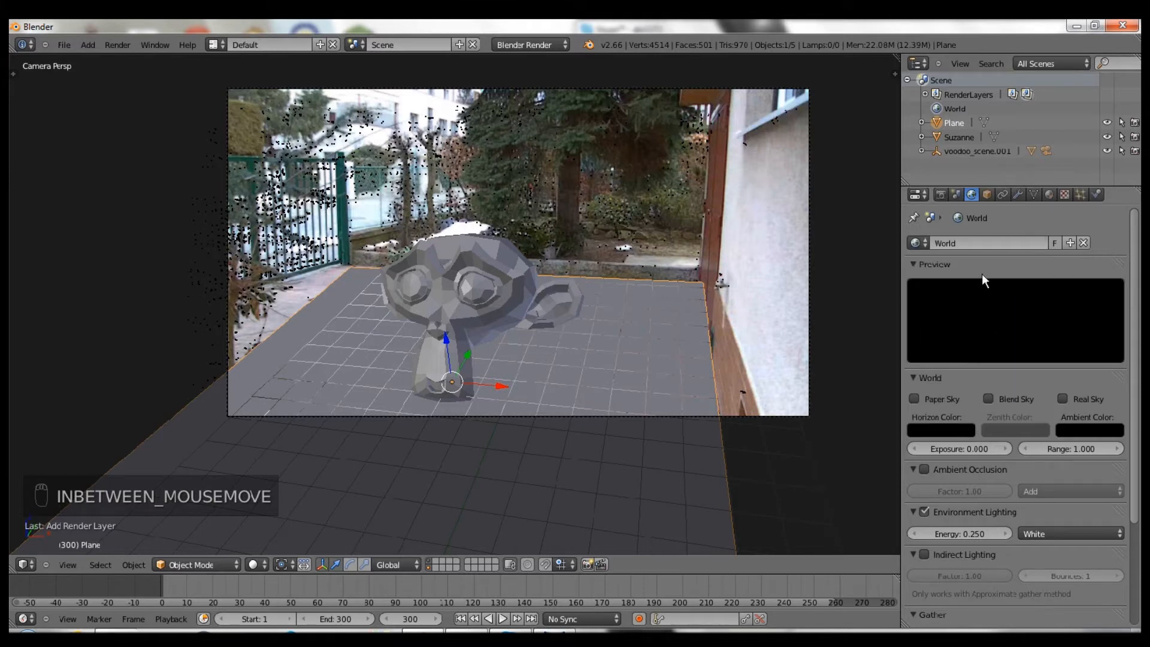
- Assign the existing Material to the Plane
left_click(940, 194)
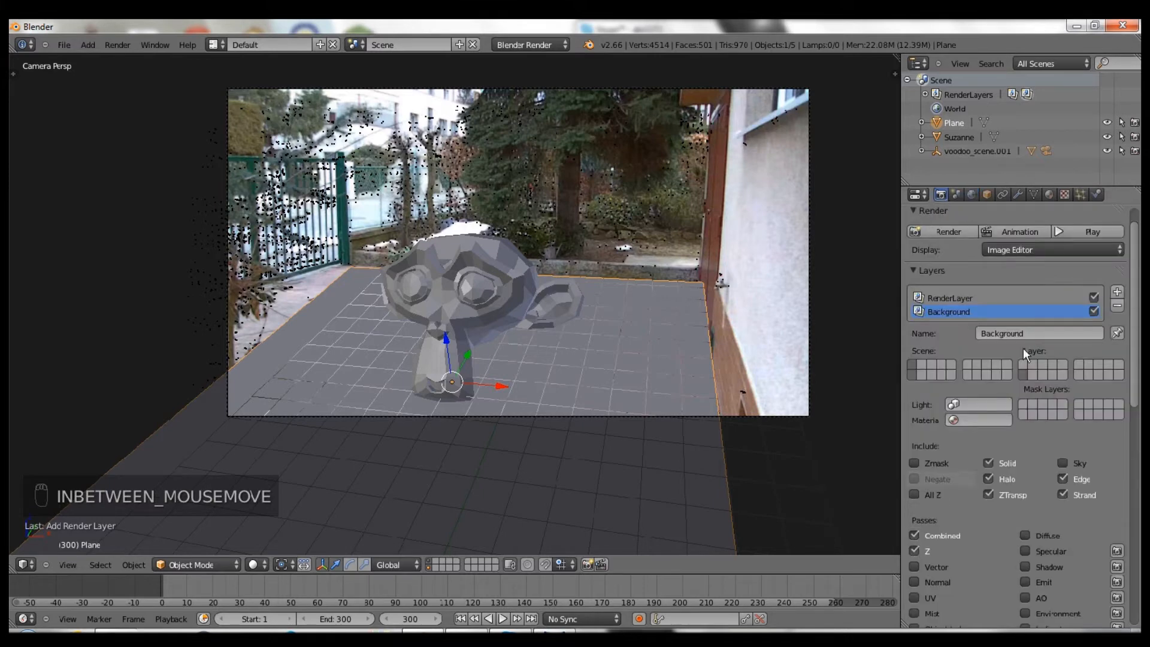
left_click(1049, 194)
left_click(925, 290)
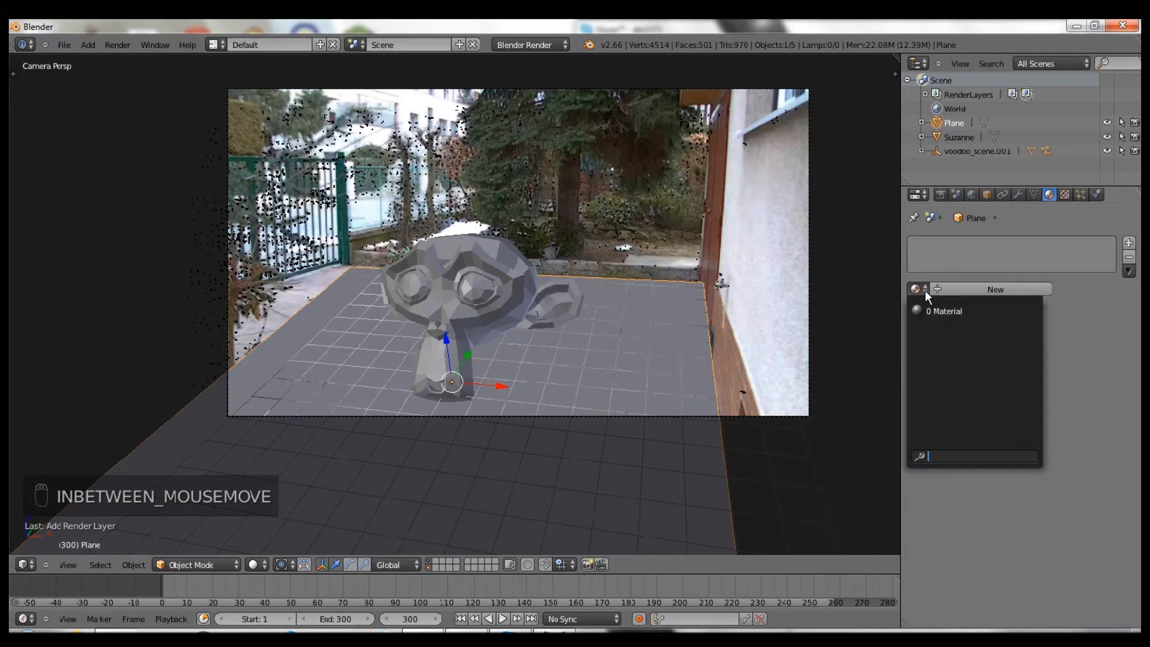
left_click(949, 311)
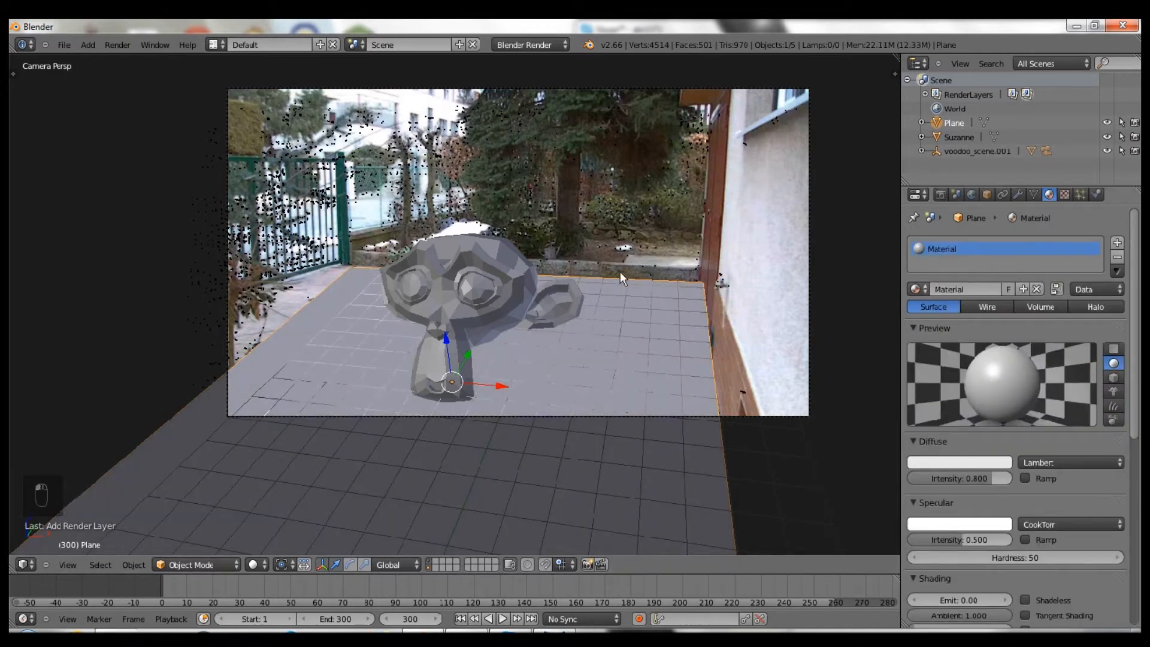
- Give Suzanne a new material named Monkey
right_click(516, 294)
left_click(976, 288)
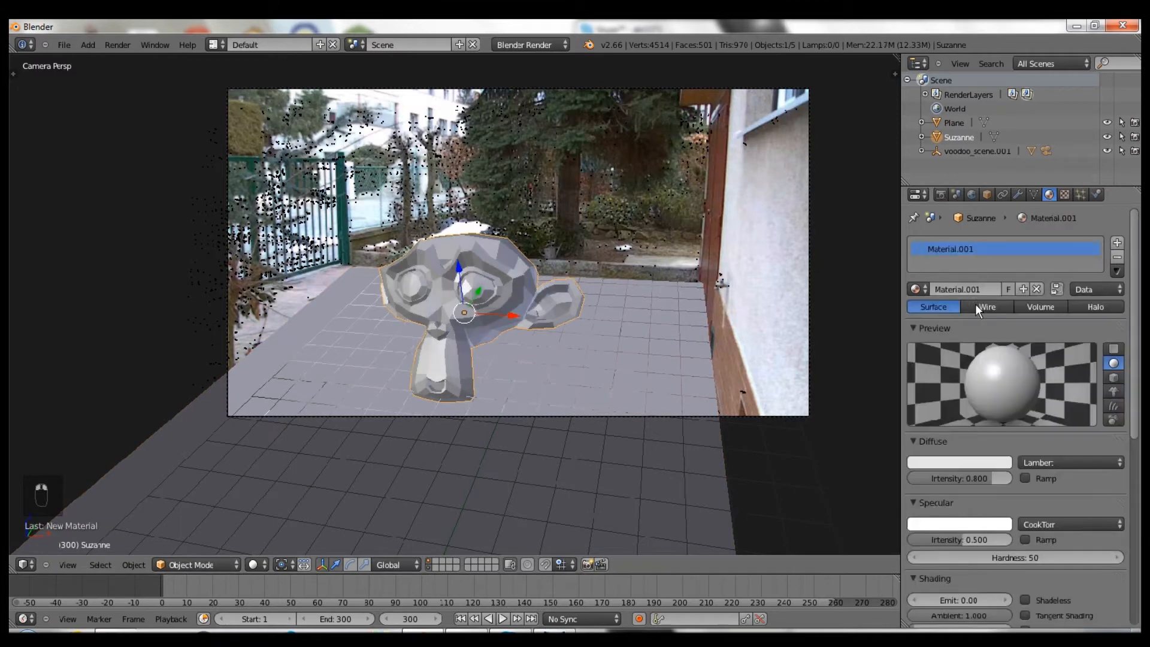
left_click(968, 288)
type("G")
type("onkey")
key("Return")
- Rename the Plane's material to Ground
right_click(745, 304)
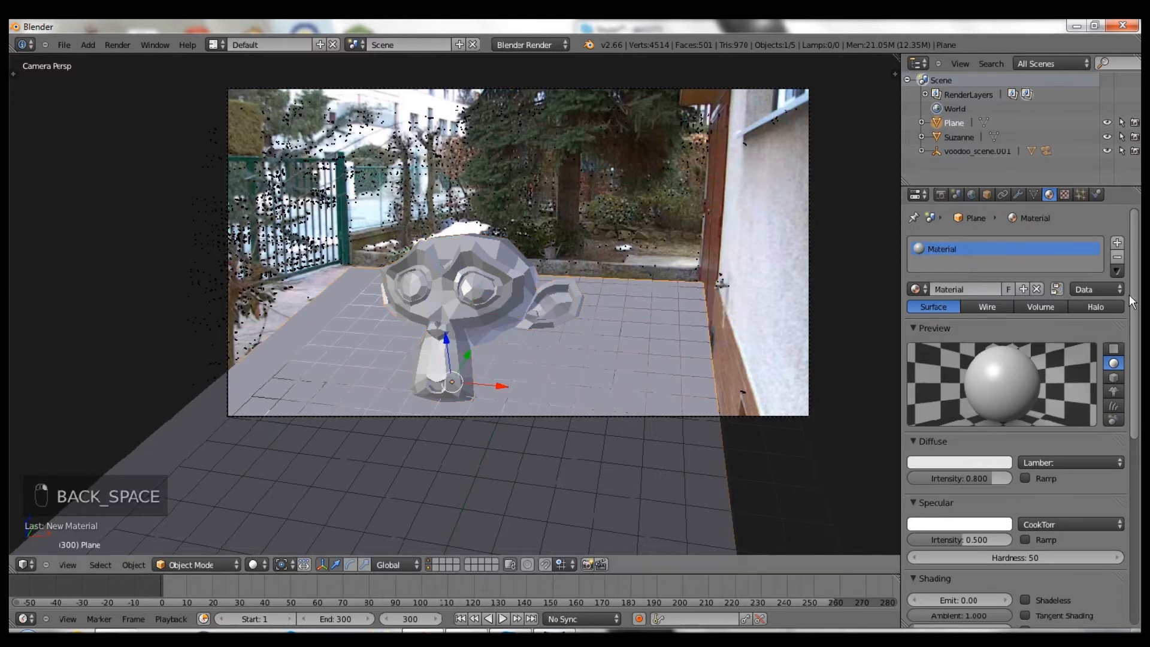
type("Ground")
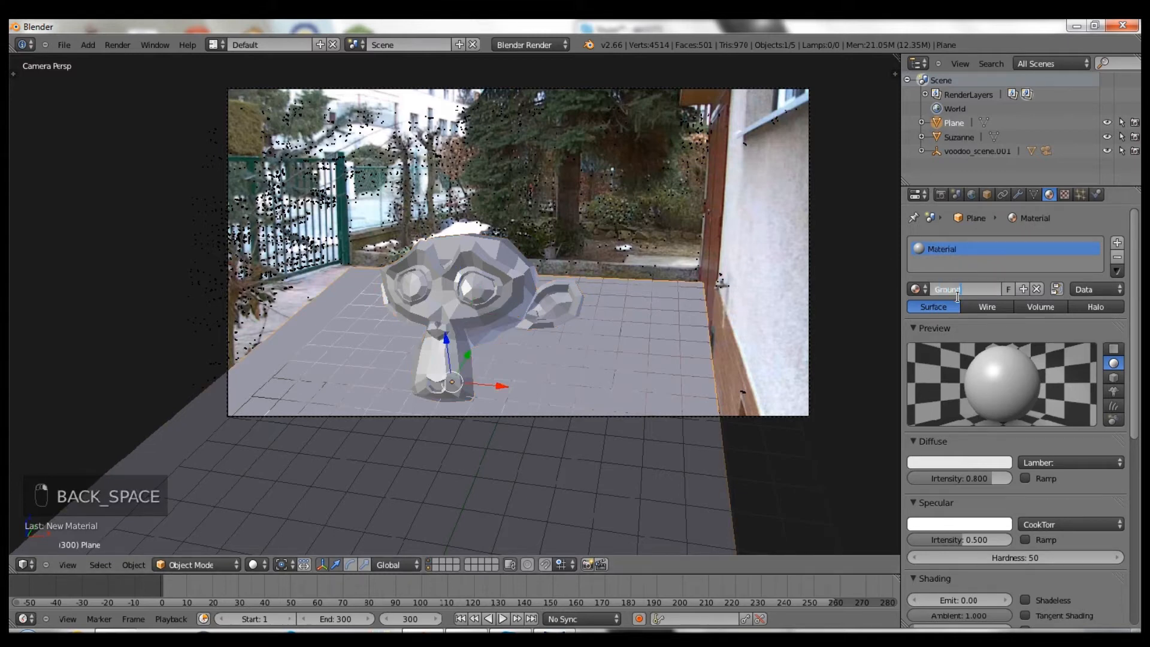
key("Return")
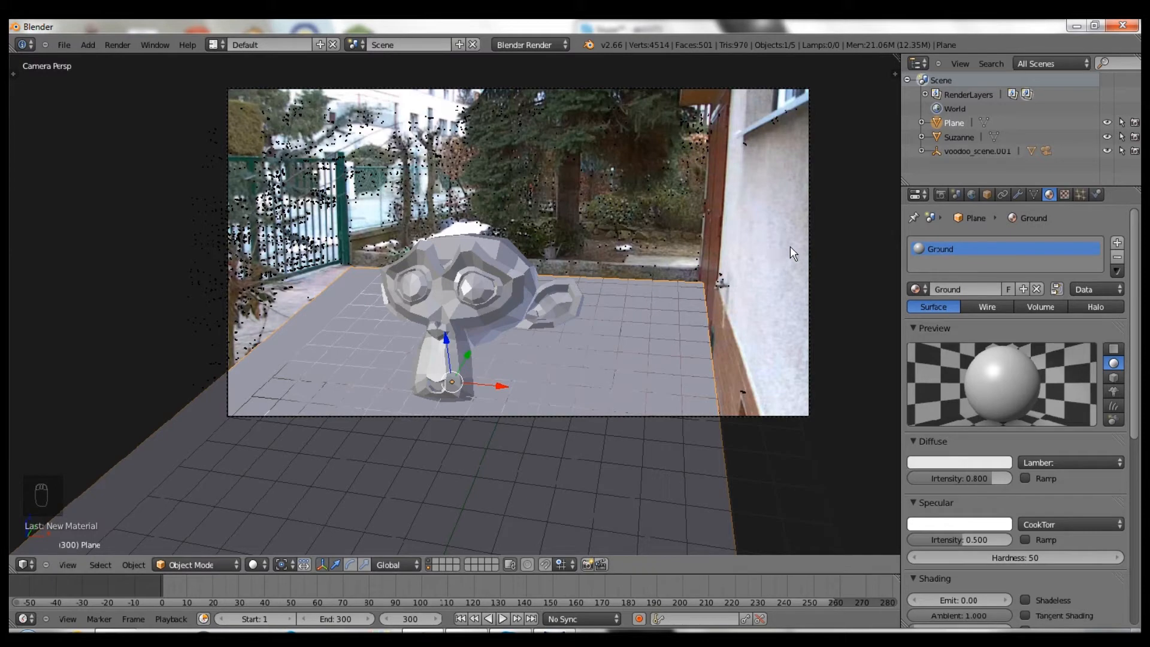
scroll(591, 274, "up", 3)
scroll(589, 279, "down", 3)
key("shift+a")
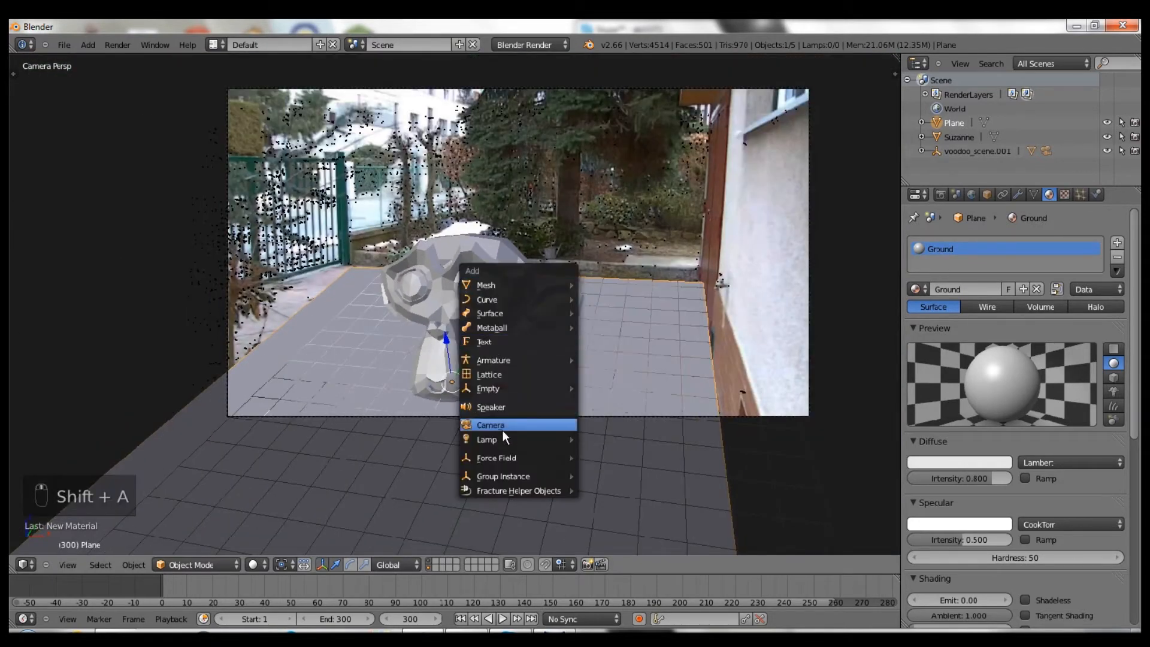
- Add a Sun lamp, raise it and place it inside the camera view
mouse_move(503, 440)
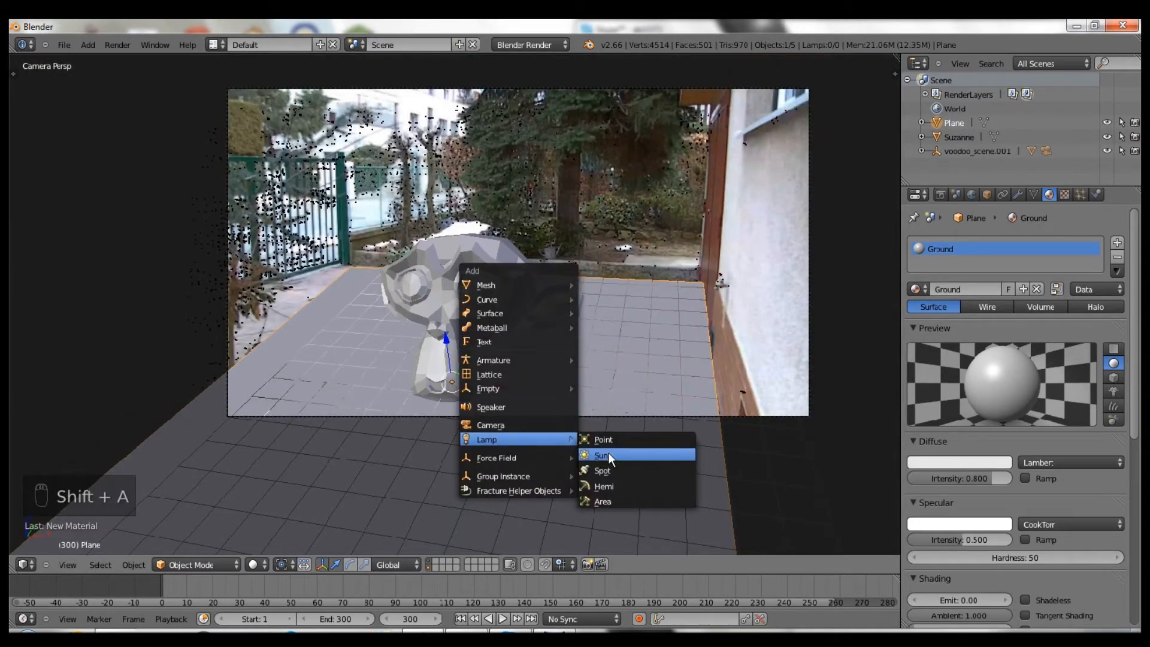
left_click(608, 453)
key("g")
key("z")
left_click(694, 284)
key("g")
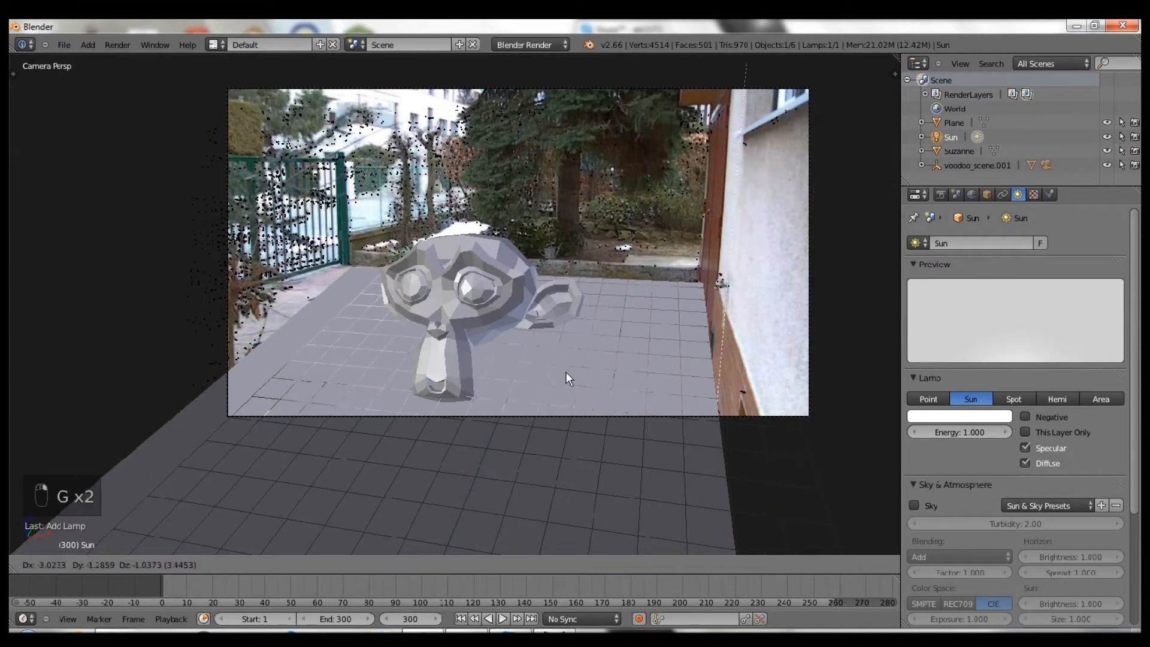
left_click(490, 431)
key("g")
left_click(538, 358)
- Set the sun lamp's shadow to Ray Shadow
scroll(617, 336, "up", 2)
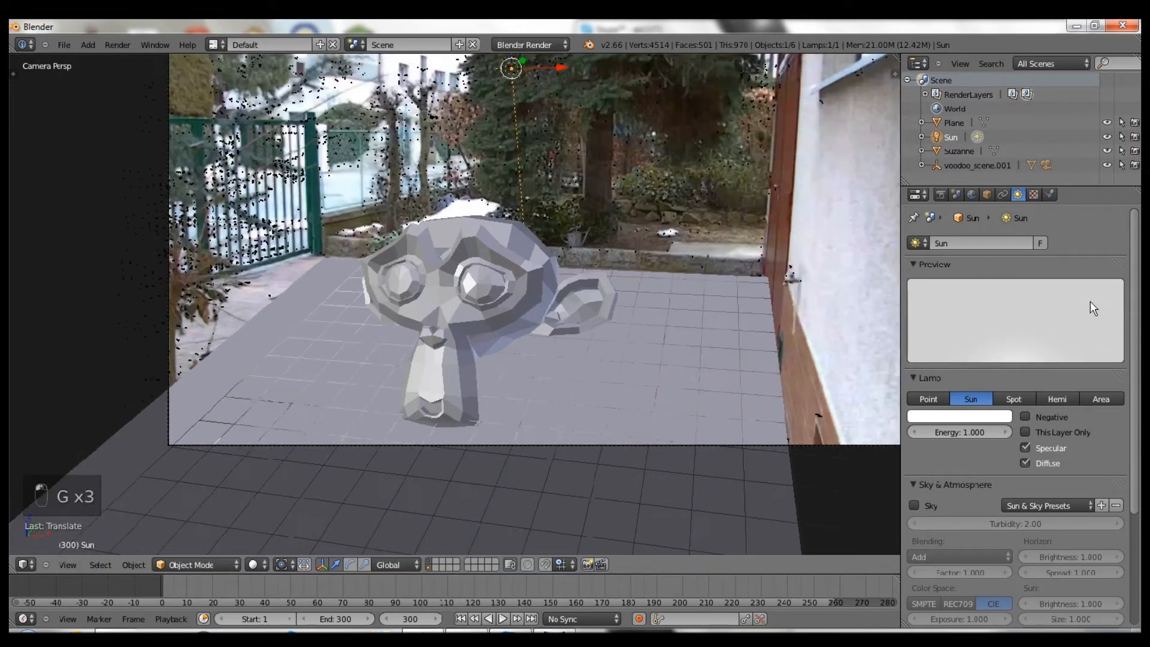
scroll(1073, 444, "down", 5)
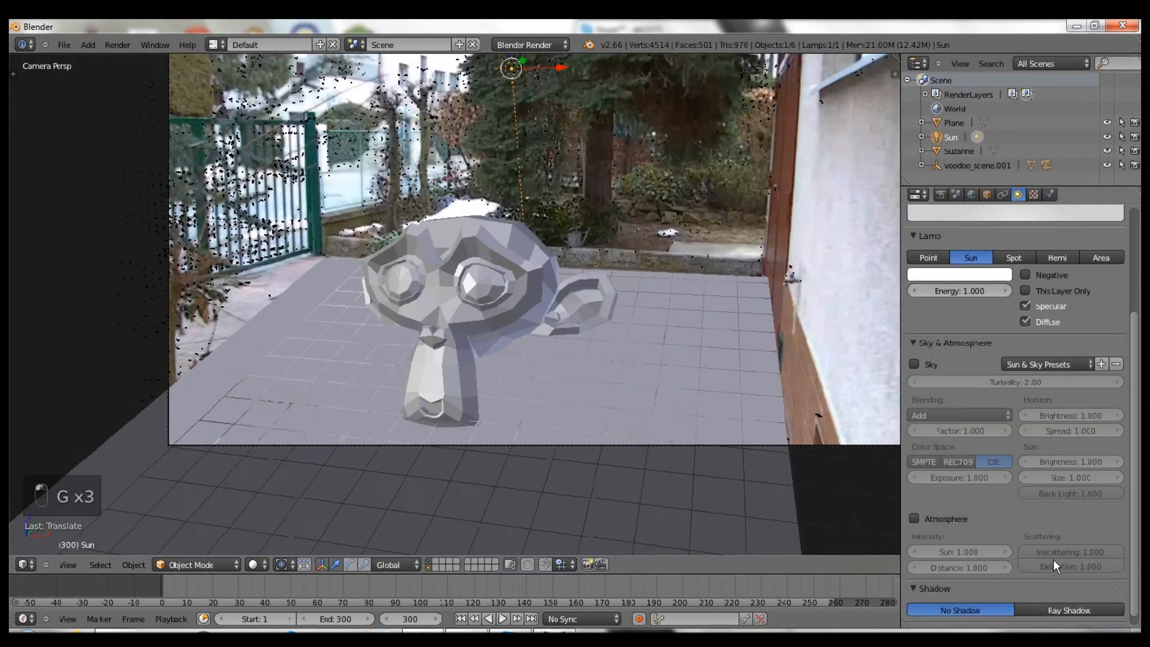
scroll(1060, 578, "down", 1)
left_click(1064, 596)
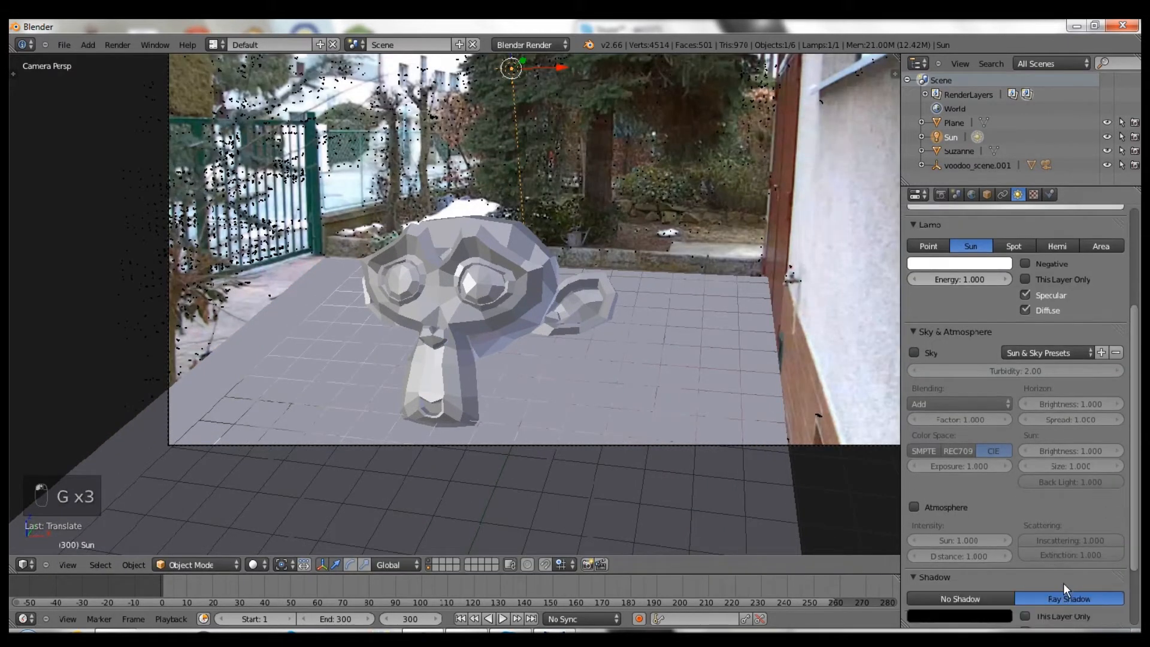
scroll(1048, 564, "down", 4)
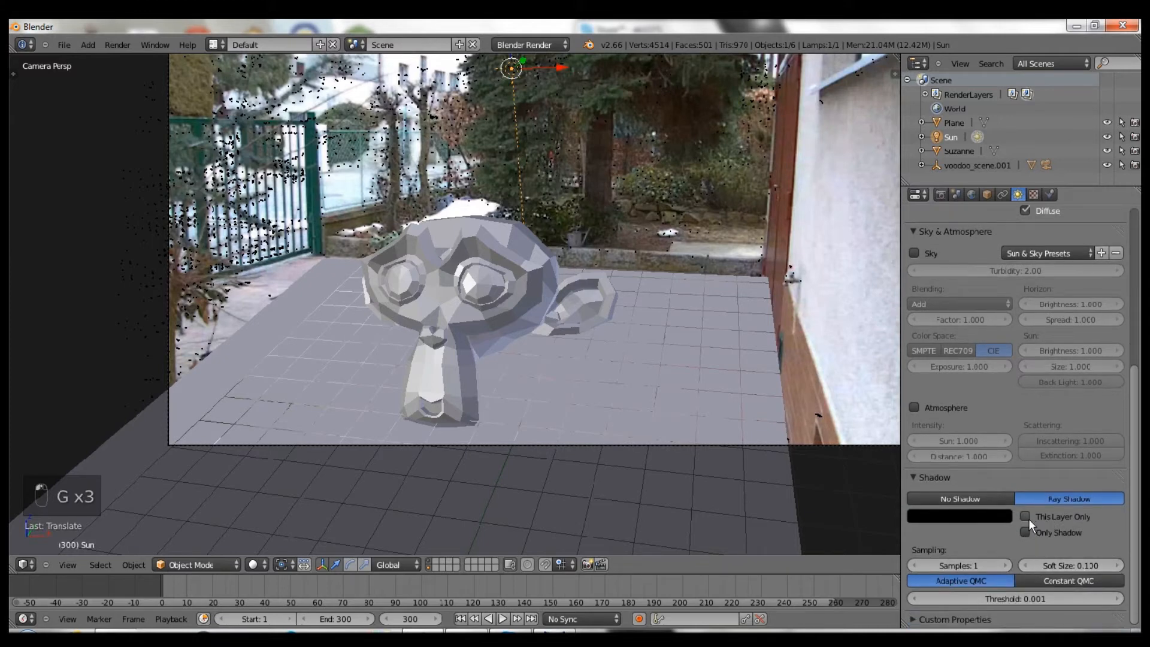
scroll(1056, 509, "up", 8)
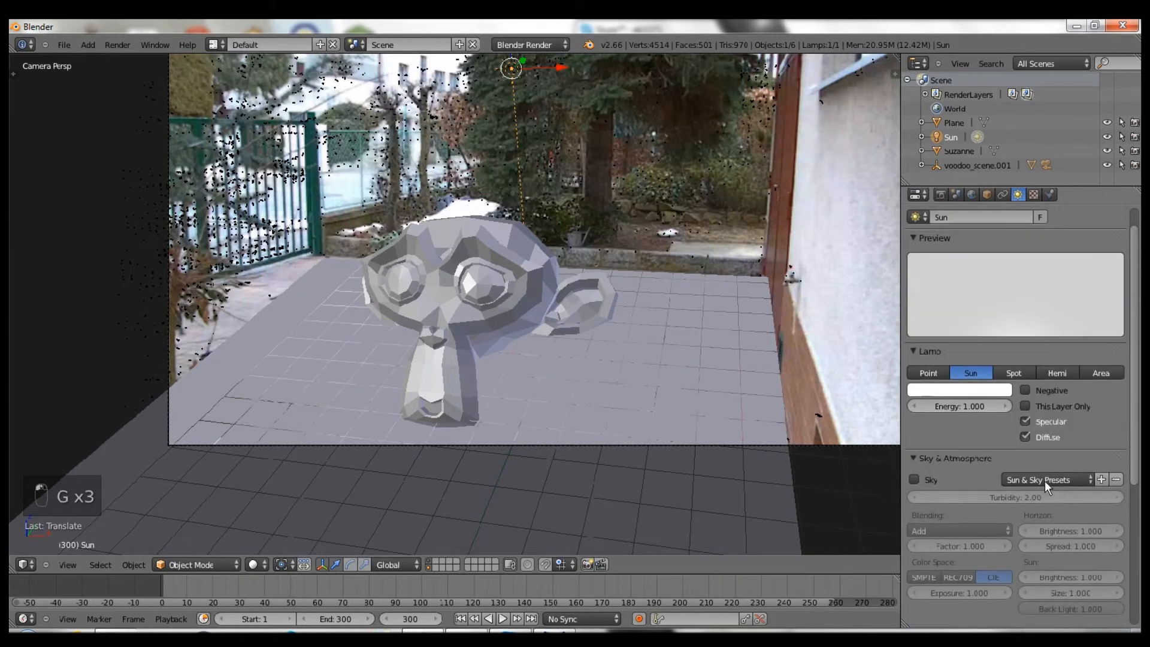
scroll(1045, 482, "up", 1)
- Push the sun back along its Y axis and recheck it through the camera
middle_click_drag(645, 162, 546, 170)
left_click_drag(524, 182, 417, 198)
key("KP_0")
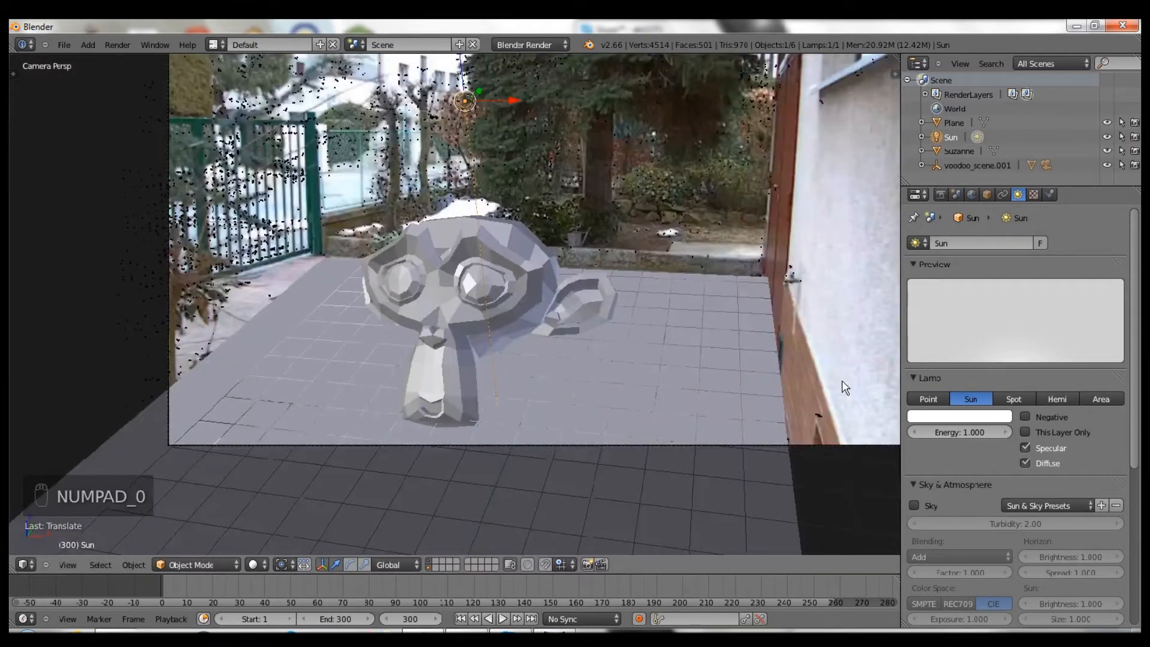
scroll(657, 127, "down", 1)
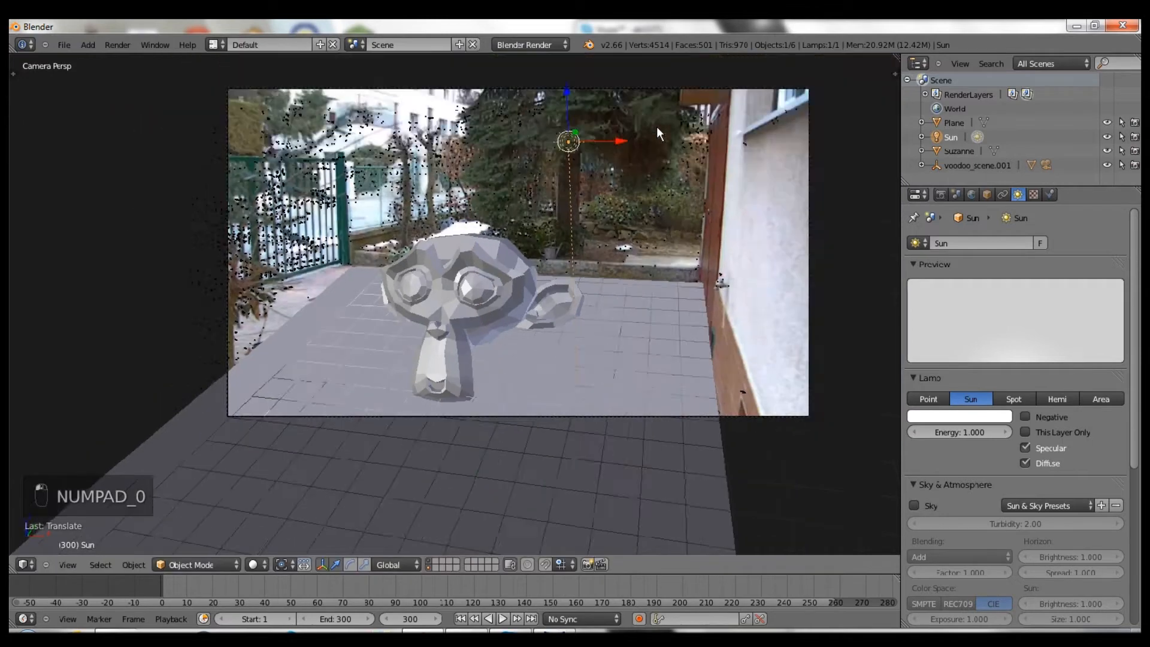
scroll(656, 127, "up", 2)
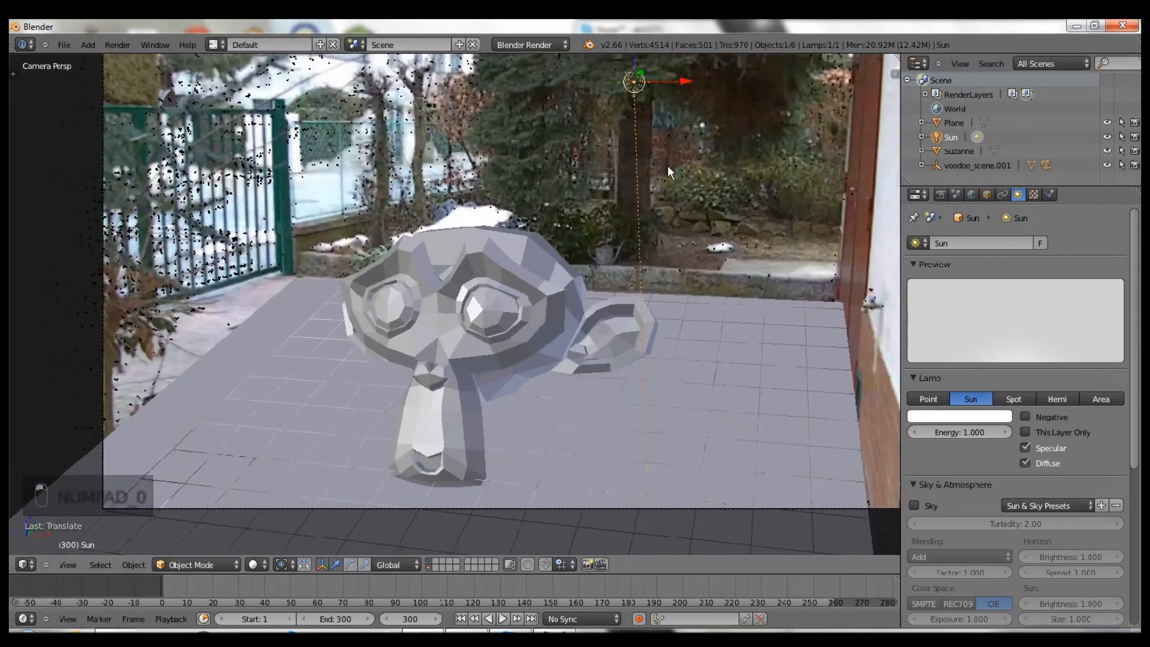
scroll(667, 165, "down", 1)
middle_click_drag(653, 175, 608, 186, "shift")
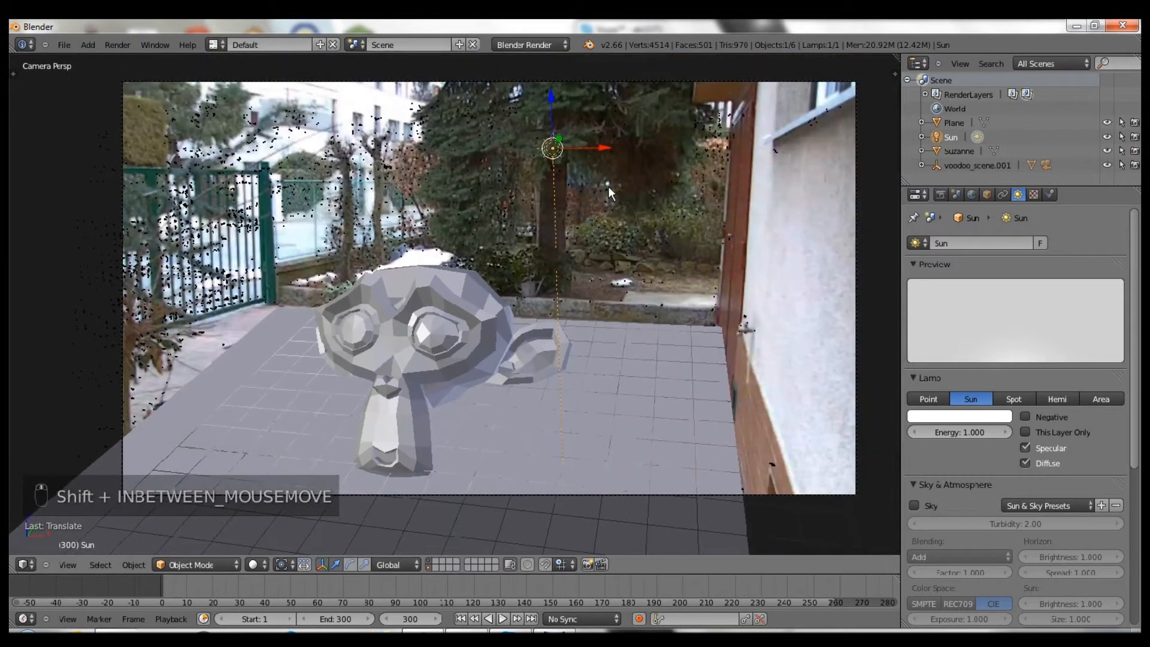
- Move the sun lamp onto another scene layer
key("m")
left_click(721, 213)
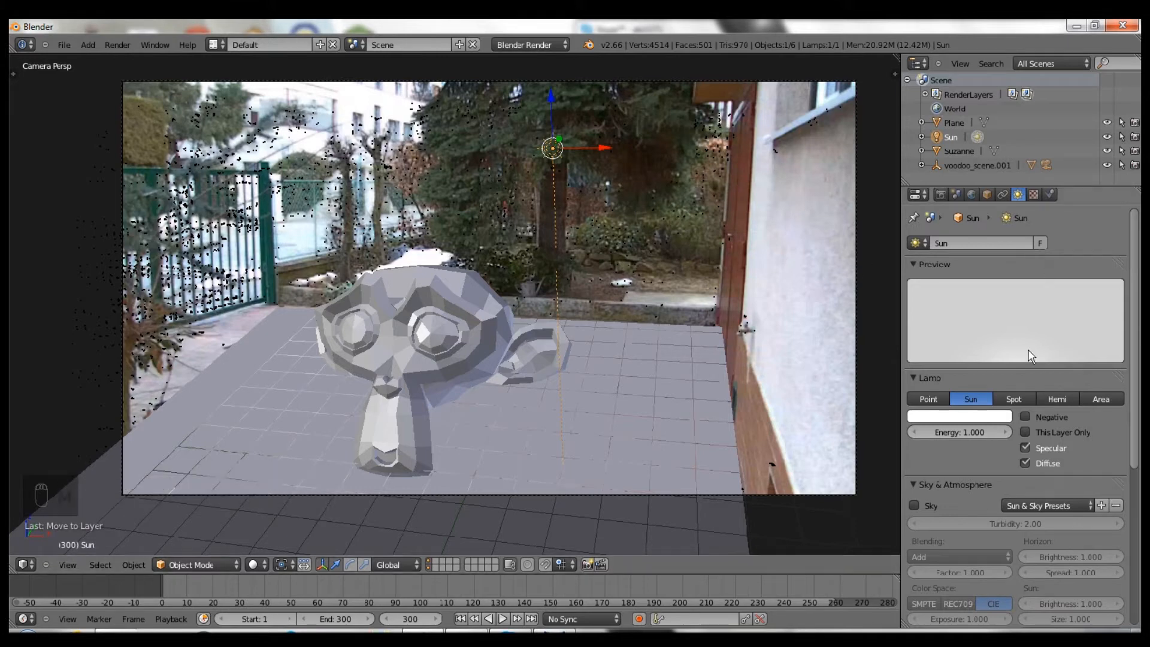
scroll(1011, 328, "down", 2)
scroll(982, 269, "up", 1)
left_click(941, 194)
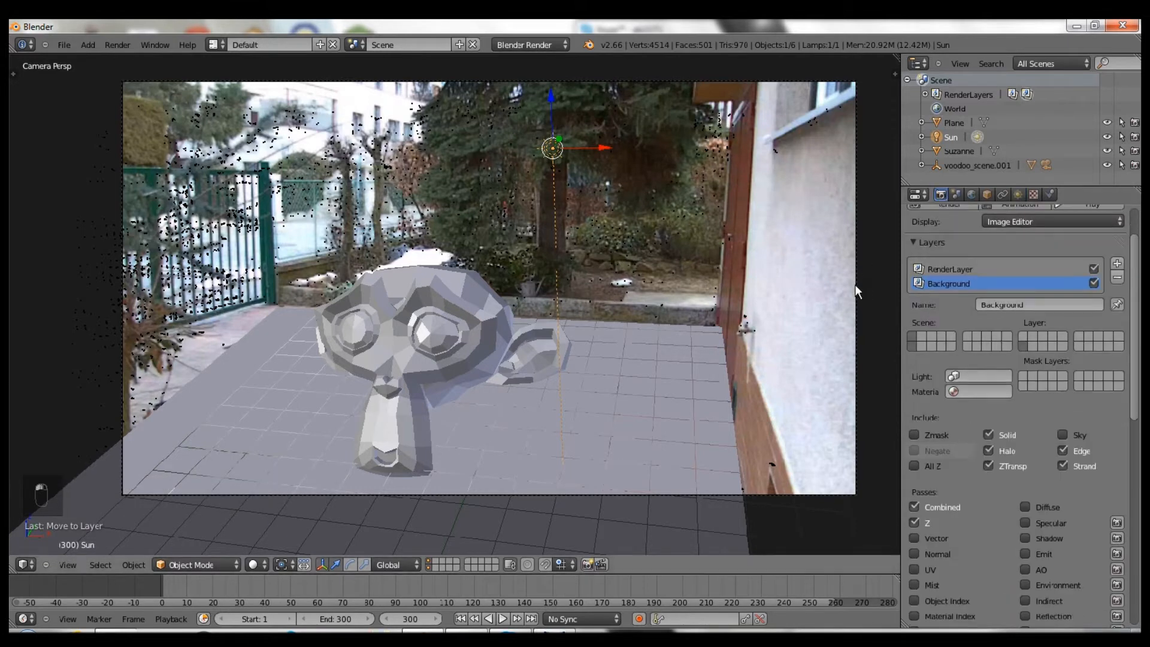
- Render the frame to check Suzanne's shadow, then switch to the Compositing layout
scroll(864, 286, "down", 1)
scroll(945, 242, "up", 2)
left_click(951, 258)
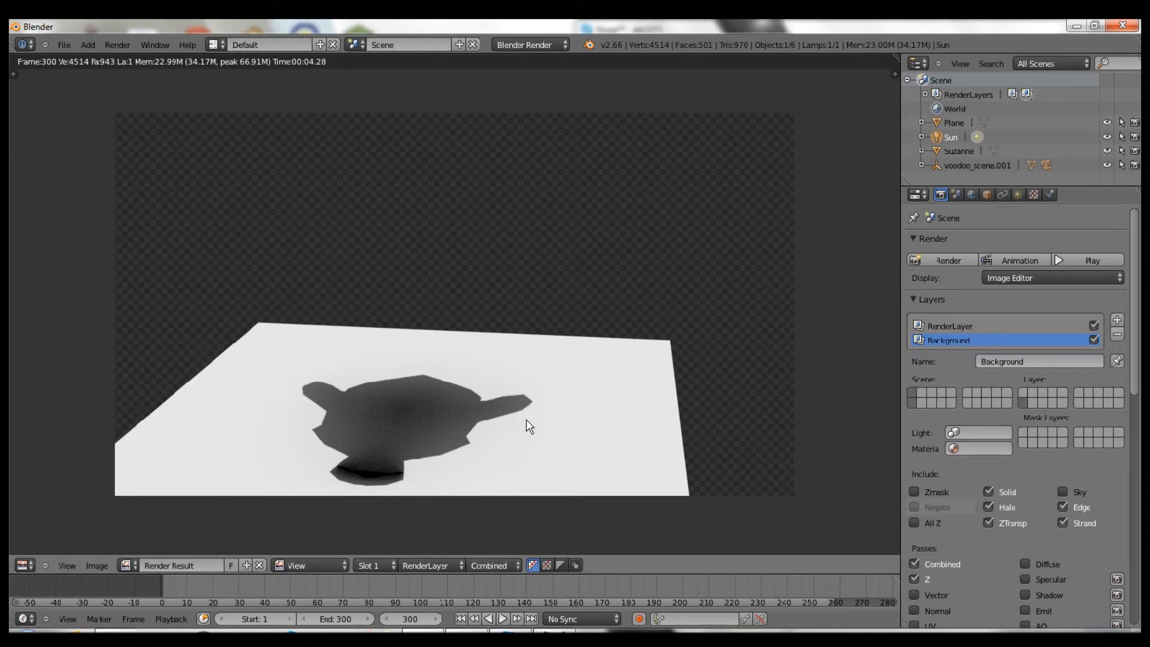
key("Escape")
key("ctrl+Left")
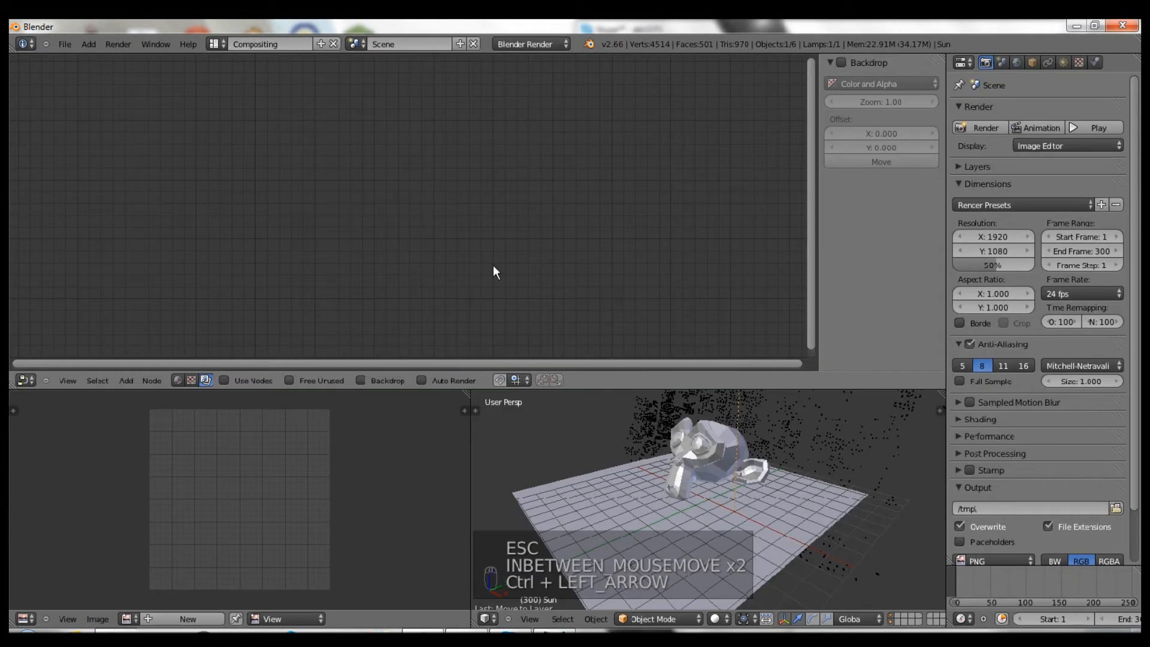
- Enable Use Nodes, Backdrop and Auto Render, and arrange the Render Layers and Composite nodes
left_click(244, 380)
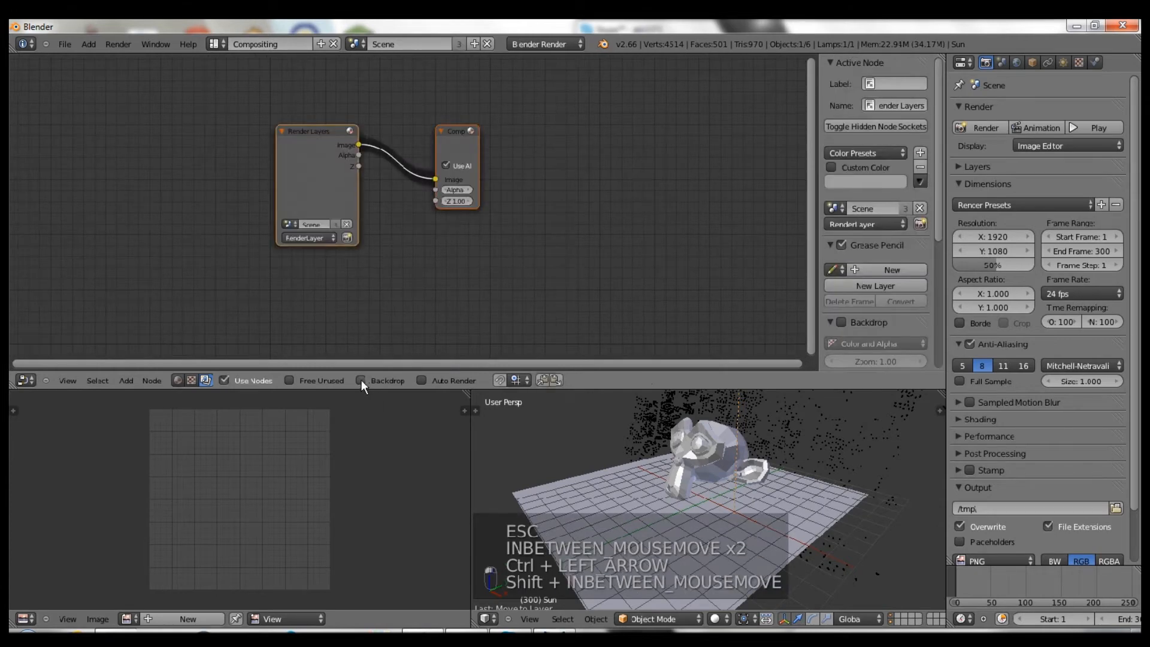
left_click(361, 380)
left_click(510, 381)
left_click_drag(278, 175, 140, 249)
left_click_drag(465, 139, 516, 106)
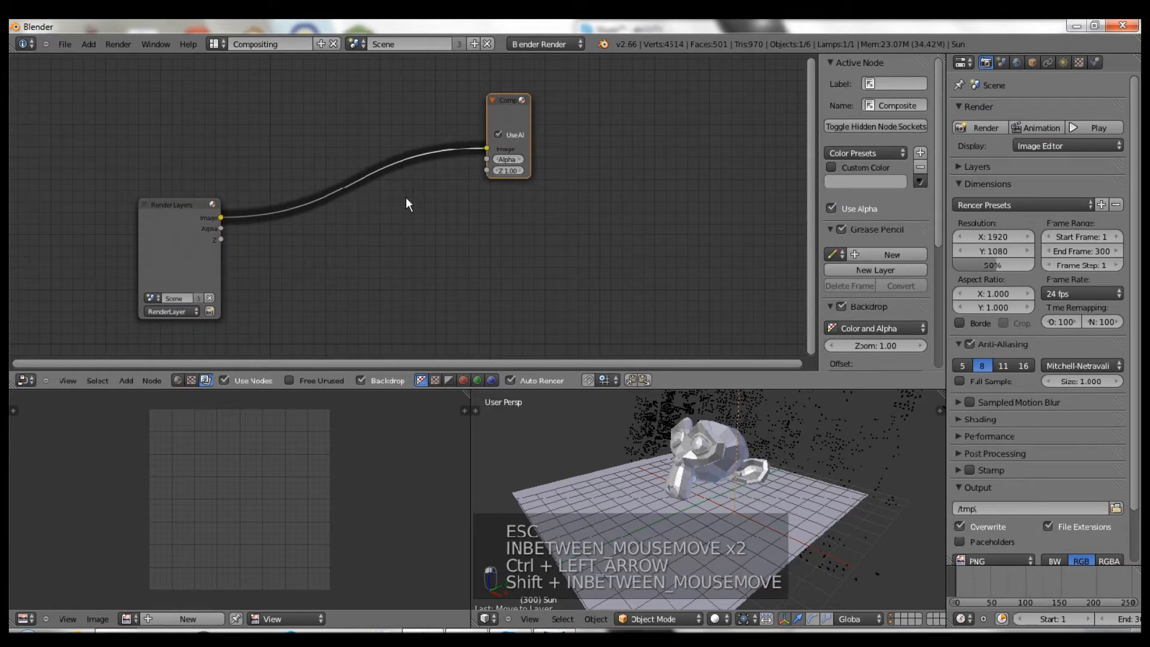
middle_click_drag(456, 249, 481, 235)
- Add a Viewer node fed from Render Layers through a reroute point
key("shift+a")
key("shift+a")
left_click(238, 208, "ctrl+shift")
mouse_move(321, 213)
left_mouse_down()
mouse_move(497, 250)
mouse_move(528, 233)
left_mouse_up()
mouse_move(376, 119)
left_mouse_down("shift")
mouse_move(390, 153)
mouse_move(318, 132)
left_mouse_up("shift")
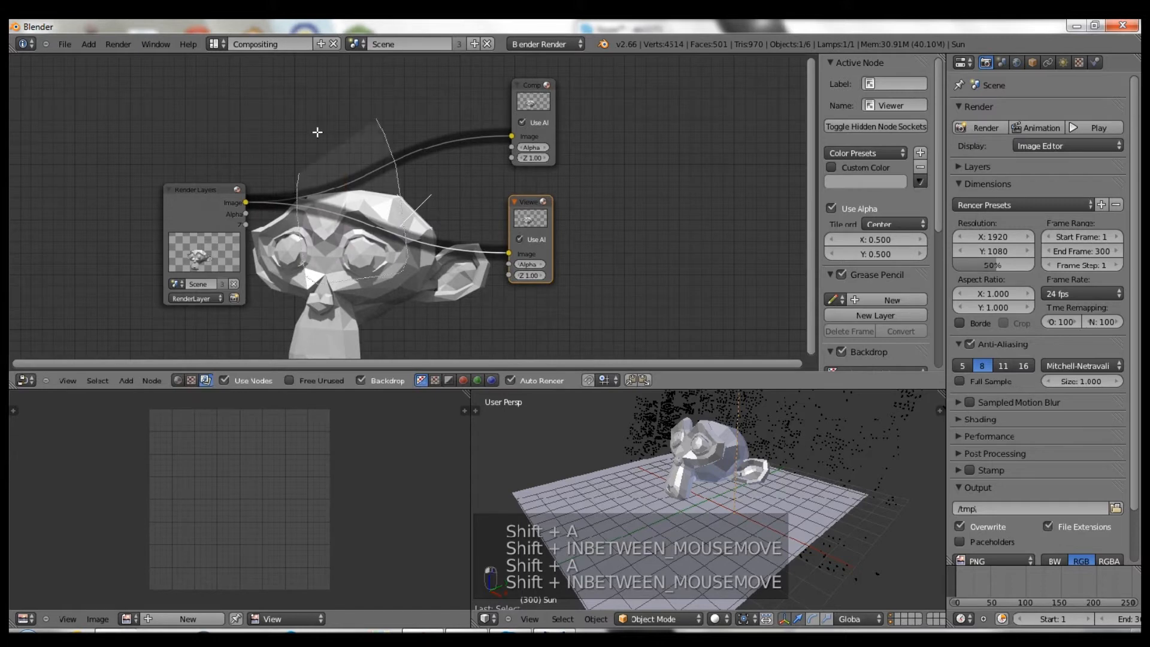
right_click_drag(317, 131, 362, 152, "shift")
key("g")
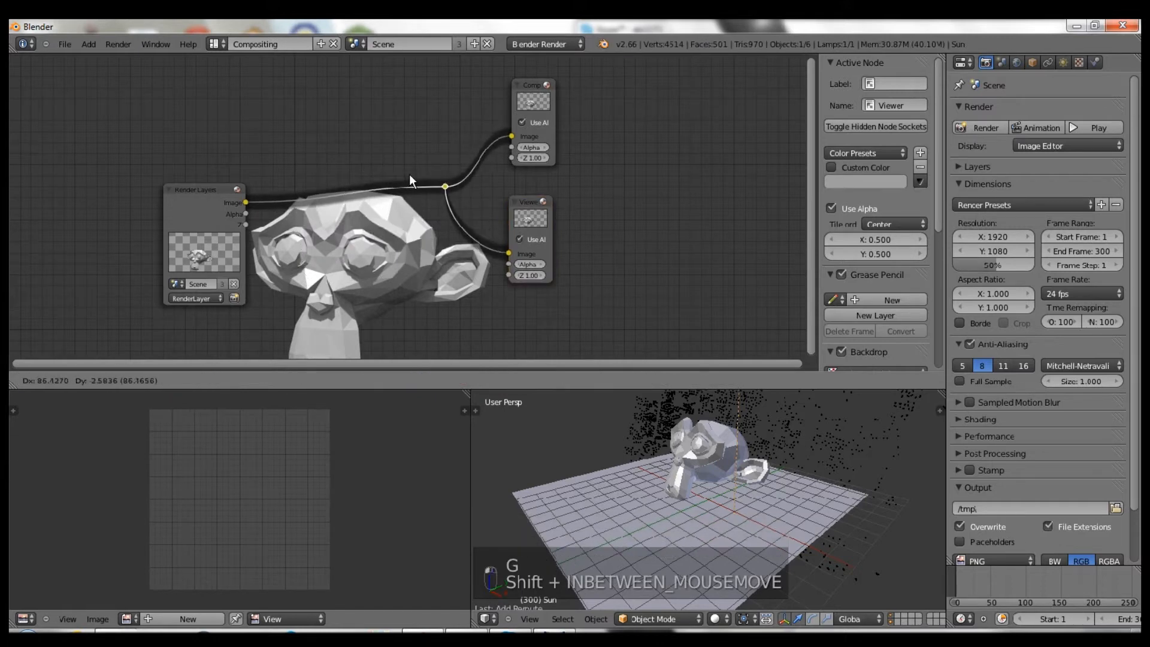
left_click(410, 179)
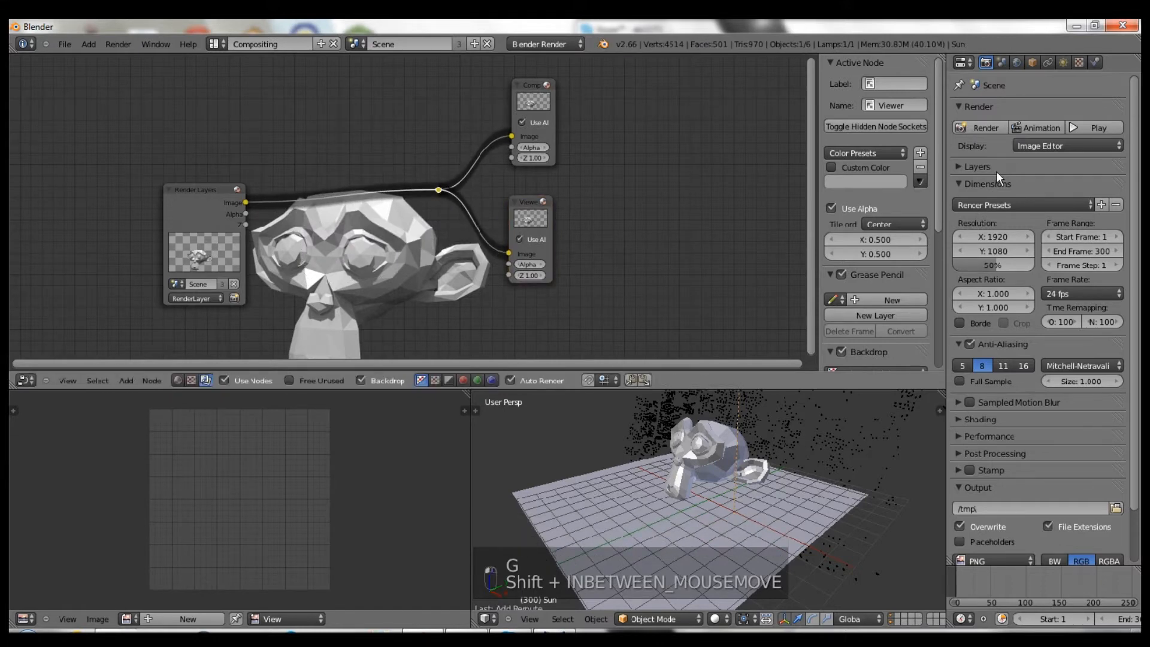
- Set output to 1280×720 at 100% and 30 fps, then render the frame
left_click_drag(981, 264, 1057, 259)
left_click(987, 239)
type("1280")
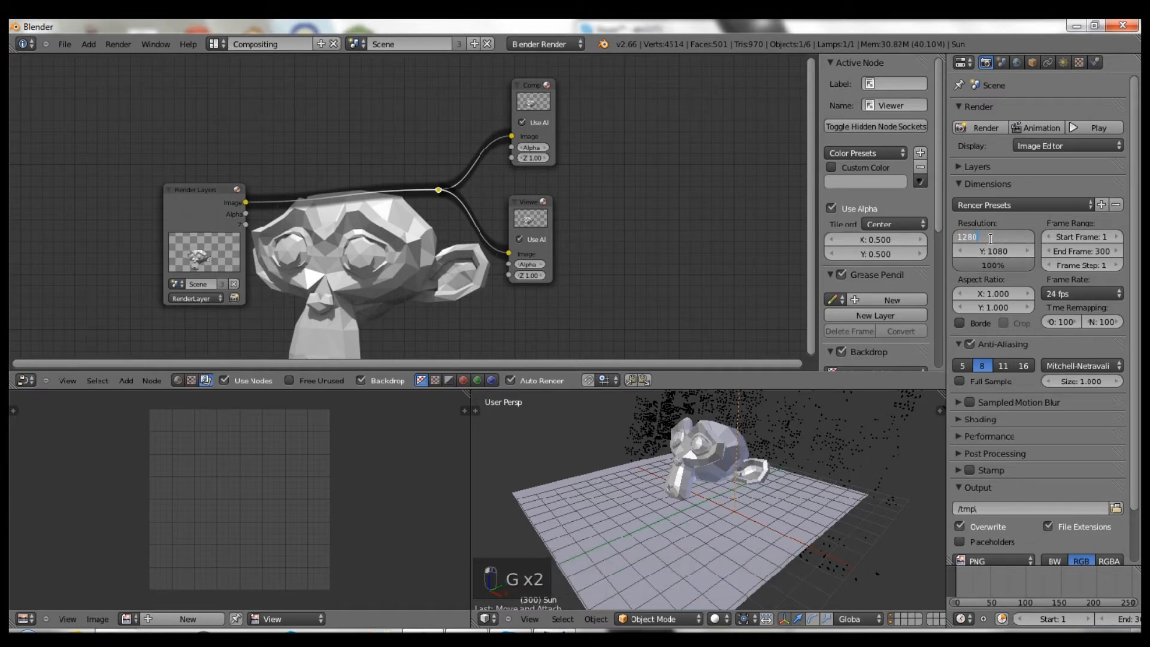
key("Tab")
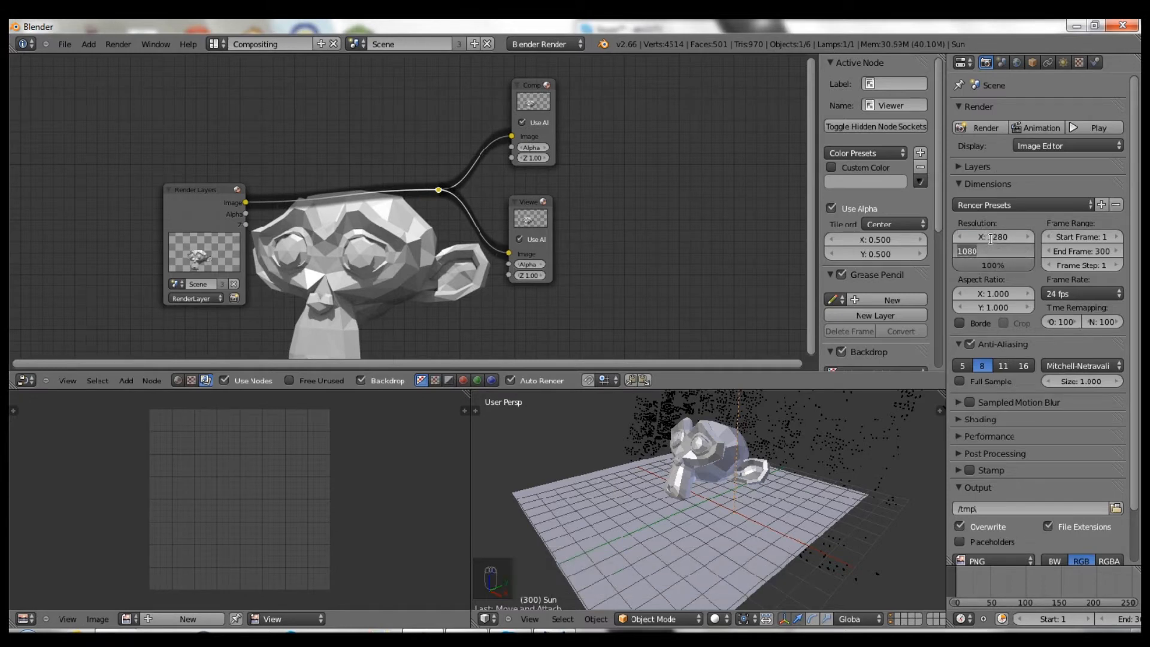
type("720")
key("Return")
left_click(1115, 293)
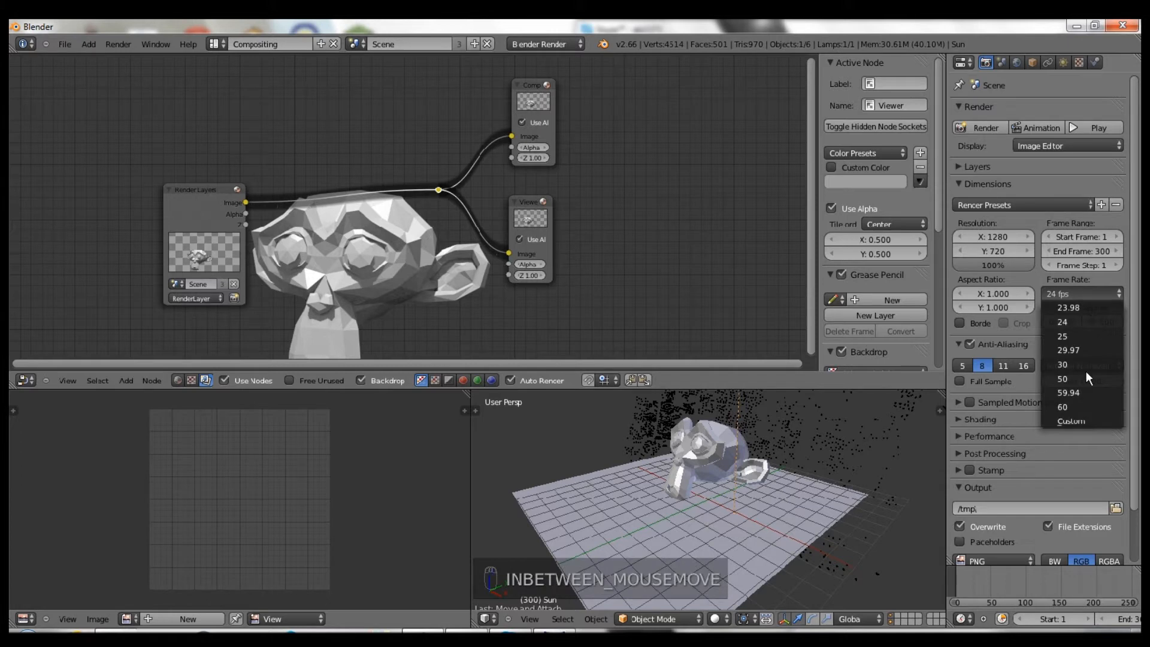
left_click(1084, 363)
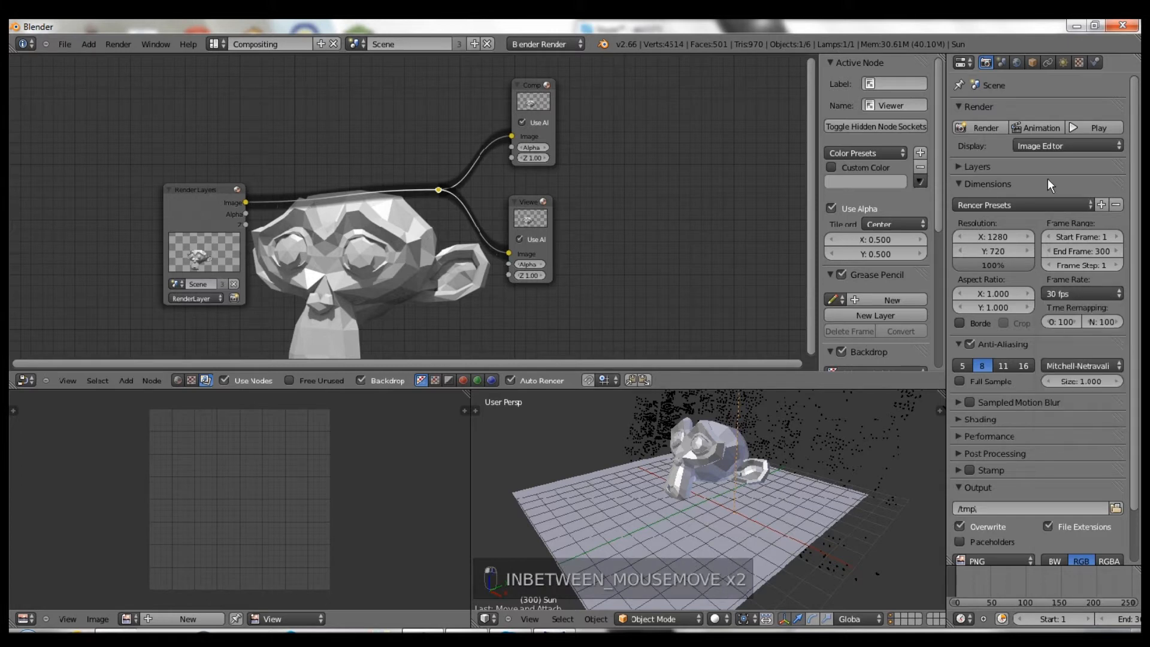
left_click(980, 125)
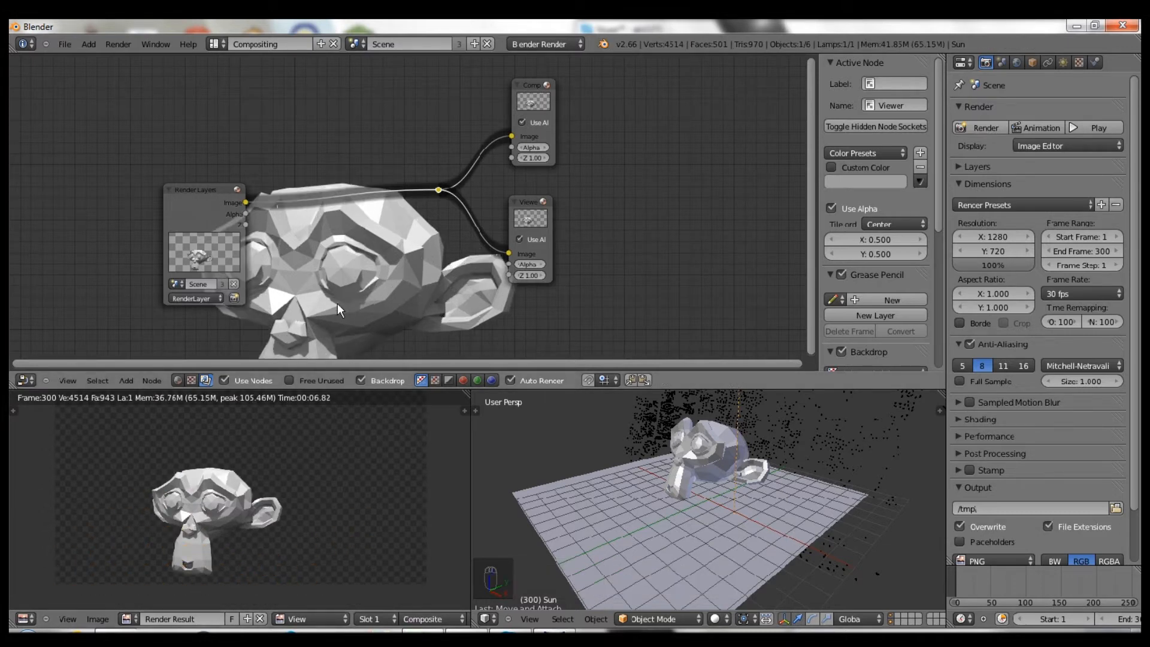
- Shrink the backdrop preview and move the Render Layers node up, hiding the side panel
scroll(336, 303, "down", 1)
key("v")
key("v")
key("v")
key("v")
key("v")
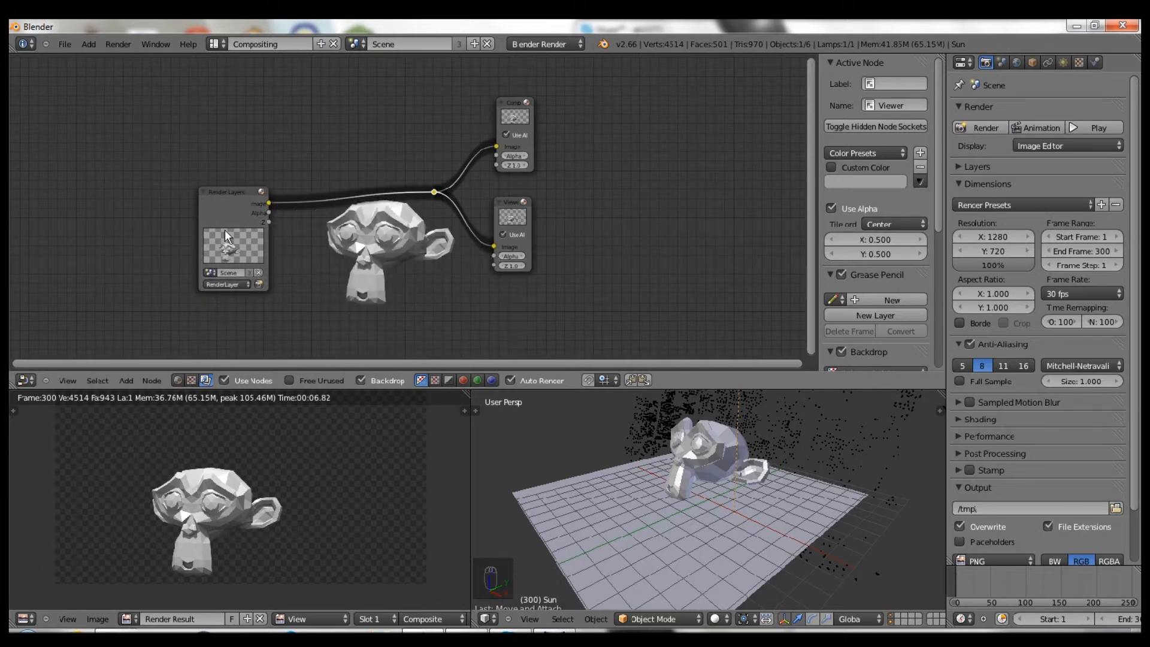
left_click_drag(207, 254, 205, 280)
key("n")
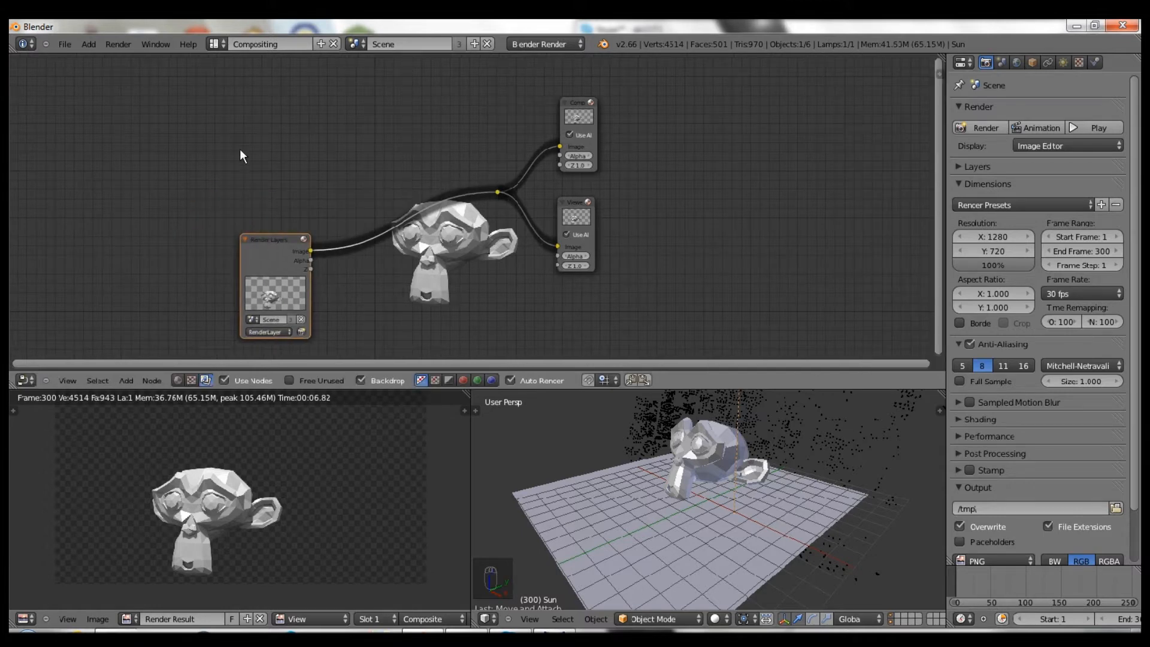
- Add a second Render Layers node set to Background and preview it in the Viewer
key("shift+a")
mouse_move(208, 166)
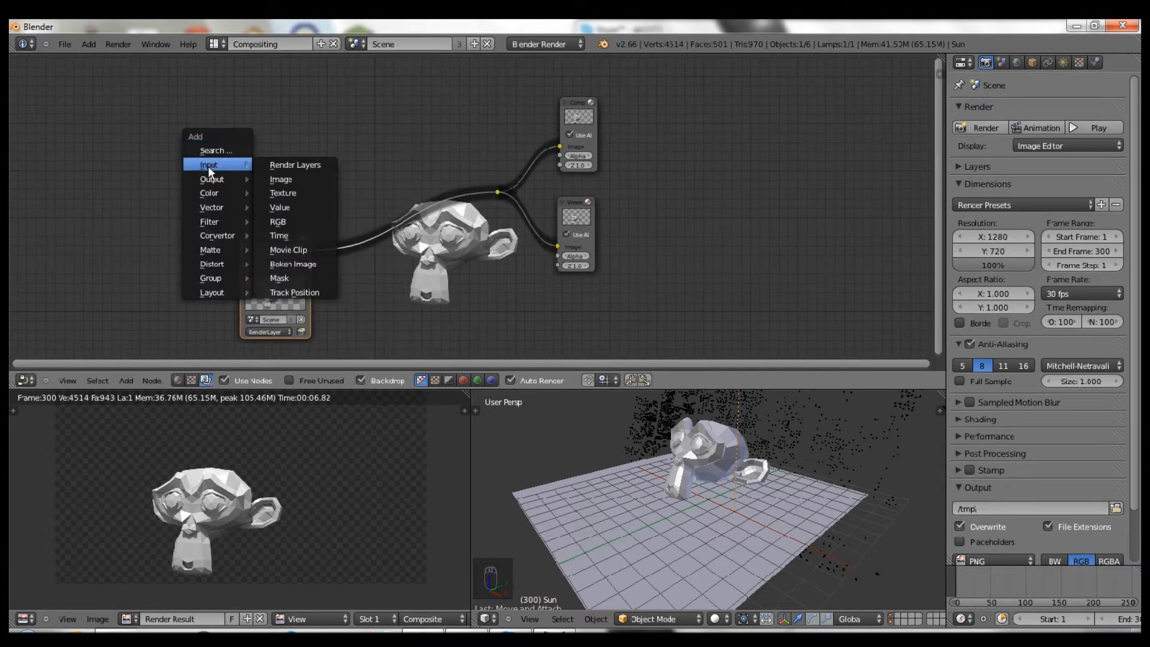
left_click(279, 164)
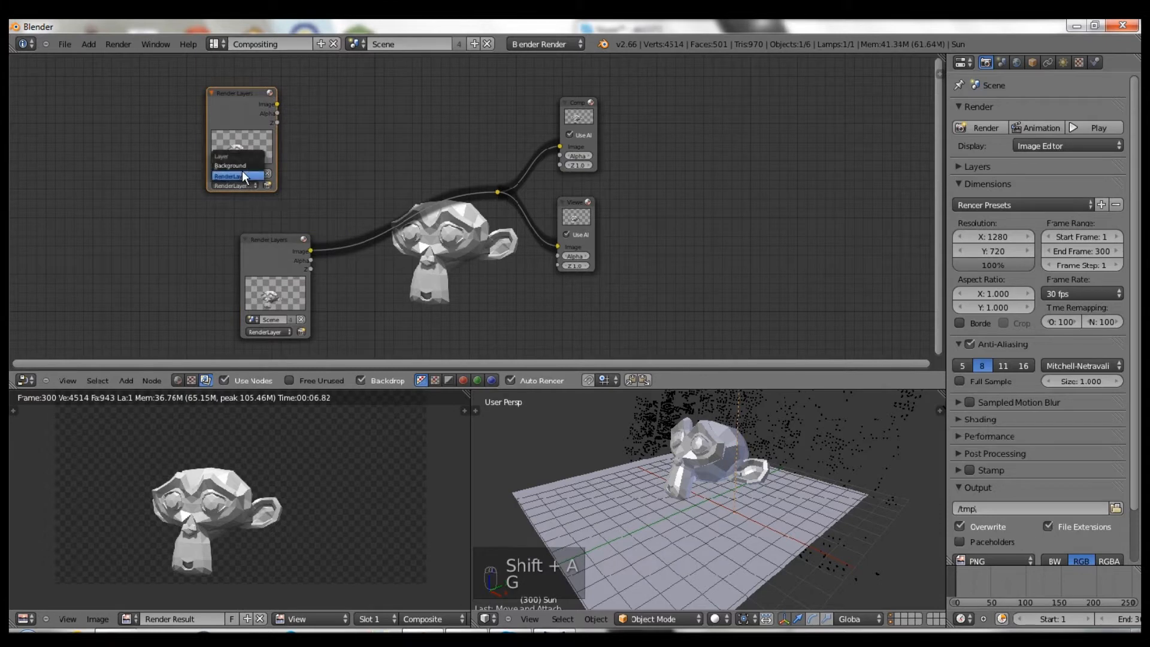
left_click(249, 166)
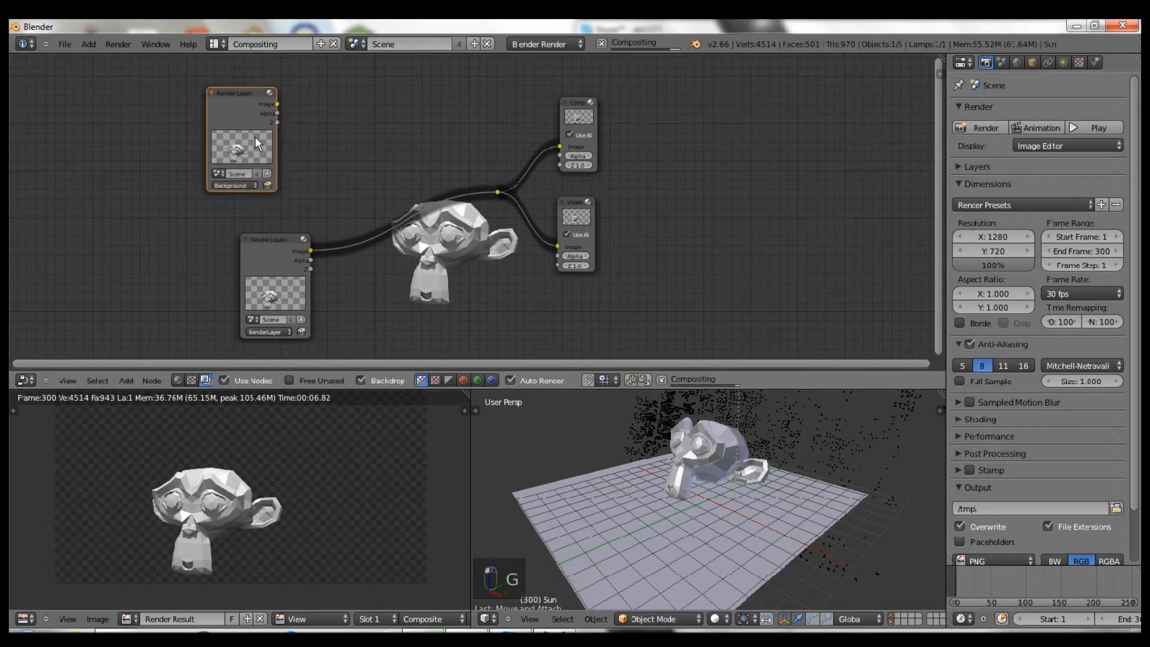
left_click(242, 99, "ctrl+shift")
middle_click_drag(385, 207, 416, 190)
scroll(413, 192, "down", 1)
left_click(290, 280)
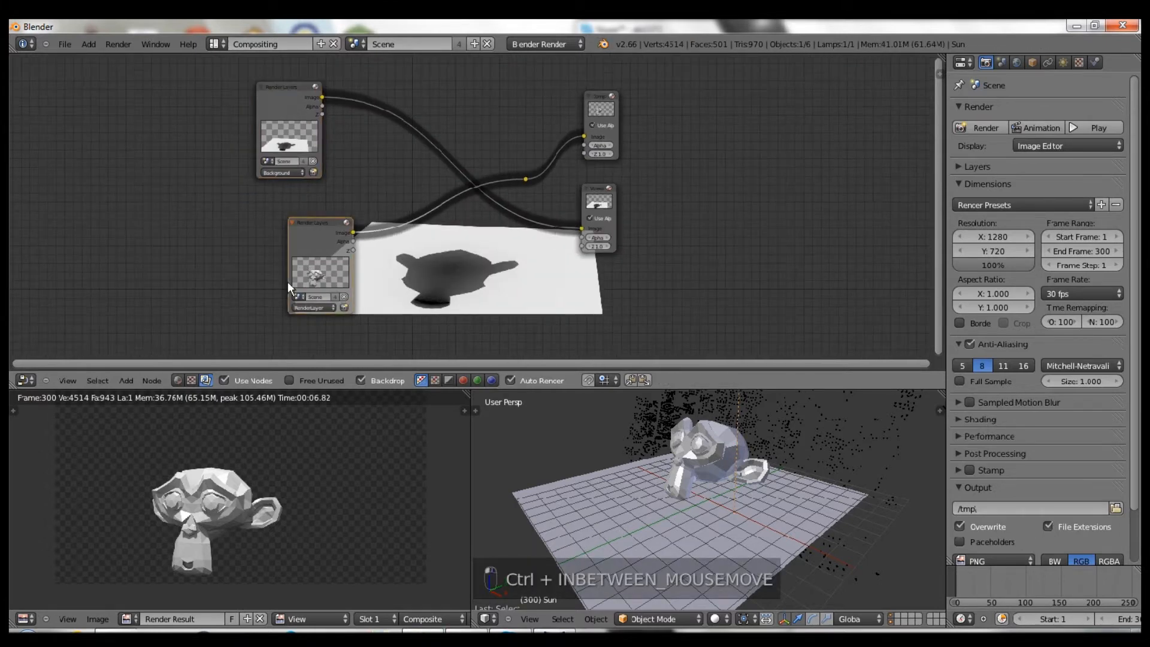
left_click_drag(288, 282, 260, 307)
left_click_drag(289, 100, 182, 147)
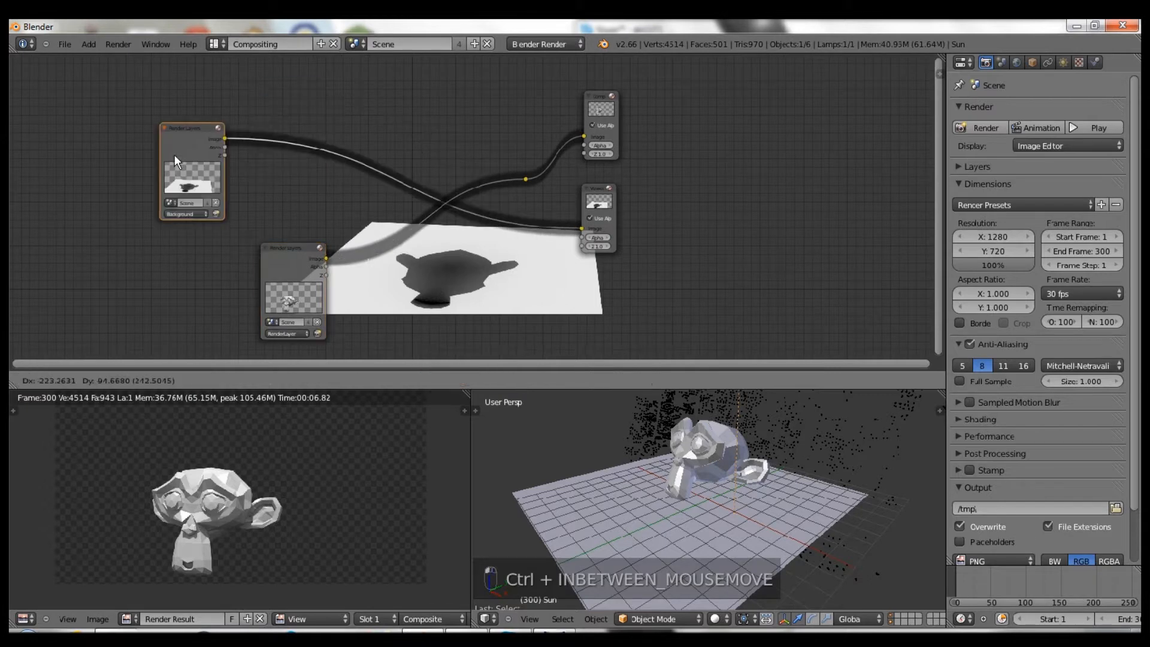
- Enable the Vector pass on RenderLayer and the Specular and AO passes on Background
left_click(971, 168)
scroll(988, 227, "down", 2)
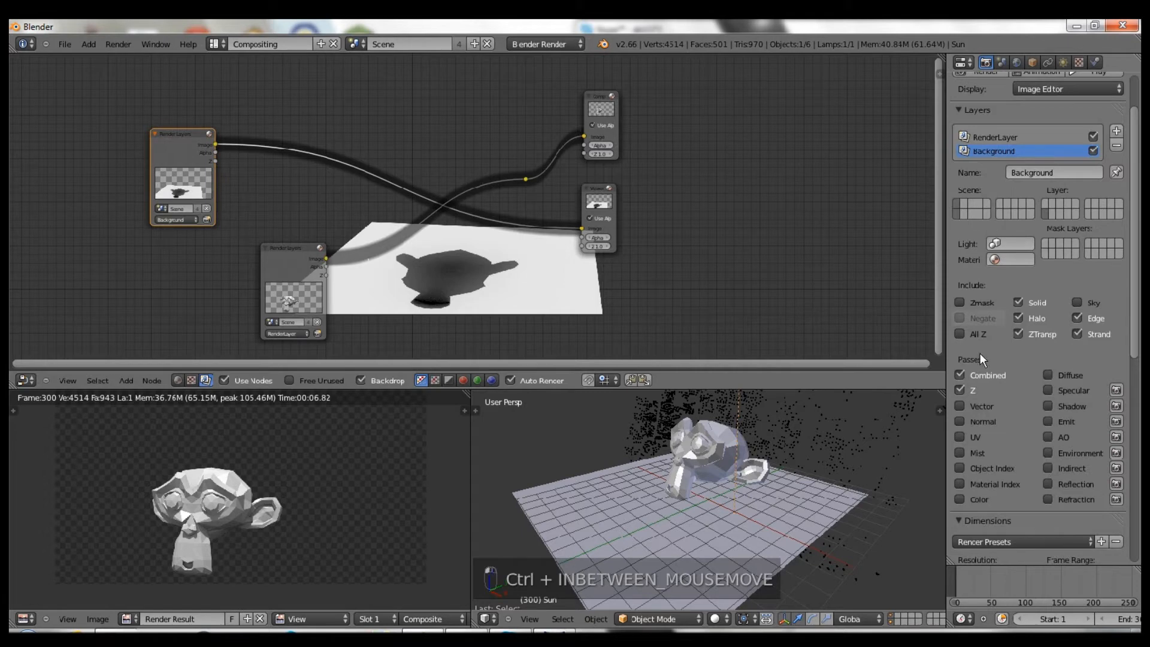
left_click(994, 137)
left_click(959, 406)
left_click(982, 152)
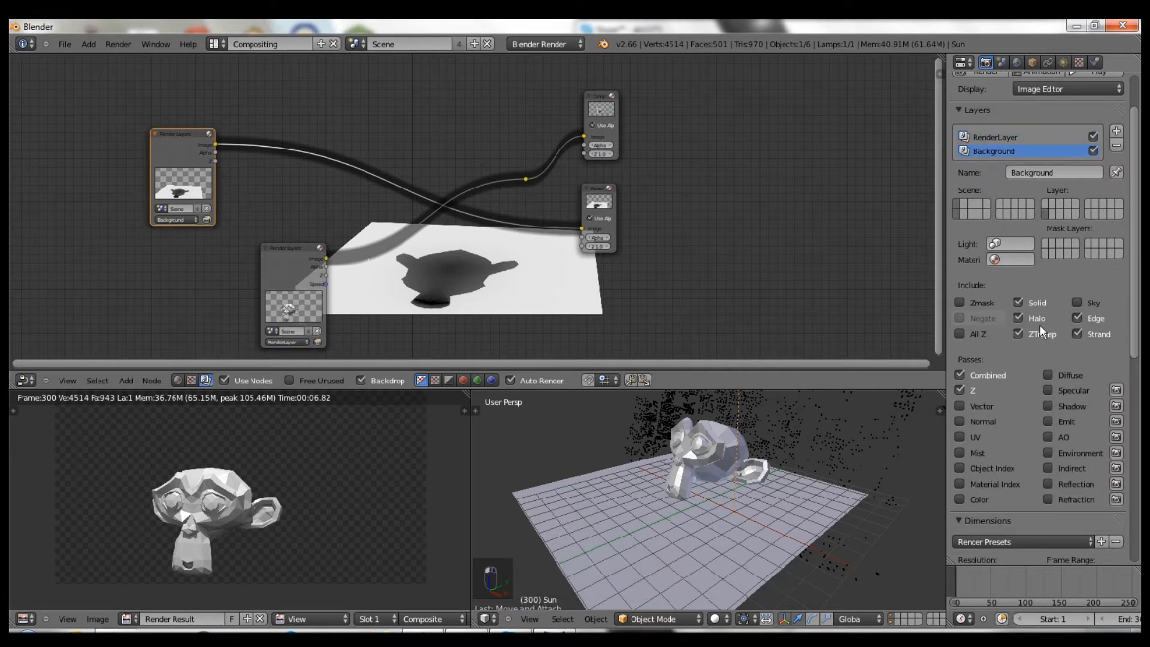
left_click(1047, 390)
left_click(1045, 438)
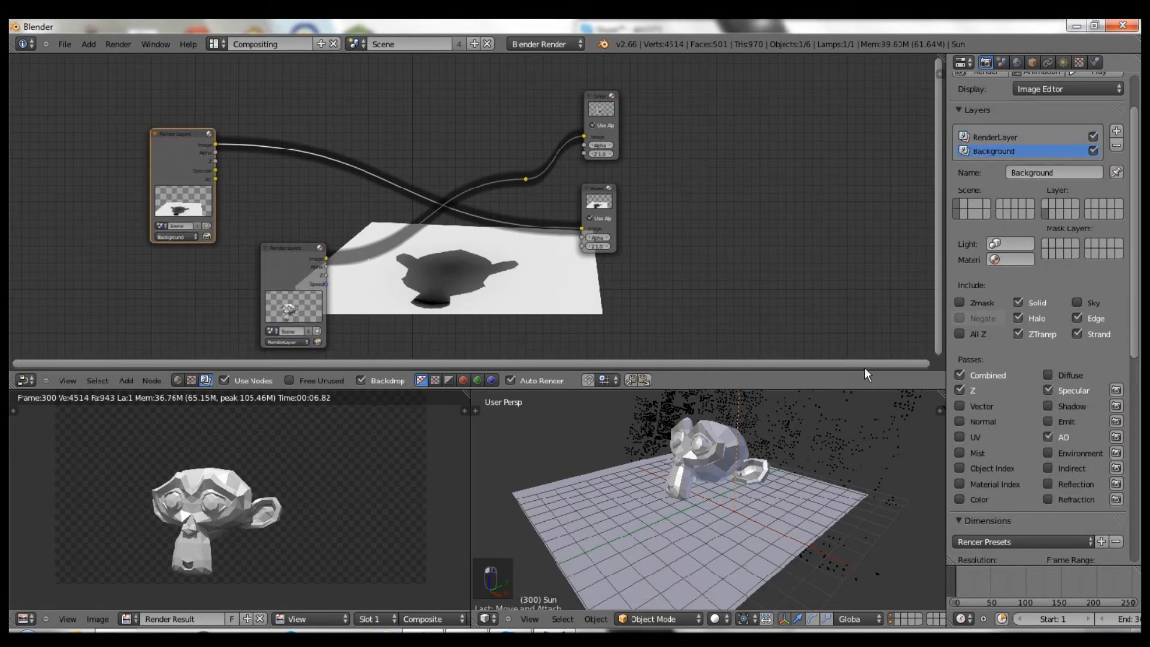
- Add a Movie Clip node above Render Layers and load the garden footage PNG clip
middle_click_drag(265, 170, 286, 204)
scroll(293, 199, "up", 4)
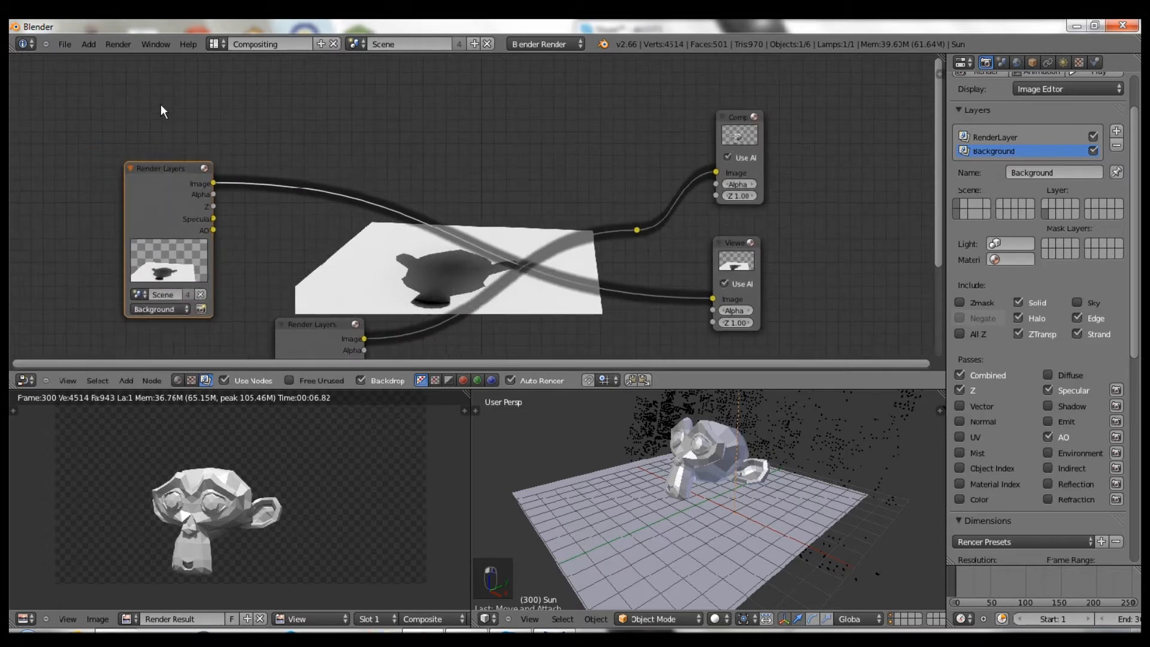
key("shift+a")
mouse_move(133, 107)
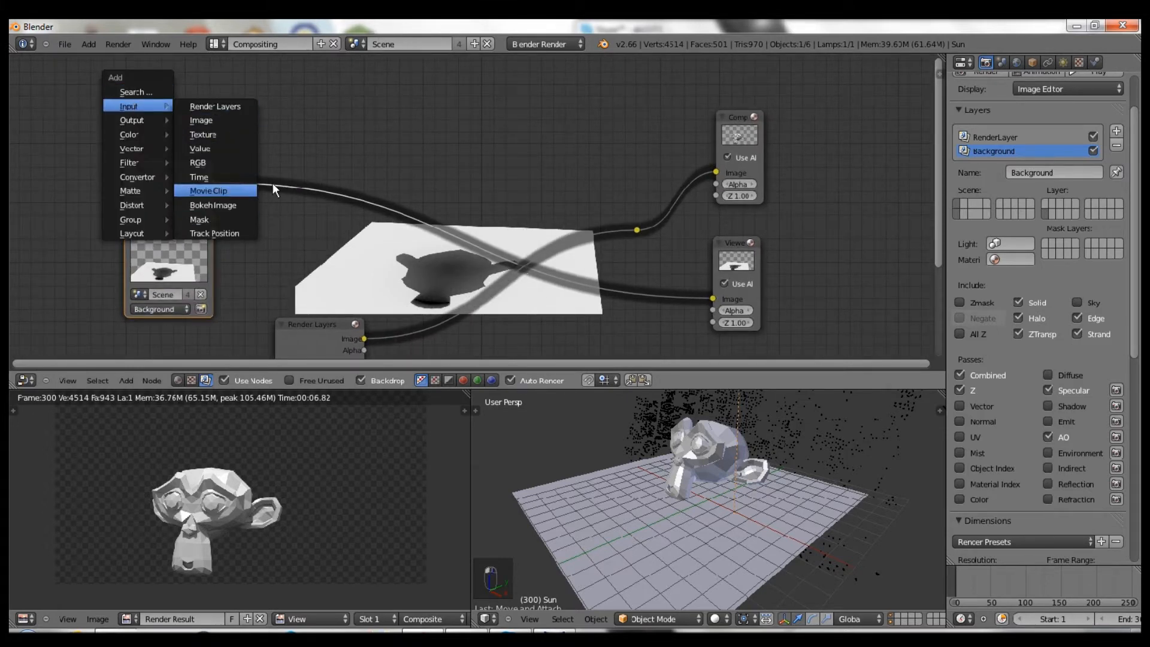
left_click(210, 190)
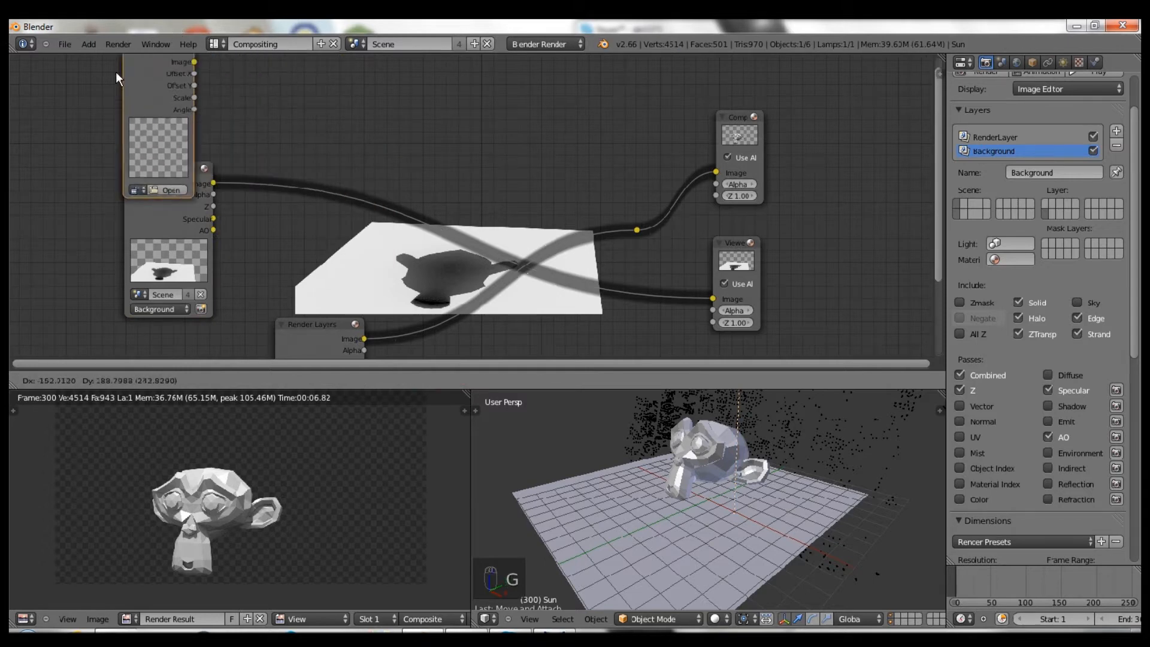
left_click(116, 71)
scroll(293, 198, "down", 1)
middle_click_drag(301, 252, 280, 279)
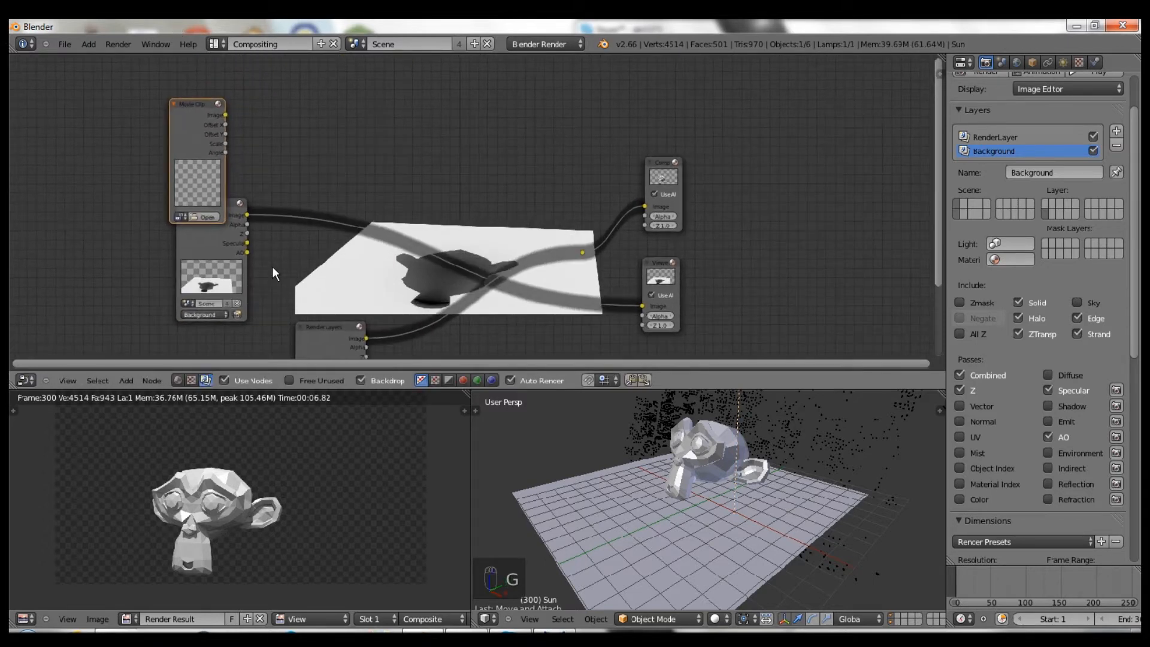
key("g")
left_click(280, 161)
scroll(276, 180, "up", 3)
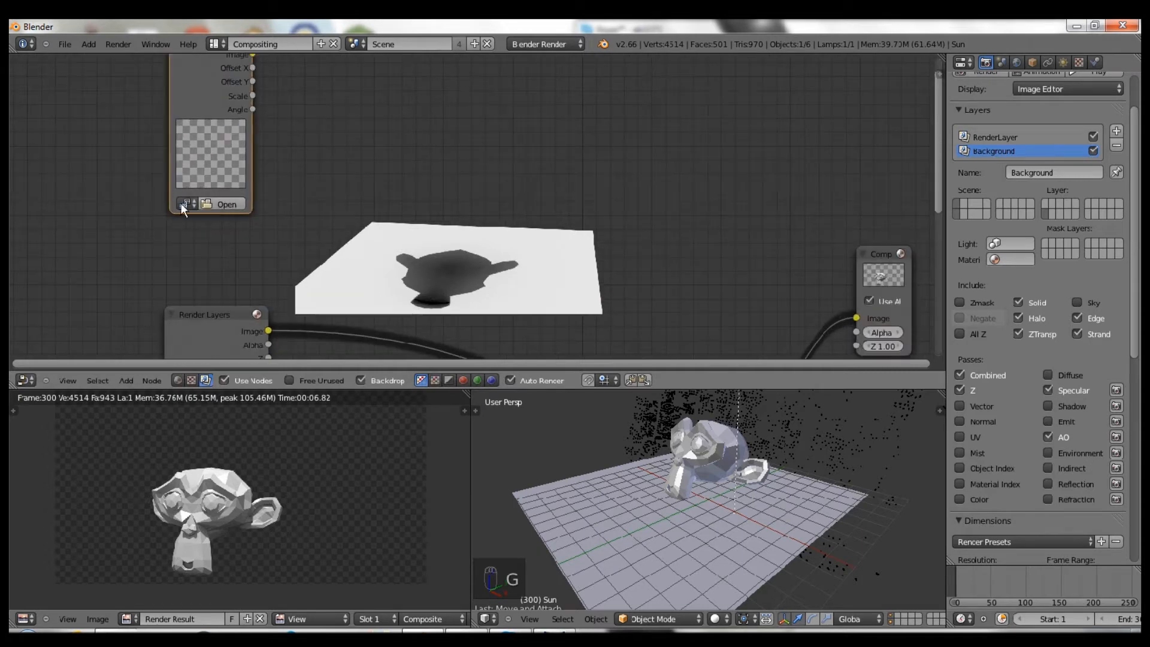
left_click(185, 203)
left_click(210, 228)
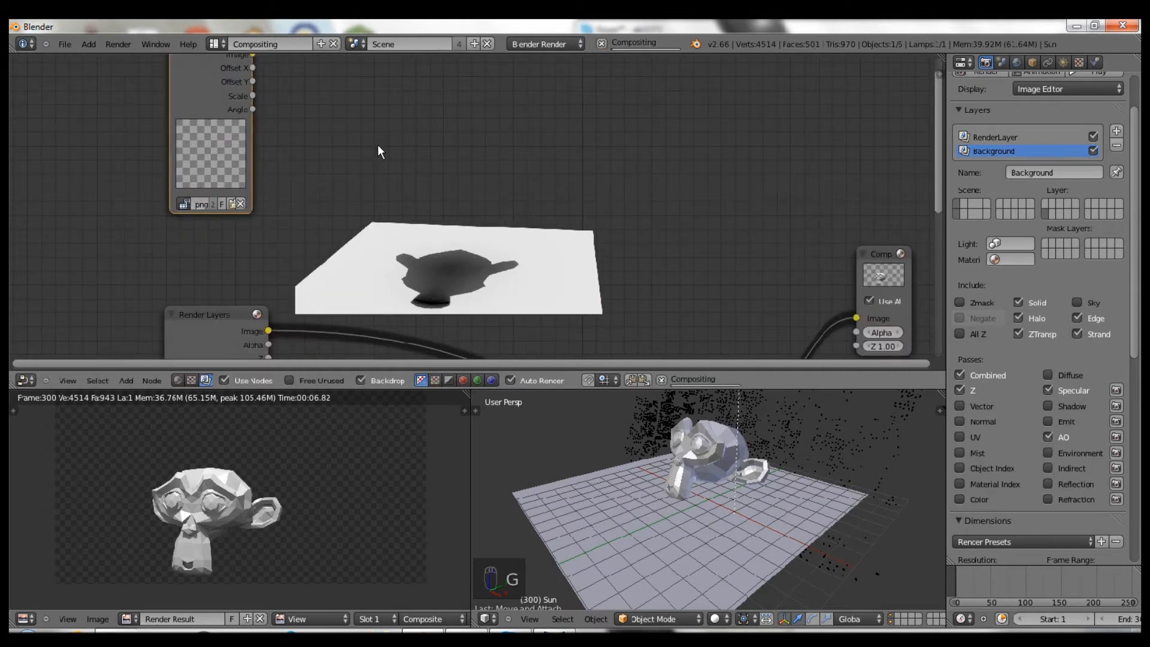
- Pan the node view left to clear space beside the Movie Clip node
scroll(285, 230, "down", 1)
middle_click_drag(285, 230, 219, 265)
middle_click_drag(253, 178, 233, 162)
scroll(288, 224, "down", 2)
middle_click_drag(316, 208, 279, 210)
key("shift+a")
mouse_move(281, 187)
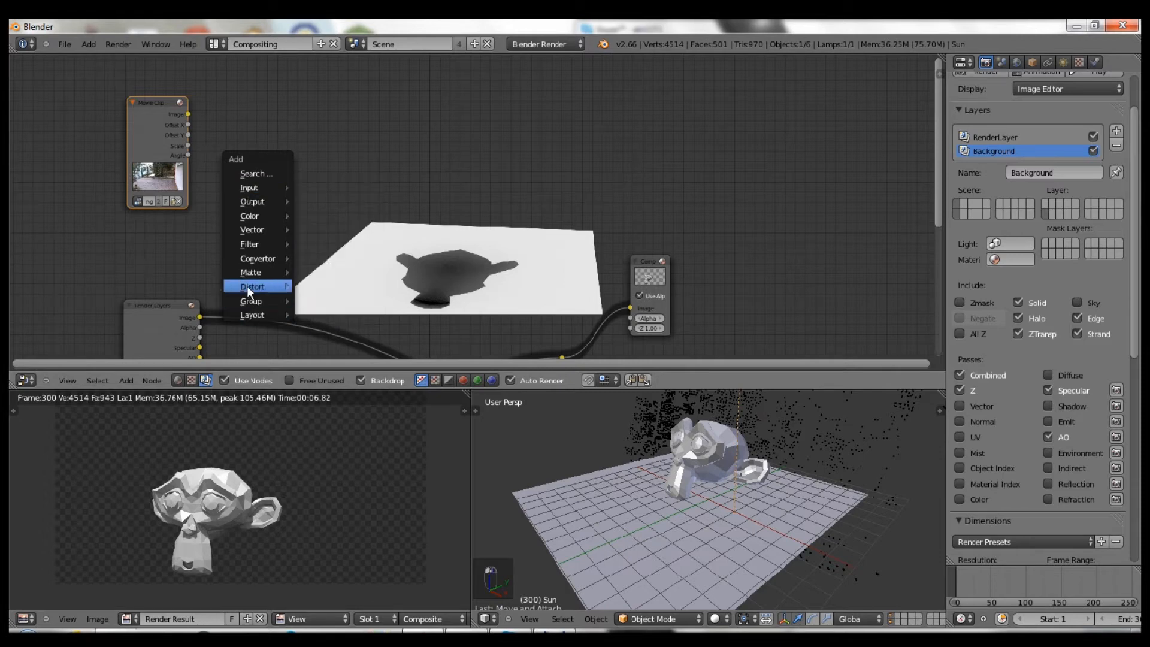
- Add an Undistortion node using the png clip and link the Movie Clip into it
mouse_move(248, 286)
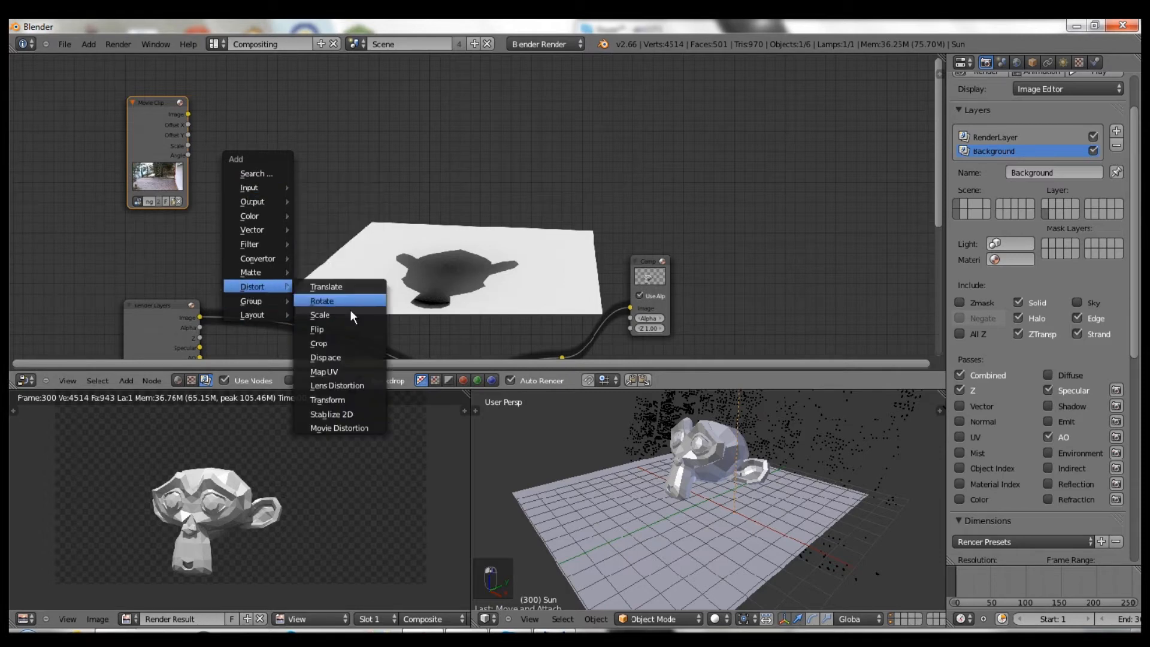
left_click(337, 426)
left_click(336, 96)
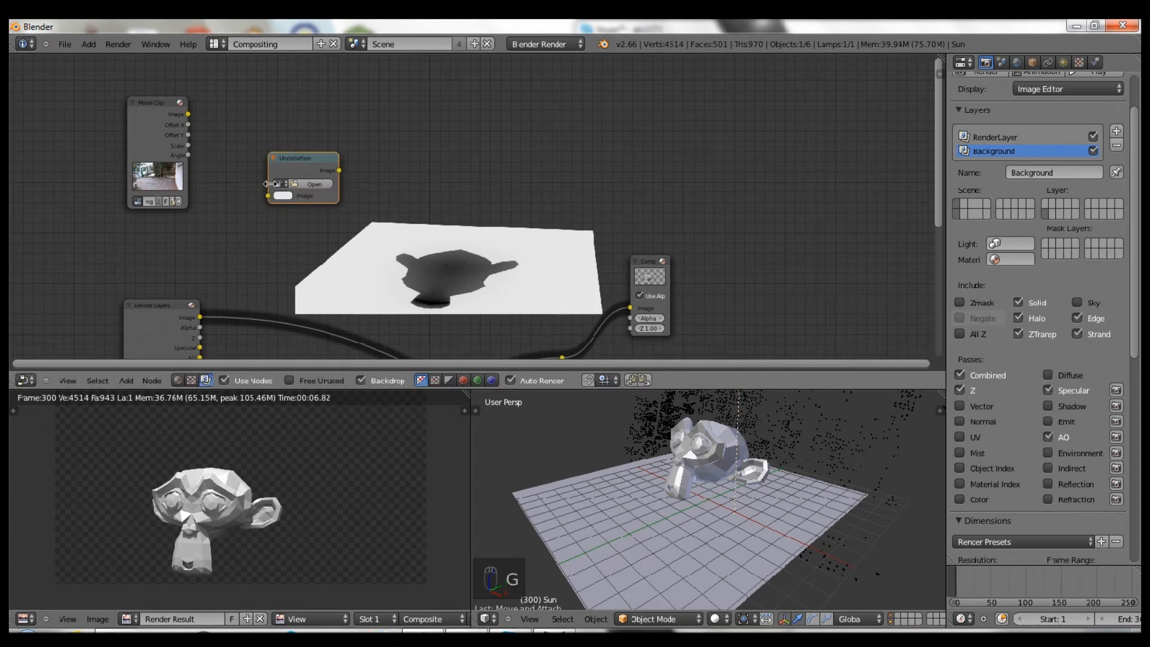
left_click(280, 184)
left_click(284, 203)
left_click(160, 108, "shift")
key("f")
left_click_drag(303, 163, 251, 90)
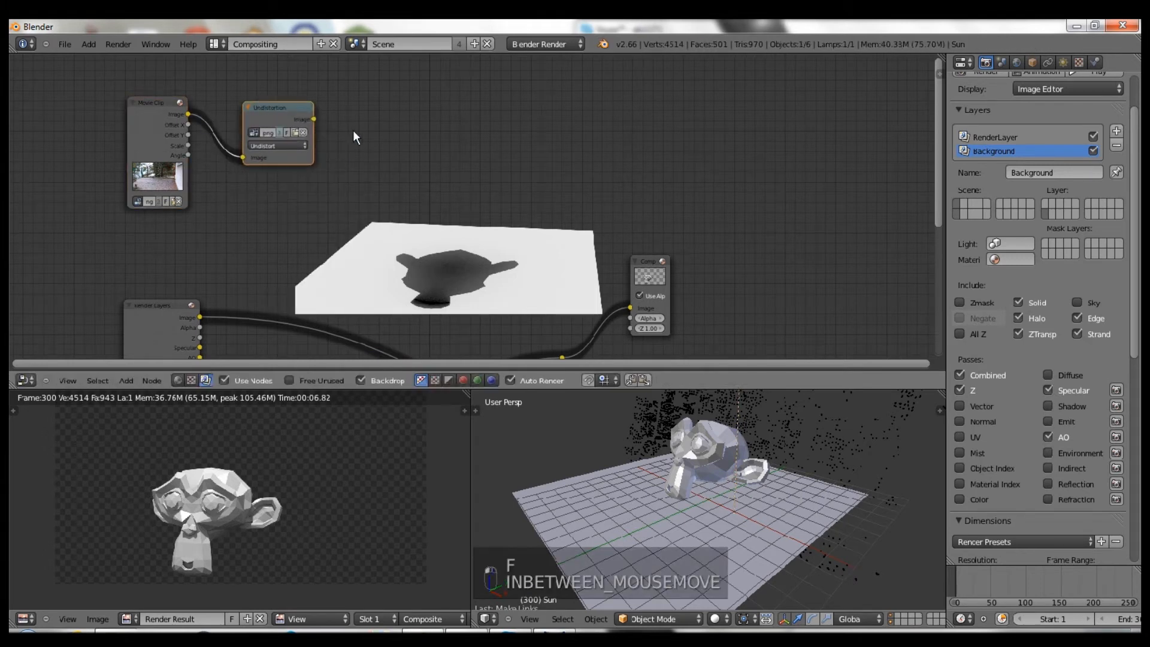
- Add a Scale node set to Render Size and route the undistorted footage through it
key("shift+a")
mouse_move(319, 175)
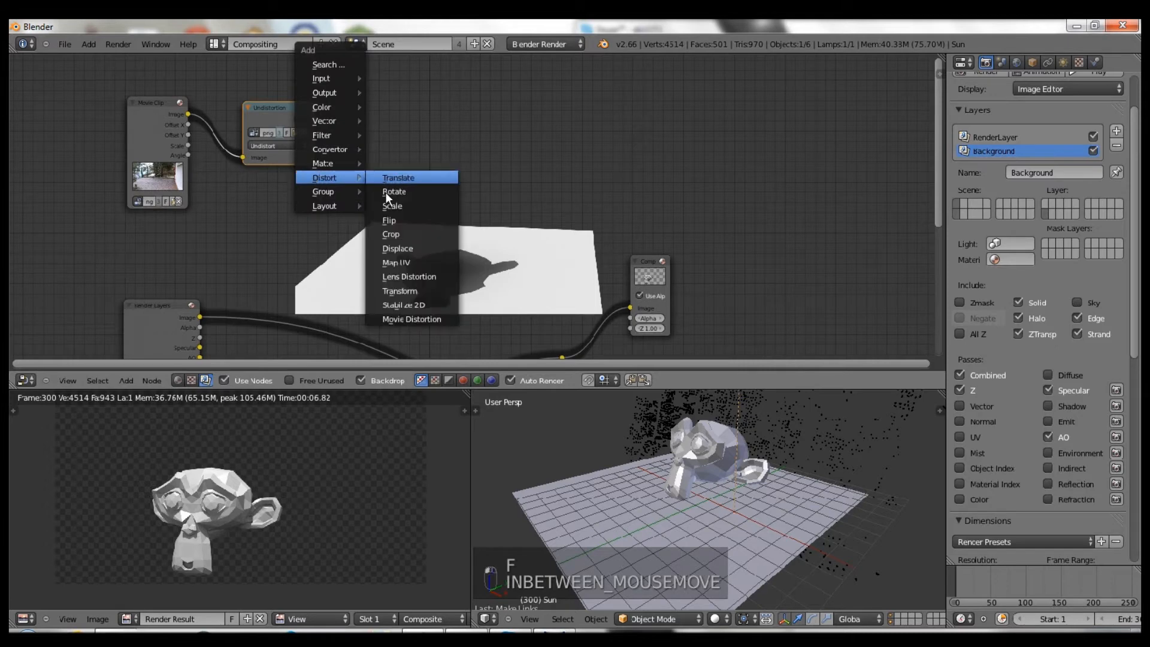
left_click(394, 207)
left_click(364, 94)
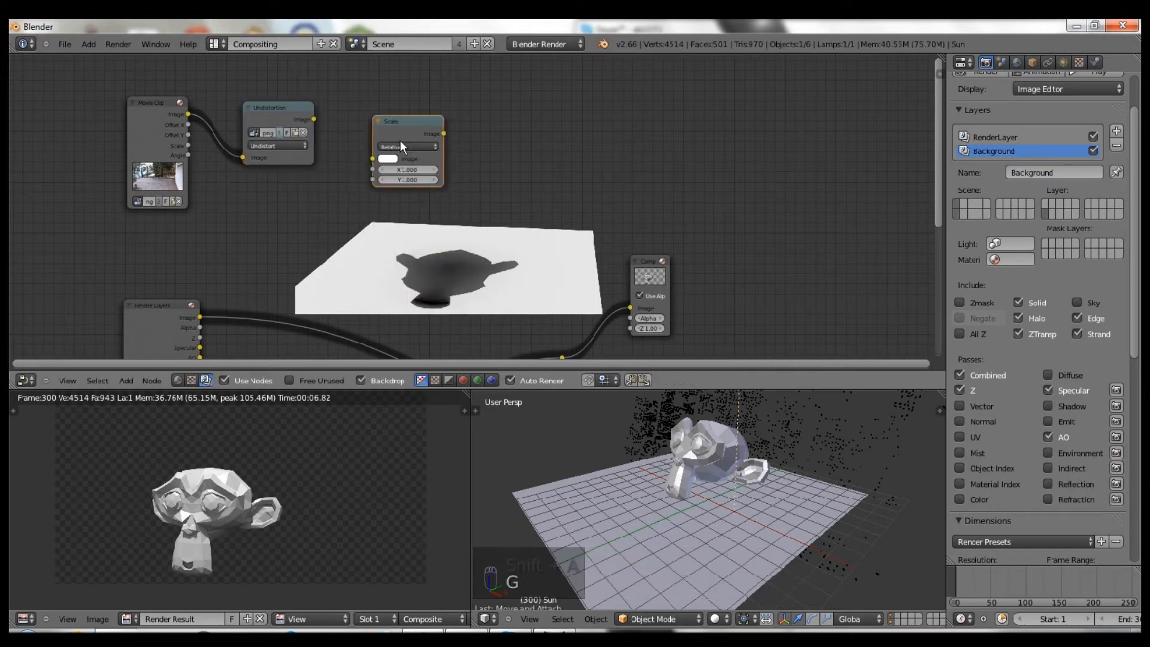
left_click(401, 146)
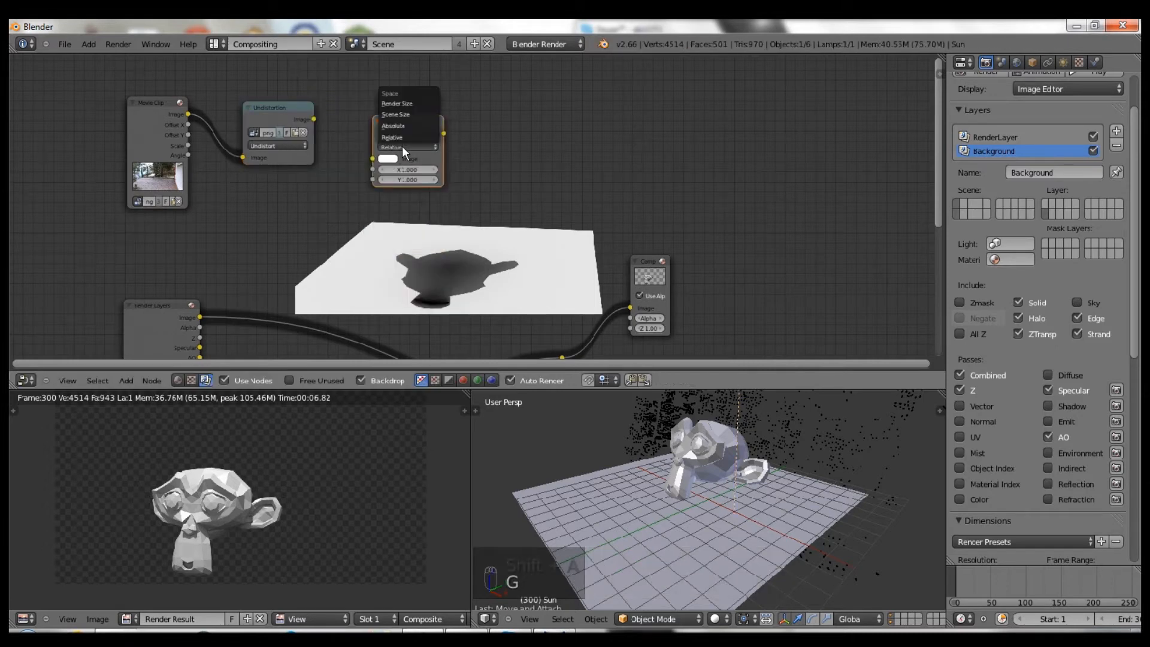
left_click(390, 103)
left_click_drag(313, 119, 372, 185)
middle_click_drag(428, 170, 306, 123)
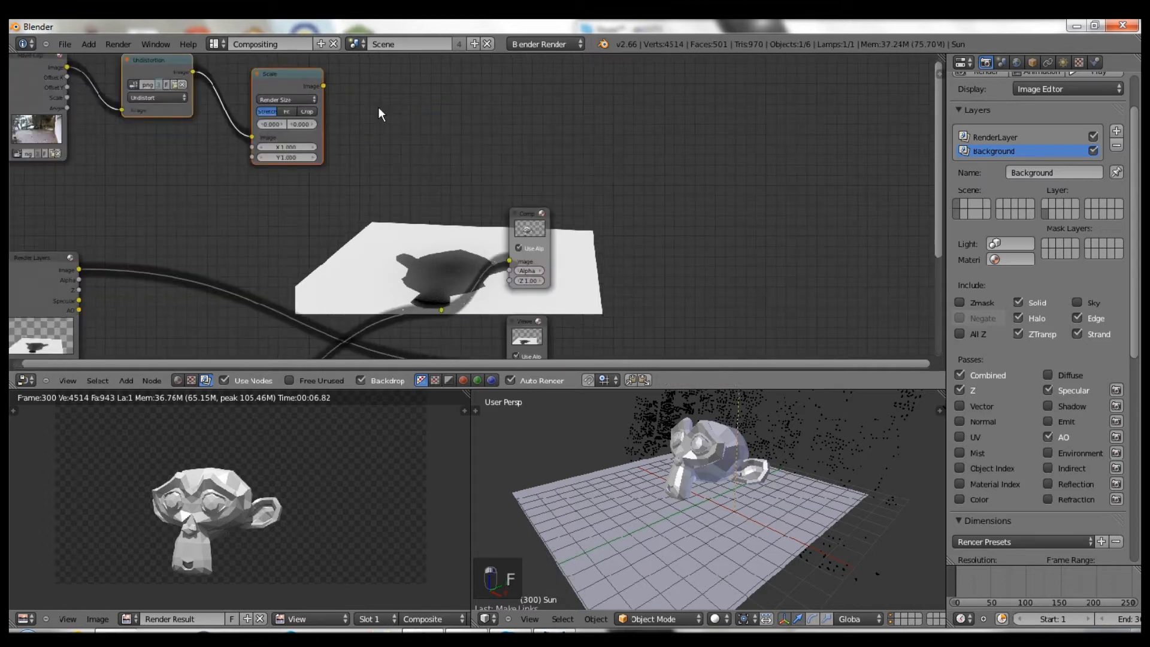
left_click_drag(323, 86, 441, 309)
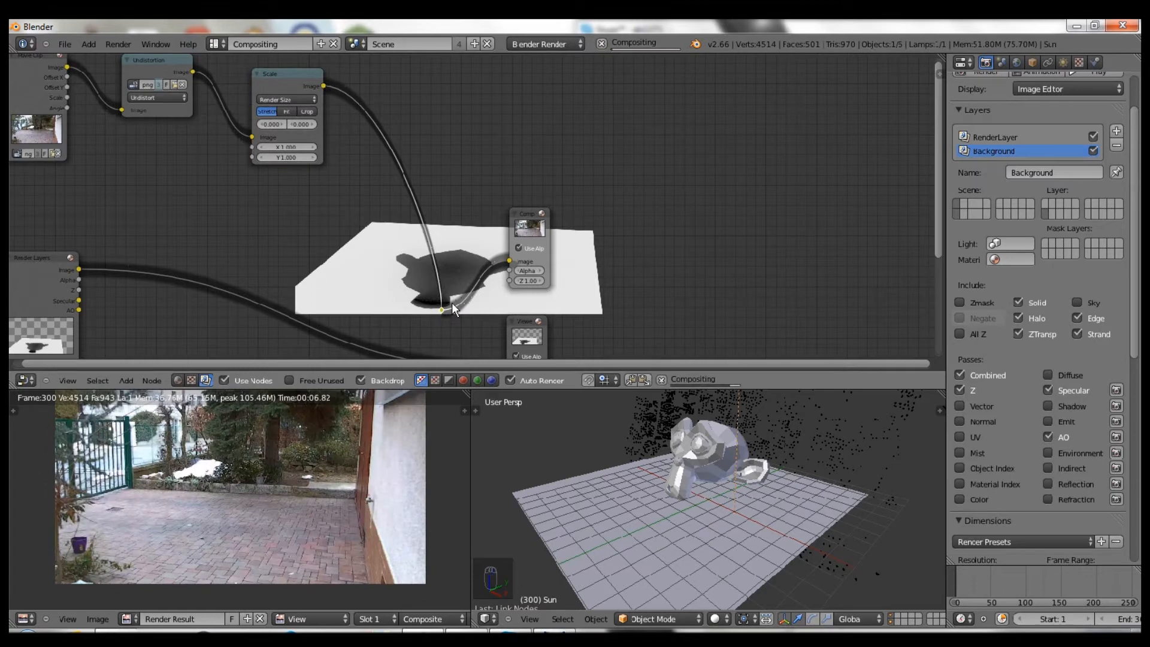
key("g")
left_click(470, 275)
- Move the Comp node right and shift Scale, Undistortion and Movie Clip nodes lower-left
right_click(546, 231)
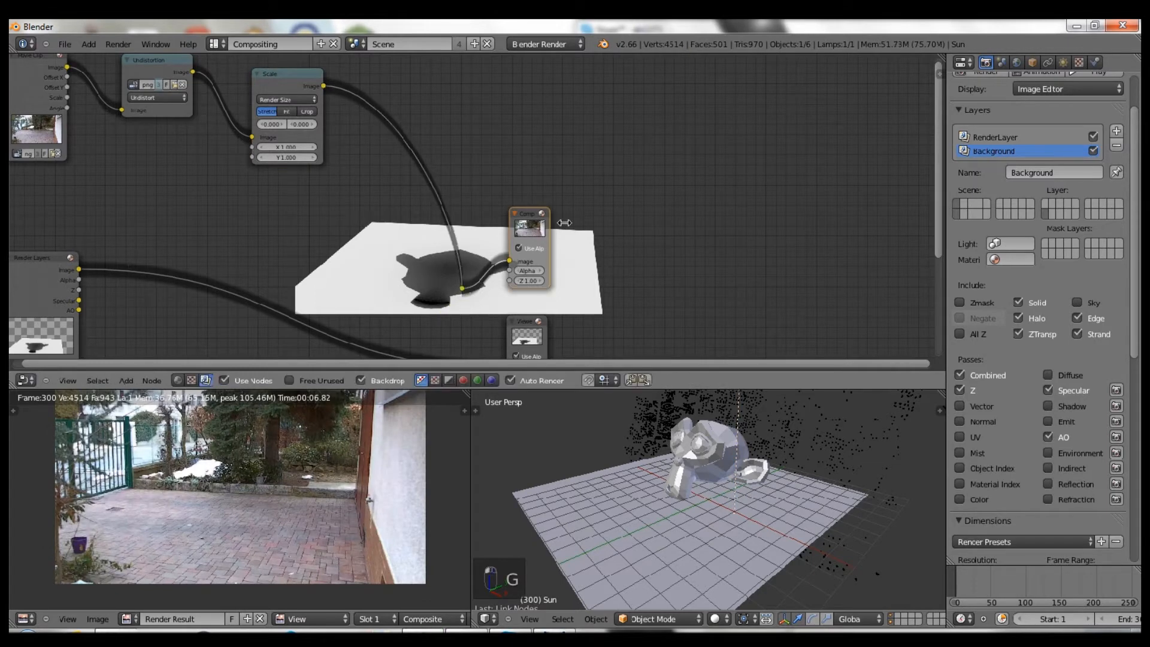
key("g")
left_click(585, 223)
right_click(284, 90)
key("g")
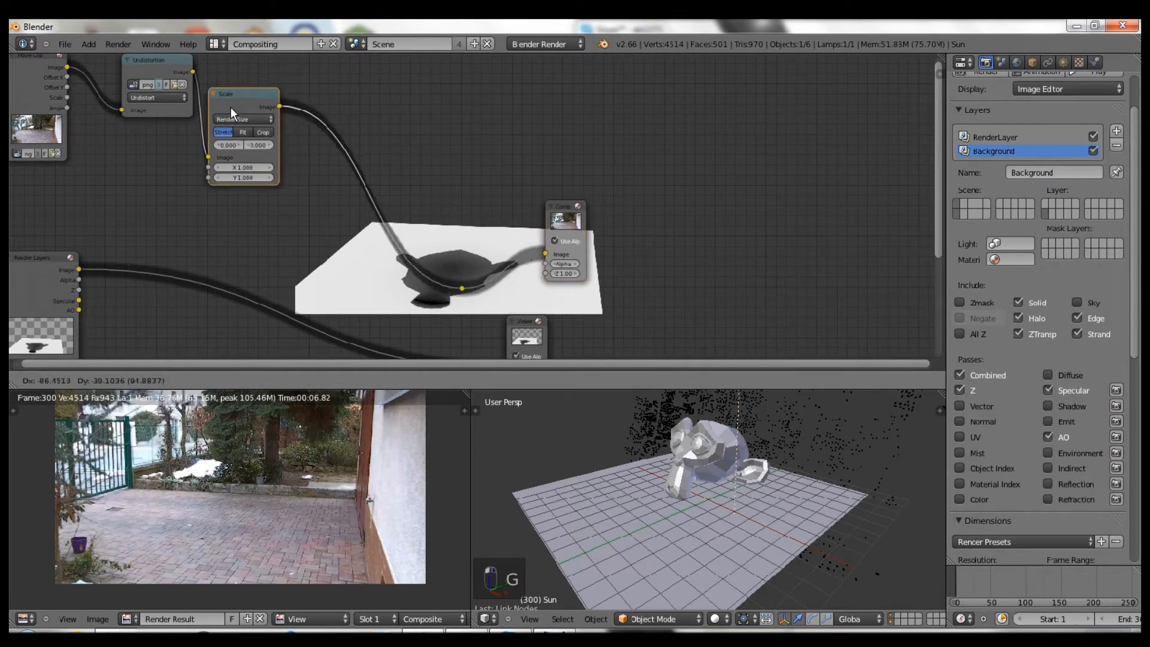
left_click(232, 109)
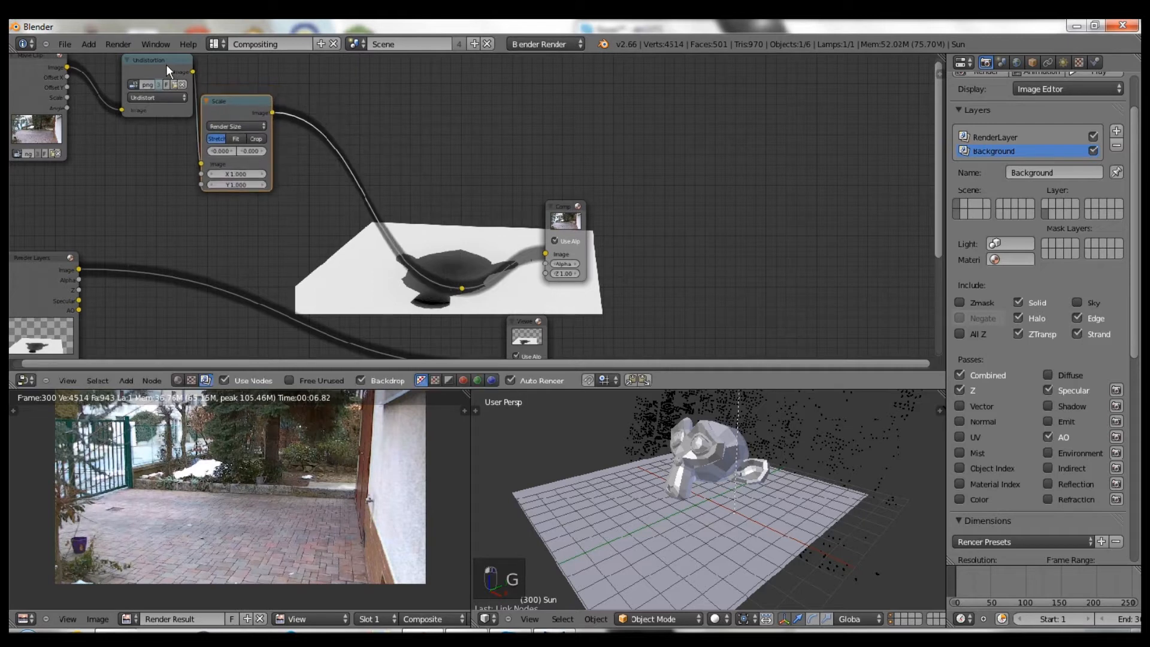
right_click(140, 72)
key("g")
left_click(118, 121)
right_click_drag(41, 76, 31, 95)
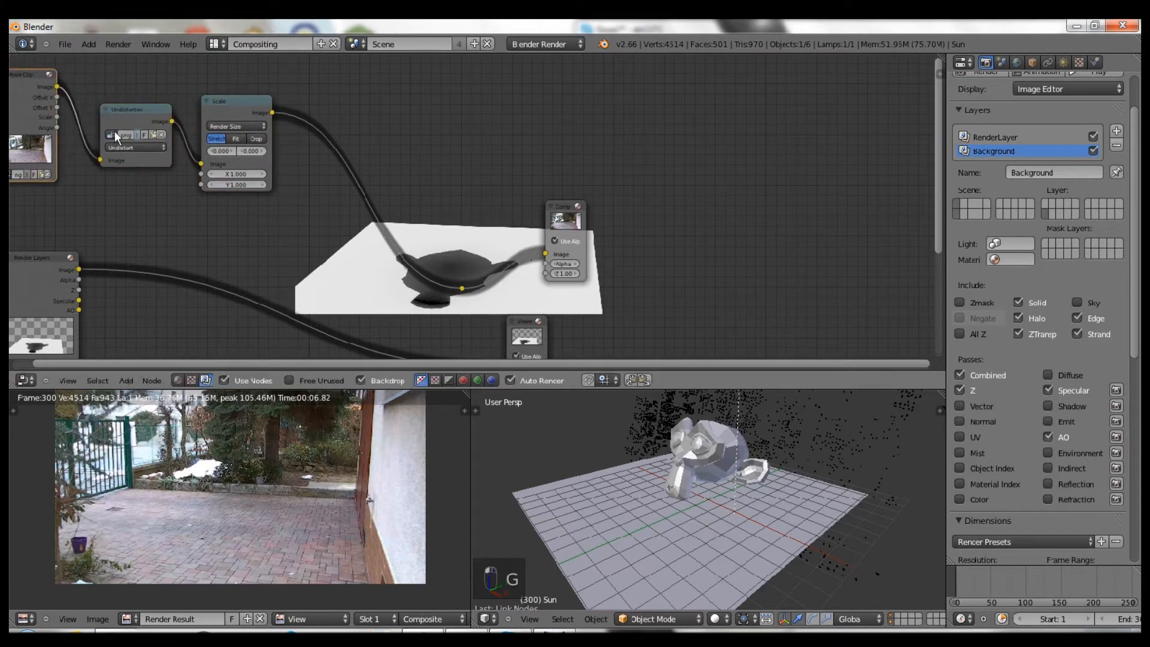
- Preview the clip in the Viewer and rearrange the Viewer and Render Layers nodes
left_click(461, 289, "ctrl+shift")
left_click_drag(539, 328, 557, 301)
middle_click_drag(280, 237, 336, 177)
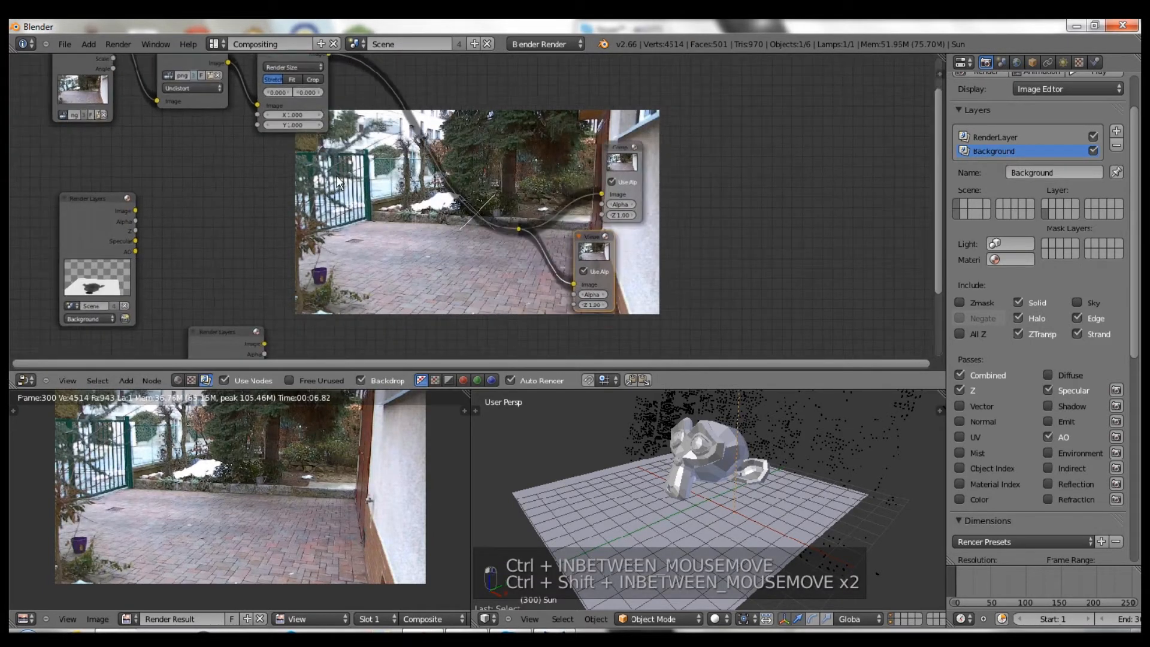
scroll(504, 285, "up", 4)
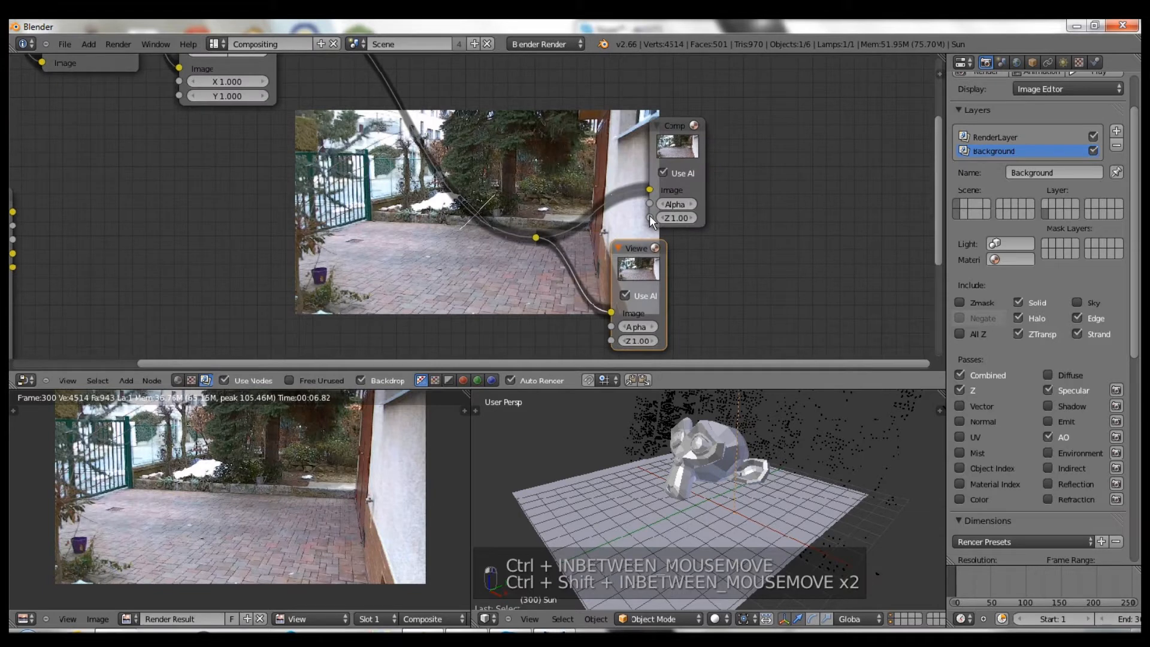
middle_click_drag(307, 214, 479, 151)
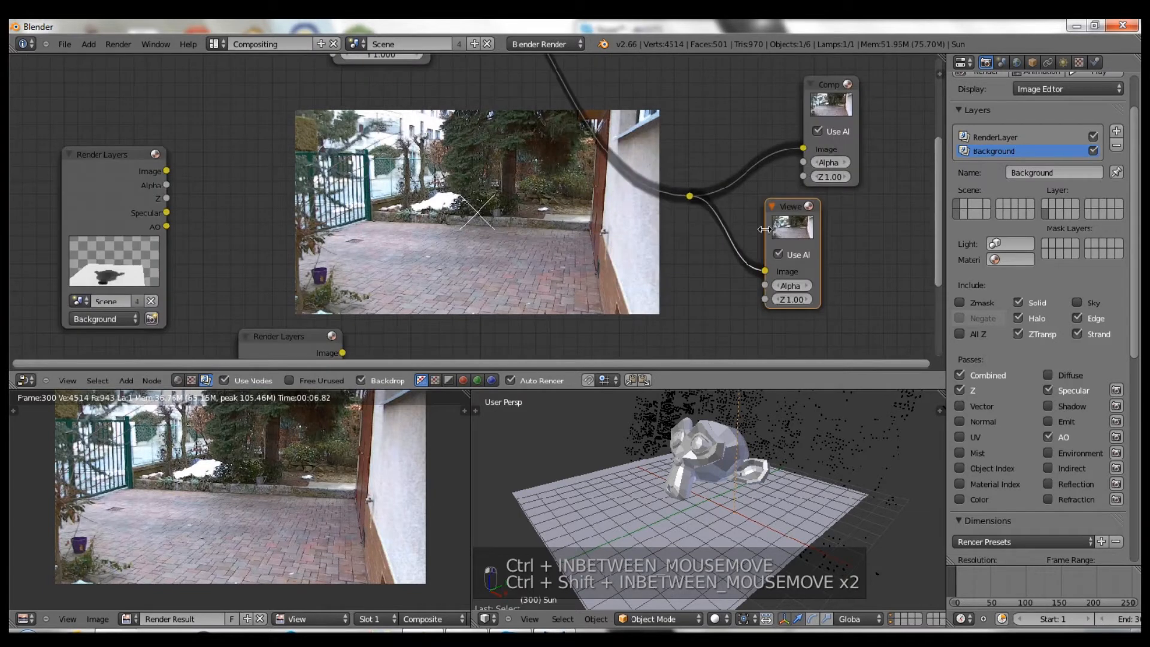
middle_click_drag(312, 335, 476, 169)
scroll(476, 180, "down", 2)
left_click_drag(472, 200, 418, 242)
scroll(539, 179, "up", 1)
middle_click_drag(605, 124, 439, 297)
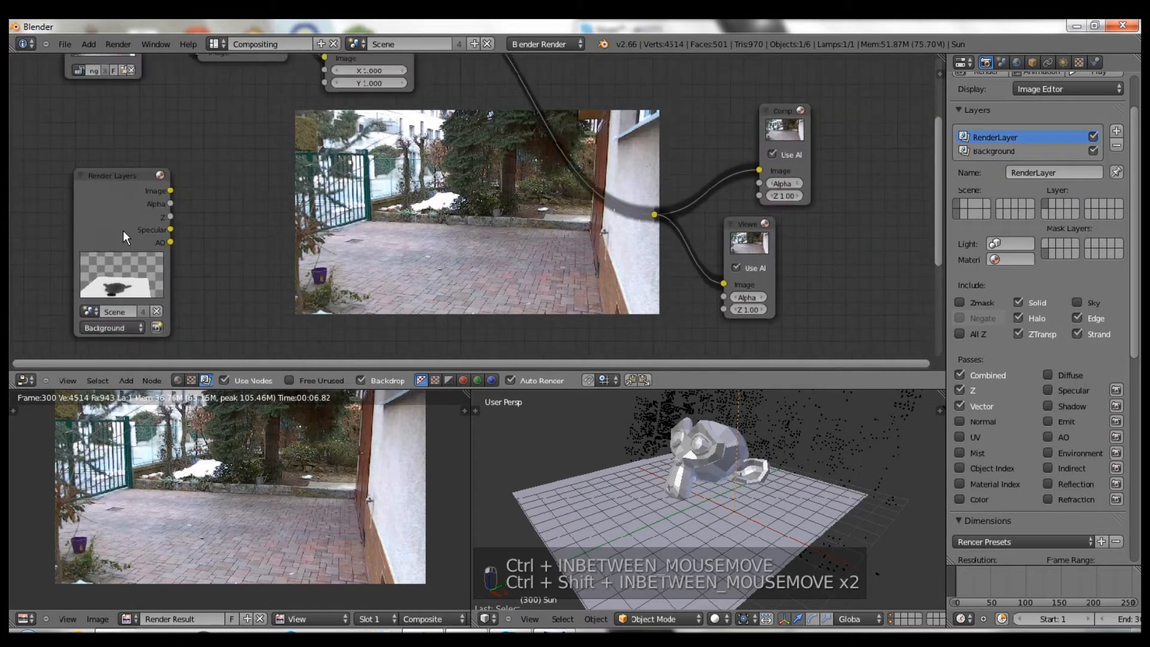
middle_click_drag(352, 143, 187, 141)
scroll(231, 210, "down", 5)
left_click_drag(136, 308, 147, 299)
- Insert an Alpha Over node into the output link and feed the render image into it
key("shift+a")
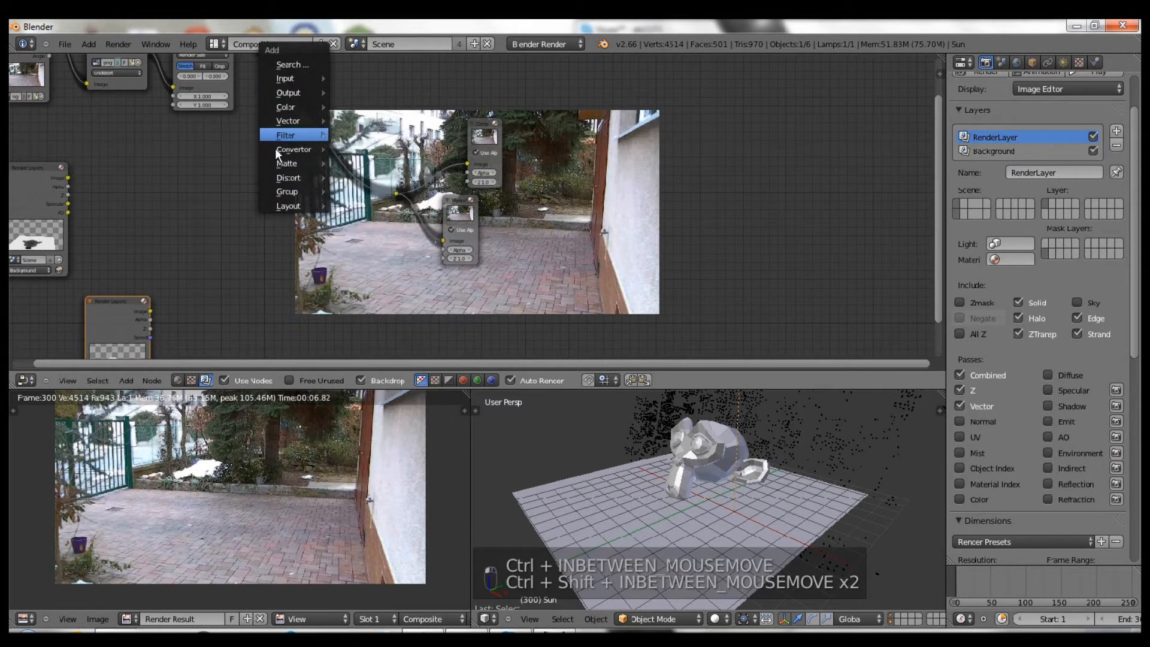
mouse_move(281, 174)
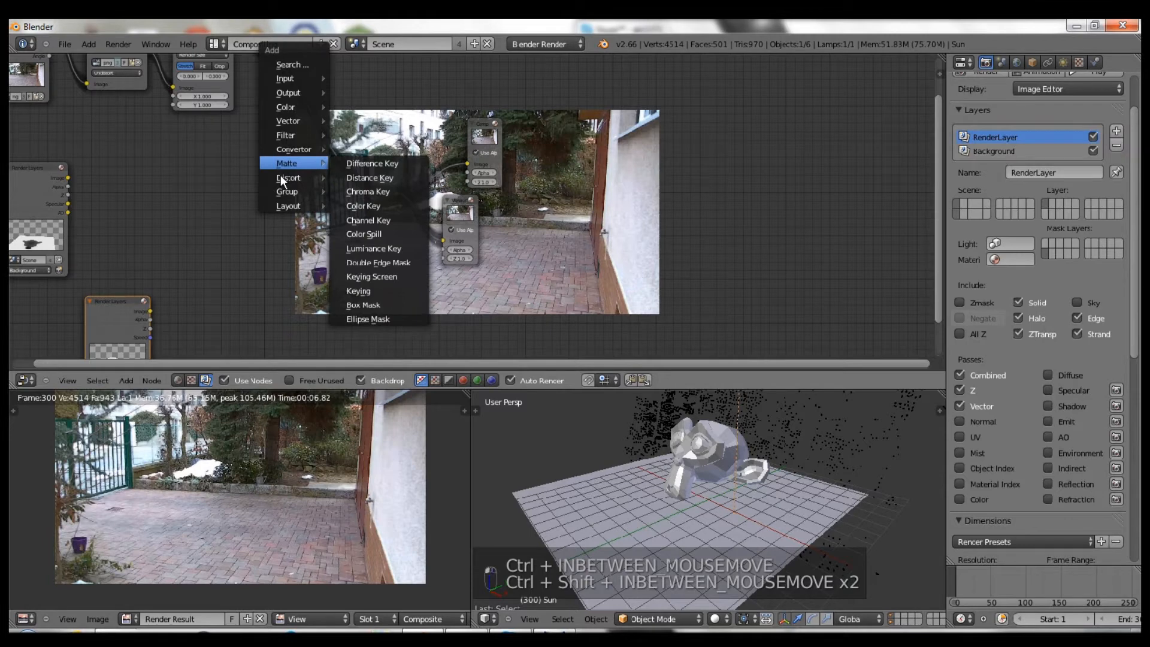
mouse_move(295, 91)
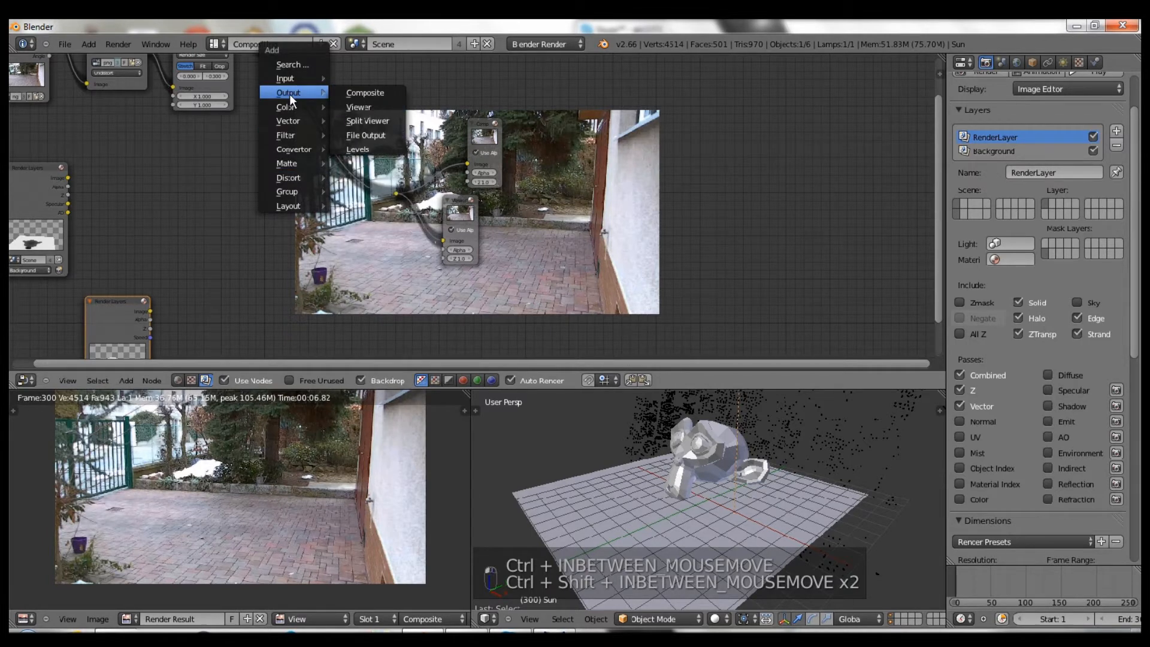
mouse_move(280, 108)
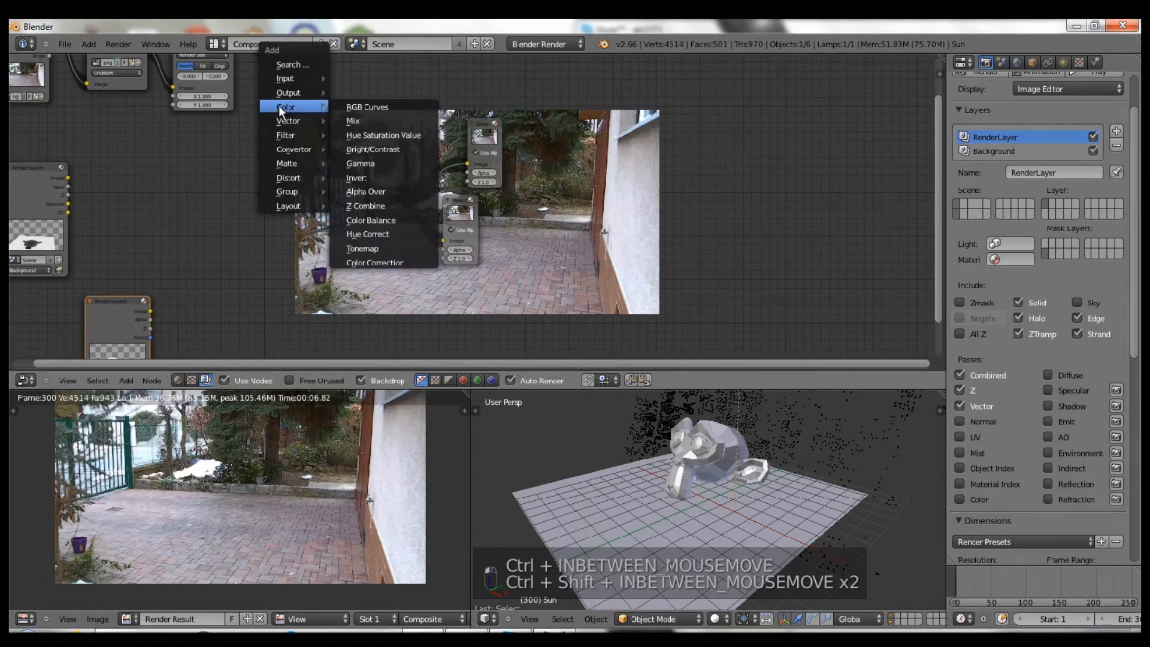
left_click(368, 191)
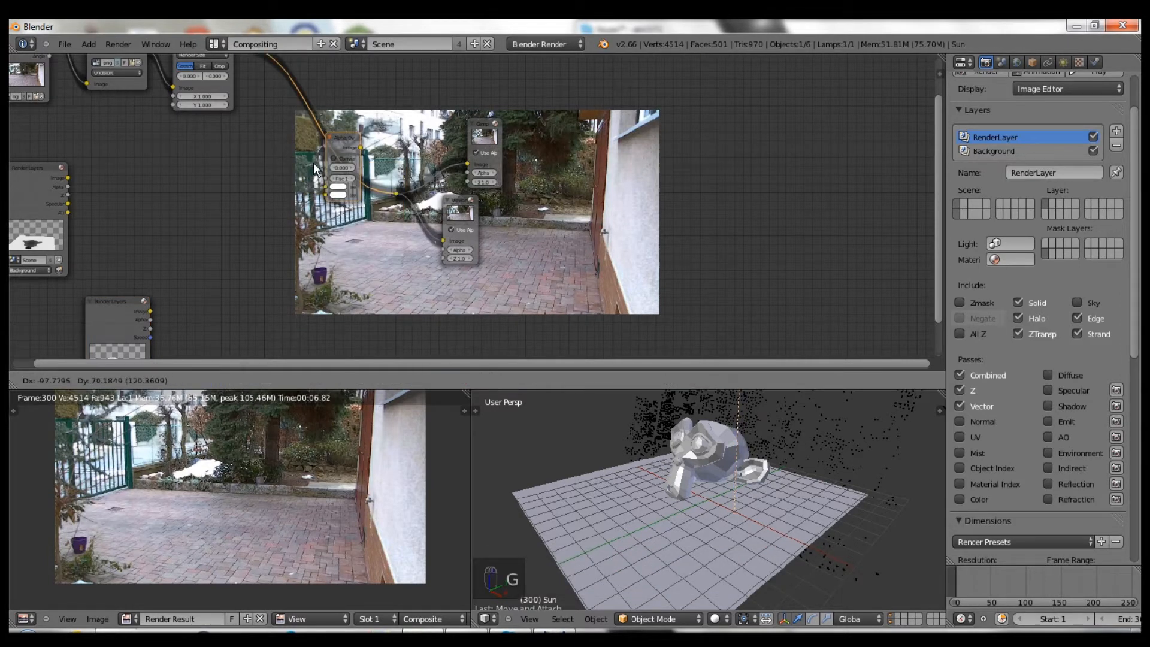
left_click(314, 163)
key("f")
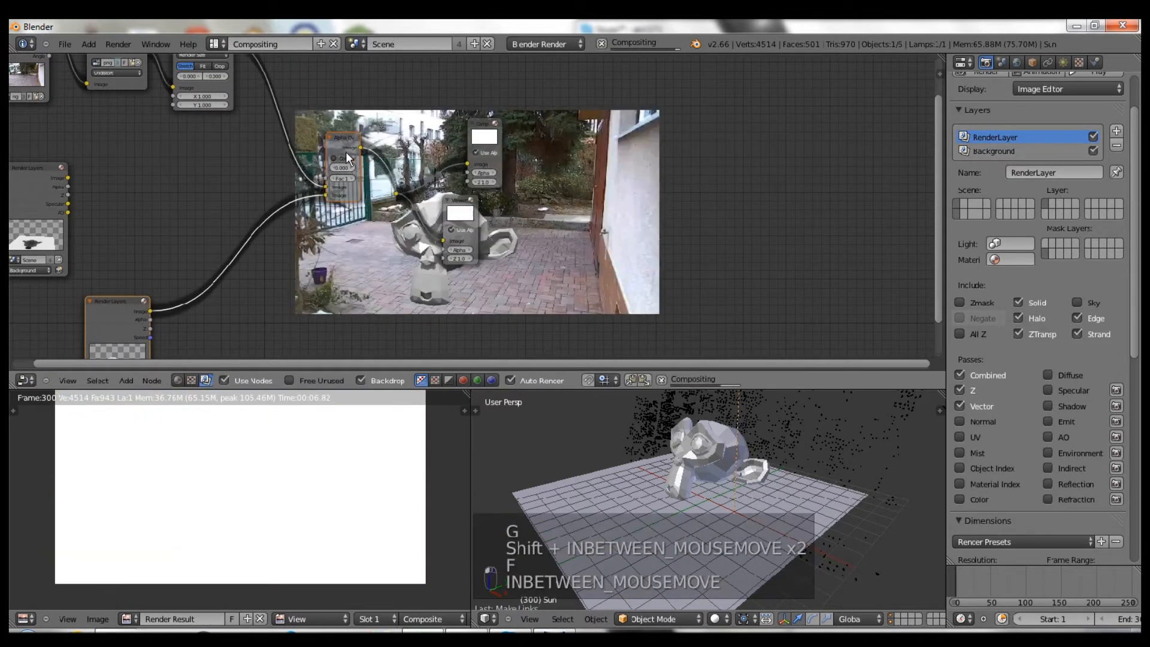
left_click_drag(346, 152, 334, 163)
- Preview the render alpha as a mask in the Viewer, checking both render layers
left_click_drag(69, 187, 441, 242)
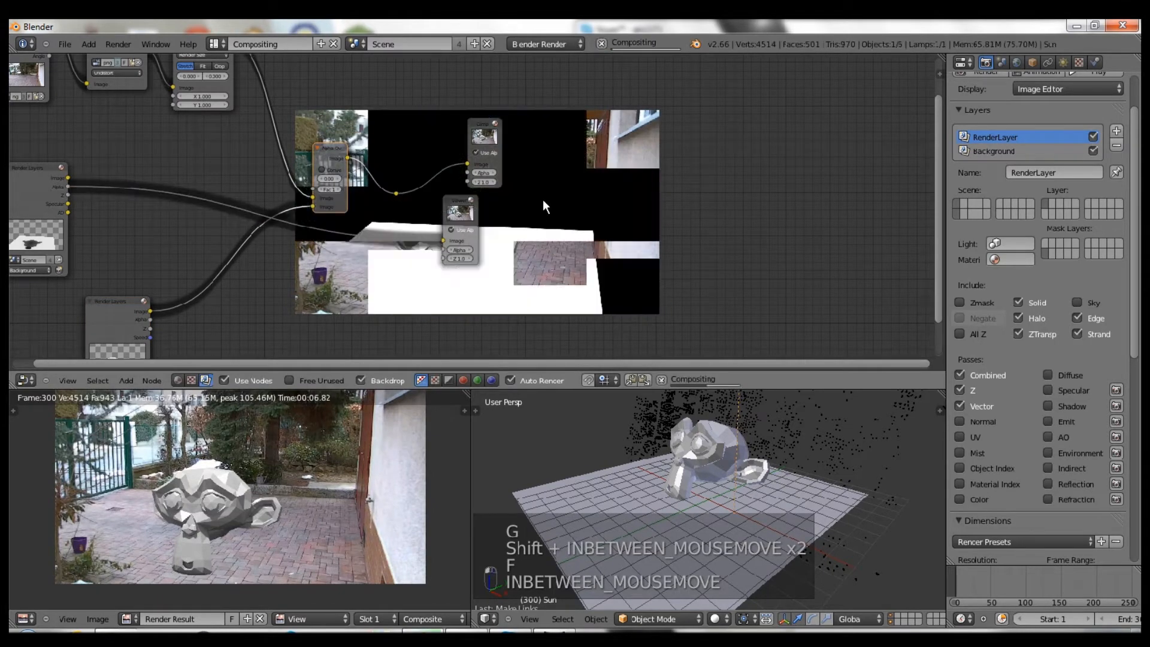
middle_click_drag(505, 220, 696, 136)
scroll(569, 143, "up", 3)
middle_click_drag(574, 146, 583, 218)
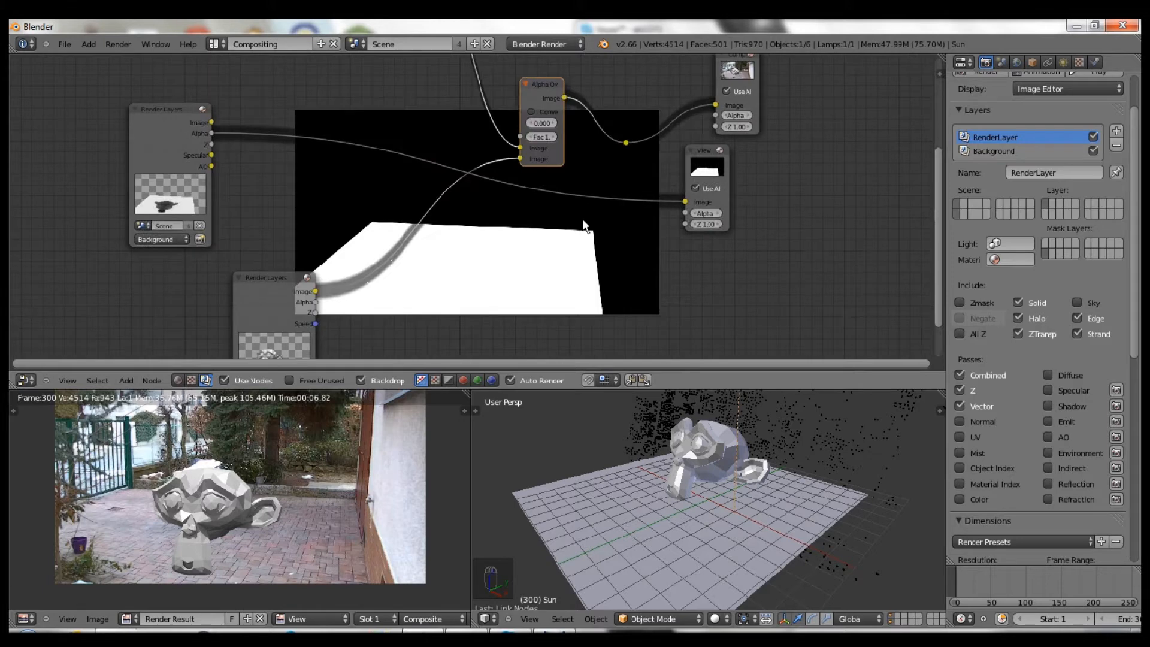
scroll(582, 219, "up", 1)
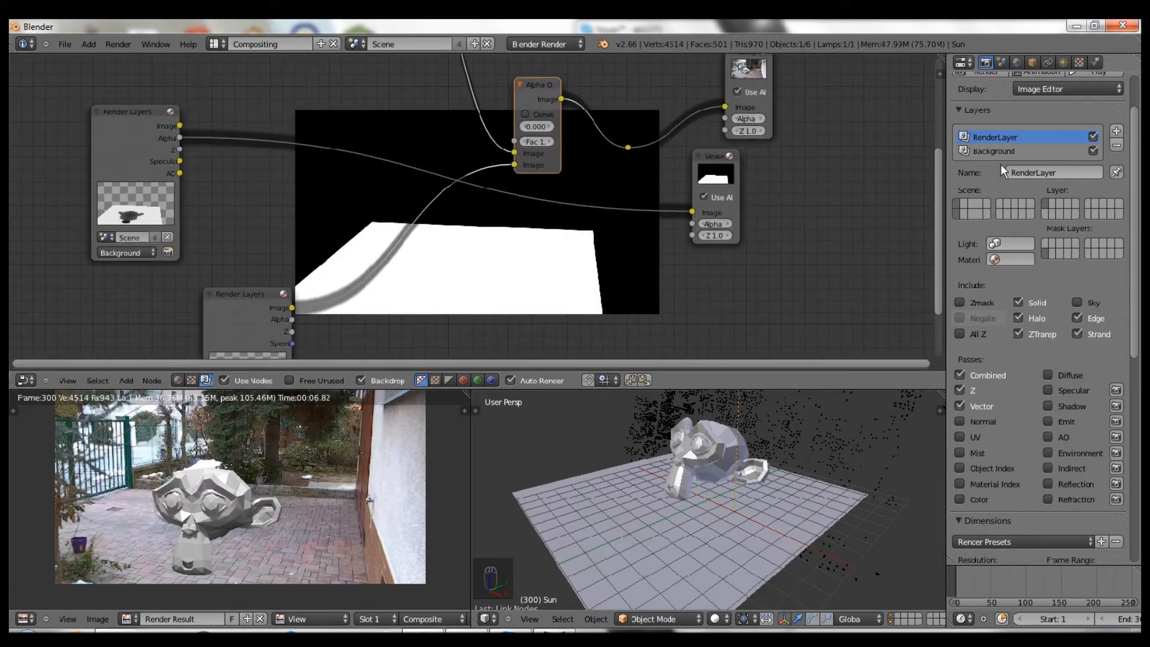
left_click(993, 150)
left_click(991, 137)
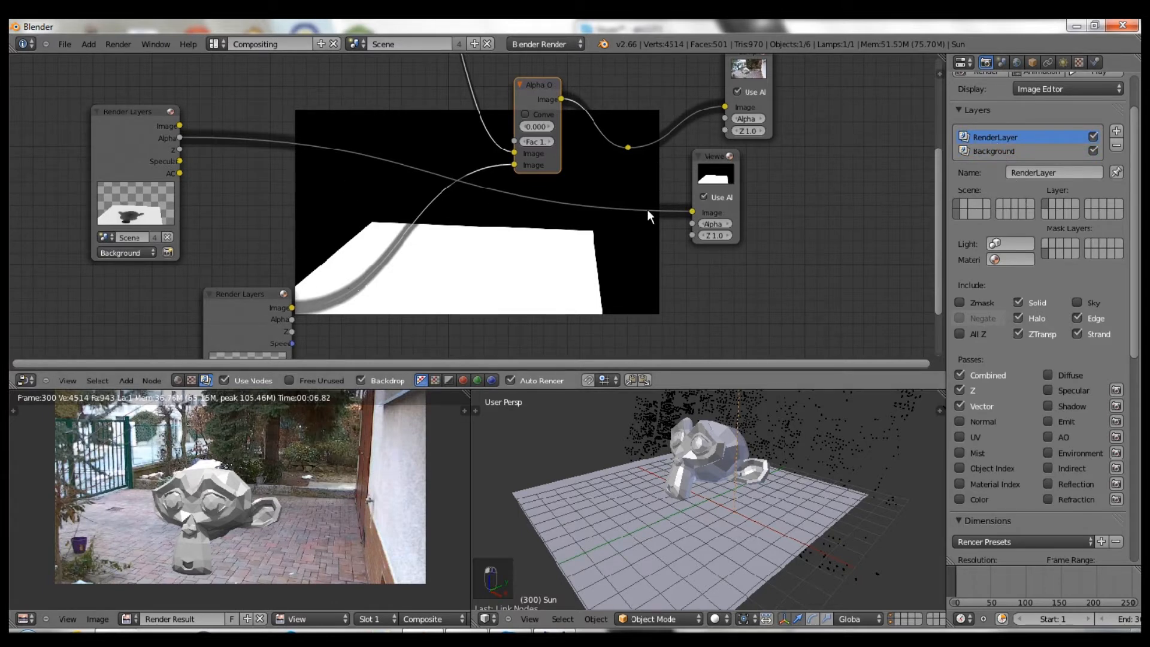
- Cut the alpha link and show the Alpha Over composite result in the Viewer
scroll(1071, 160, "up", 3)
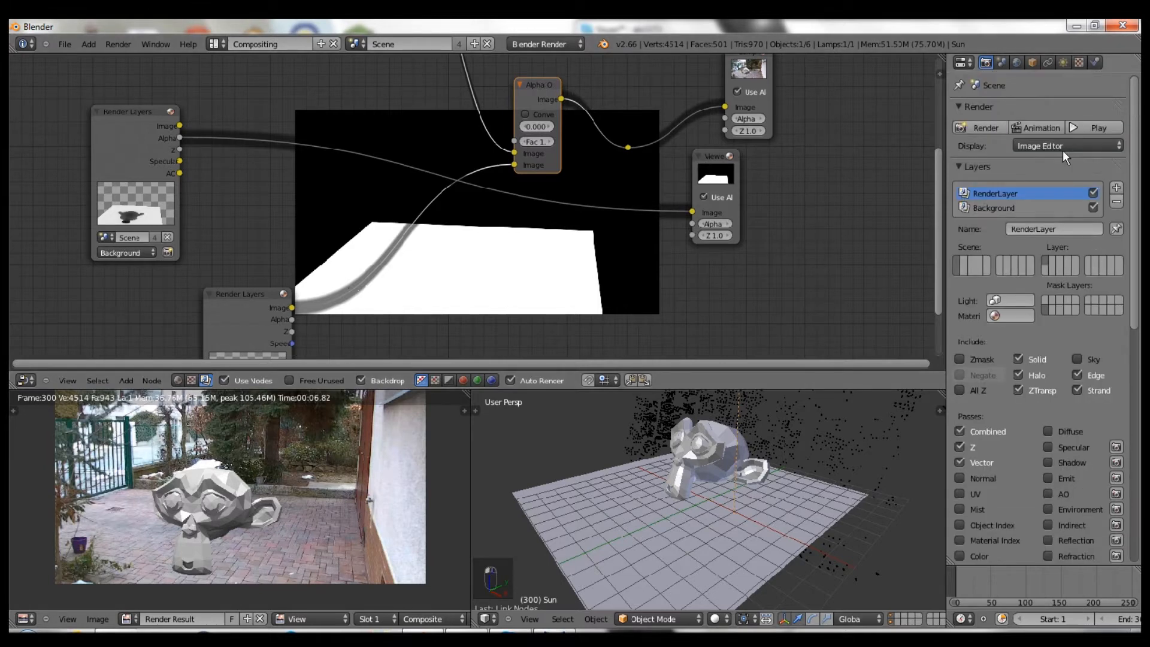
key("shift+a")
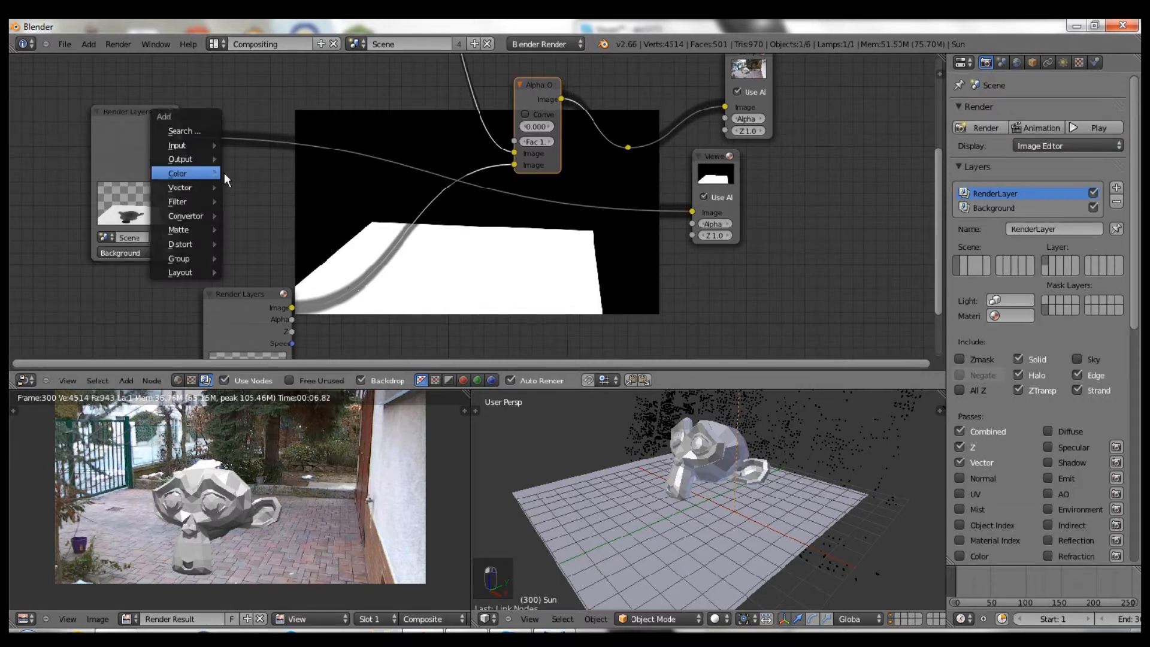
left_click_drag(646, 185, 623, 195, "ctrl")
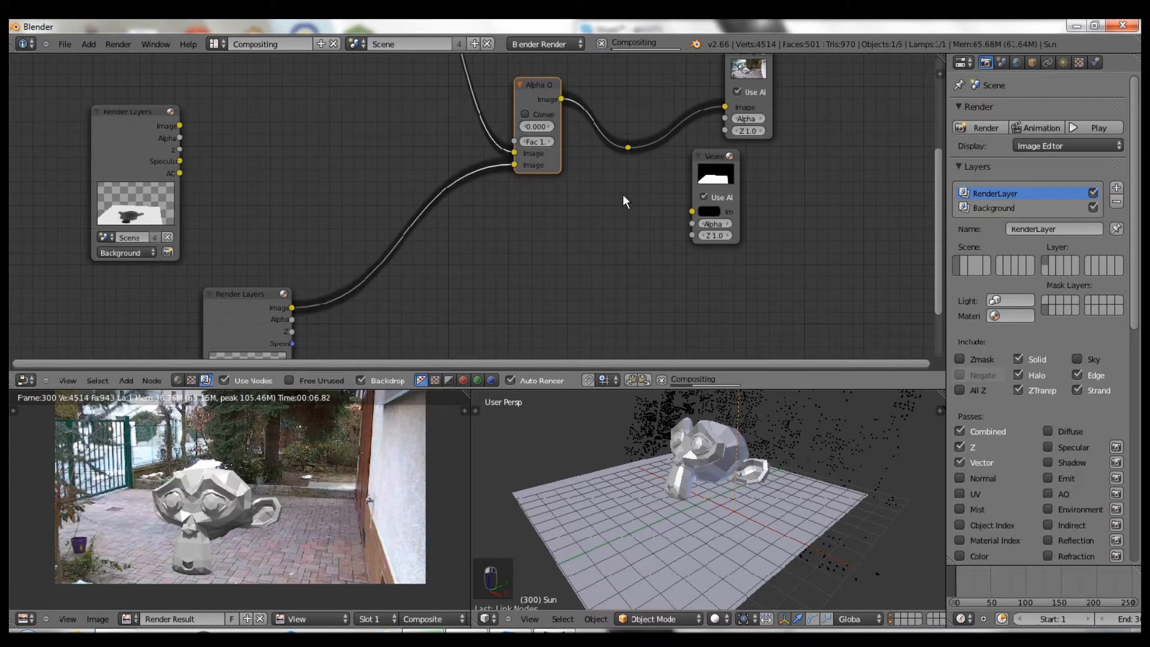
left_click(628, 147, "ctrl+shift")
scroll(249, 141, "up", 1)
middle_click_drag(262, 136, 315, 155)
scroll(247, 139, "up", 2)
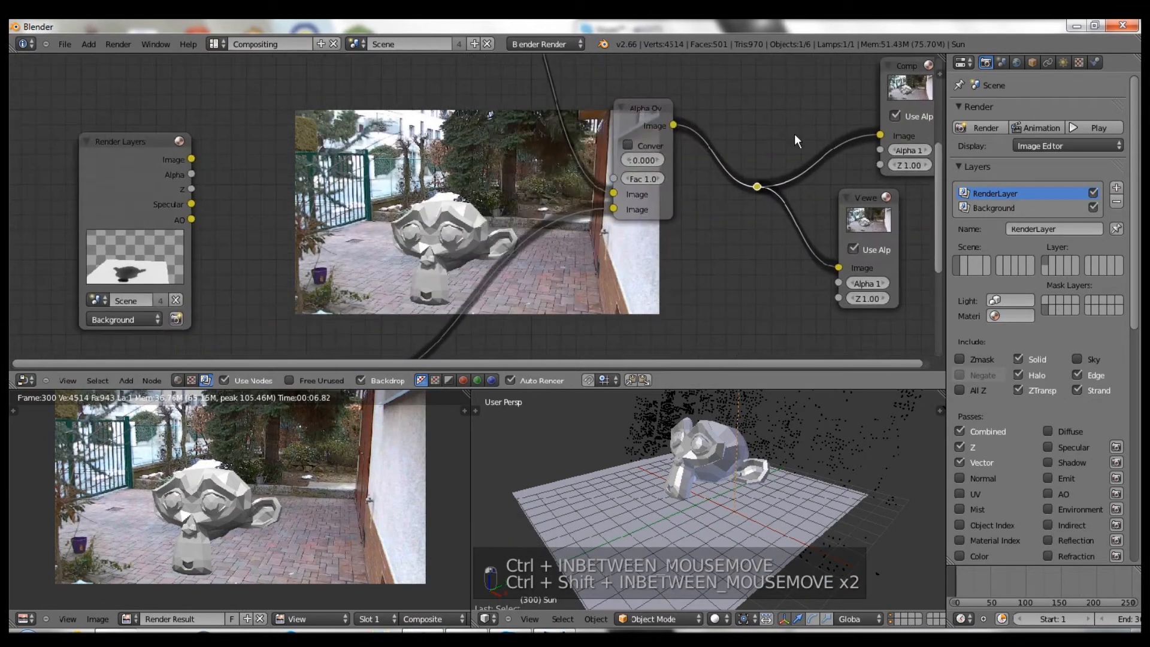
scroll(740, 267, "up", 3)
scroll(743, 302, "down", 4)
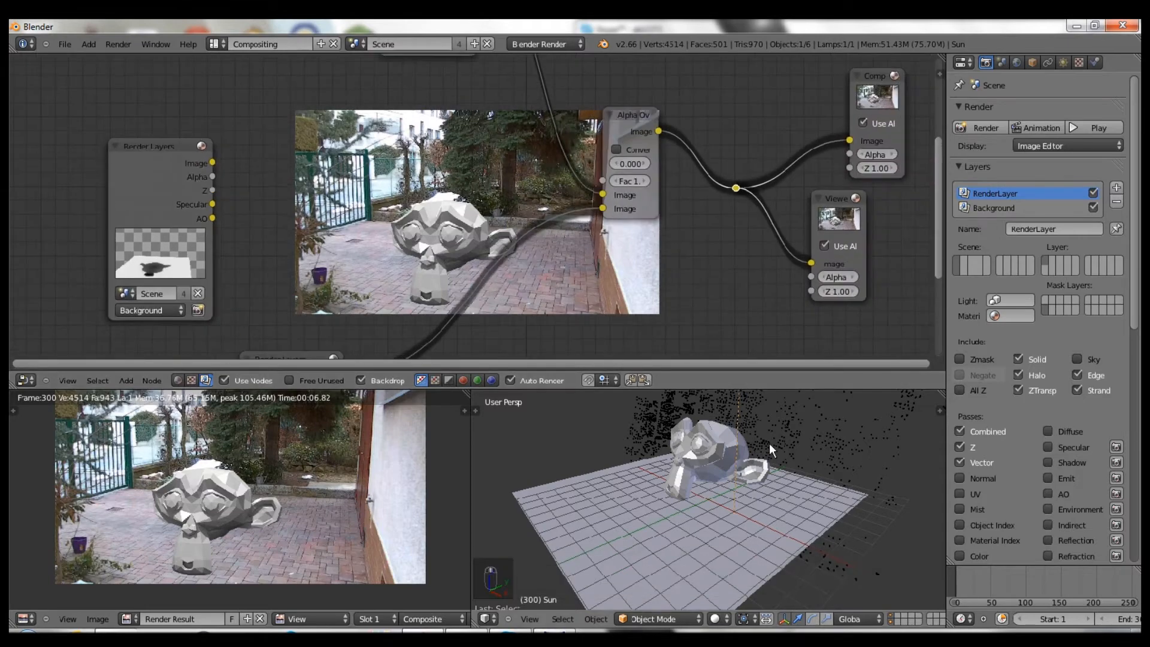
- Switch to orthographic right view and rotate the sun lamp
key("KP_3")
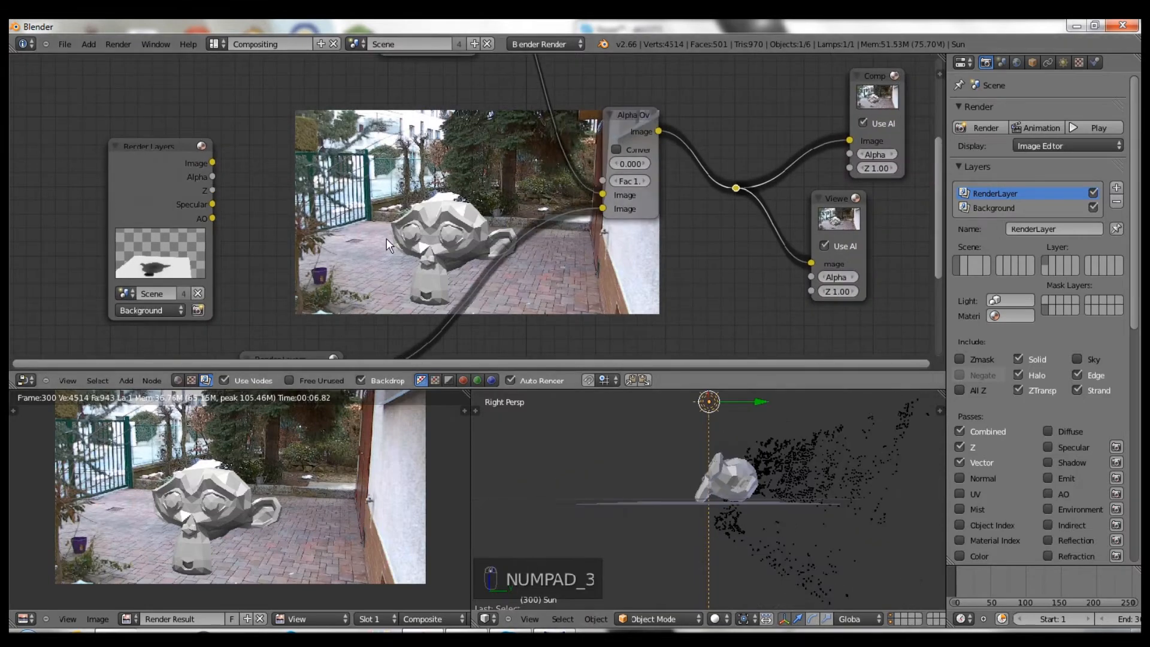
scroll(387, 240, "down", 1)
scroll(387, 250, "up", 2)
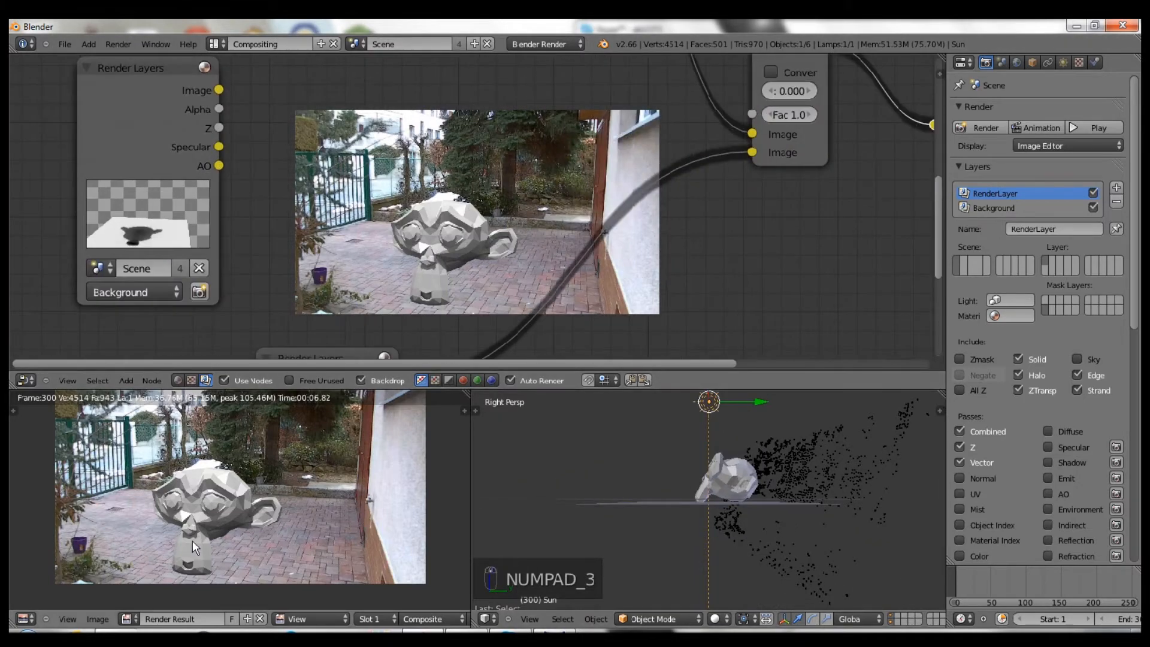
scroll(257, 501, "up", 2)
middle_click_drag(185, 535, 197, 532)
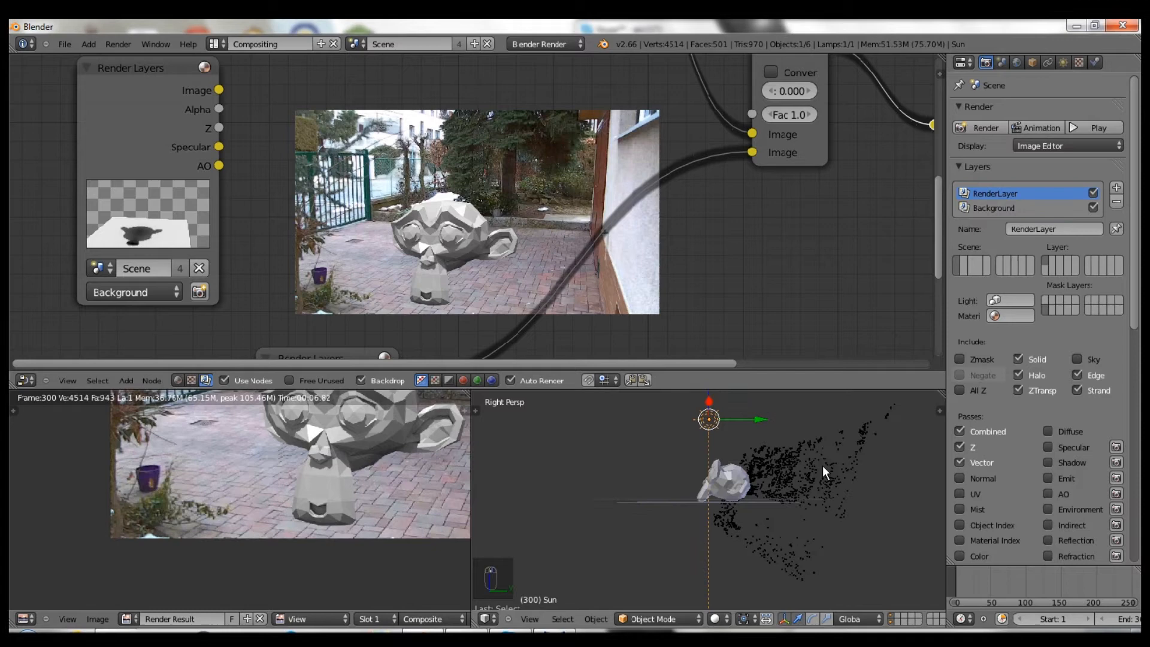
key("KP_5")
key("r")
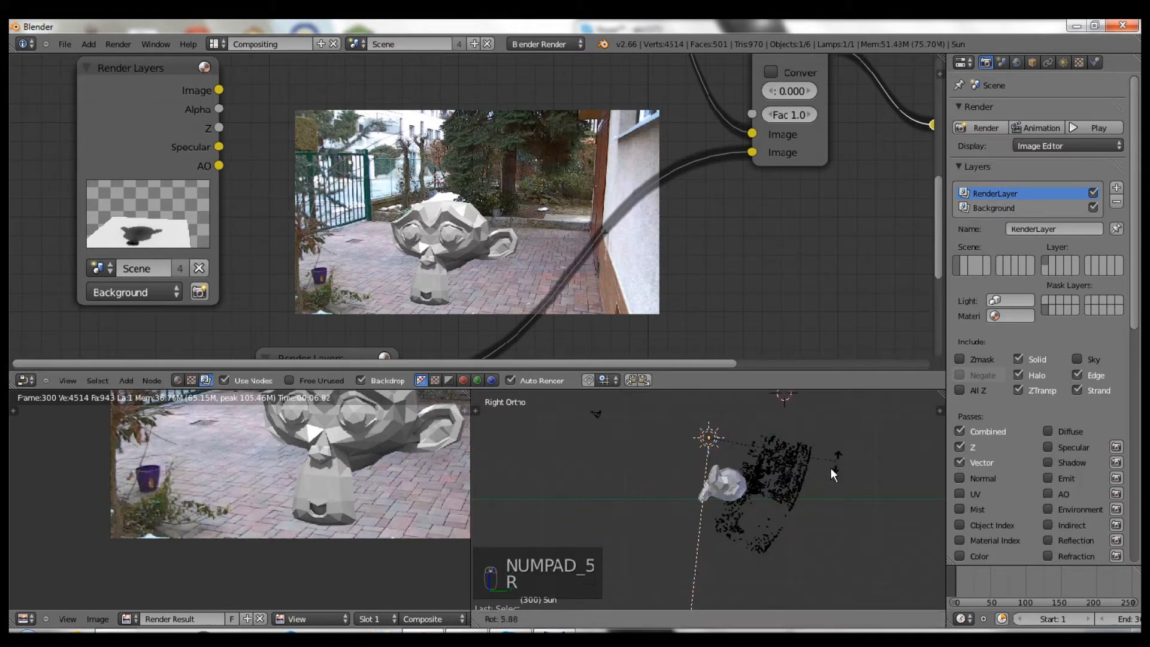
left_click(814, 490)
- Attempt a sun lamp move, cancel it, and turn off automatic re-rendering
key("g")
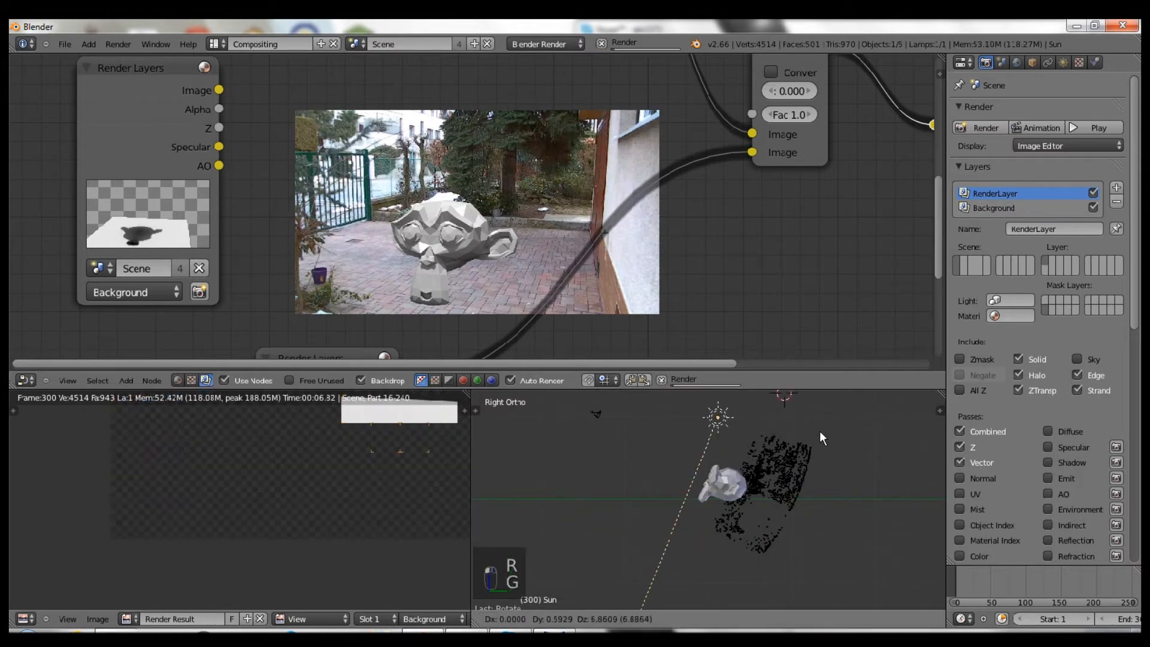
left_click(816, 430)
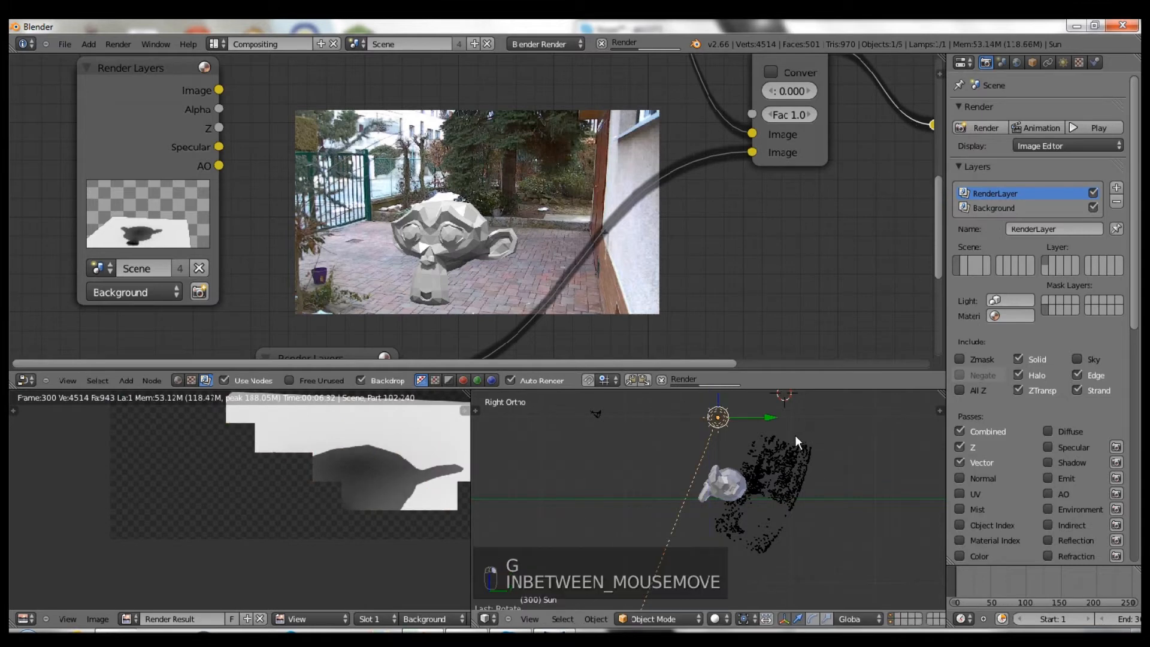
key("Escape")
key("Escape")
key("Escape")
key("Escape")
key("Escape")
key("Escape")
key("Escape")
key("Escape")
key("Escape")
scroll(709, 433, "down", 4)
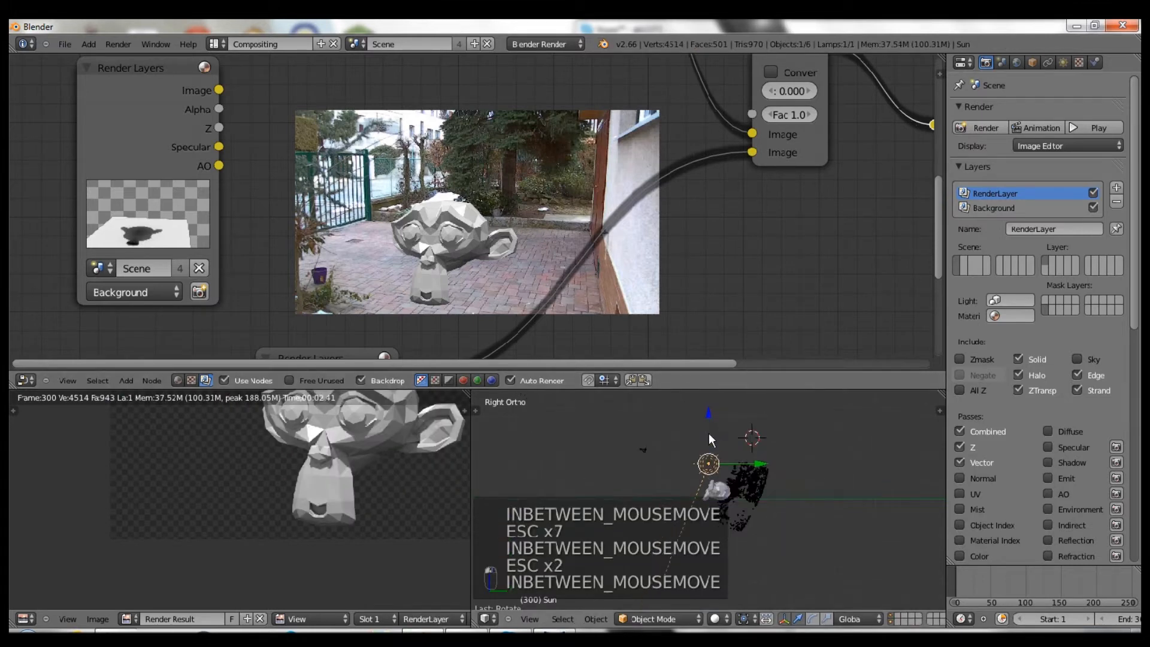
left_click(511, 380)
- Raise the sun lamp about 2.81 units along Z, then tilt it in front view
key("g")
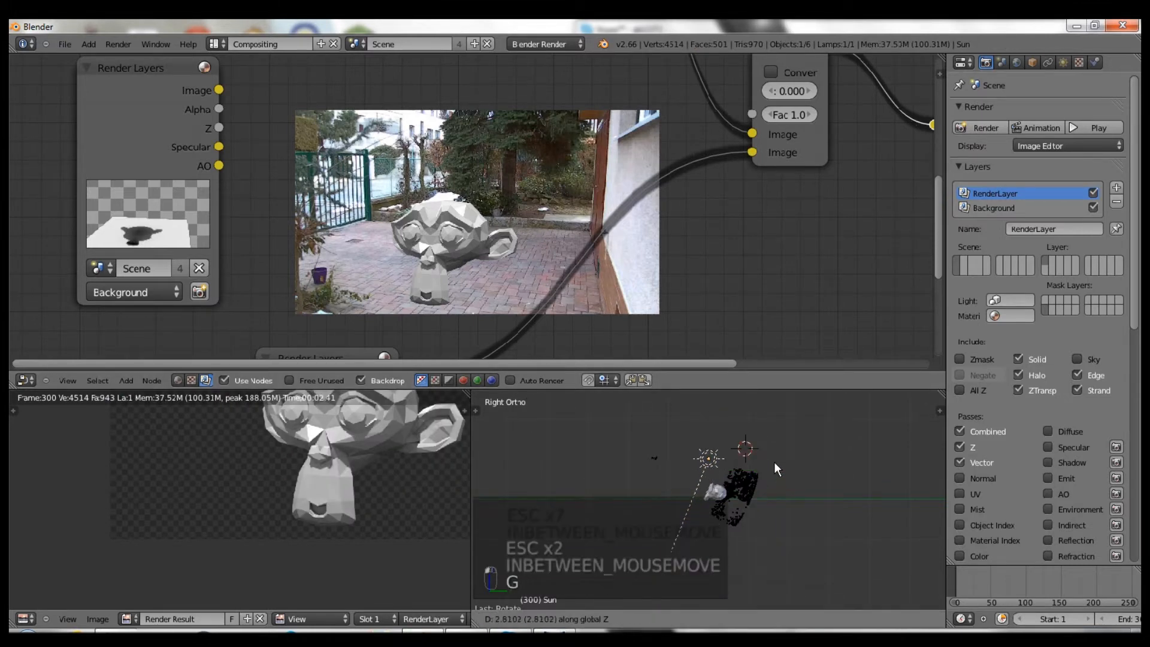
left_click(774, 443)
key("KP_1")
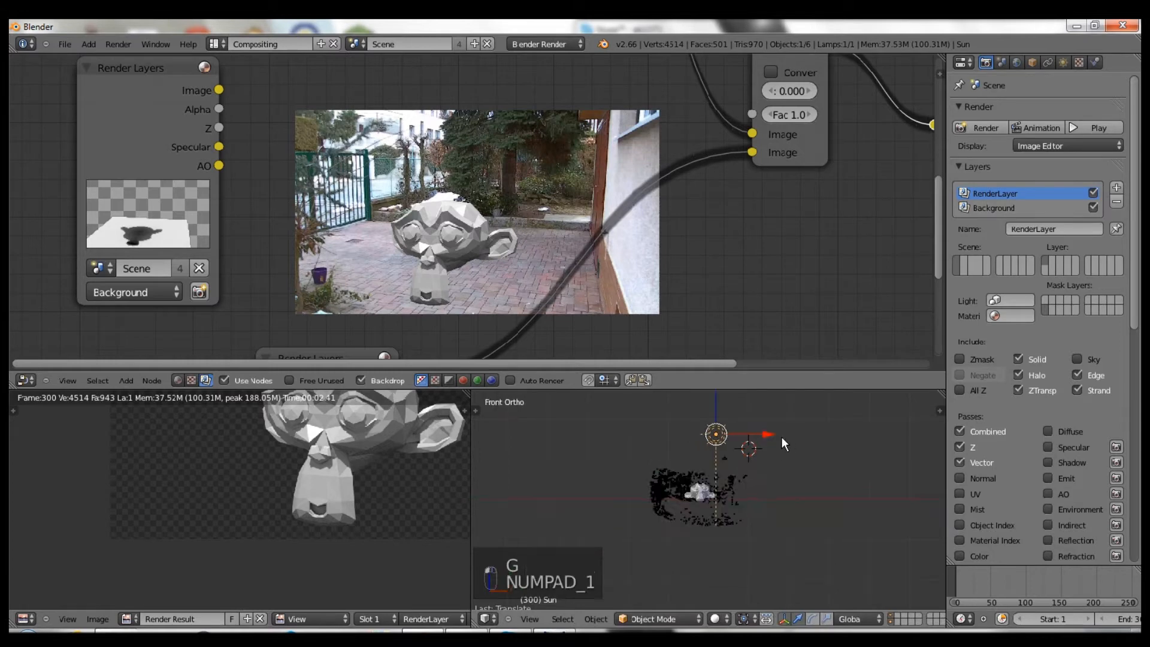
key("r")
left_click(772, 450)
- Tilt the sun lamp once more, enable Auto Render, and re-render the scene
key("r")
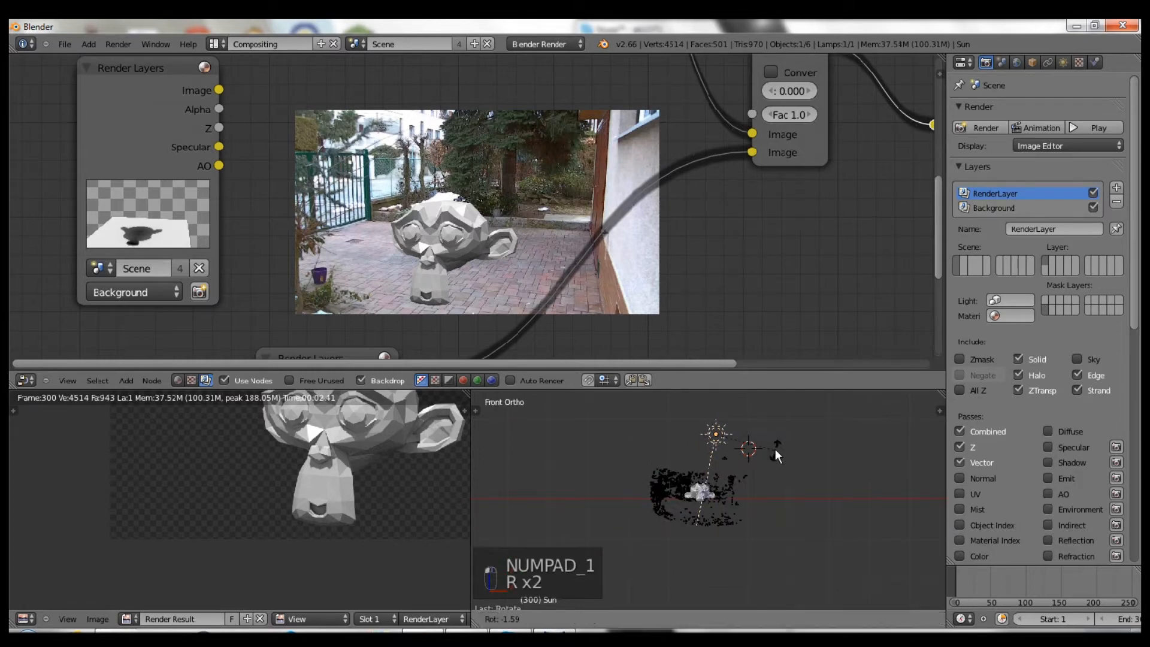
left_click(782, 447)
scroll(652, 271, "up", 1)
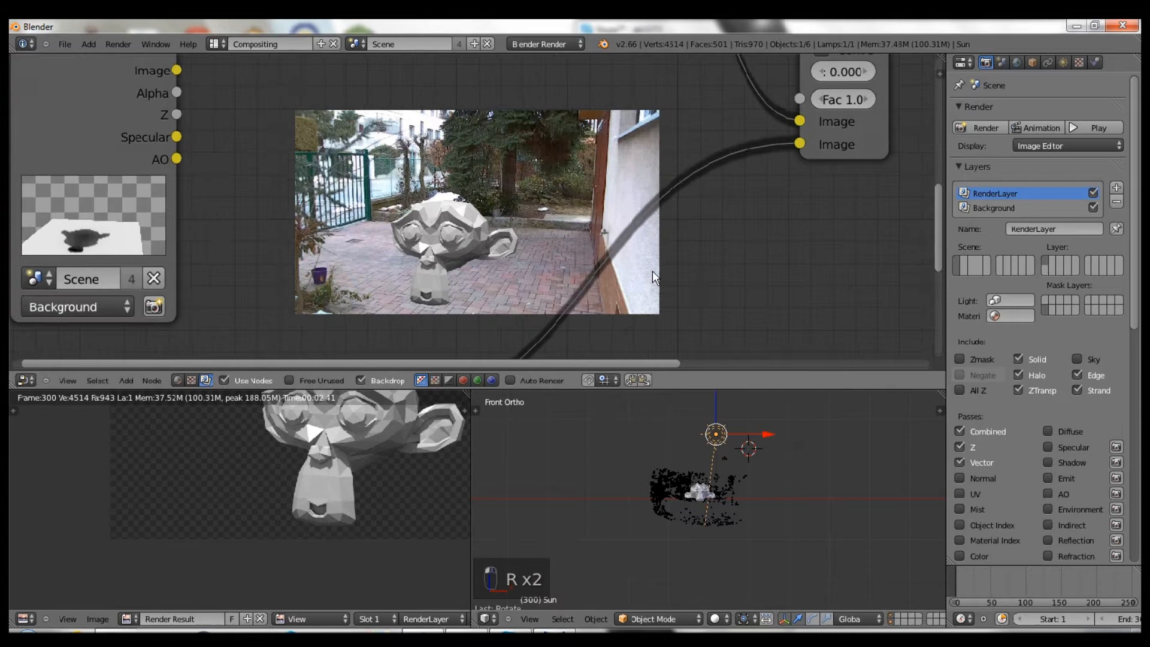
left_click(525, 382)
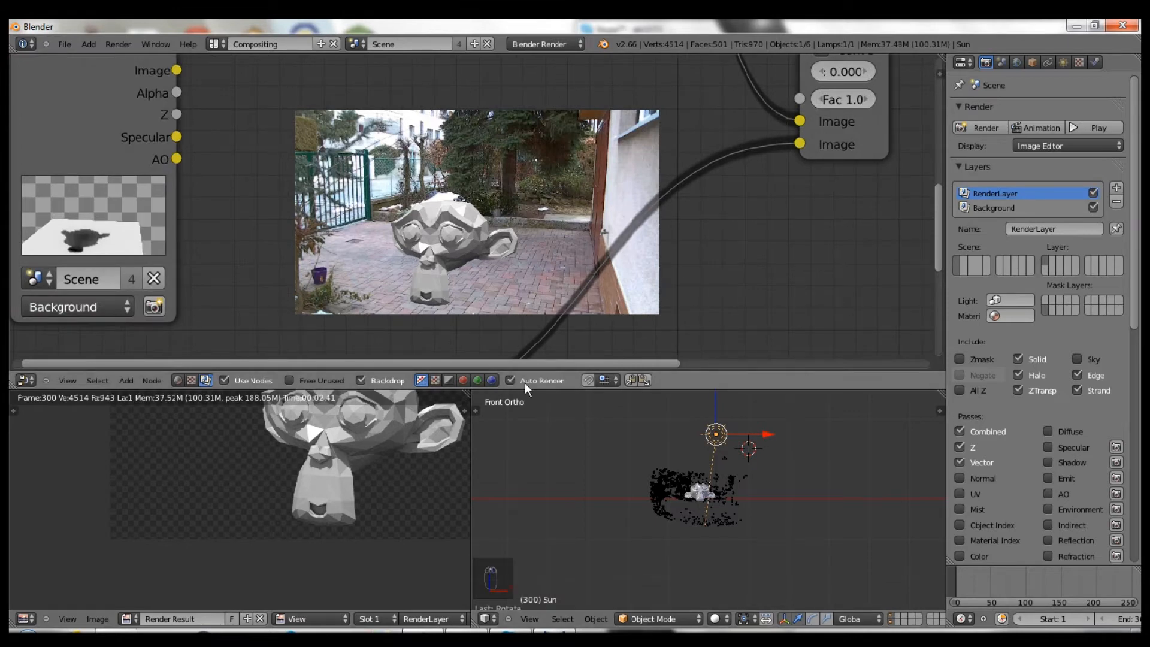
middle_click_drag(761, 490, 711, 391)
scroll(839, 281, "up", 1)
left_click(978, 127)
- Move the Background Render Layers node left and shift the node view down
scroll(541, 246, "down", 3)
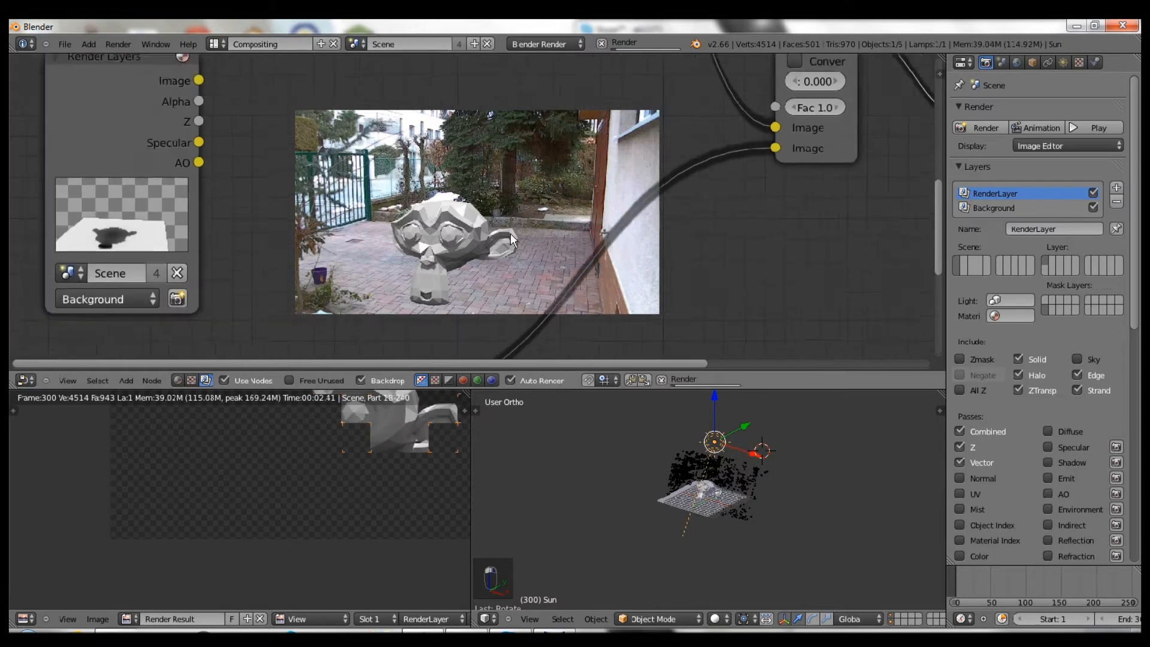
left_click_drag(211, 144, 96, 164)
scroll(322, 208, "down", 1)
middle_click_drag(319, 202, 319, 243)
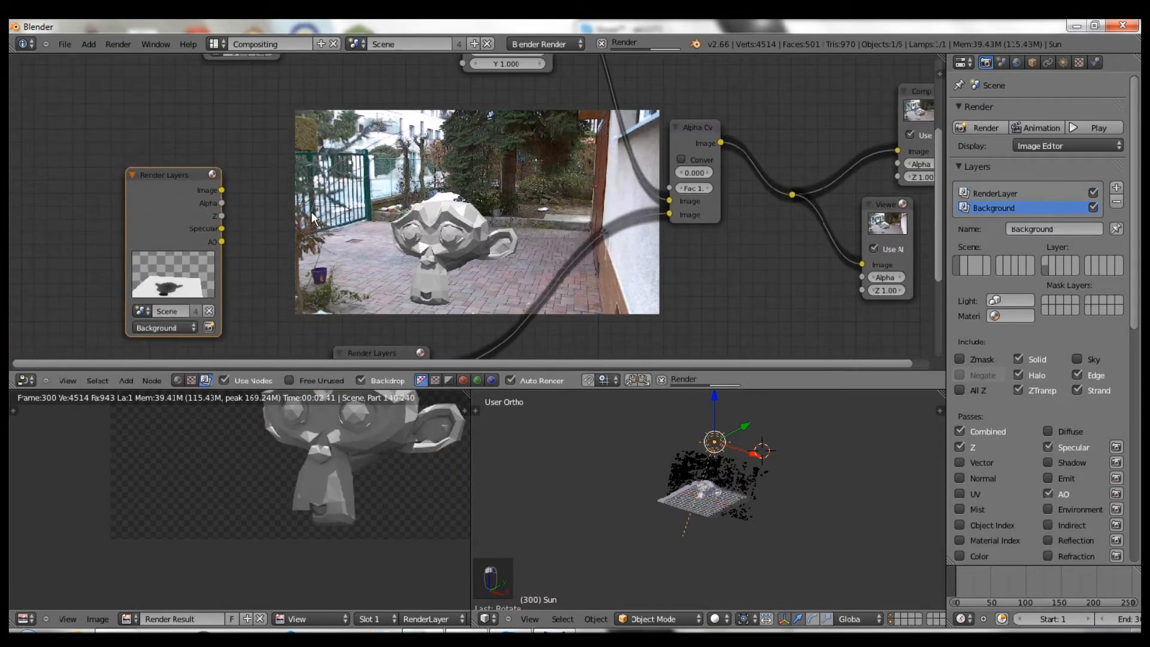
- Add an Invert node and feed the Background layer's Alpha into it
key("shift+a")
mouse_move(286, 211)
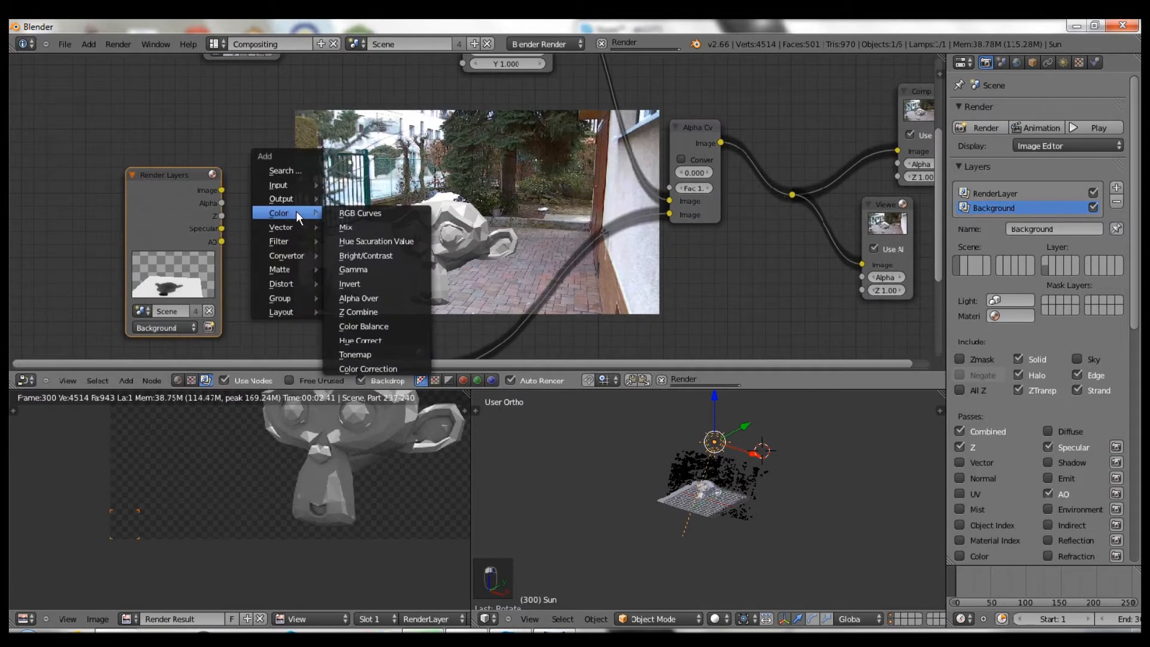
left_click(354, 284)
key("g")
left_click(294, 284)
scroll(336, 476, "down", 4)
middle_click_drag(330, 475, 296, 511)
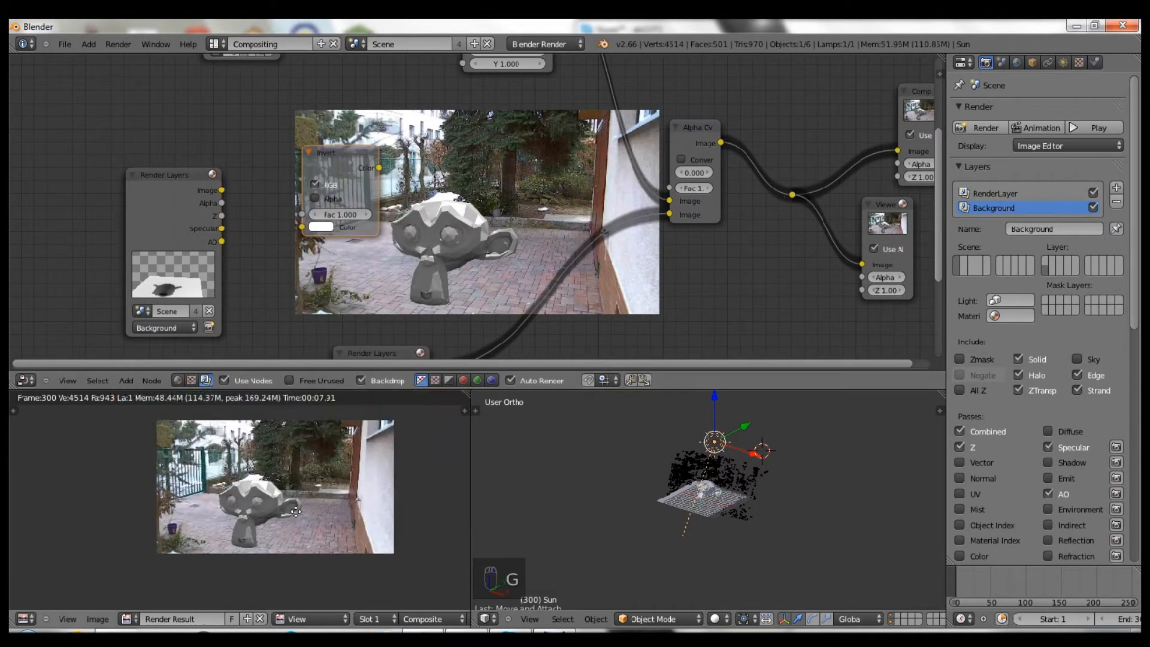
scroll(296, 511, "up", 2)
left_click_drag(337, 158, 327, 116)
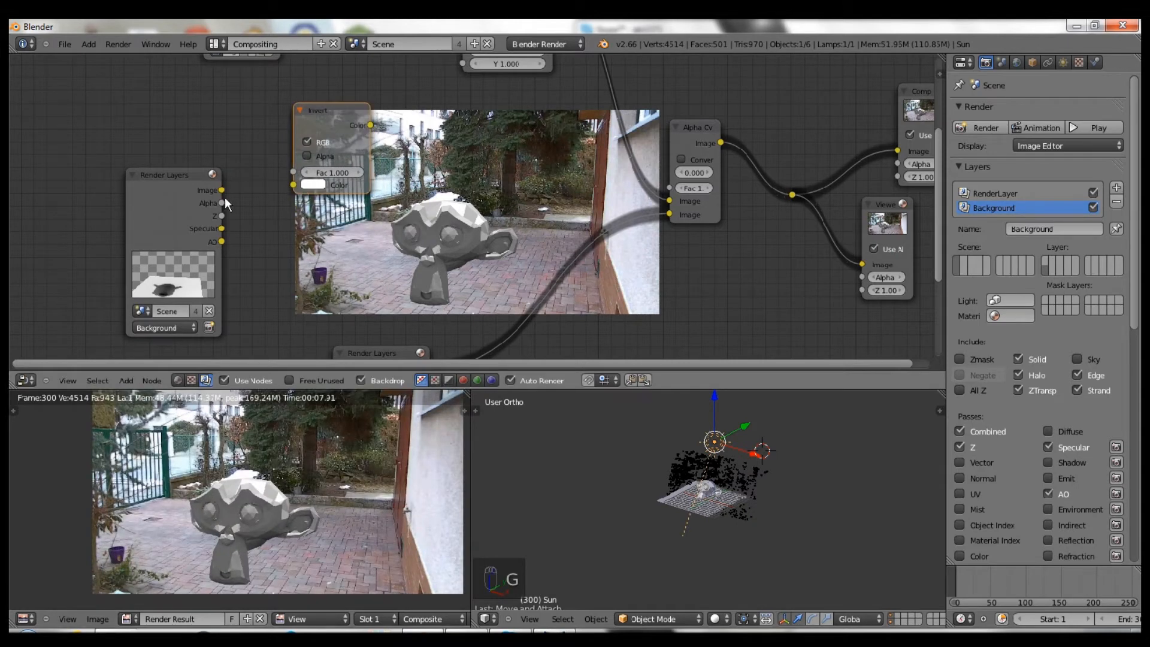
left_click_drag(268, 180, 289, 188)
left_click_drag(325, 153, 252, 109)
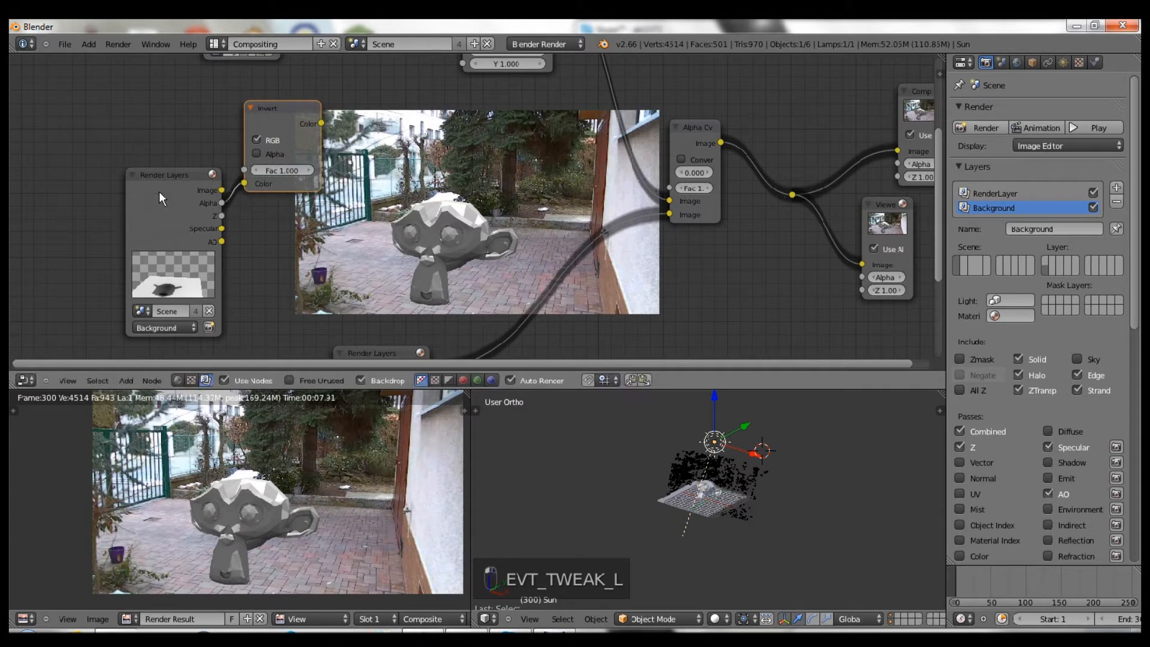
left_click_drag(128, 189, 110, 189)
- Add a Mix node that takes Invert's Color and the AO pass as its two images
key("shift+a")
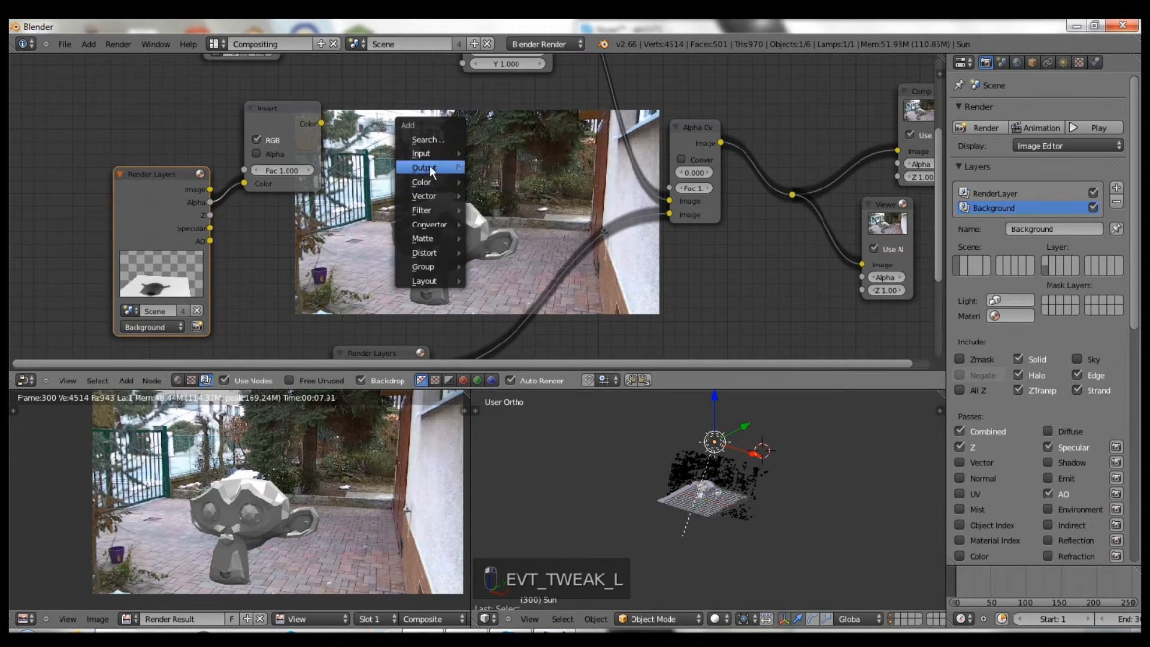
mouse_move(426, 182)
left_click(475, 190)
left_click(370, 154)
left_click(286, 120, "shift")
key("f")
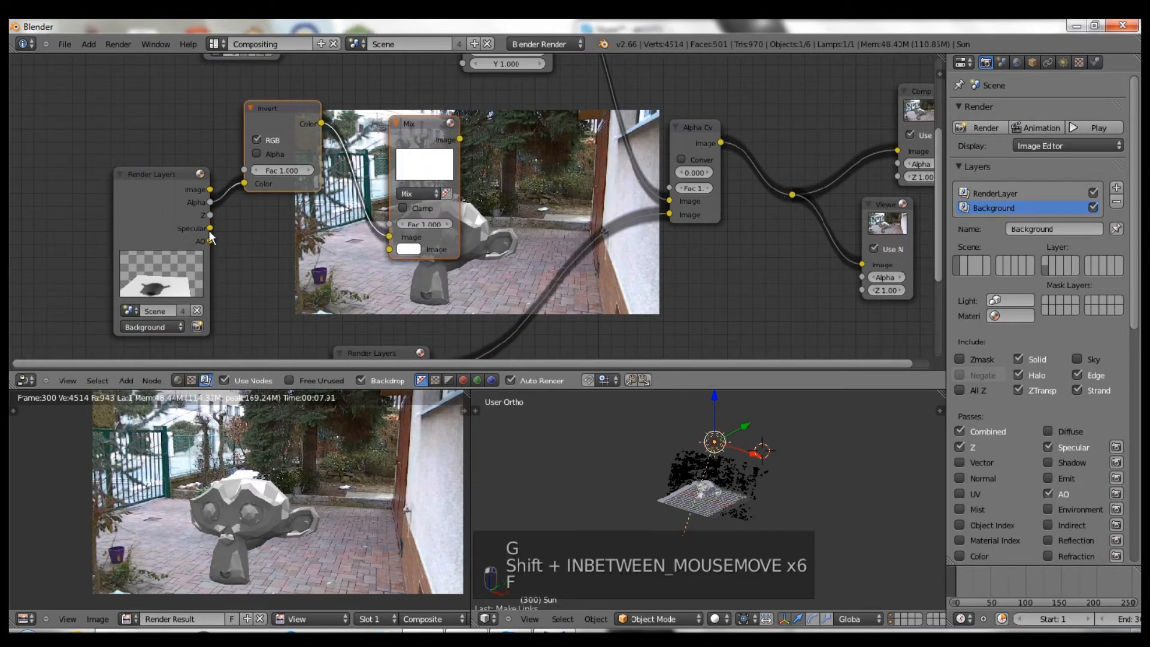
left_click_drag(209, 240, 390, 249)
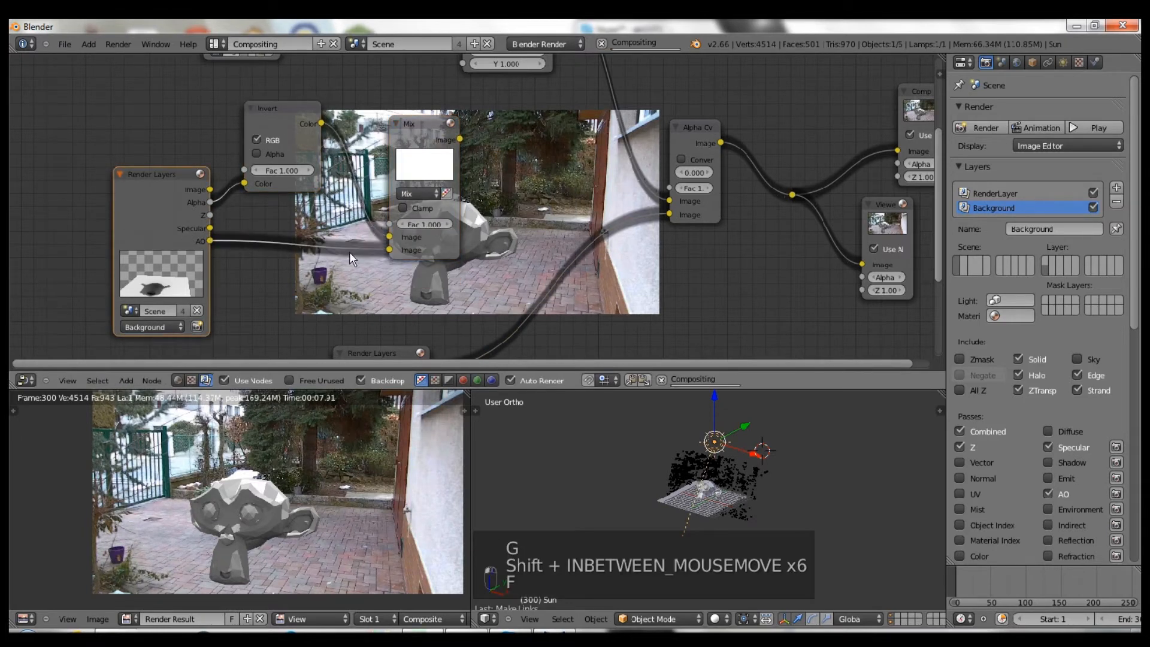
- Rearrange the Render Layers, Invert and Mix nodes further left
middle_click_drag(433, 246, 498, 234)
scroll(498, 234, "down", 4)
key("g")
left_click(180, 223)
left_click(157, 221)
left_click_drag(365, 132, 289, 125)
left_click_drag(474, 139, 379, 130)
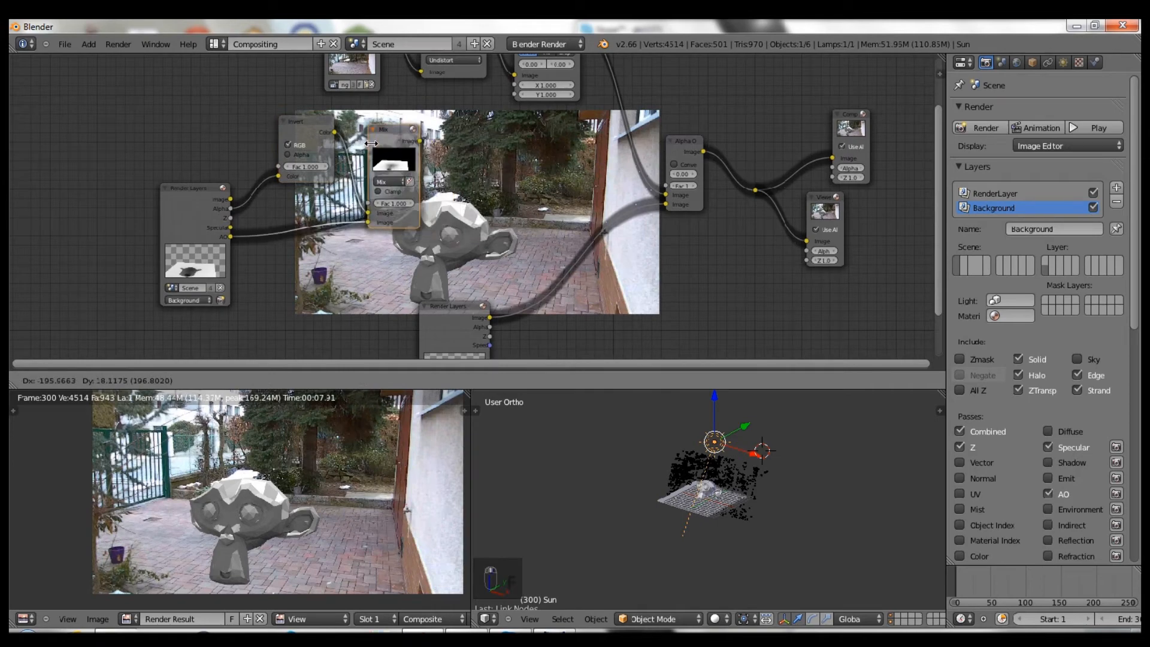
- Add a second Mix node below and switch the upper Mix node to Add blending
scroll(520, 169, "up", 1)
key("shift+a")
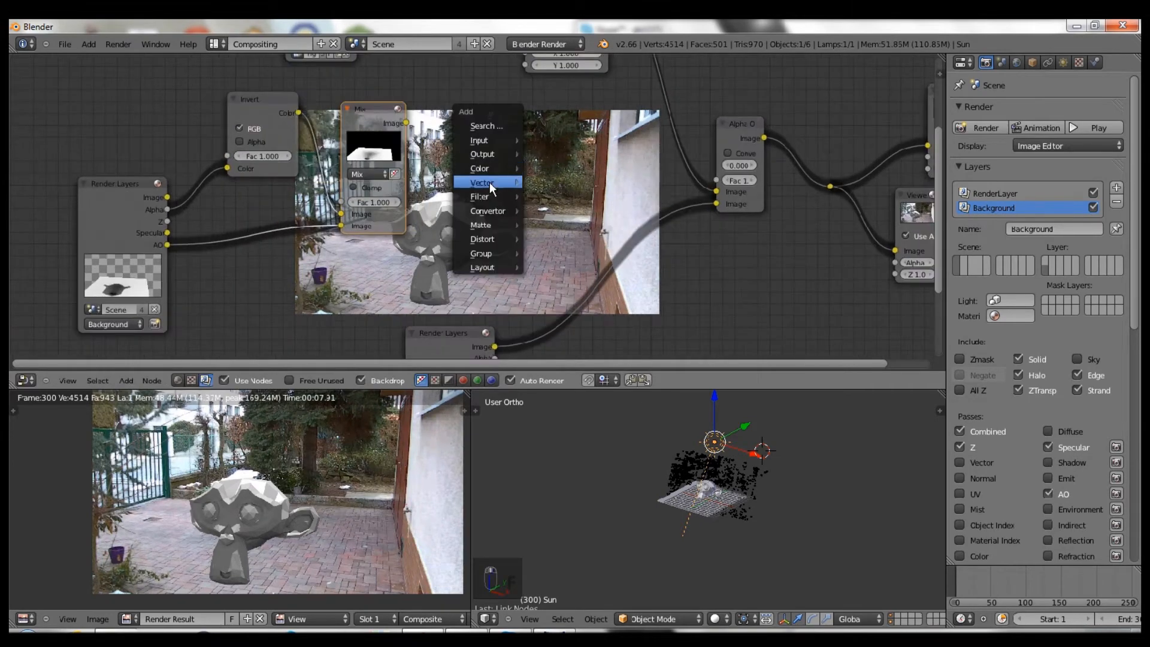
mouse_move(479, 168)
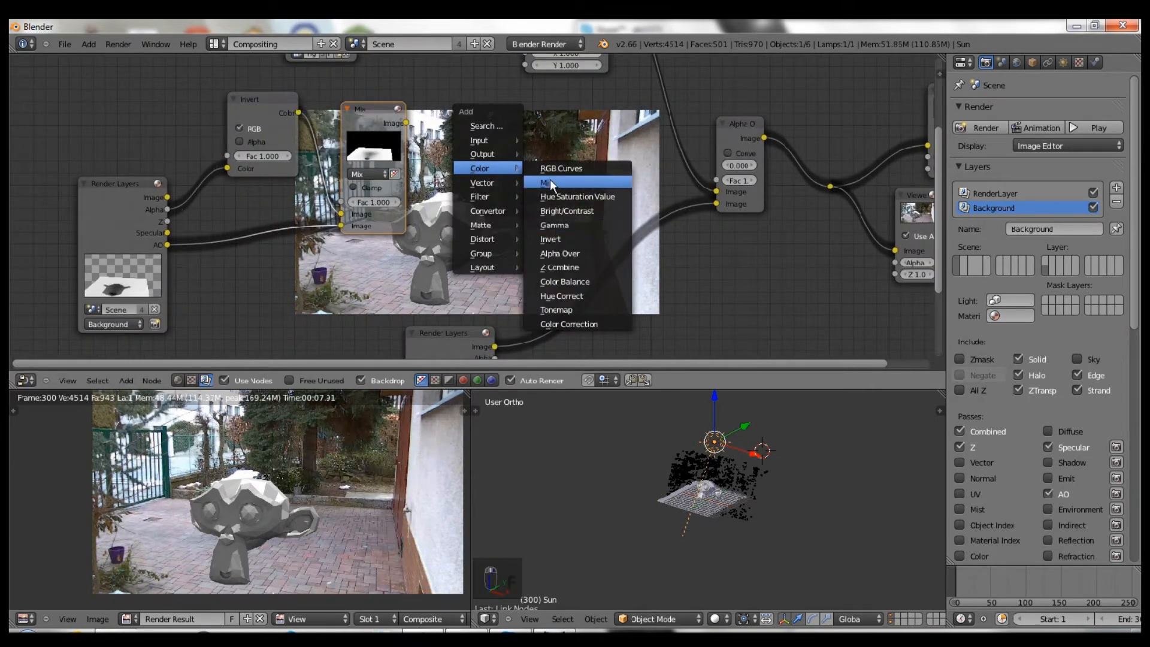
left_click(548, 182)
left_click(346, 282)
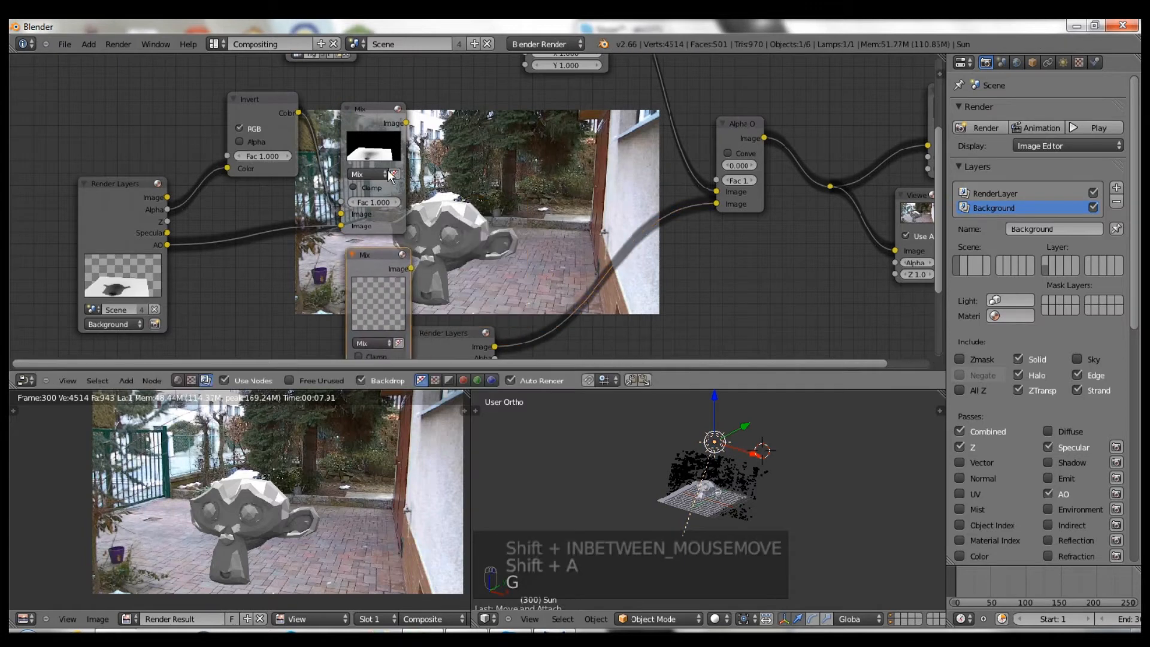
left_click(384, 174)
left_click(360, 199)
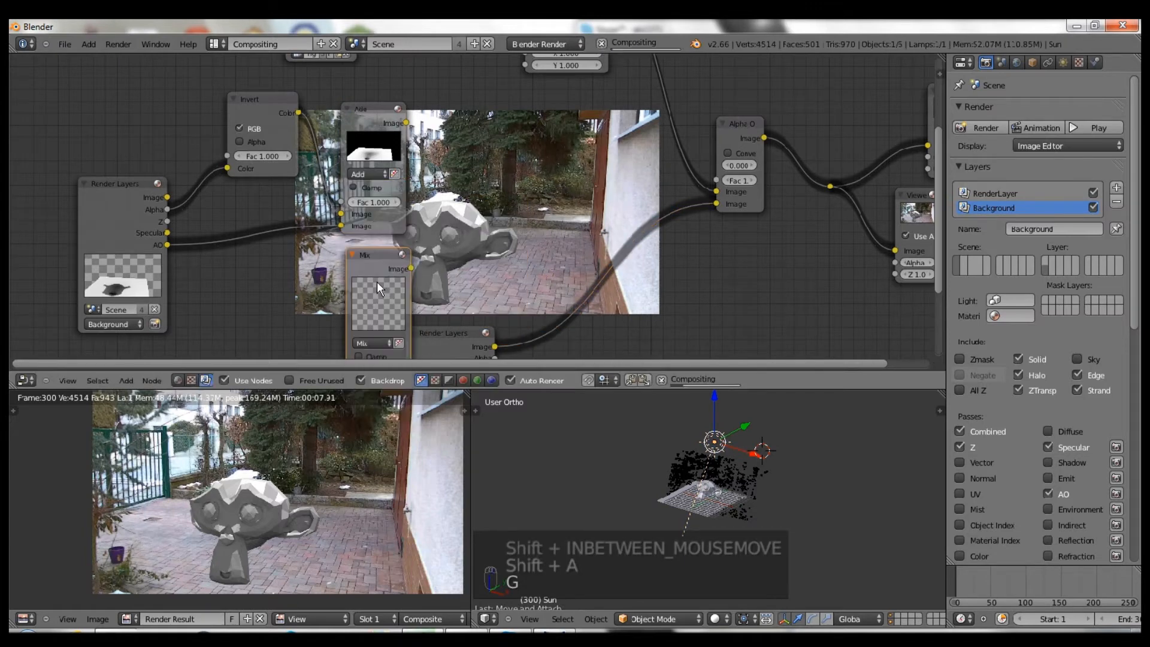
- Preview the Invert, Render Layers, AO pass and Add outputs in the Viewer
scroll(376, 282, "down", 1)
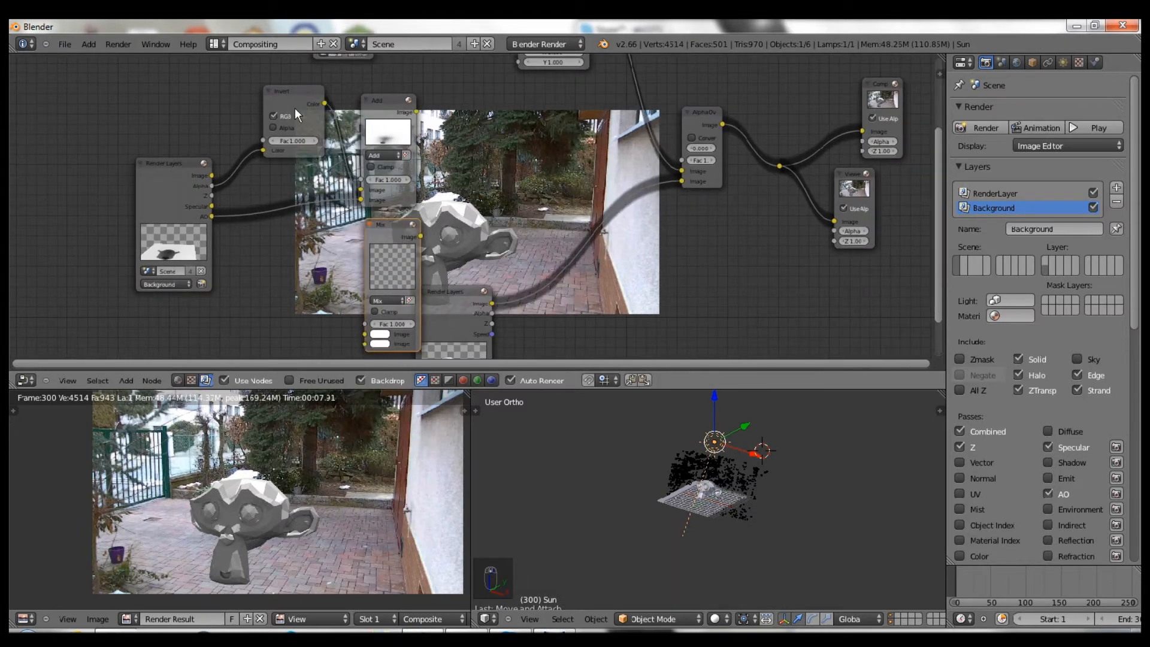
left_click(295, 95, "ctrl+shift")
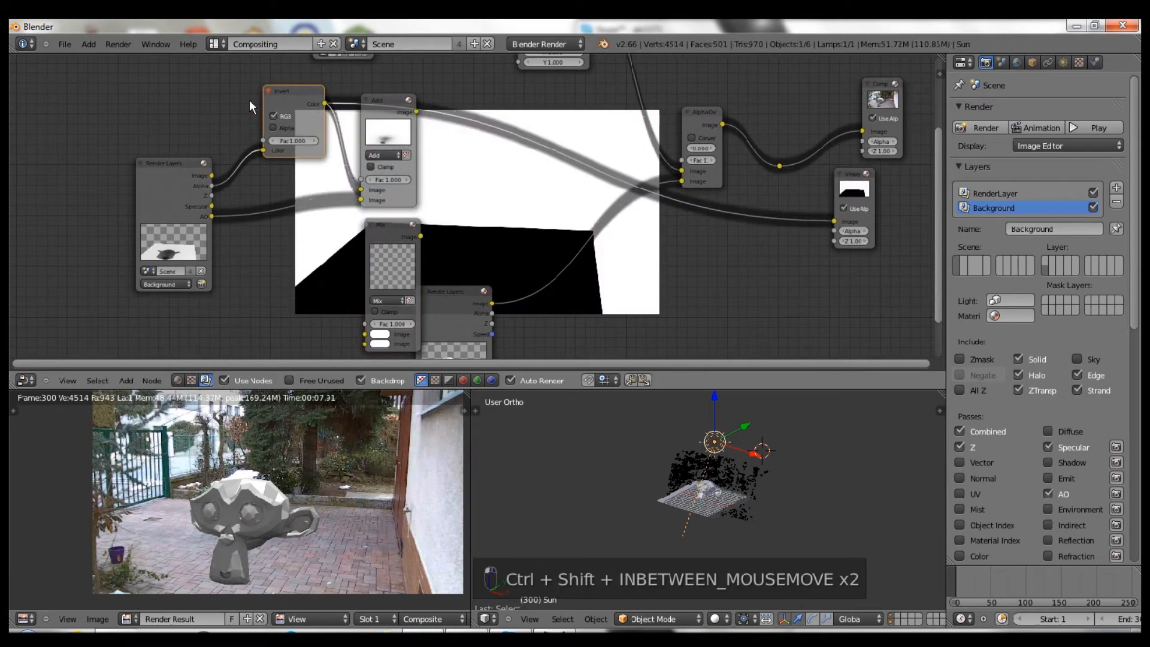
middle_click_drag(232, 207, 91, 212)
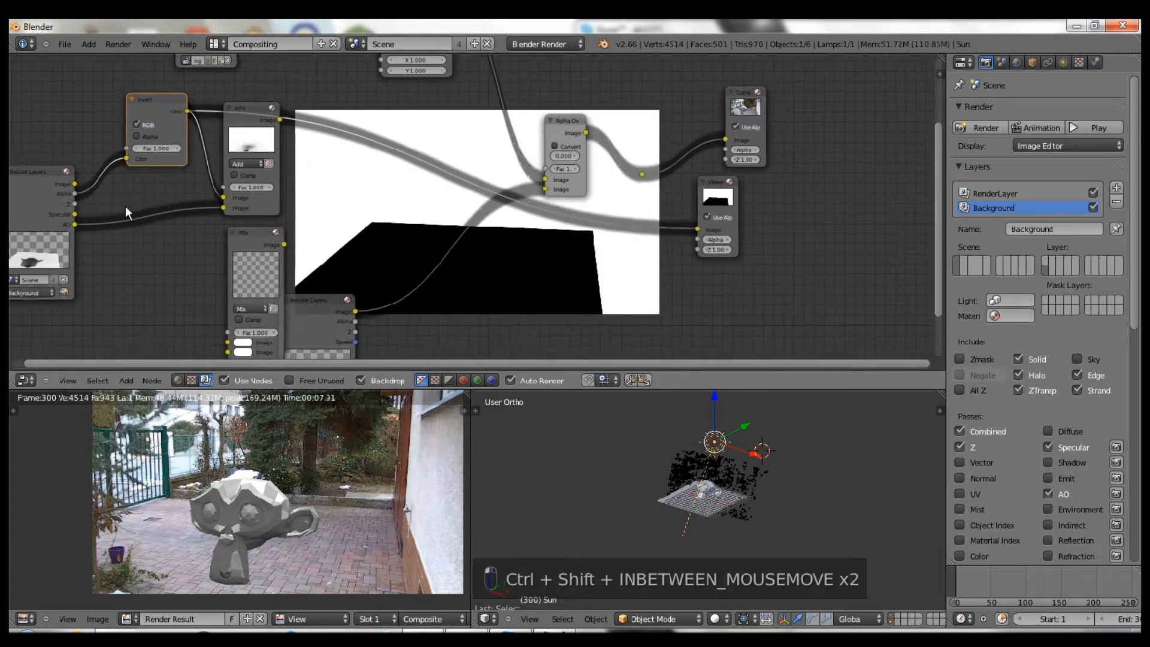
left_click(42, 203, "ctrl+shift")
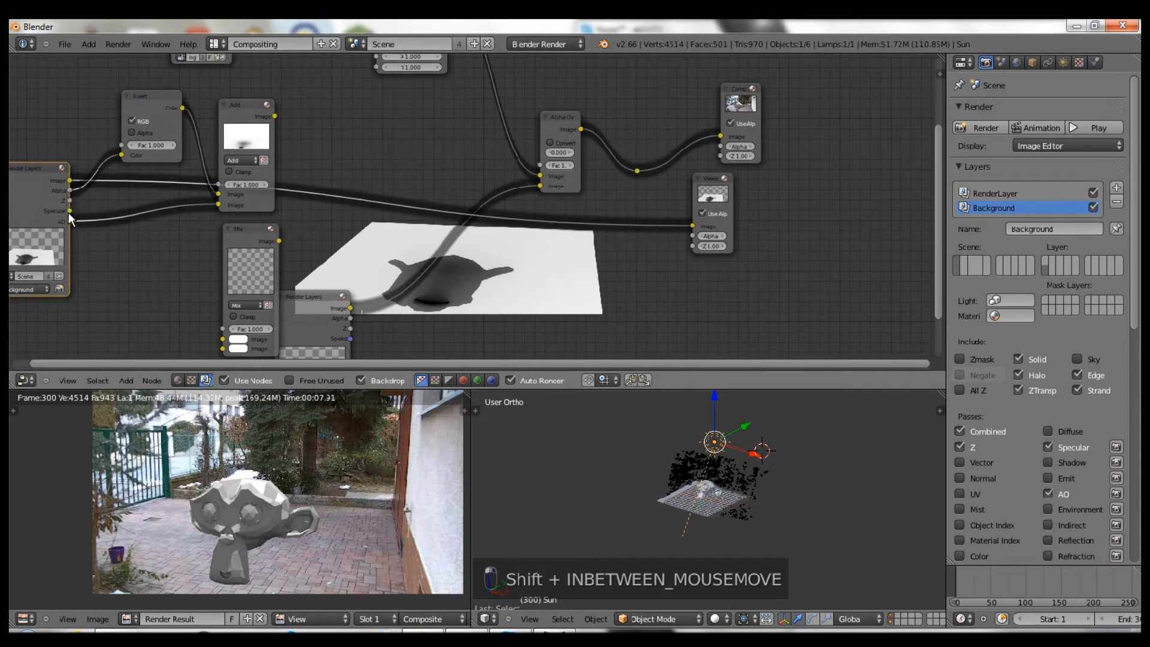
left_click_drag(68, 222, 693, 225)
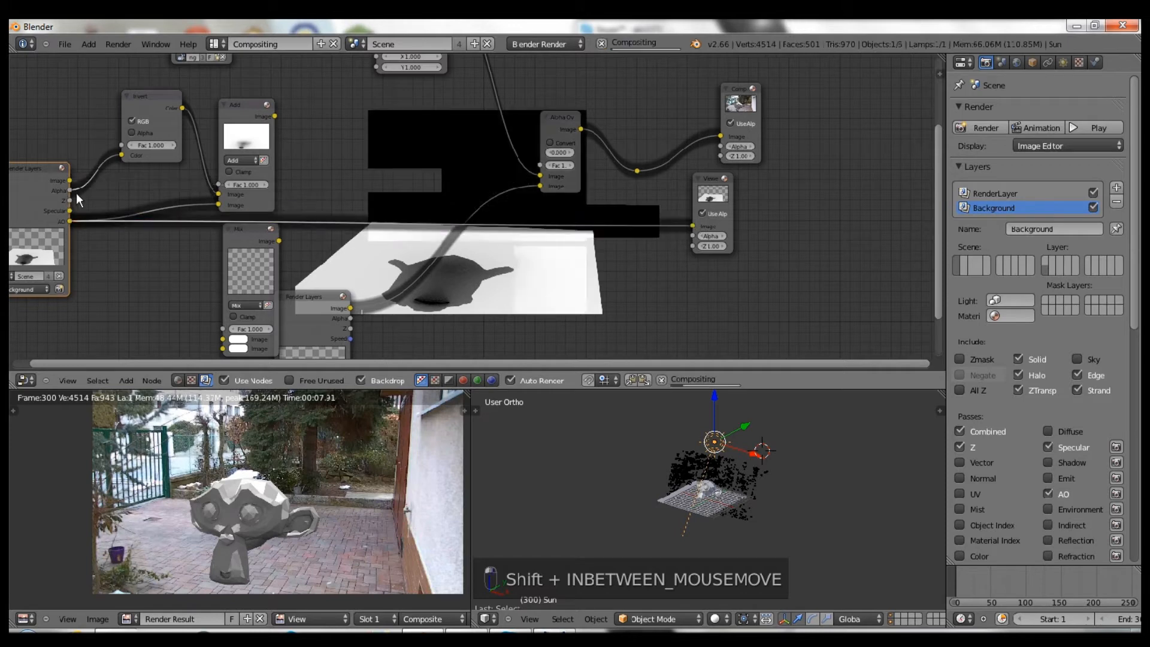
middle_click_drag(282, 223, 366, 205)
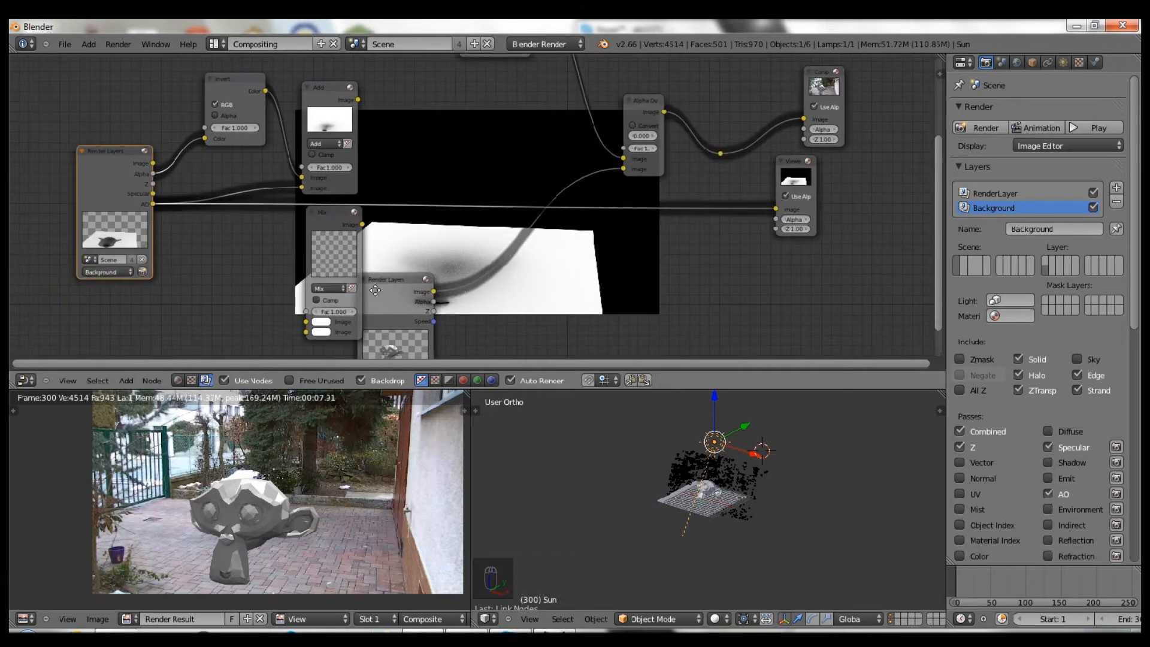
middle_click_drag(375, 290, 319, 283)
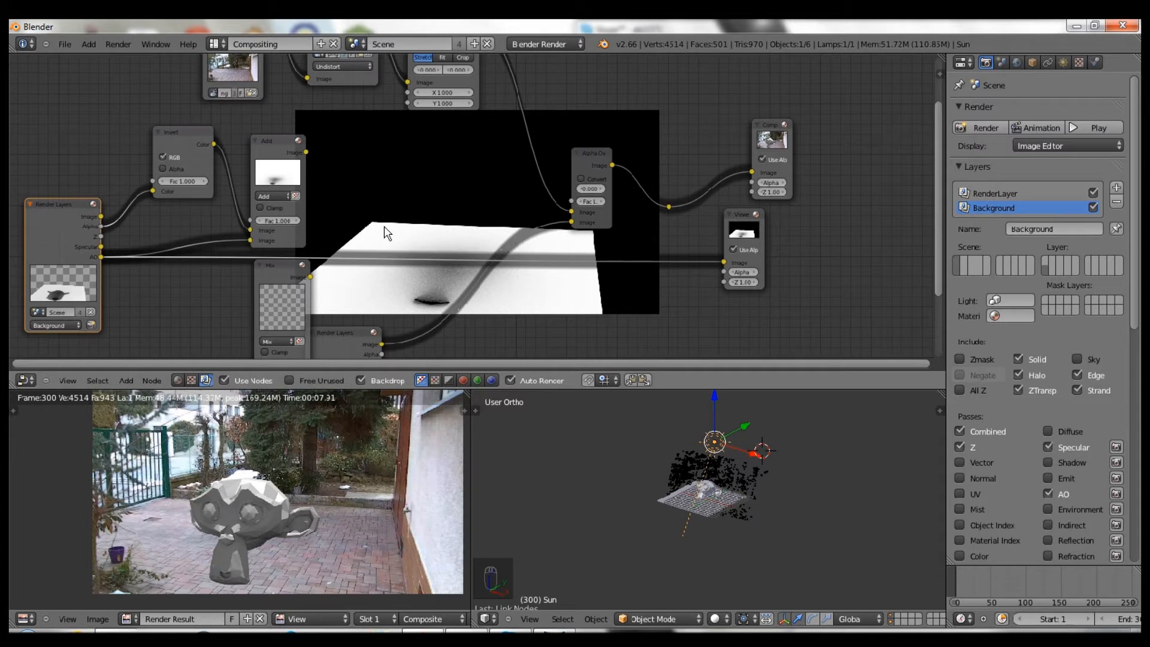
left_click(198, 138, "ctrl+shift")
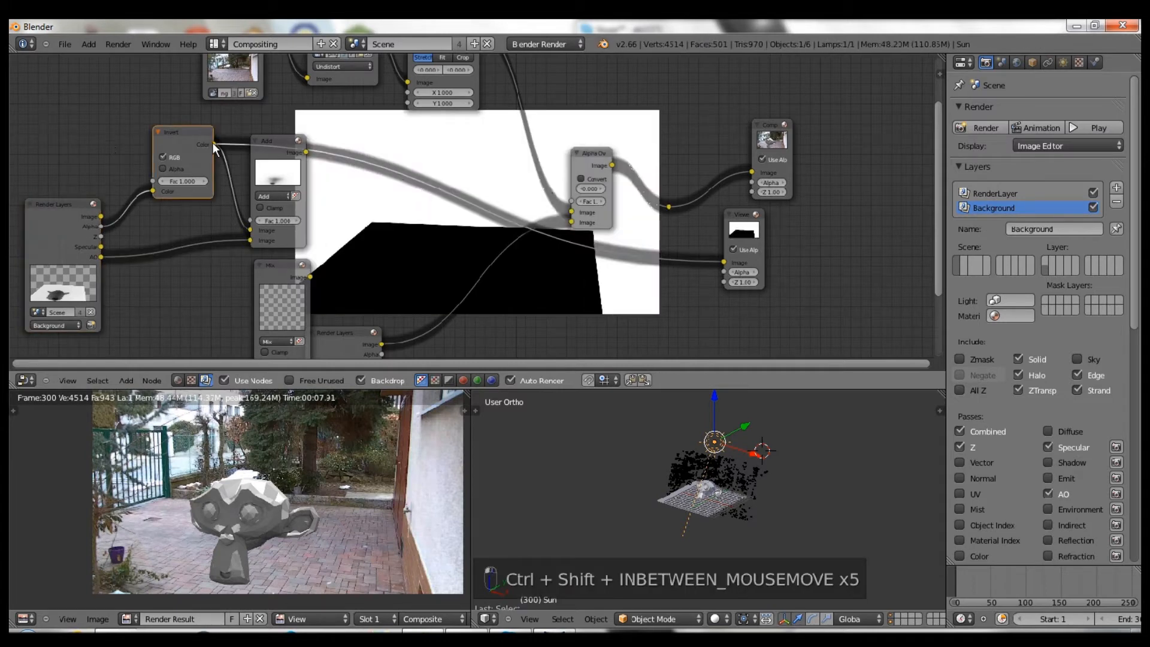
left_click(281, 149, "ctrl+shift")
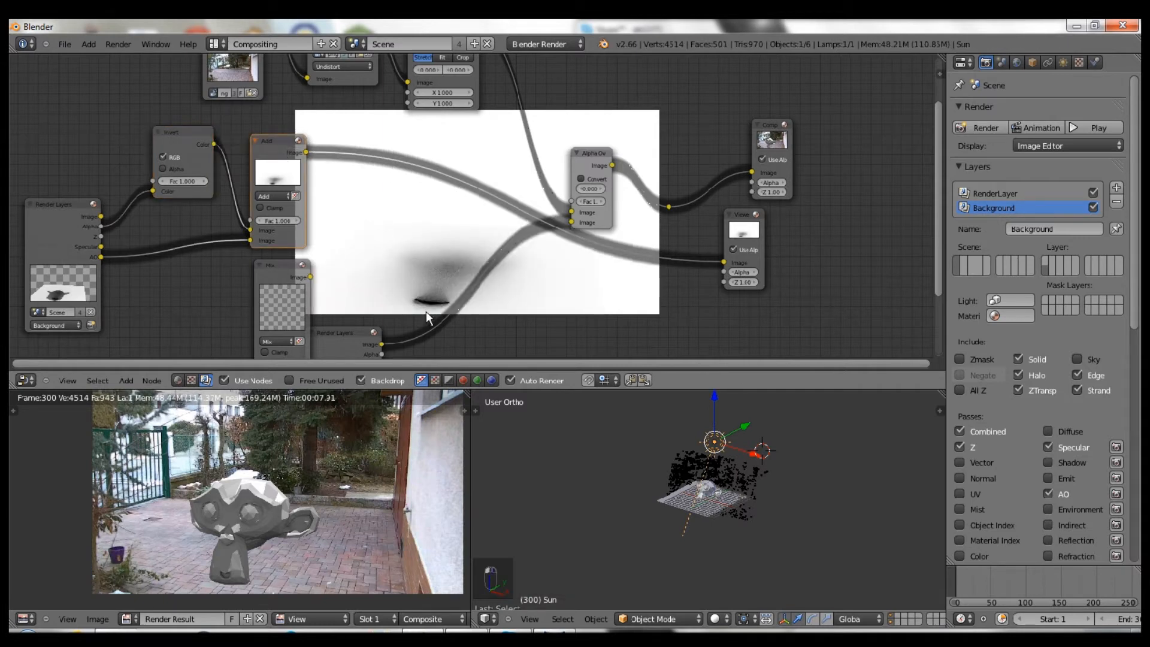
scroll(305, 287, "down", 2)
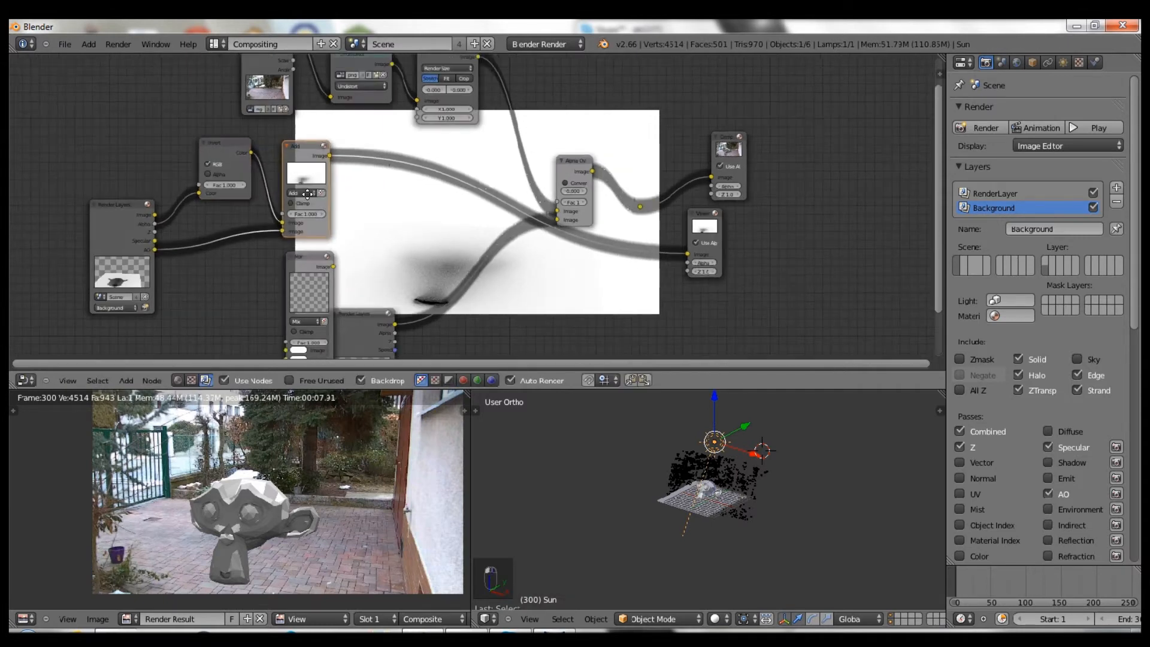
- Set the lower Mix node to Add, add a reroute on the Invert link, and connect Specular
middle_click_drag(309, 310, 313, 289)
left_click(312, 298)
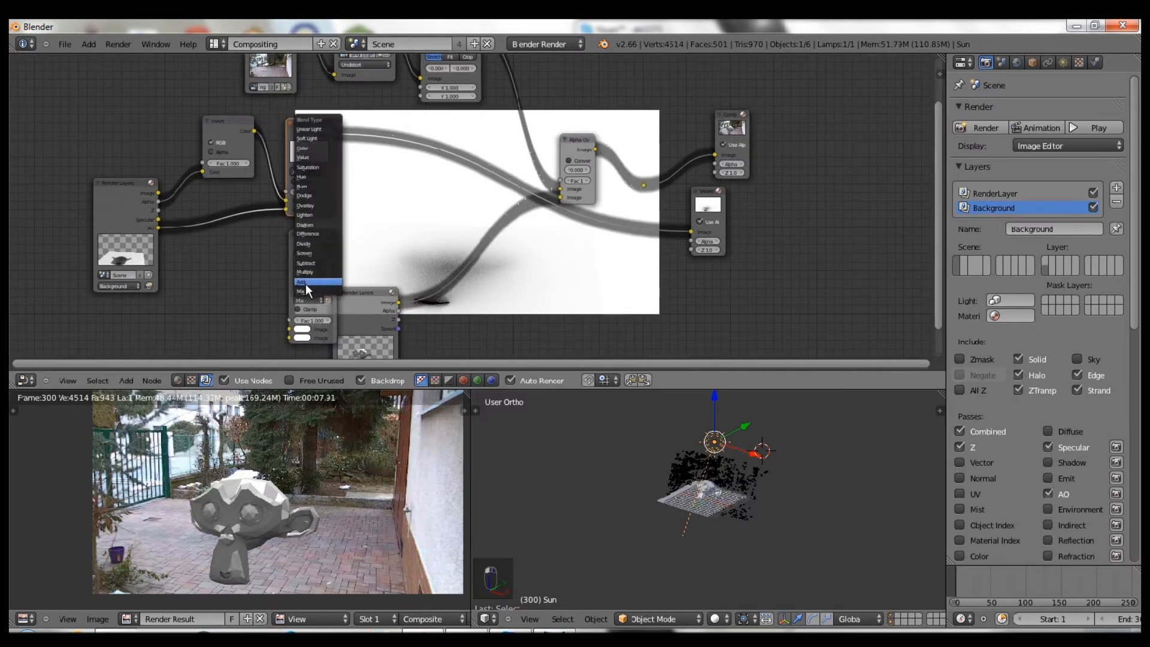
left_click(306, 281)
left_click(375, 323)
left_click_drag(357, 300, 392, 341)
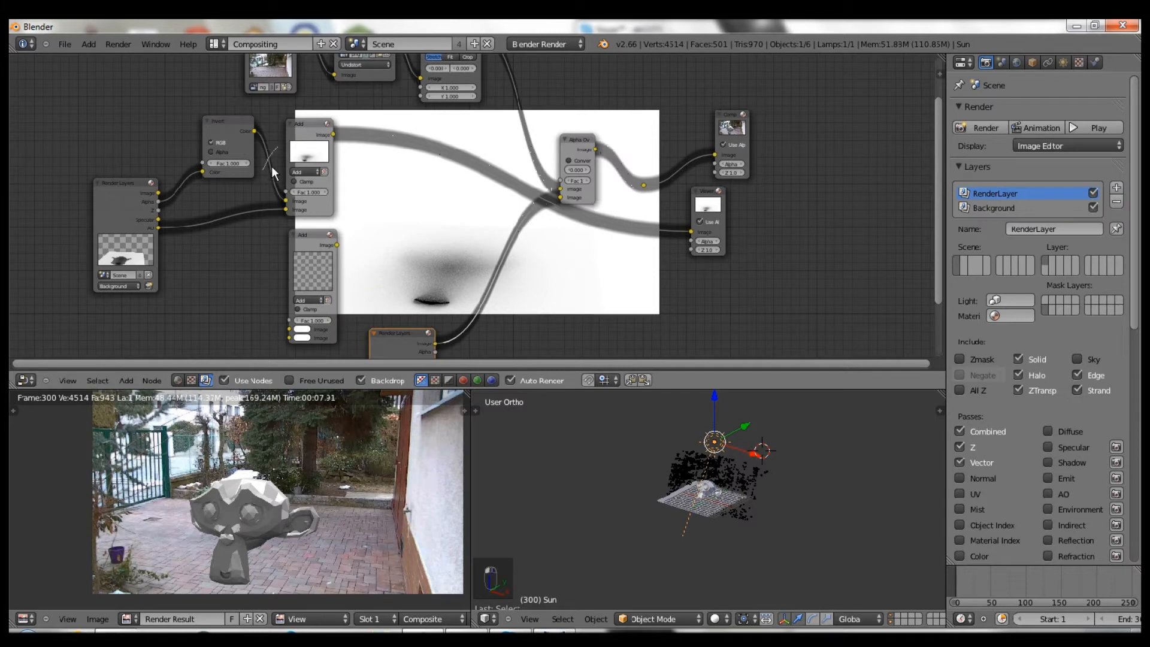
left_click_drag(272, 167, 272, 170, "shift")
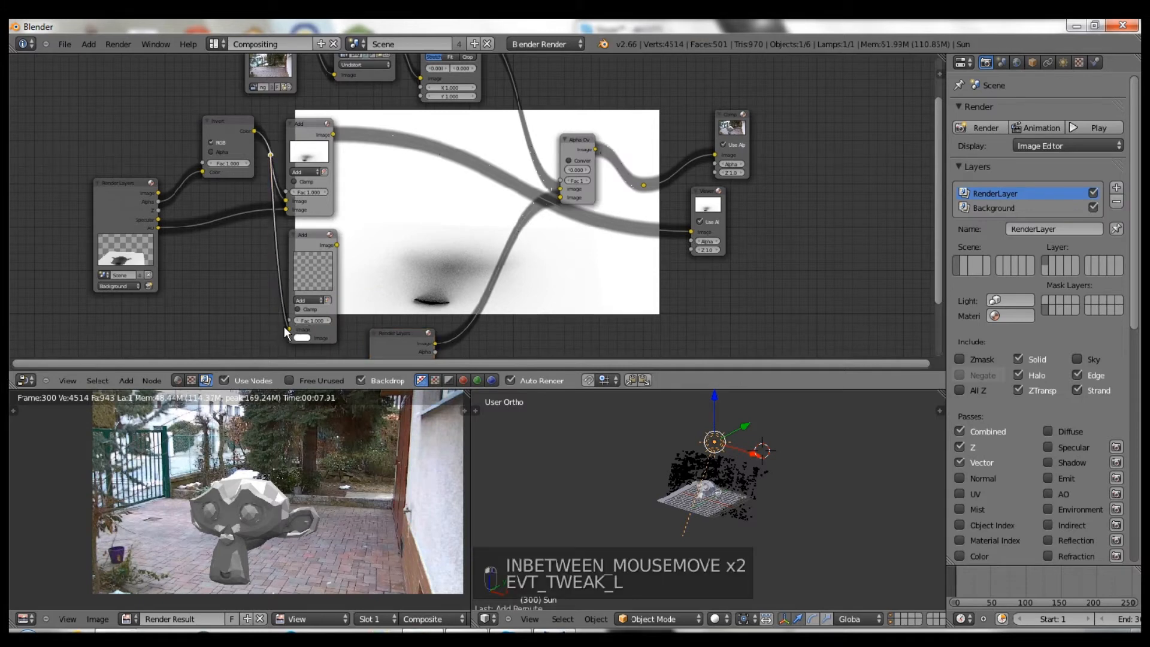
left_click_drag(159, 220, 288, 322)
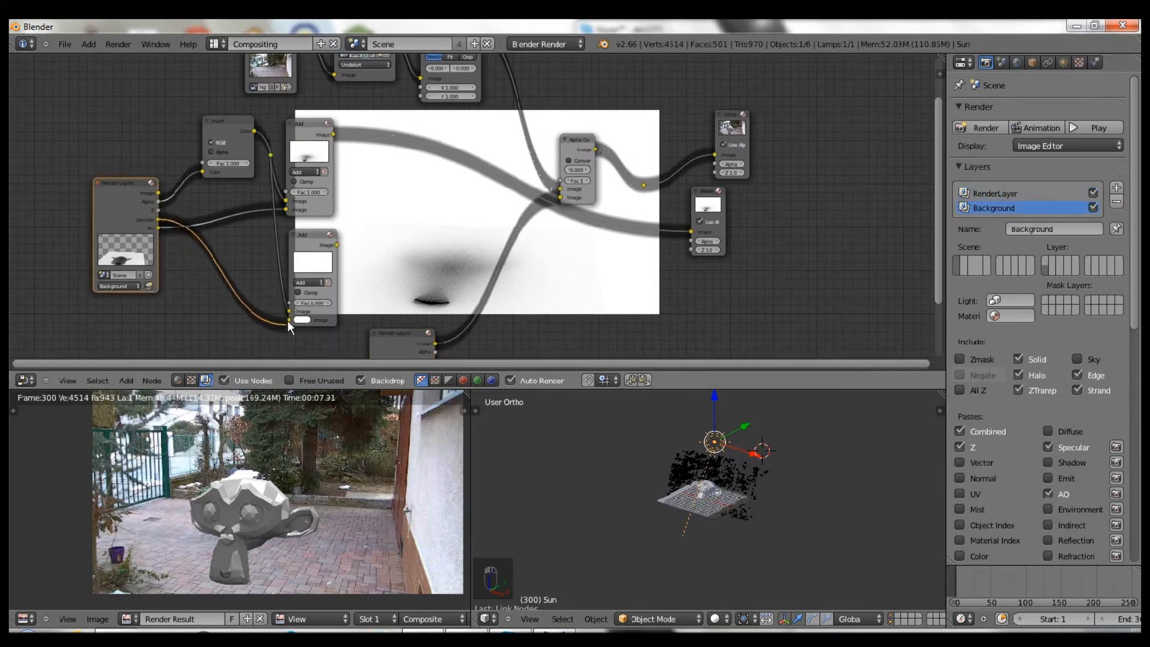
- Replace the Specular pass with Shadow, wire Shadow into the lower Add node, and duplicate it
scroll(346, 252, "up", 2)
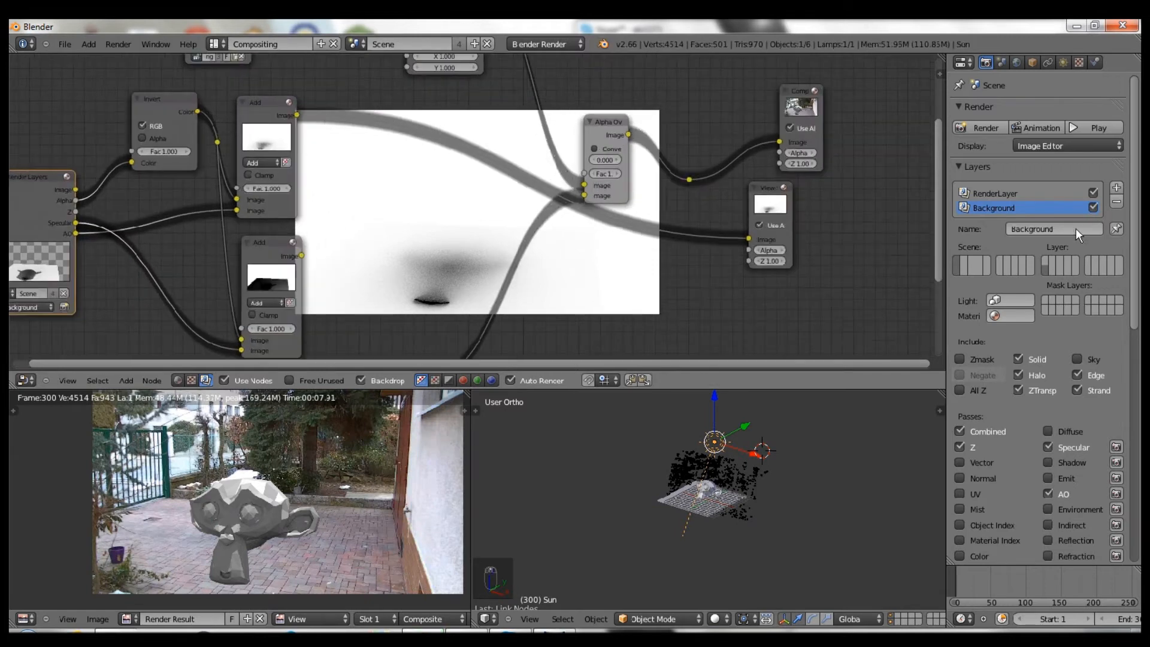
left_click(1048, 451)
left_click(1050, 462)
left_click_drag(74, 224, 242, 349)
key("ctrl+z")
key("ctrl+z")
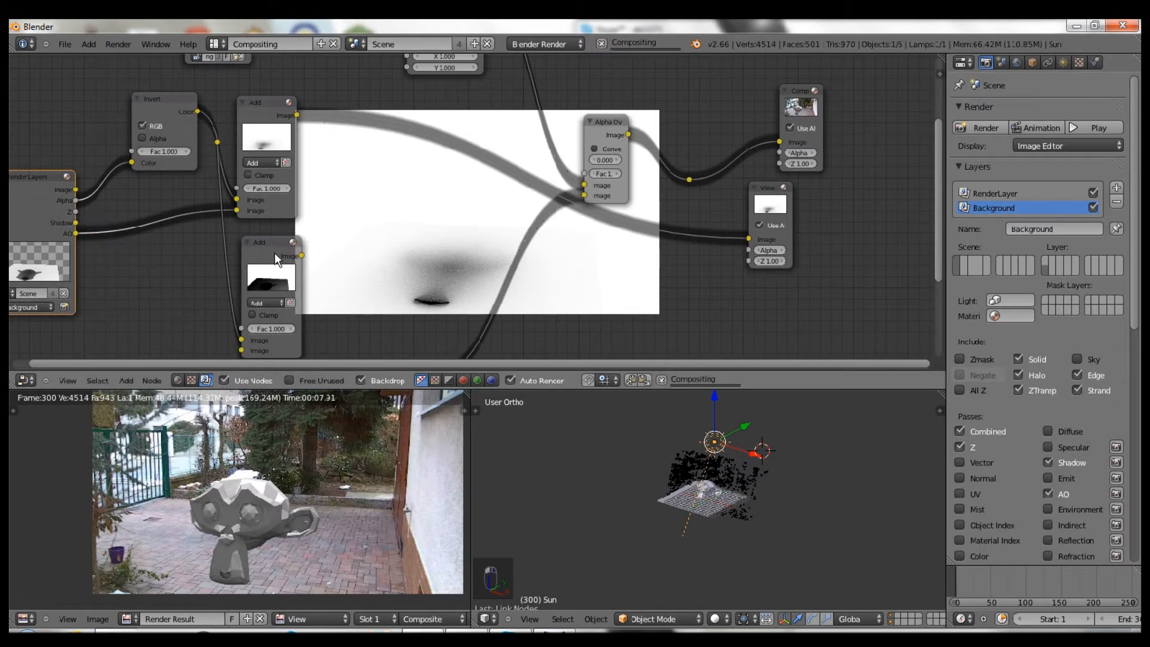
left_click_drag(75, 223, 240, 341)
left_click(281, 264)
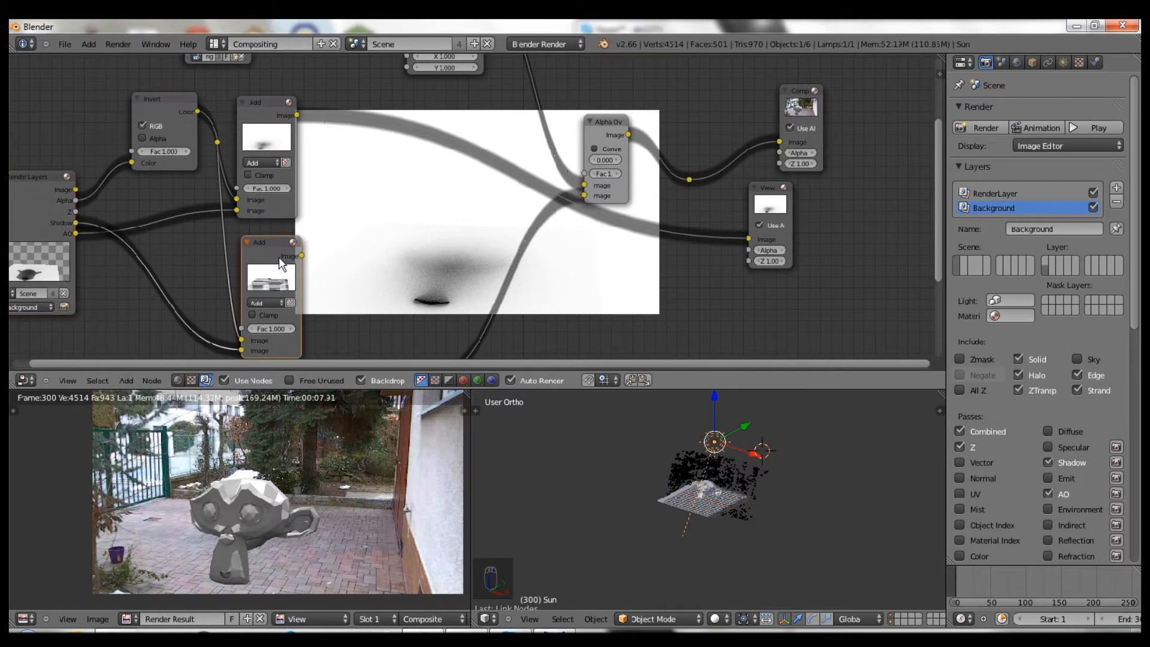
key("shift+d")
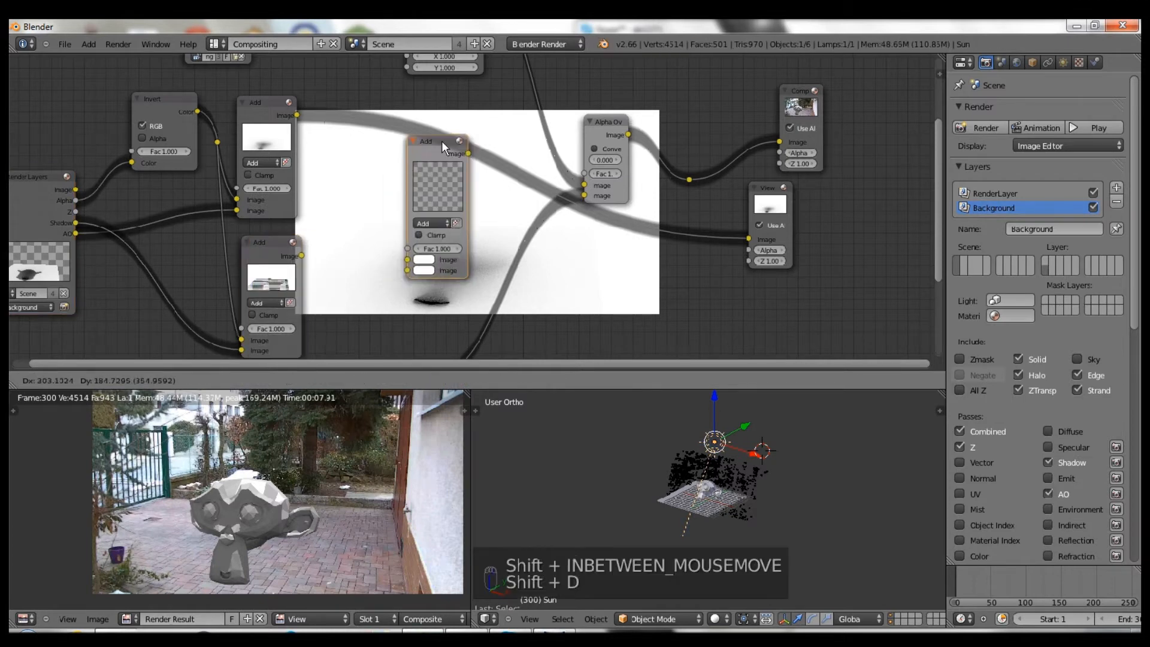
- Make the duplicate a Multiply node with the lower Add result in its second Image input
left_click(416, 194)
left_click(429, 203)
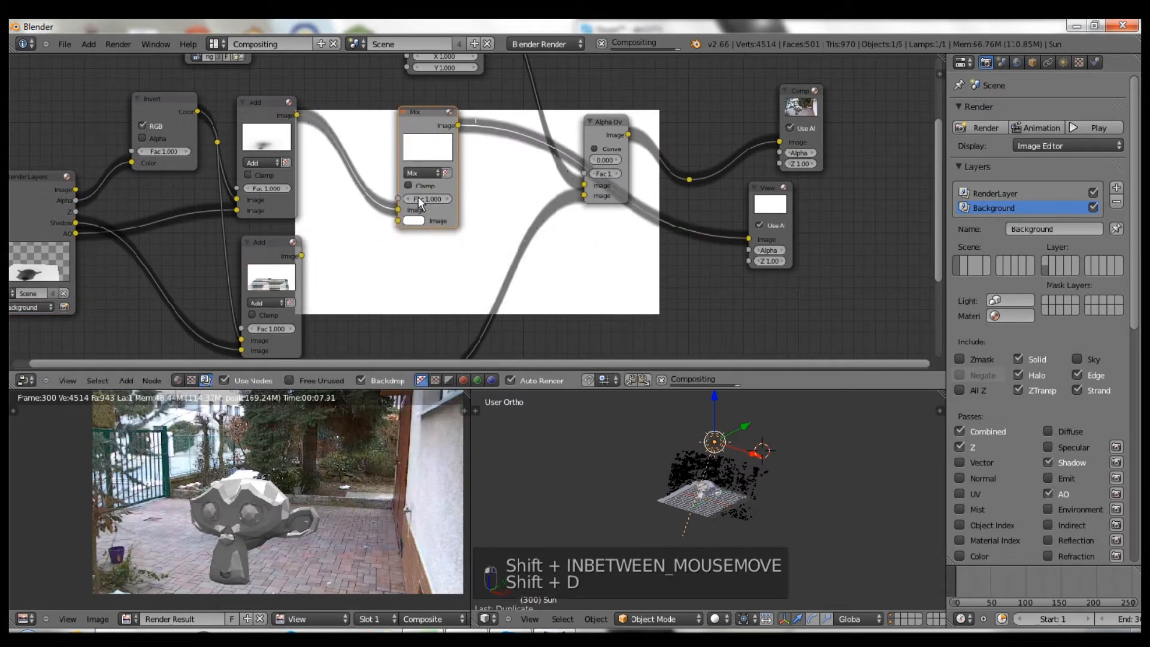
left_click(423, 173)
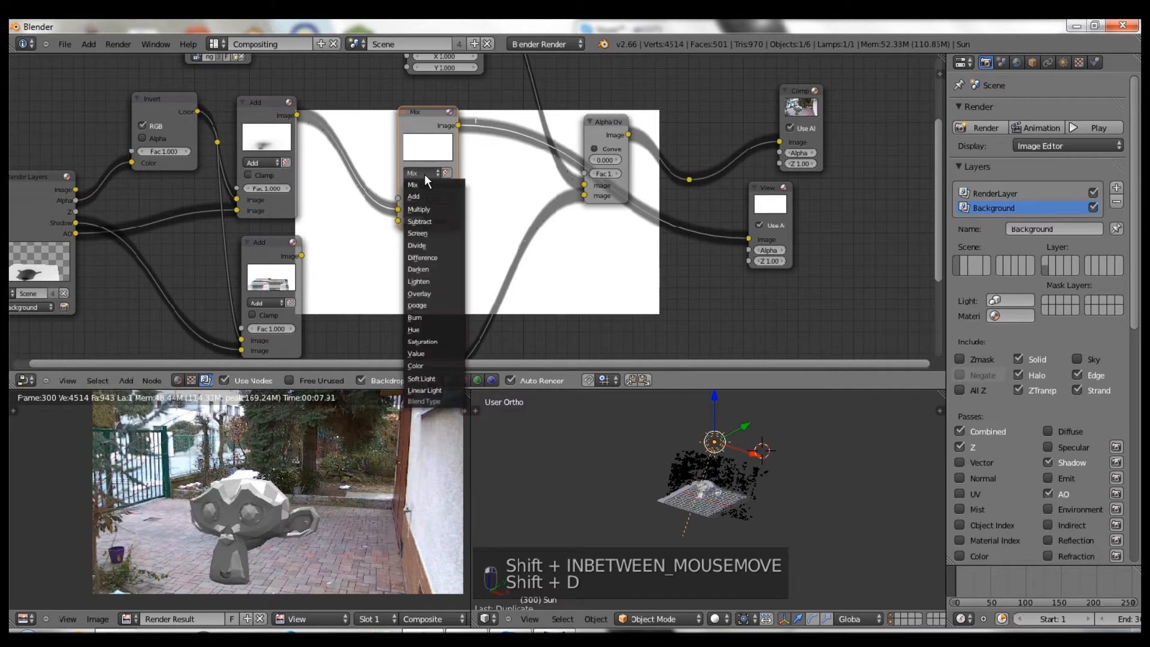
left_click(431, 209)
key("g")
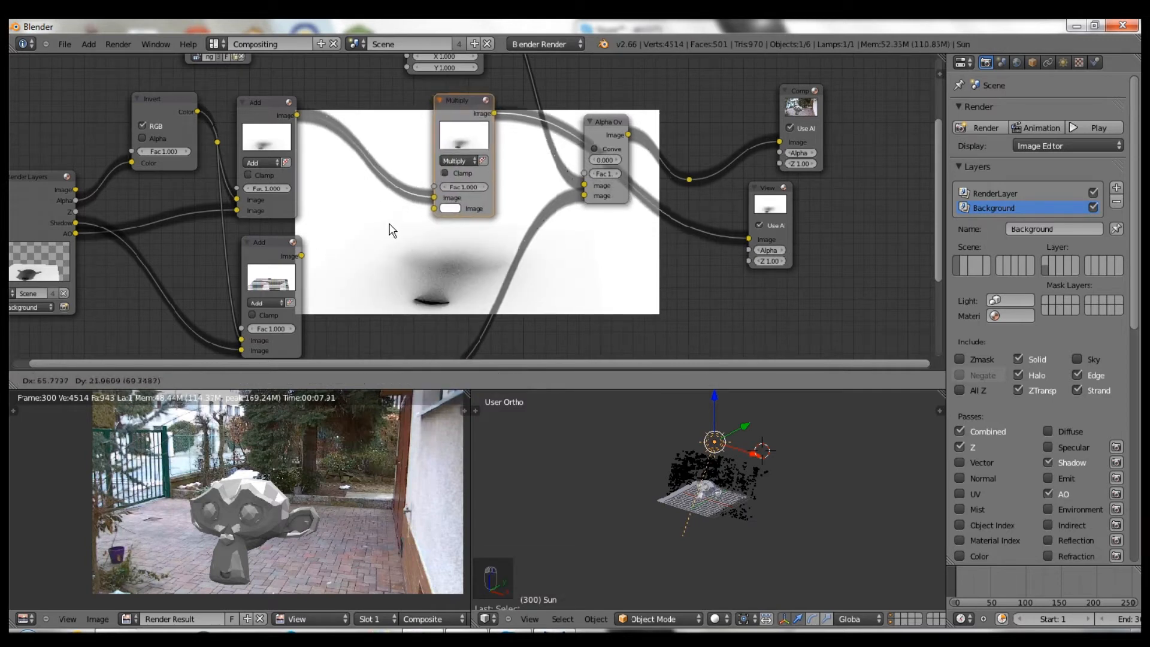
left_click(333, 248)
left_click_drag(301, 256, 375, 227)
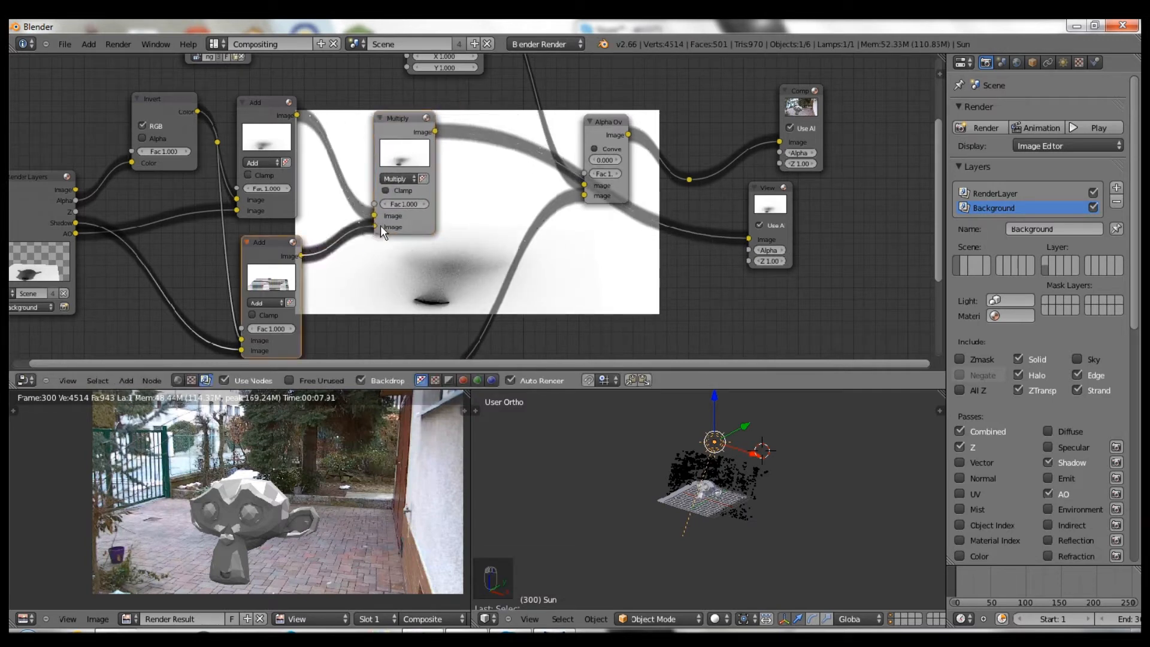
- Re-render the scene and lower the Multiply factor to 0.400
left_click(982, 128)
scroll(476, 173, "down", 1)
middle_click_drag(476, 173, 375, 211)
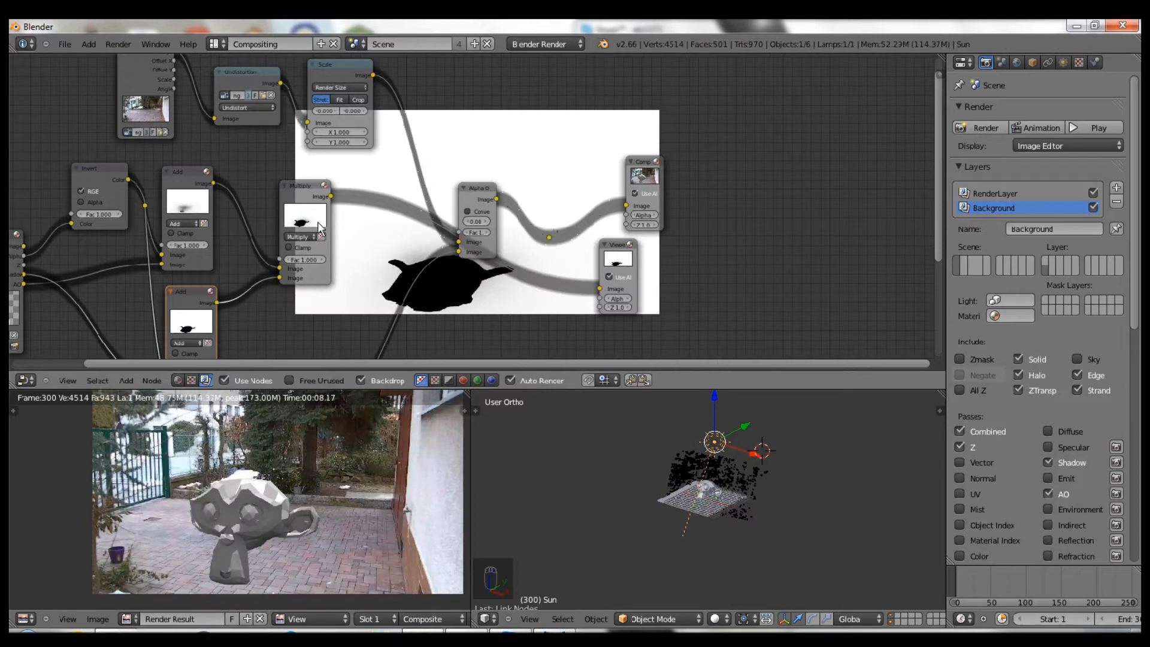
scroll(317, 221, "up", 4)
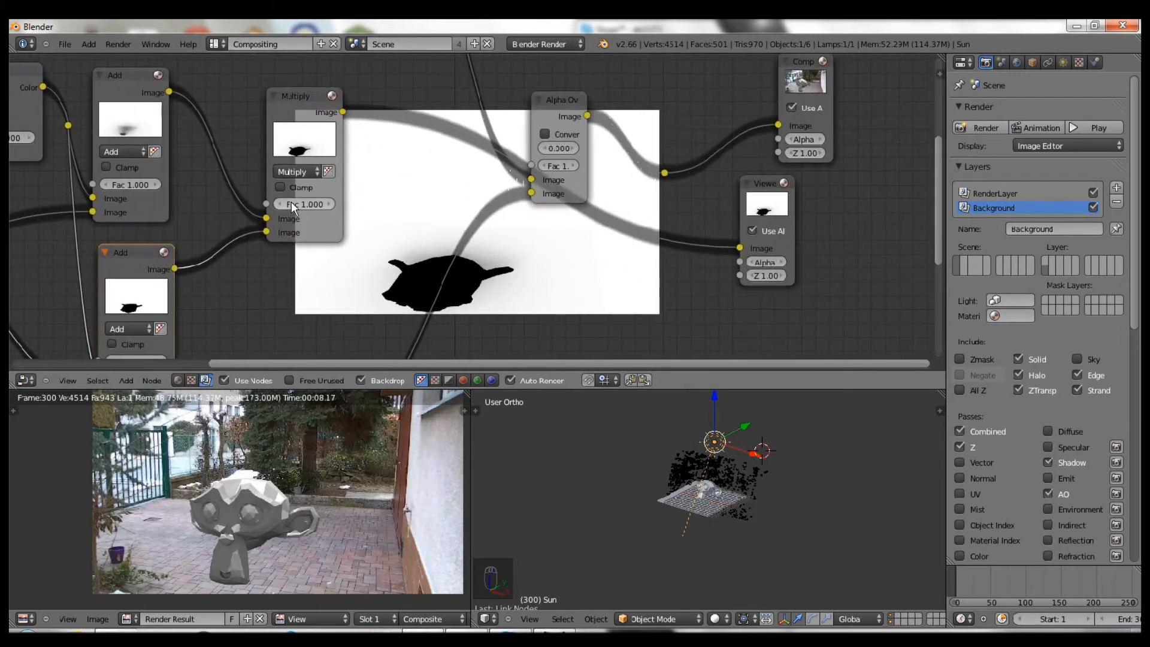
left_click(282, 203)
left_click(279, 203)
left_click(279, 203)
left_click(279, 203)
left_click(279, 203)
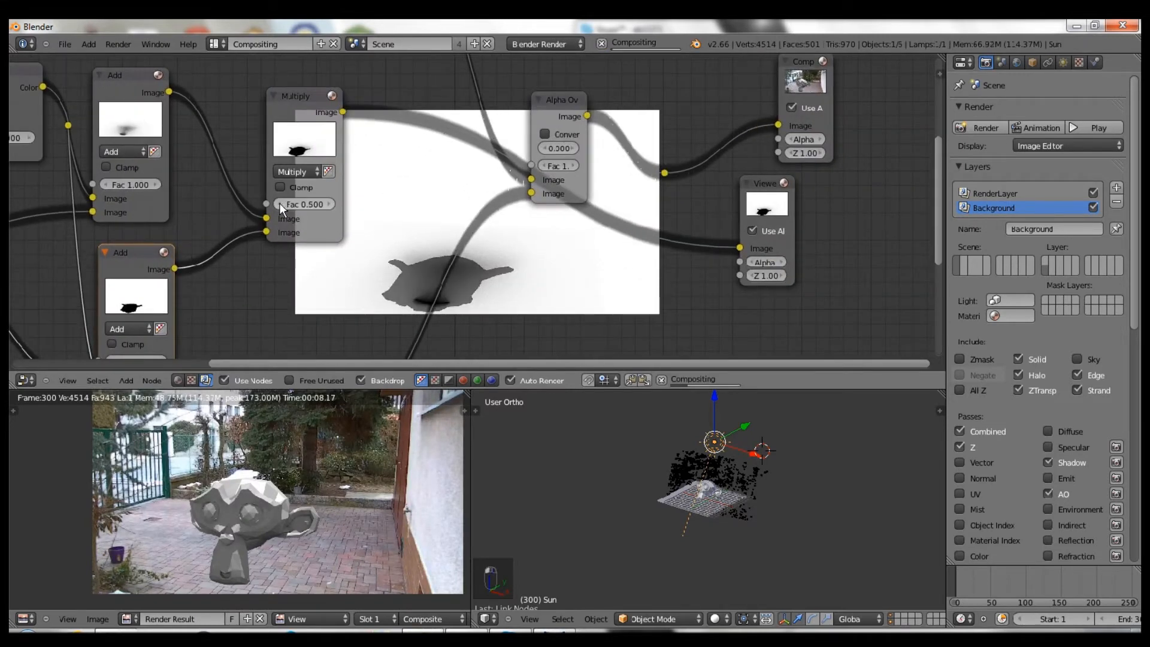
left_click(279, 203)
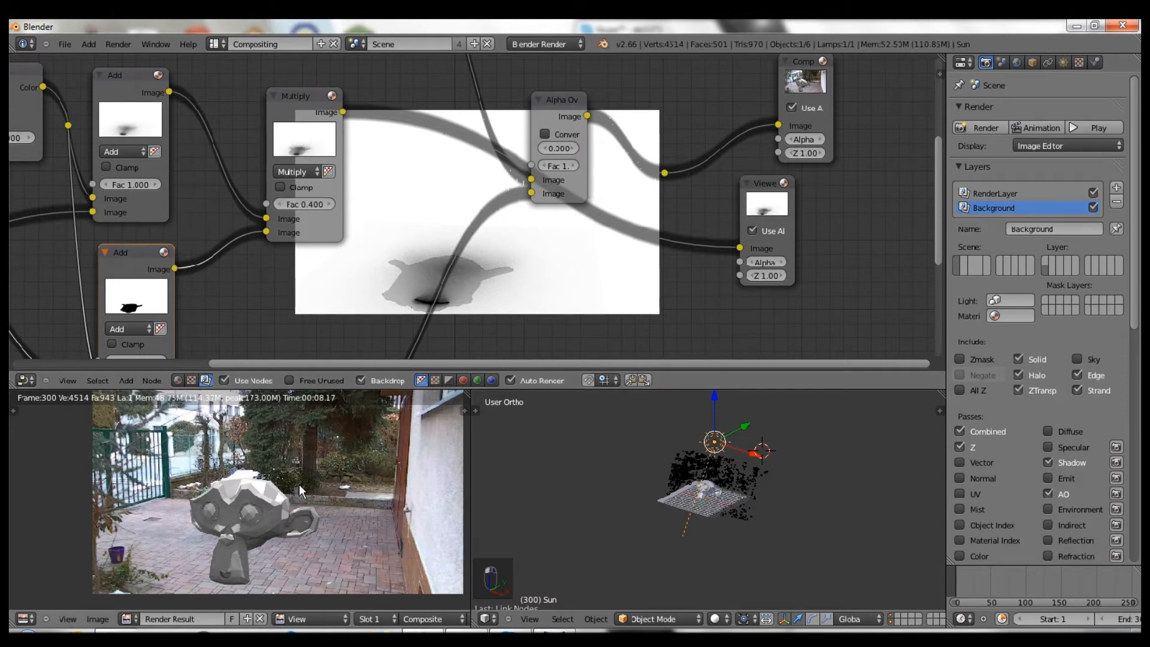
scroll(162, 477, "up", 1)
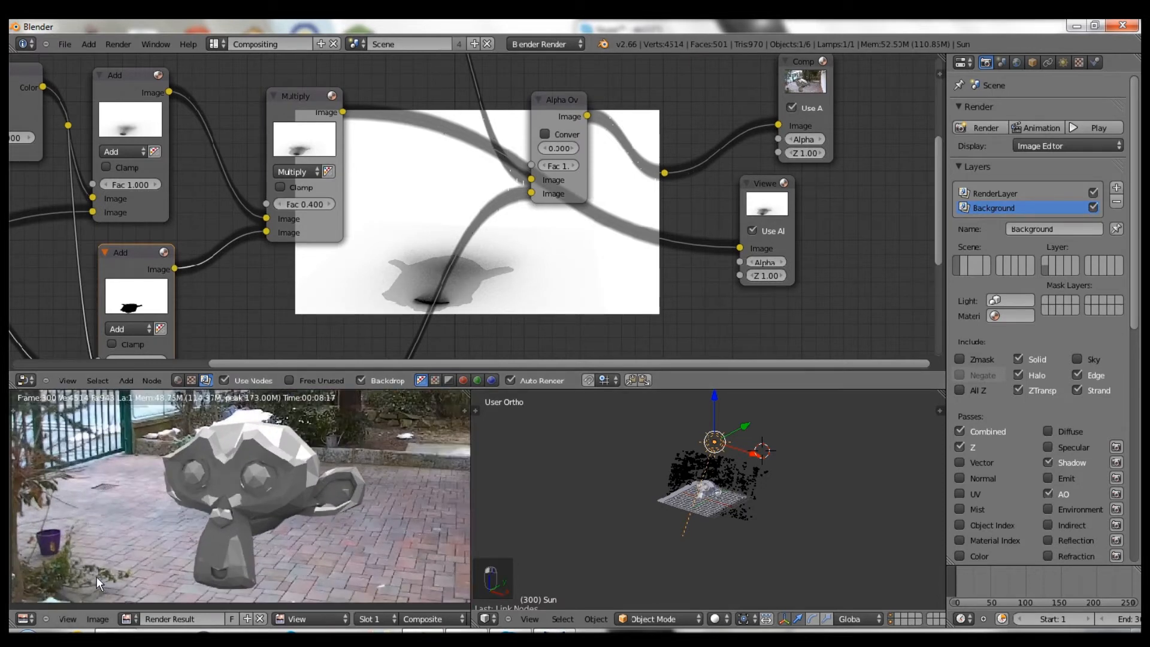
scroll(205, 465, "up", 1)
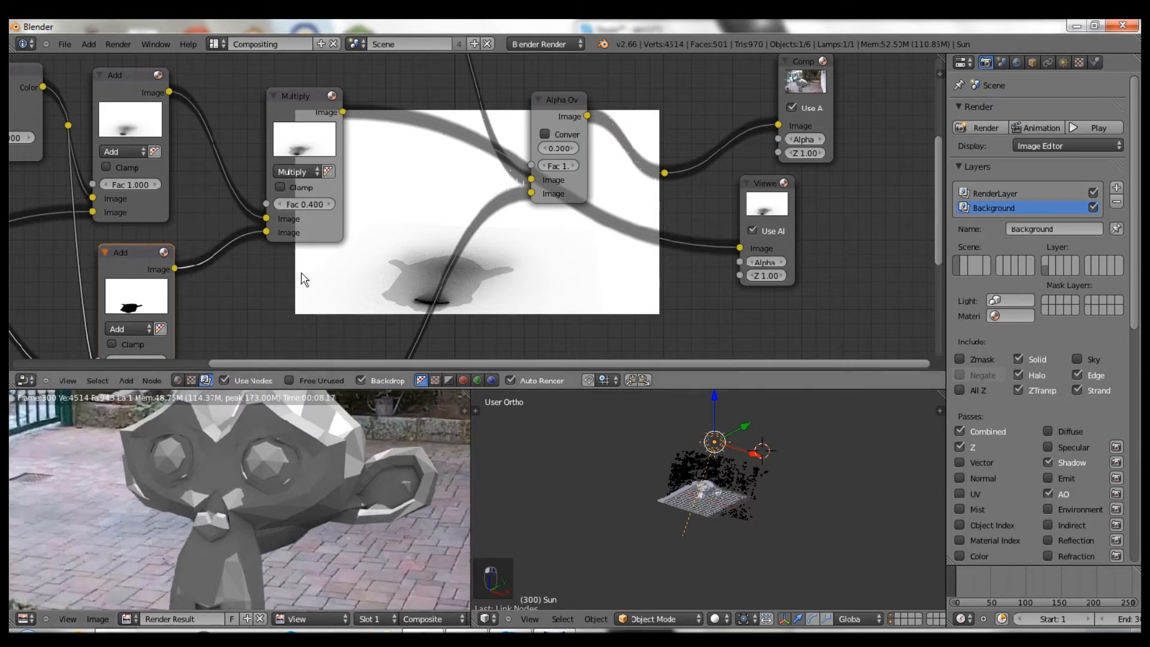
scroll(335, 191, "down", 2)
- Duplicate the Multiply node into the upper footage link and feed it the lower Multiply result
left_click_drag(320, 152, 314, 155)
key("shift+d")
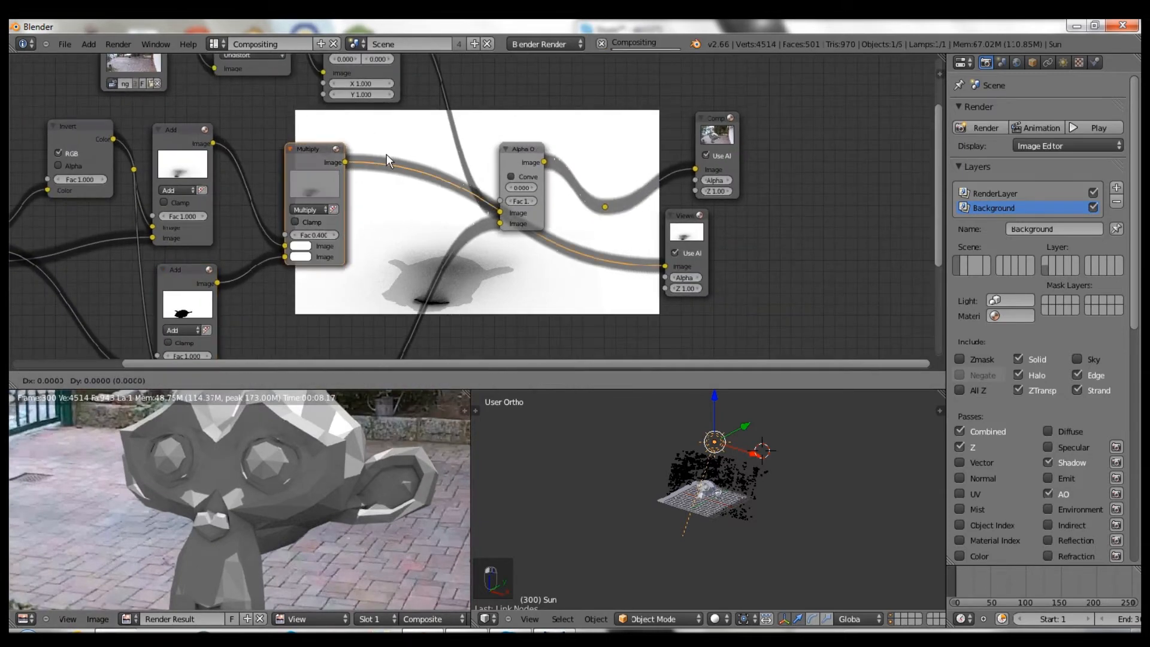
left_click(455, 118)
scroll(491, 177, "down", 1)
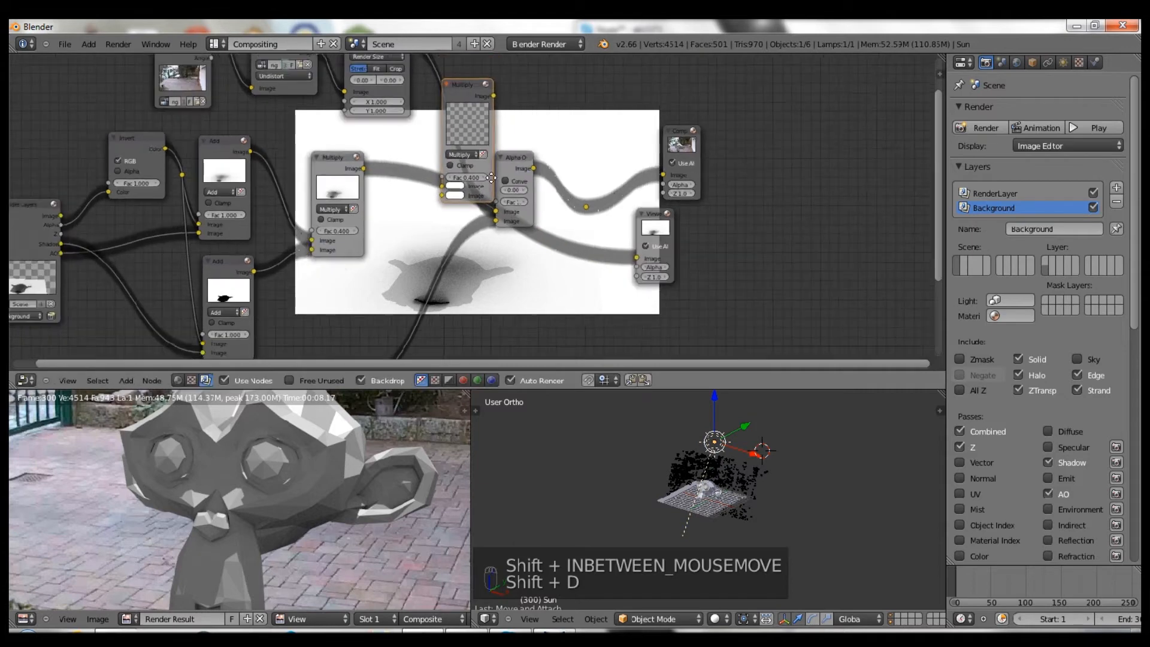
middle_click_drag(491, 177, 487, 197)
scroll(486, 197, "up", 1)
key("g")
left_click(472, 144)
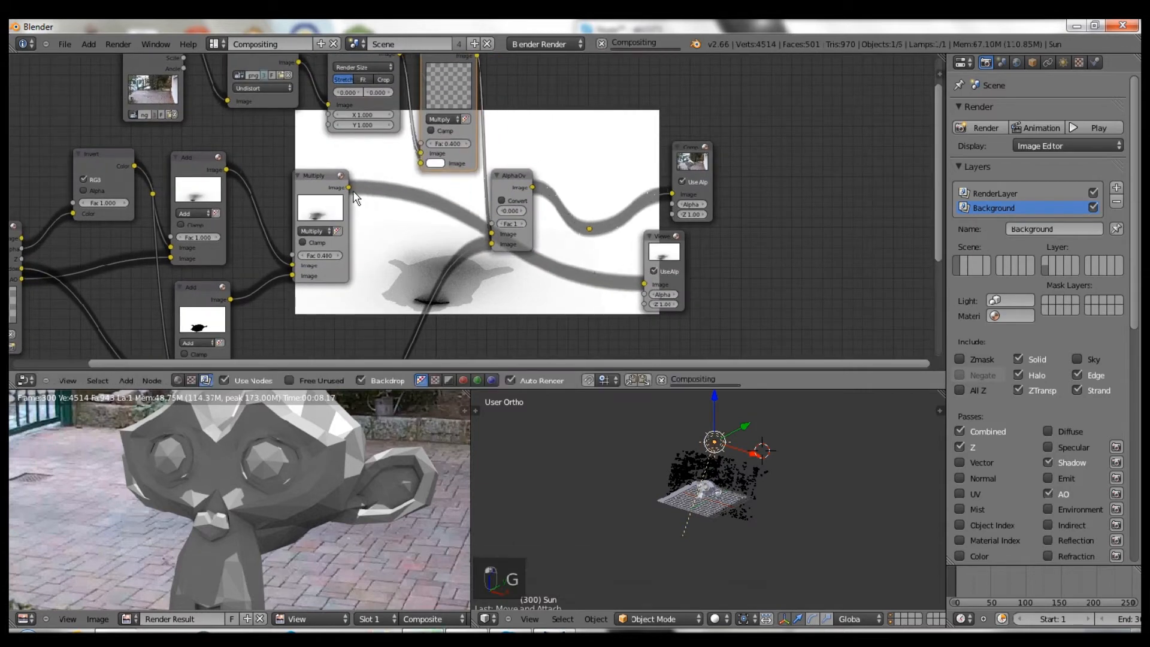
left_click_drag(348, 187, 410, 159)
- Preview the upper Multiply output and raise its factor to 0.700
left_click(589, 228, "ctrl+shift")
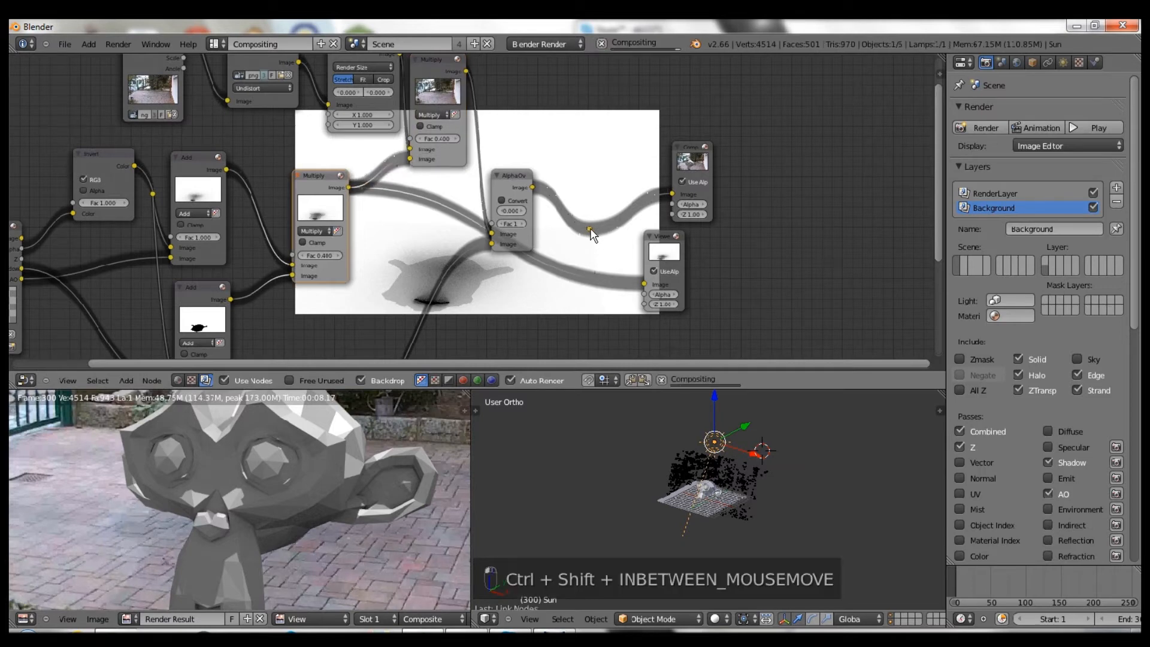
scroll(590, 226, "down", 2)
middle_click_drag(572, 204, 545, 218)
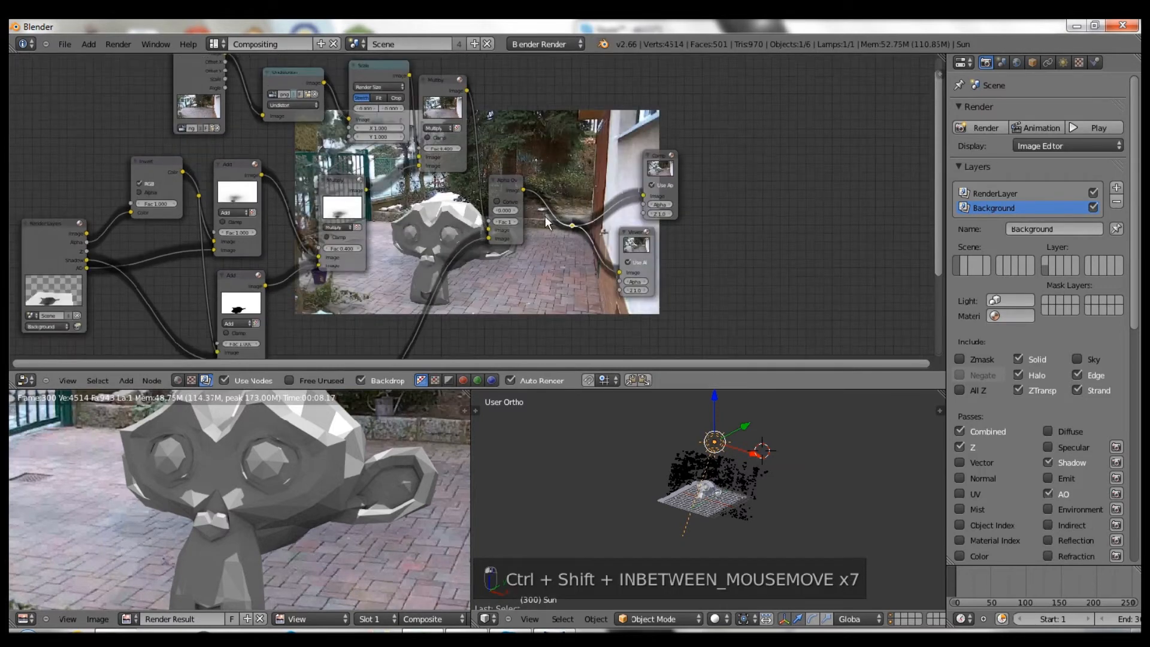
left_click(419, 98, "ctrl+shift")
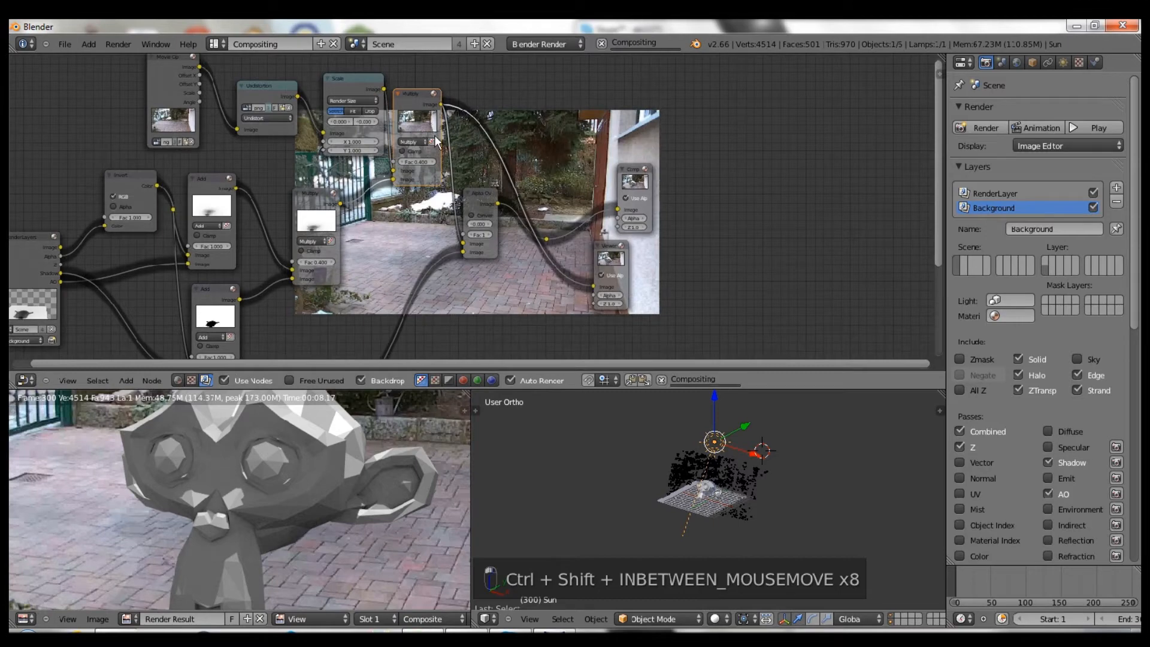
left_click_drag(435, 137, 441, 149)
scroll(441, 150, "up", 3)
middle_click_drag(473, 182, 420, 214)
left_click(372, 204)
left_click(372, 204)
left_click(371, 204)
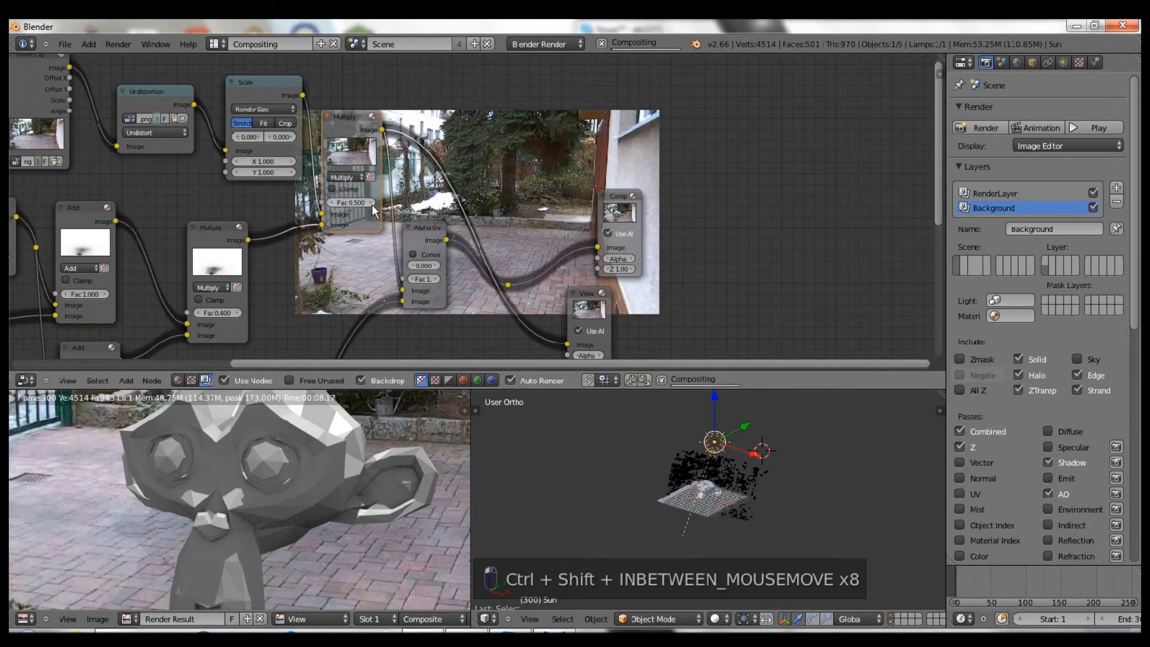
- Set the lower Multiply factor to 0.300 and preview the reroute output
middle_click_drag(379, 159, 552, 85)
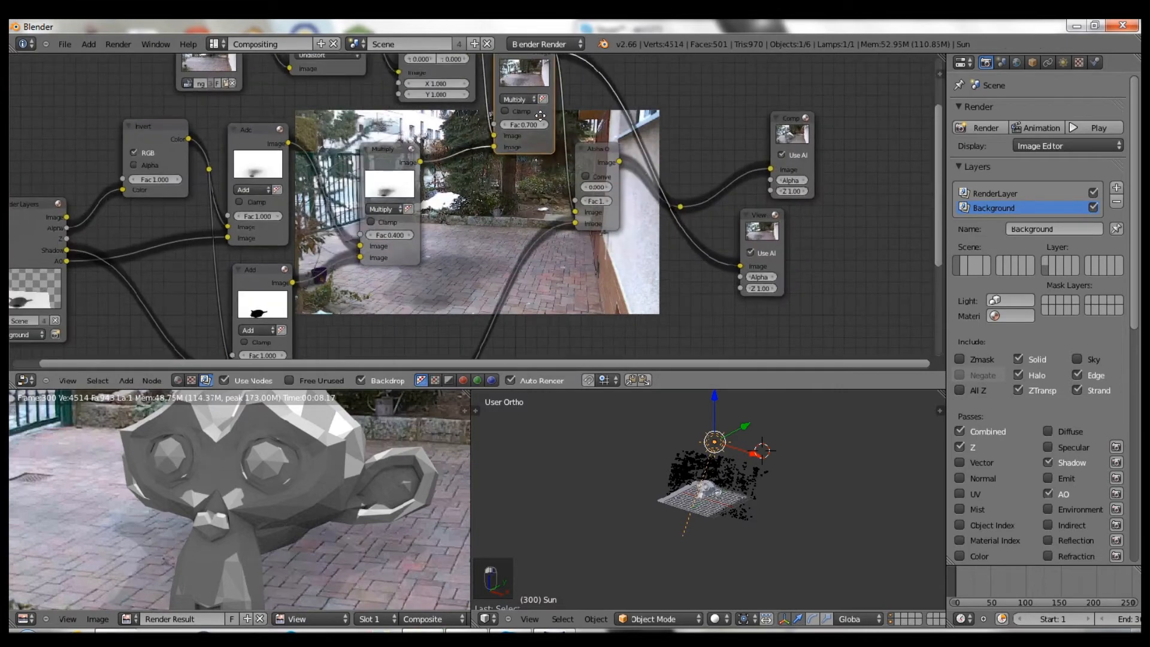
scroll(504, 187, "up", 3)
middle_click_drag(503, 188, 425, 188)
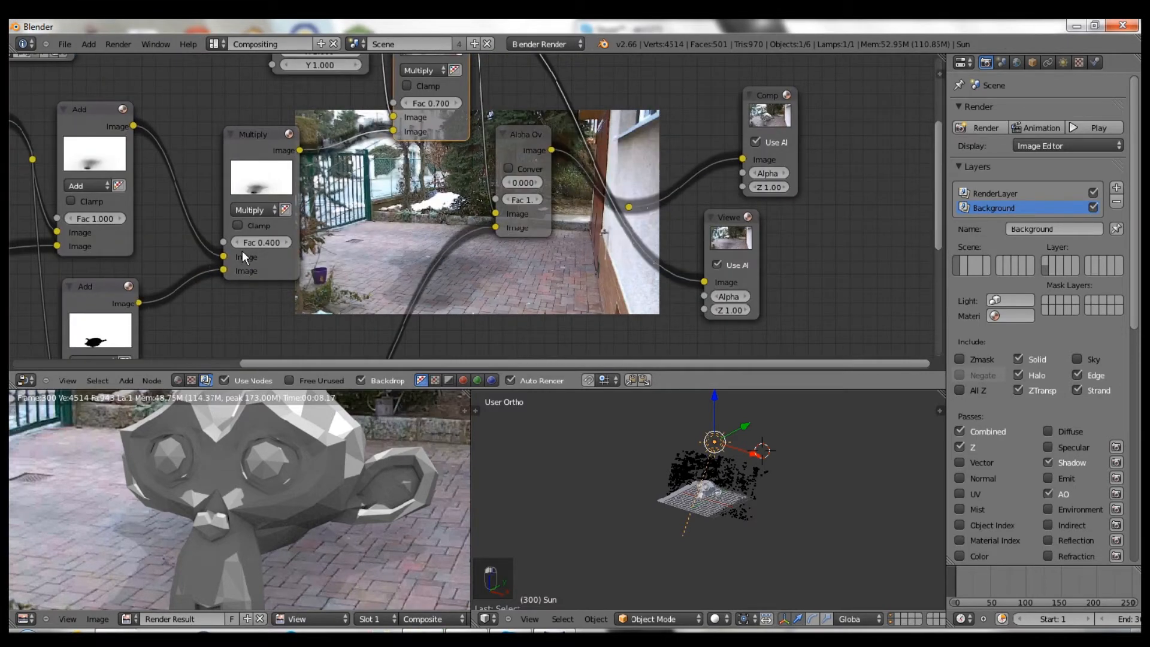
left_click_drag(273, 233, 271, 234)
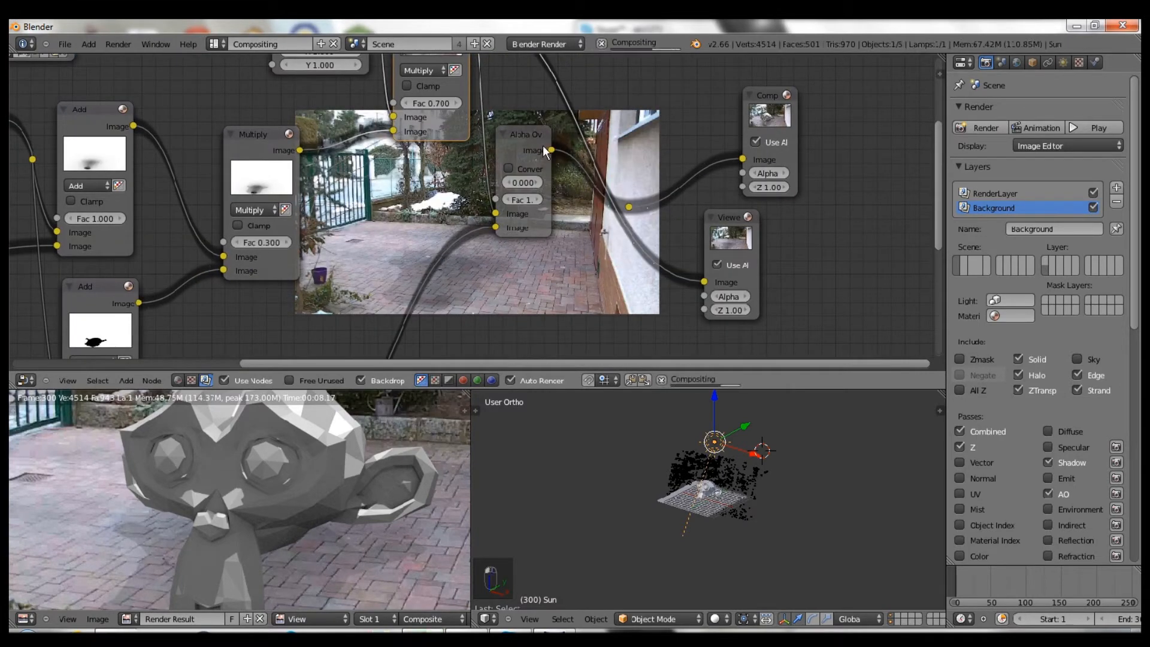
left_click(628, 207, "ctrl+shift")
- Reconnect the Scale node's output in the node tree
middle_click_drag(666, 127, 515, 135)
scroll(515, 135, "down", 1)
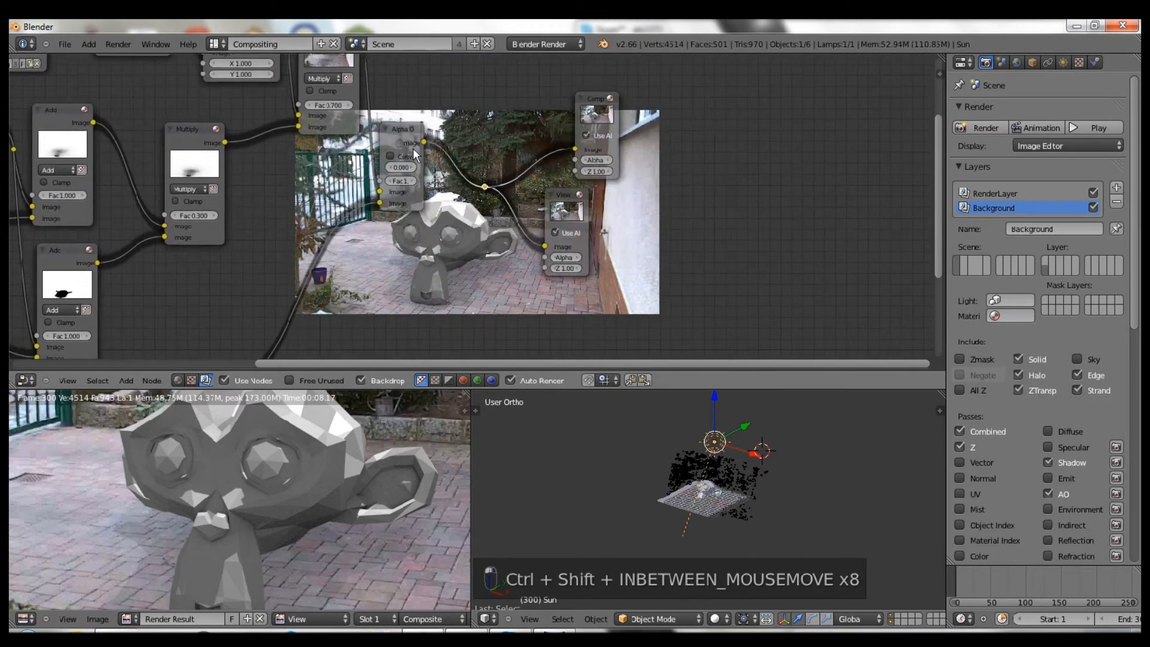
scroll(287, 167, "down", 4)
middle_click_drag(282, 115, 248, 153)
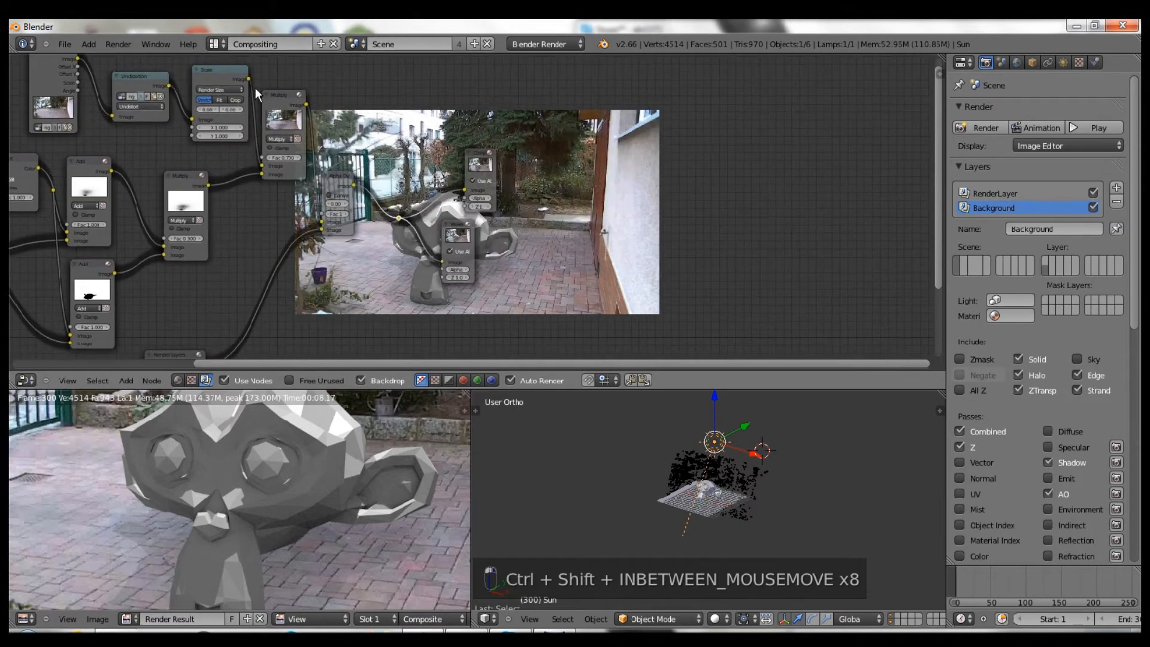
middle_click_drag(379, 97, 325, 236)
left_click_drag(194, 219, 210, 303)
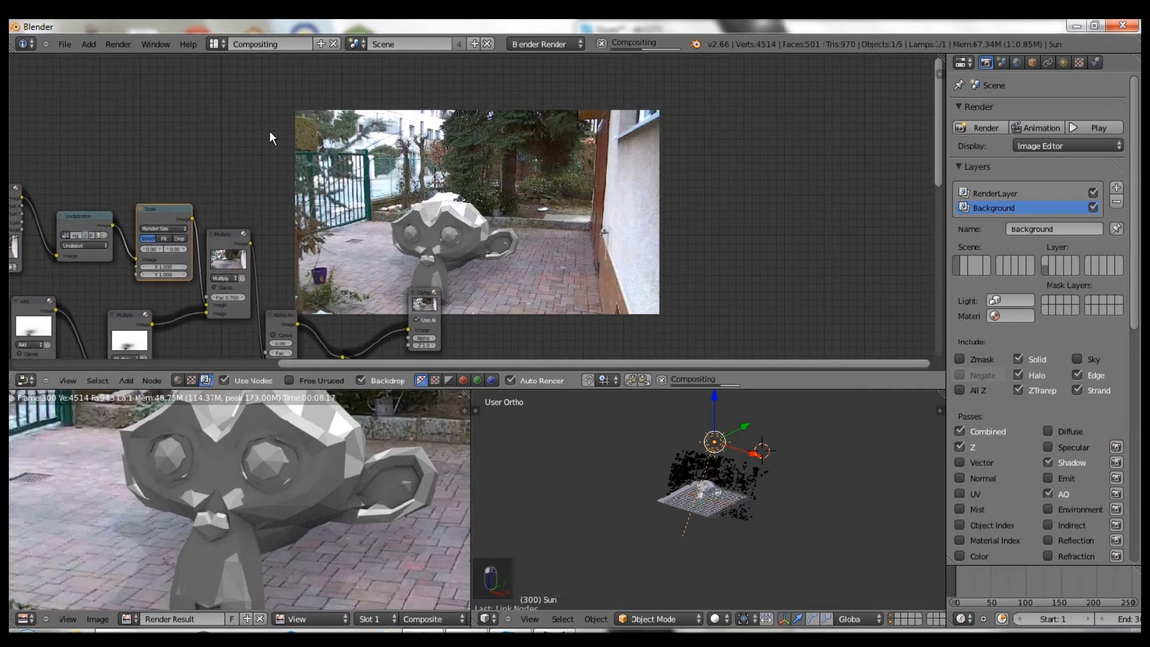
- Connect Scale to Alpha Over's factor and the Multiply result to its Image input
middle_click_drag(240, 202, 237, 146)
left_click_drag(189, 163, 260, 306)
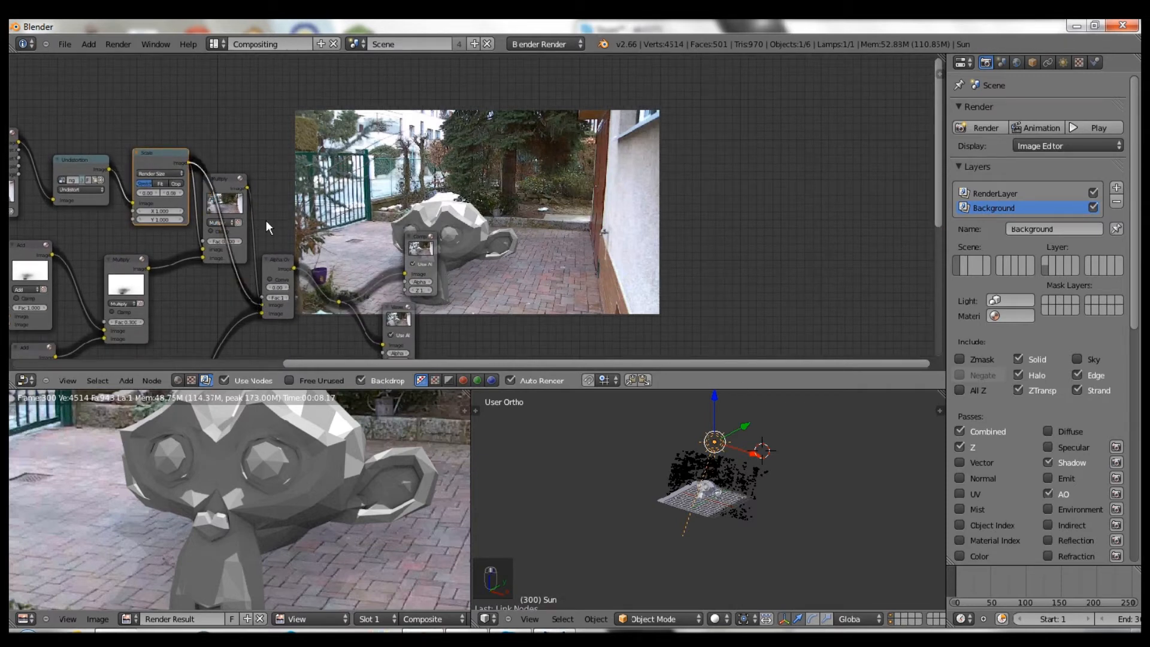
left_click_drag(247, 188, 257, 306)
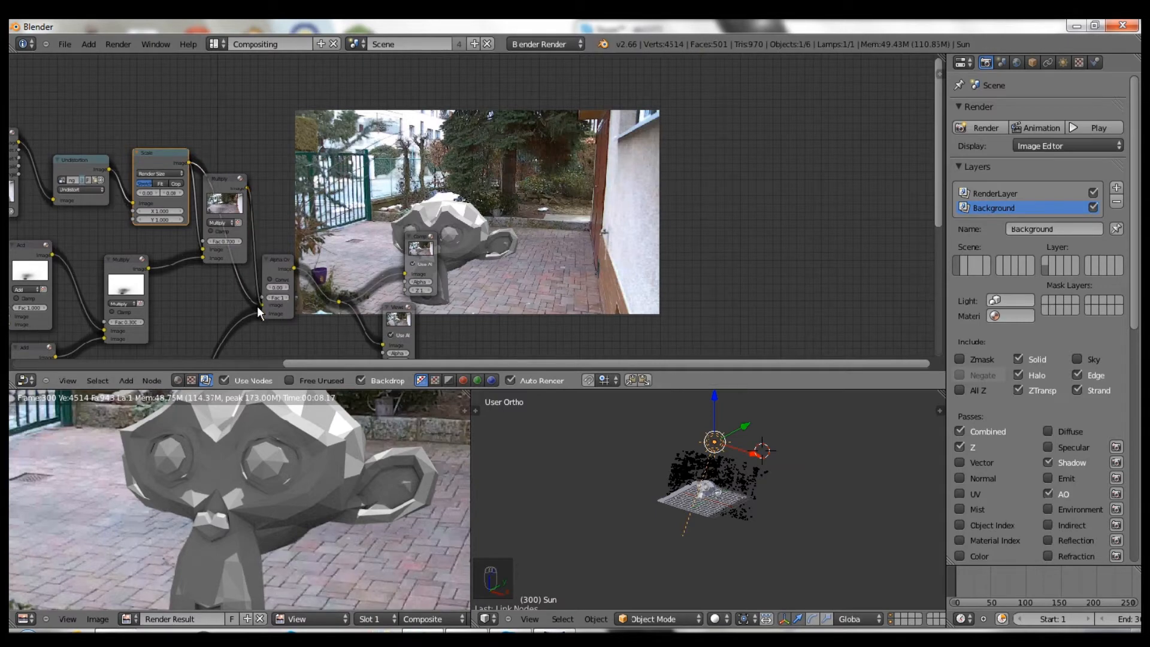
middle_click_drag(256, 289, 671, 147)
scroll(447, 230, "down", 4)
scroll(410, 238, "up", 5)
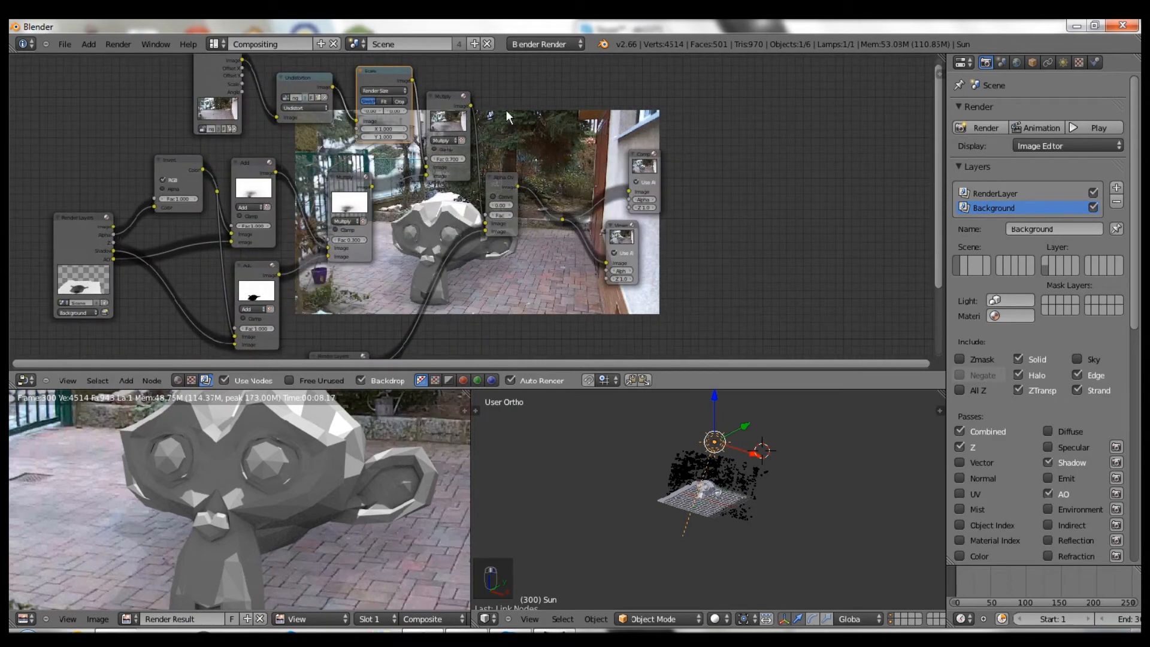
- Set the top Multiply factor to 0.900 and the other Multiply factor to 0.200
left_click(463, 160)
scroll(463, 158, "up", 1)
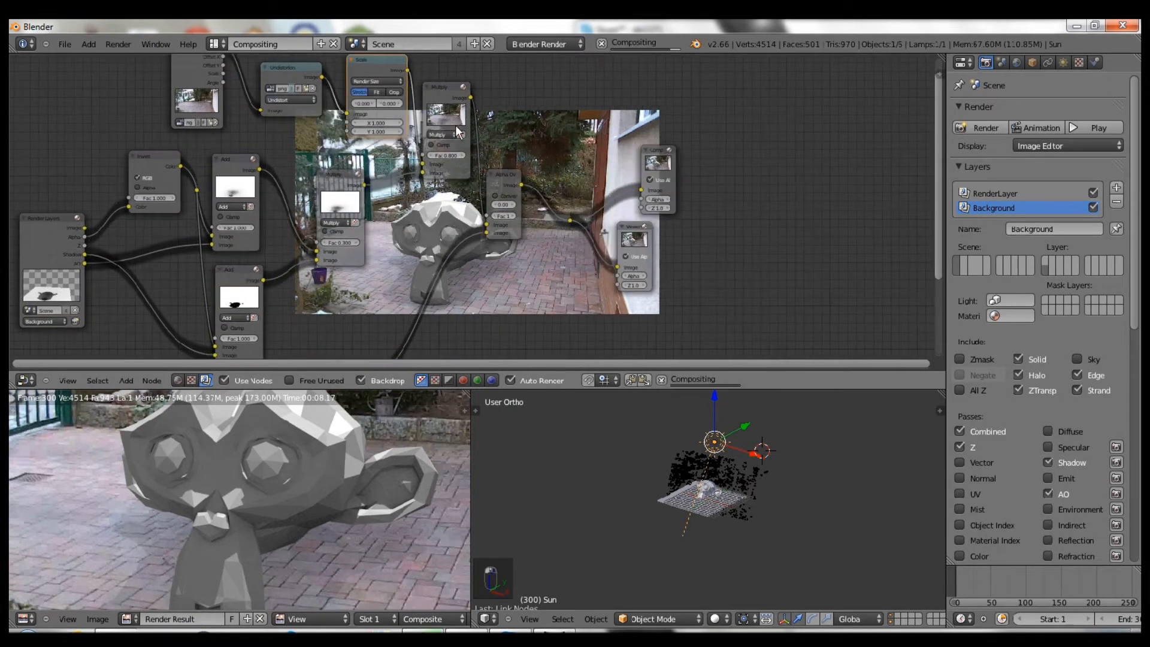
middle_click_drag(419, 203, 474, 155)
left_click(515, 111)
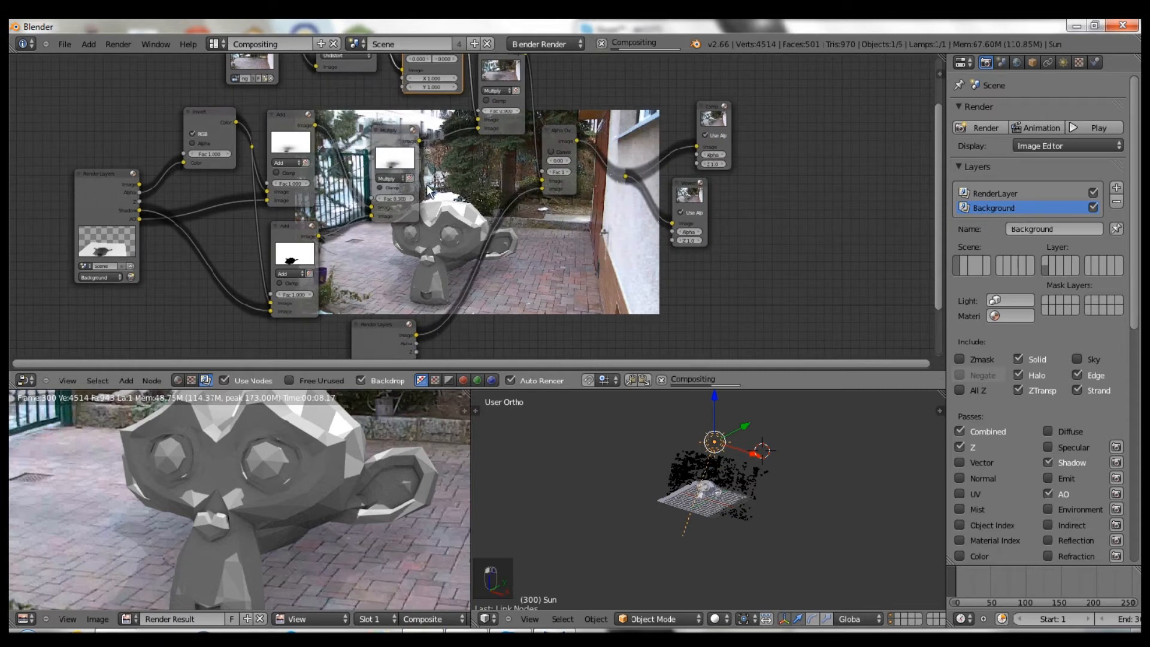
left_click(379, 198)
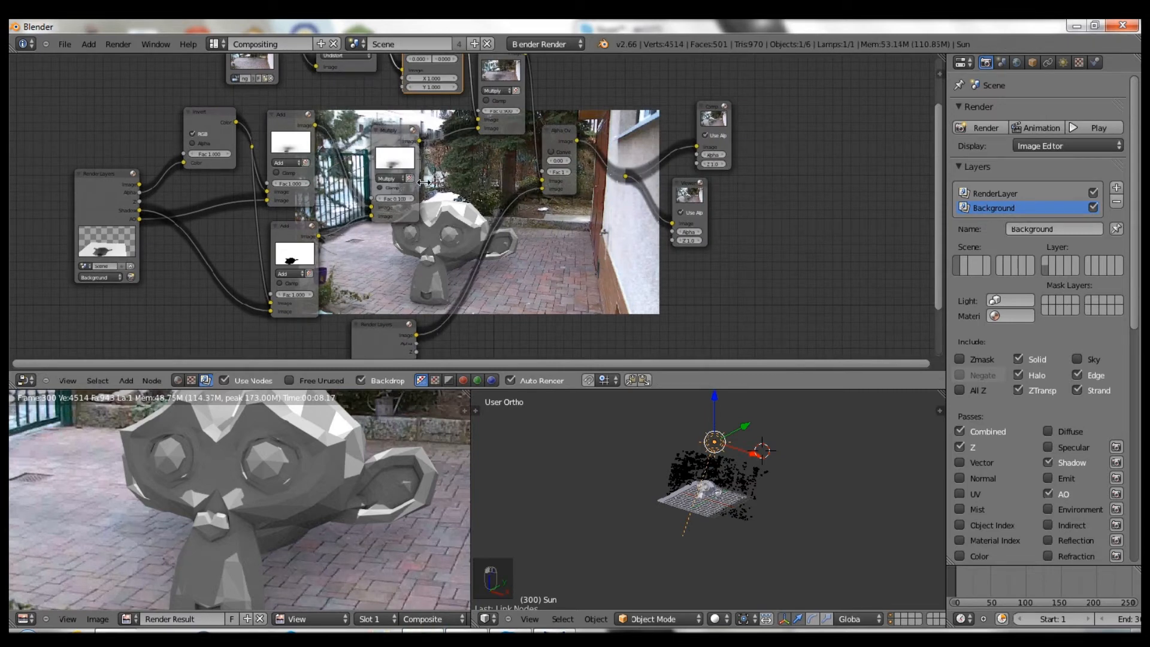
scroll(365, 206, "down", 1)
- Box-select the Add, Invert and Multiply nodes and shift them left, then move Render Layers under the backdrop
key("b")
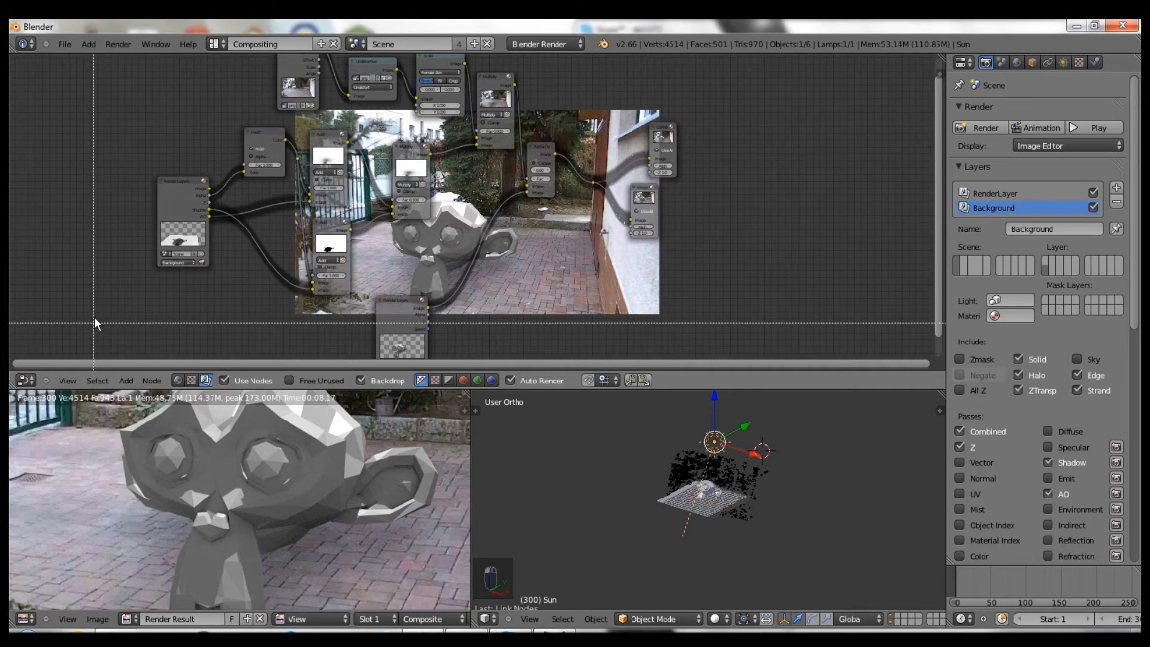
left_click_drag(95, 309, 403, 146)
key("g")
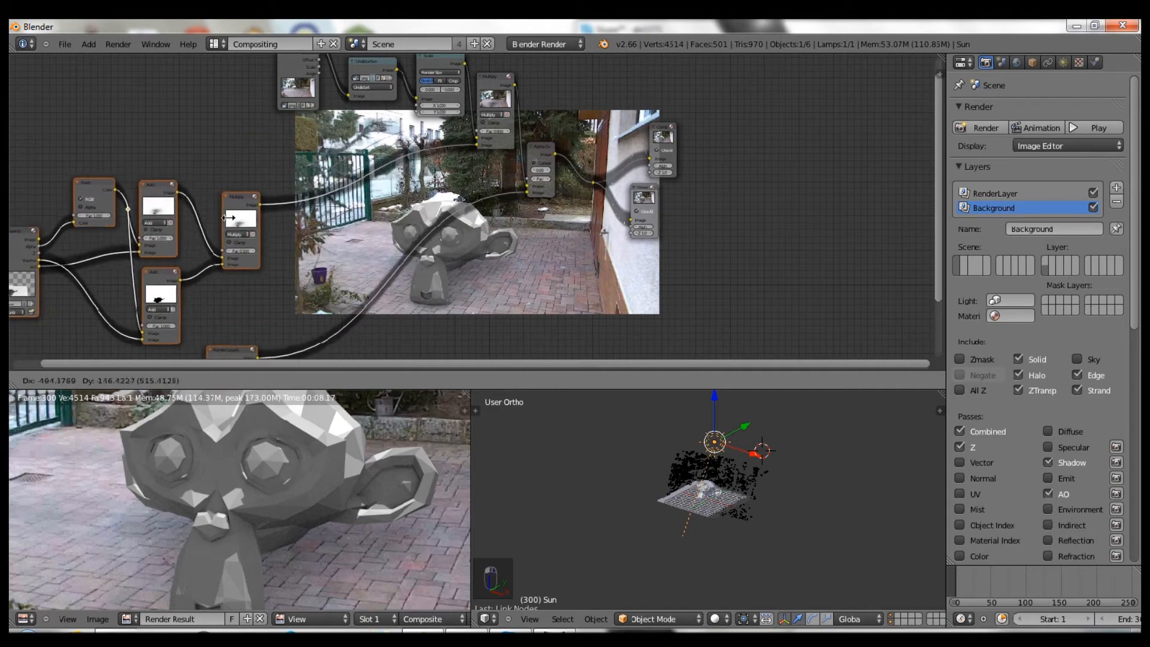
left_click(189, 223)
left_click_drag(244, 353, 479, 311)
scroll(348, 218, "up", 3)
scroll(343, 219, "up", 4)
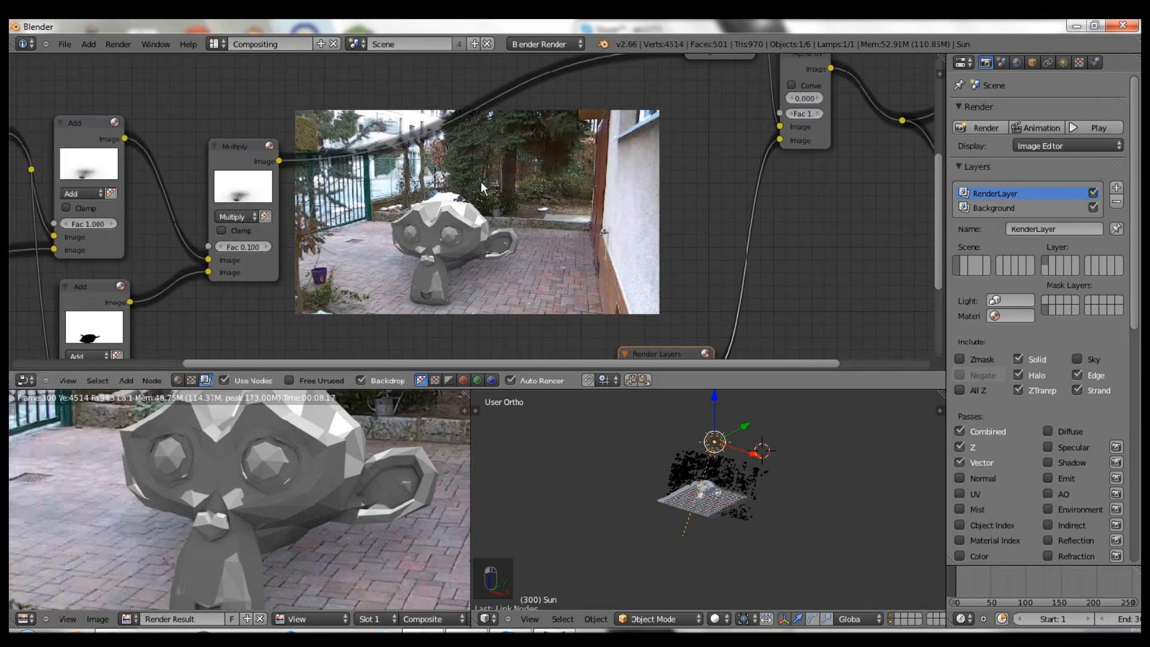
scroll(372, 193, "up", 2)
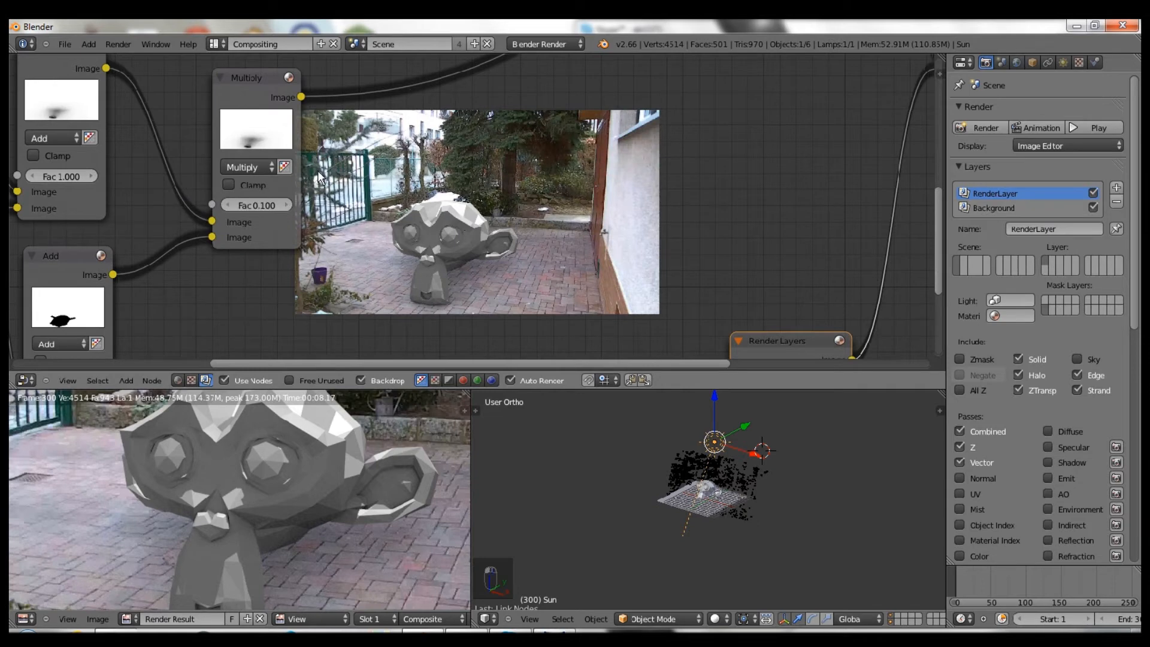
middle_click_drag(539, 171, 463, 193)
- Add a Blur node and drop it onto the lower Multiply node's output link
key("shift+a")
mouse_move(379, 205)
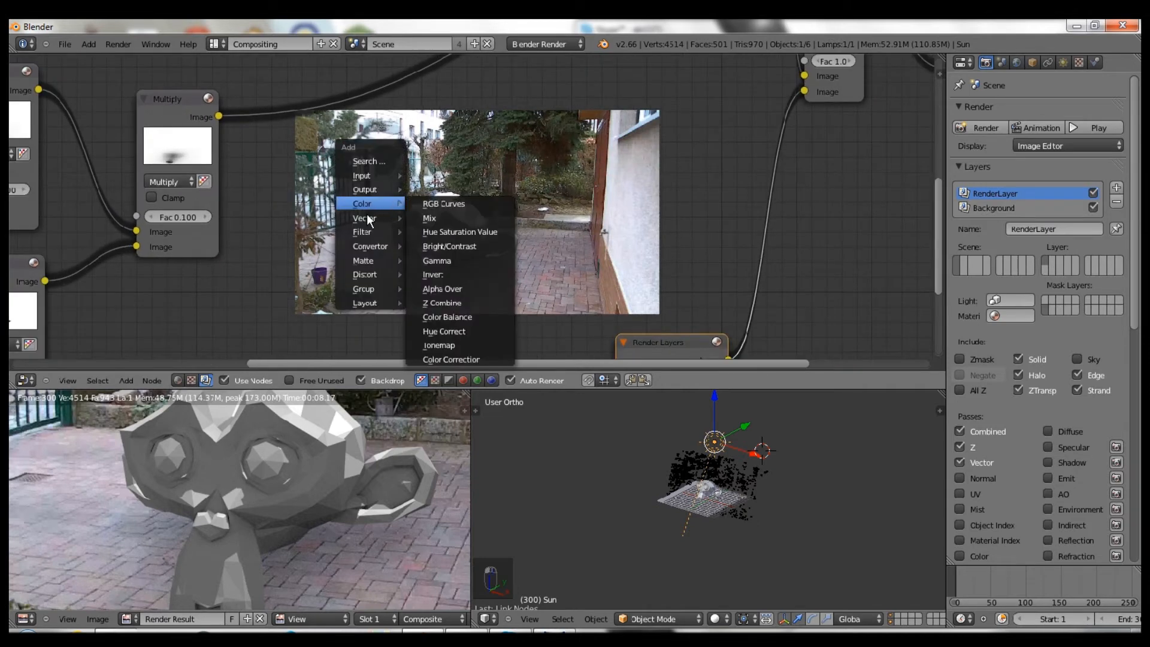
mouse_move(363, 233)
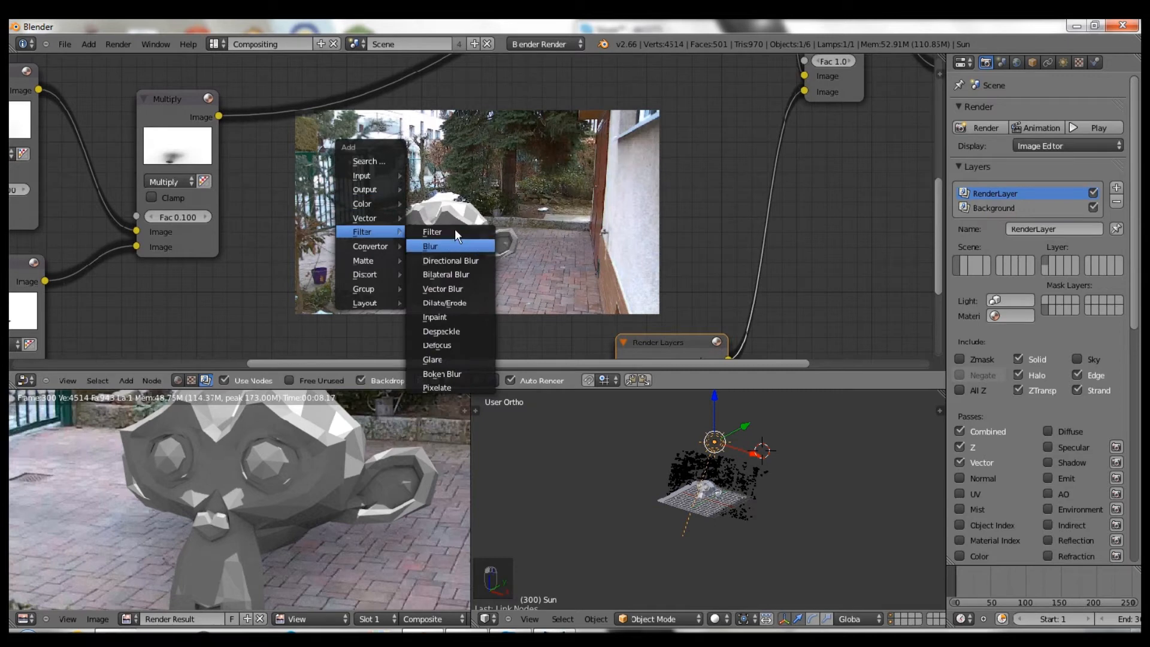
left_click(455, 243)
key("g")
left_click(333, 77)
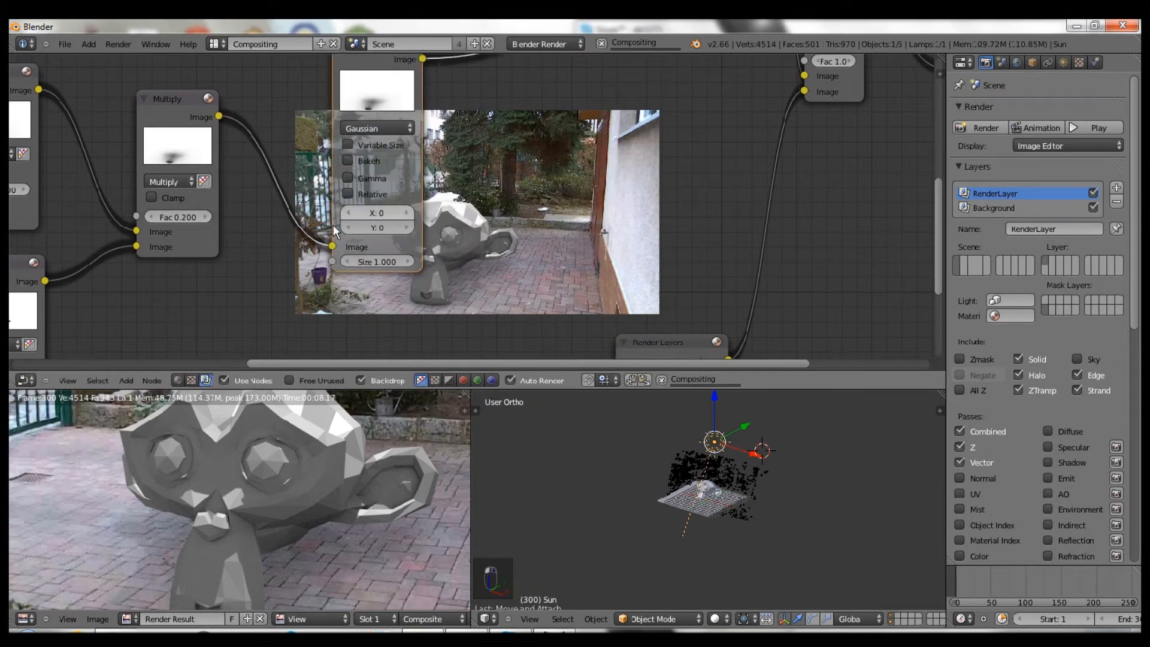
- Set the Blur node's X and Y size to 7
middle_click_drag(405, 222, 322, 223)
left_click(291, 215)
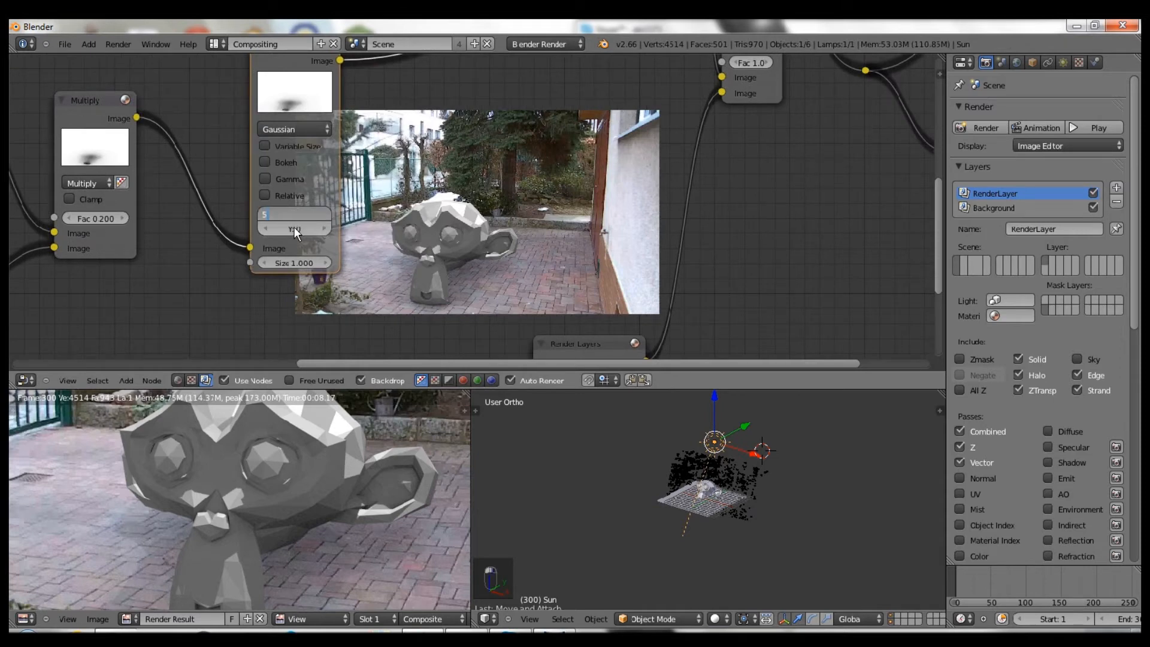
type("5")
key("Return")
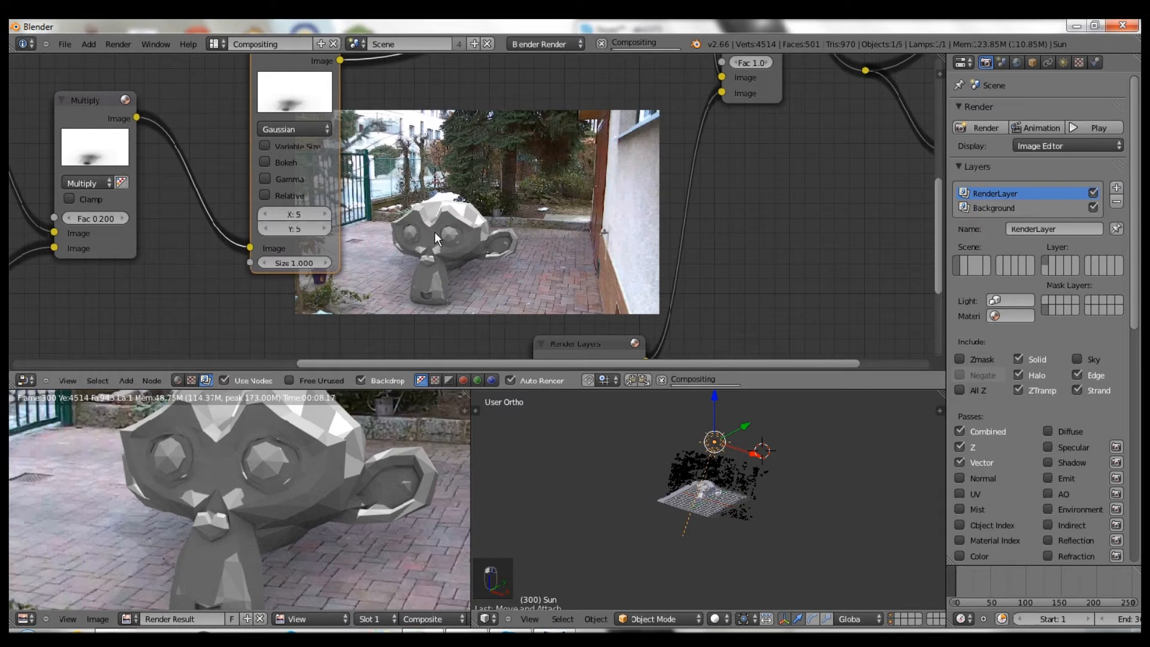
middle_click_drag(510, 261, 460, 307)
left_click(274, 262)
left_click(275, 274)
left_click(277, 273)
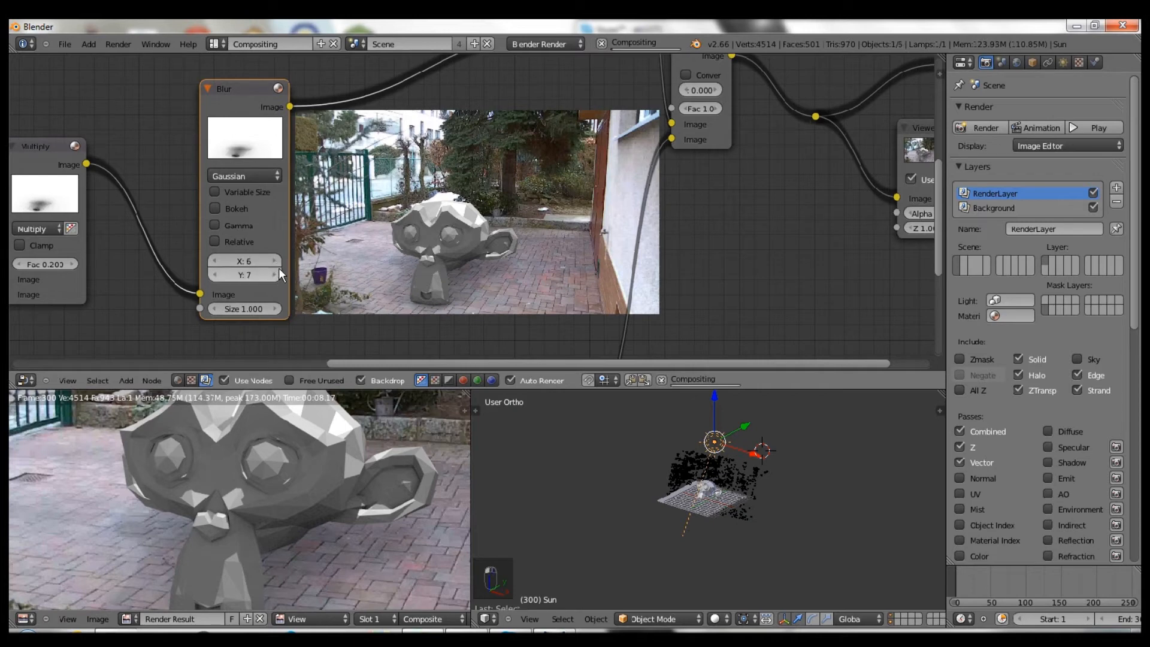
left_click(277, 261)
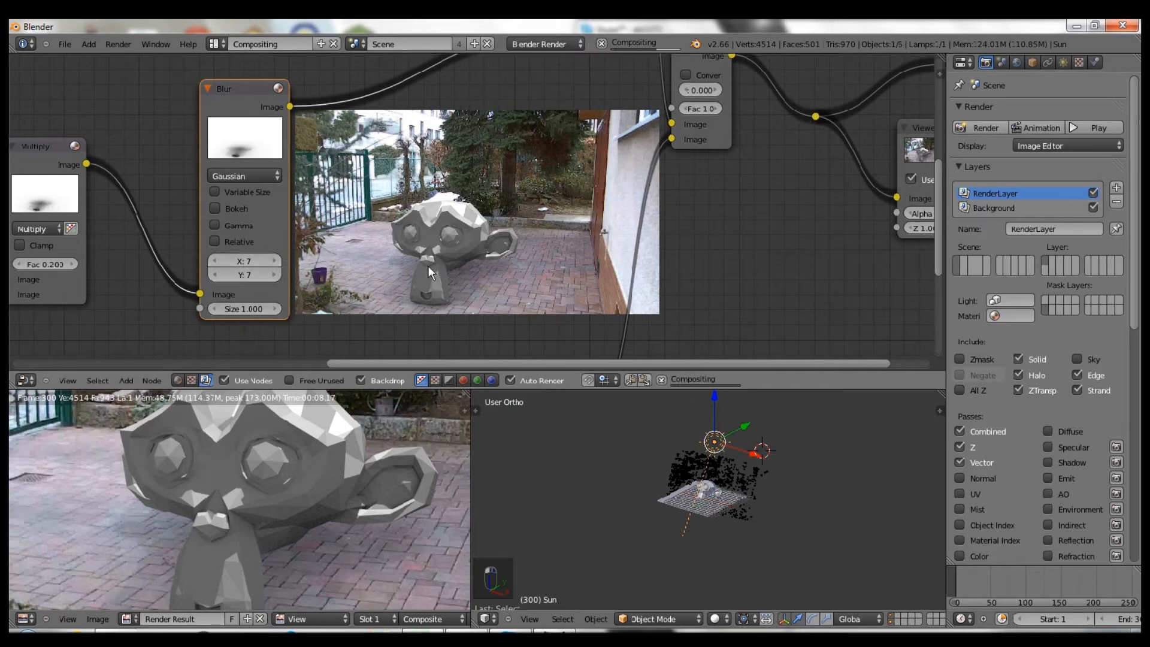
middle_click_drag(516, 112, 407, 213)
scroll(250, 221, "down", 2)
middle_click_drag(208, 234, 291, 229)
scroll(184, 207, "down", 1)
scroll(299, 209, "down", 2)
middle_click_drag(330, 133, 400, 186)
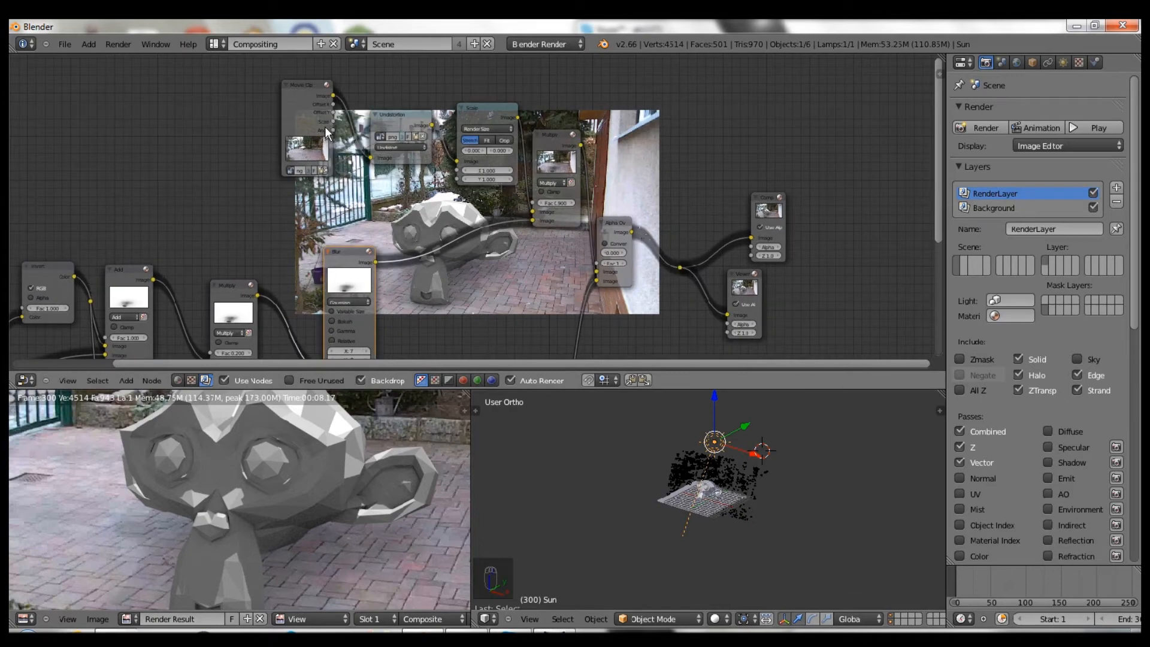
- Arrange the Movie Clip, Undistortion and Scale nodes side by side in a row at the top
scroll(325, 126, "up", 2)
middle_click_drag(706, 485, 646, 490)
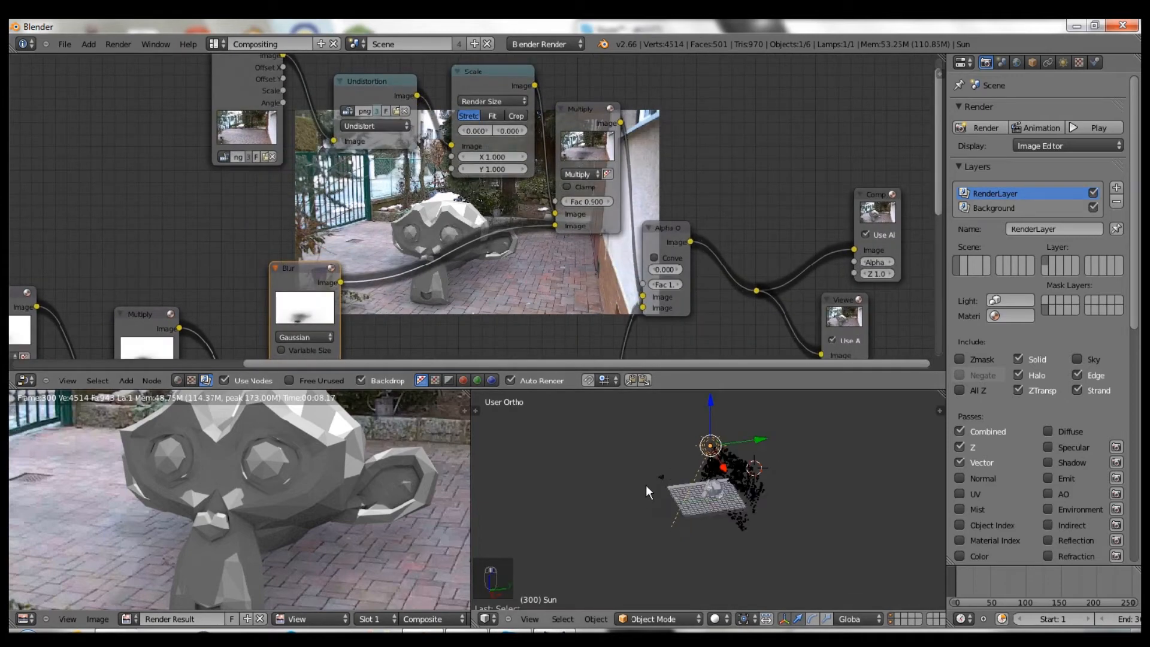
middle_click_drag(495, 215, 486, 259, "shift")
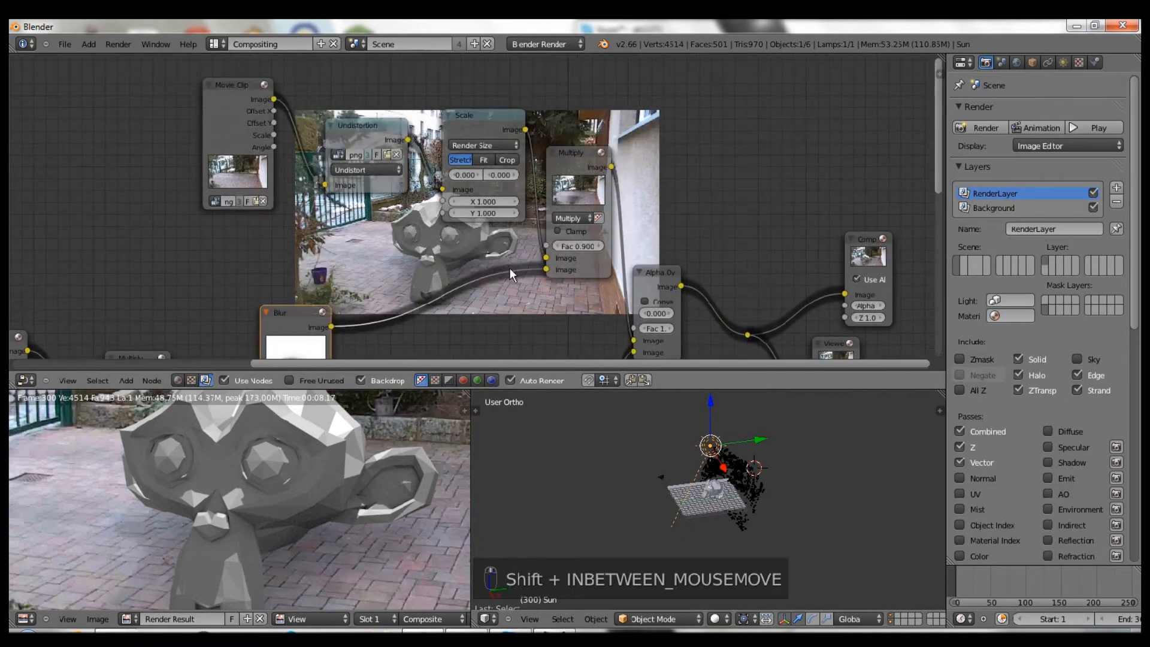
left_click(245, 100)
left_click_drag(233, 84, 97, 67)
left_click_drag(360, 125, 253, 83)
left_click_drag(445, 116, 340, 107)
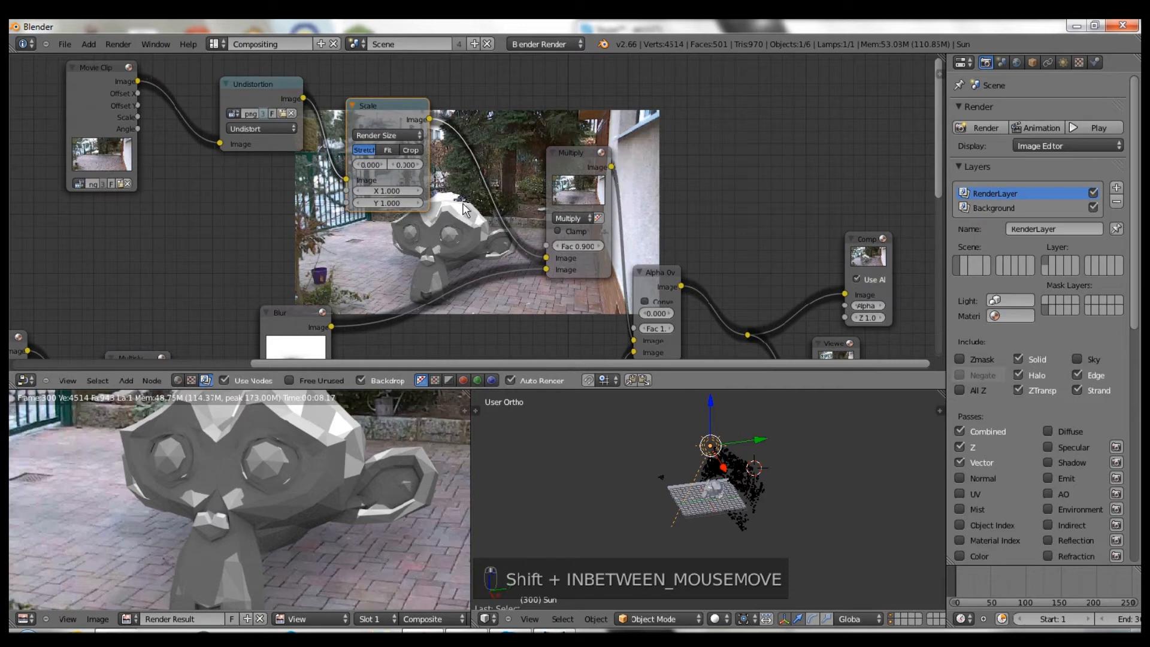
- Move the second Render Layers node to the lower left of the tree
middle_click_drag(458, 157, 403, 126)
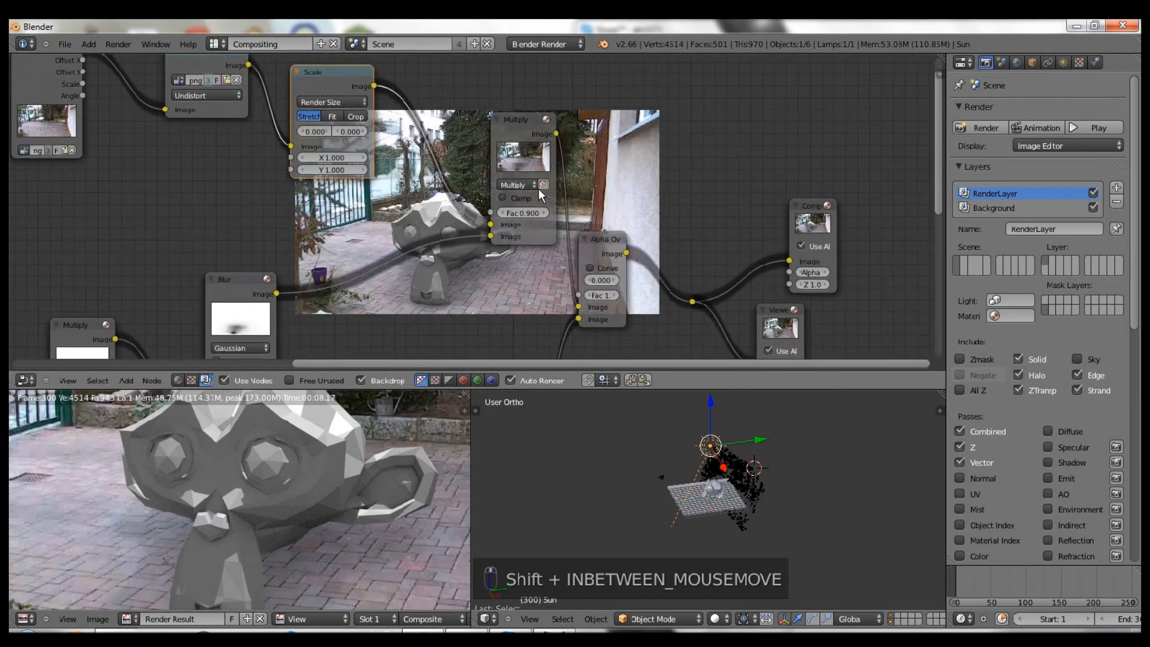
middle_click_drag(734, 460, 724, 419)
middle_click_drag(709, 297, 655, 111)
scroll(656, 112, "down", 1)
left_click_drag(367, 265, 260, 297)
left_click_drag(144, 297, 213, 298)
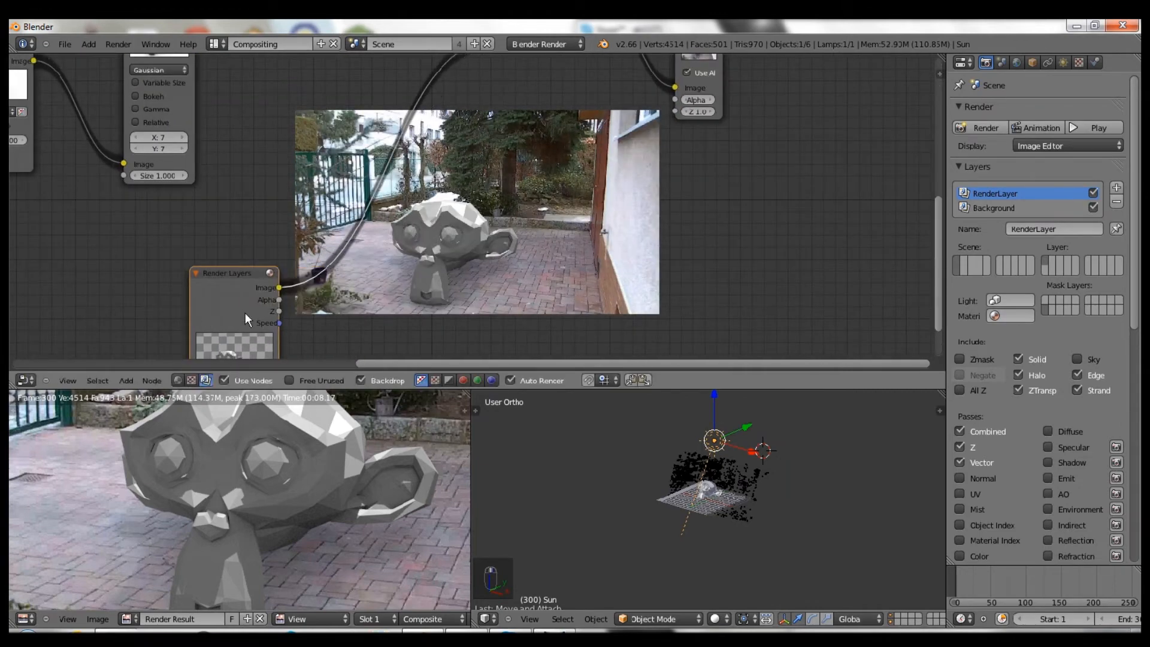
- Insert a Vector Blur node on the Render Layers link, wiring in its Z and Speed outputs
key("shift+a")
mouse_move(363, 289)
key("shift+a")
mouse_move(344, 267)
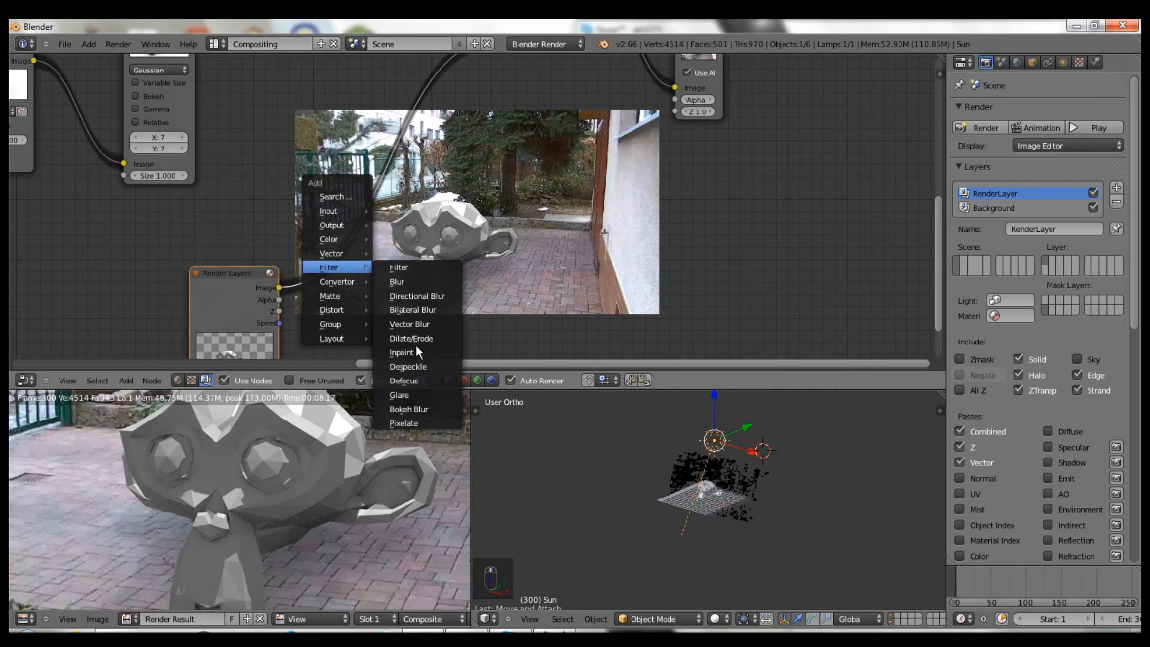
left_click(408, 323)
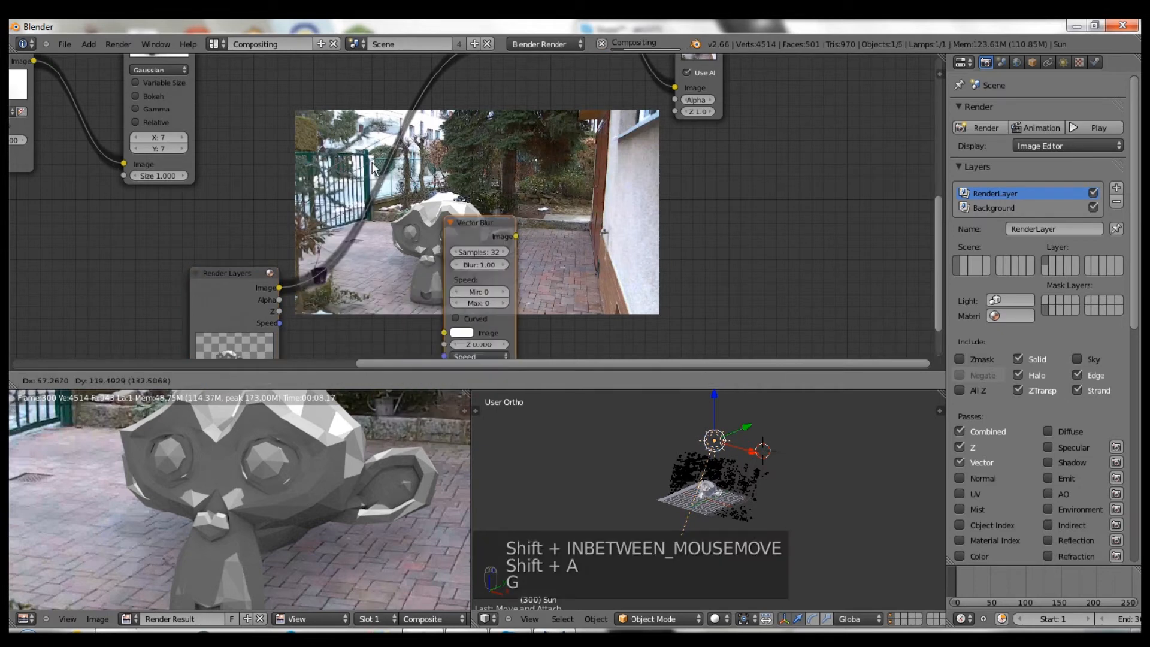
left_click(333, 217)
key("f")
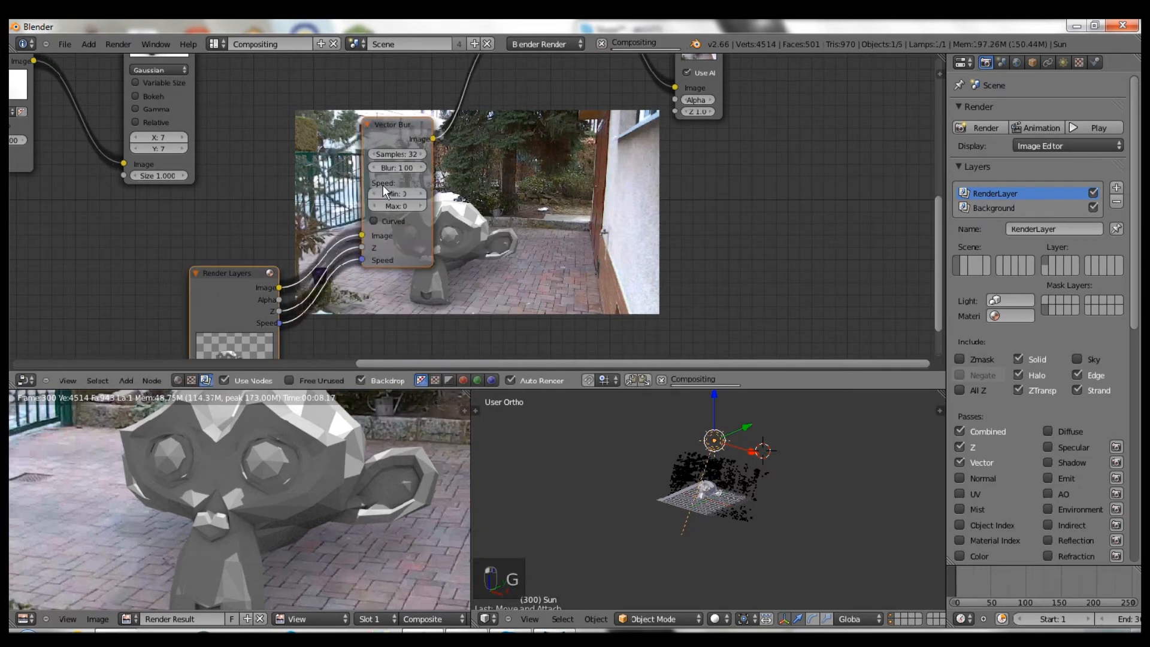
scroll(382, 187, "up", 6)
middle_click_drag(549, 185, 556, 235)
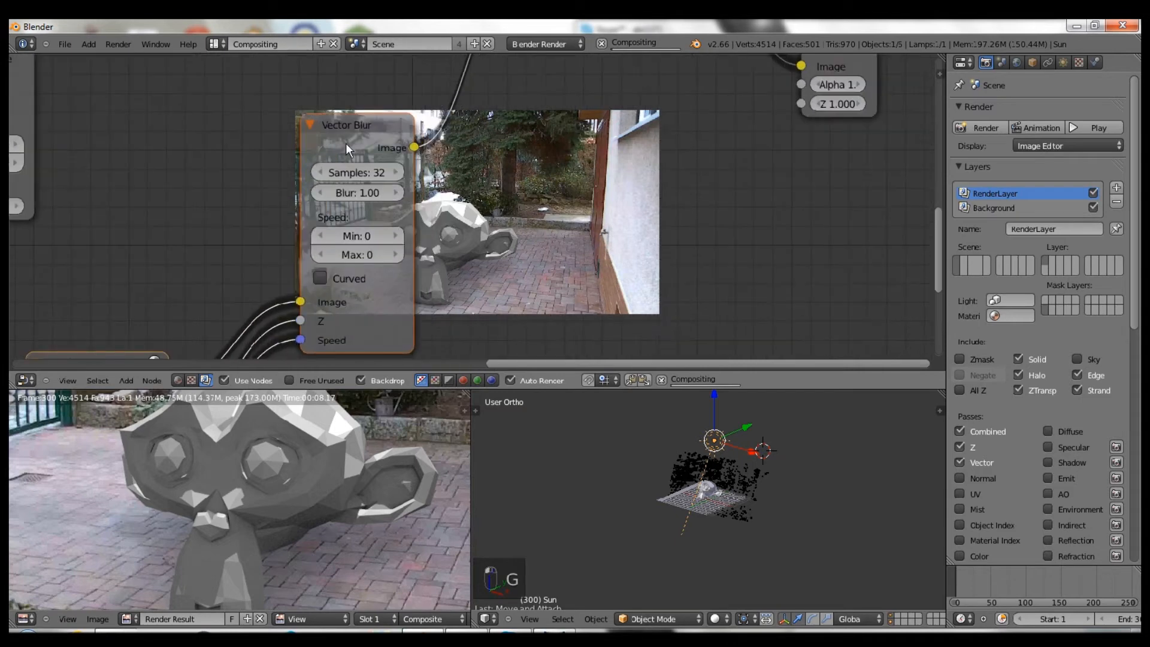
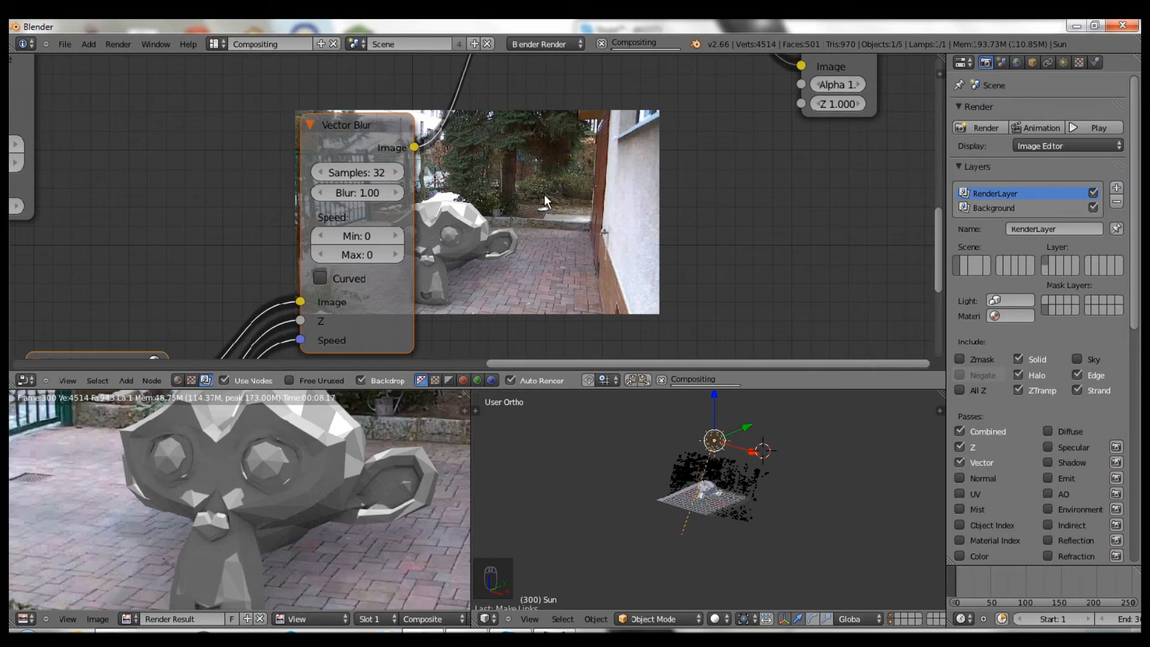
- Shift the Render Layers node further left, then frame the Composite, Blur and Viewer nodes
scroll(290, 212, "down", 1)
middle_click_drag(291, 213, 281, 179)
scroll(281, 180, "down", 1)
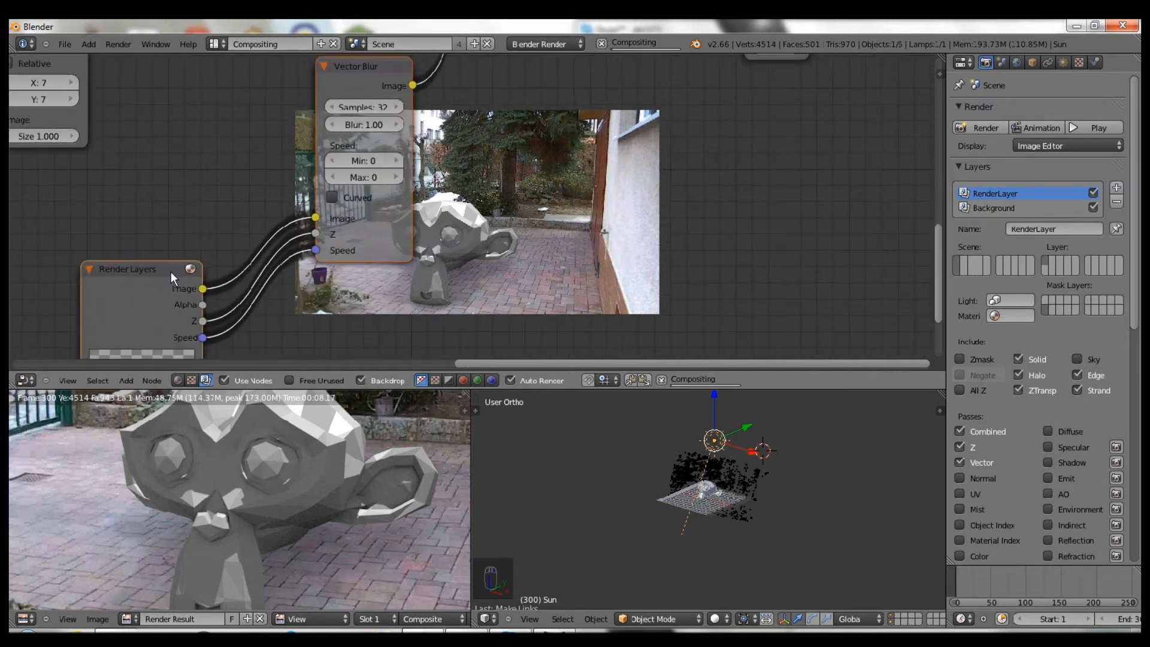
left_click_drag(91, 289, 27, 290)
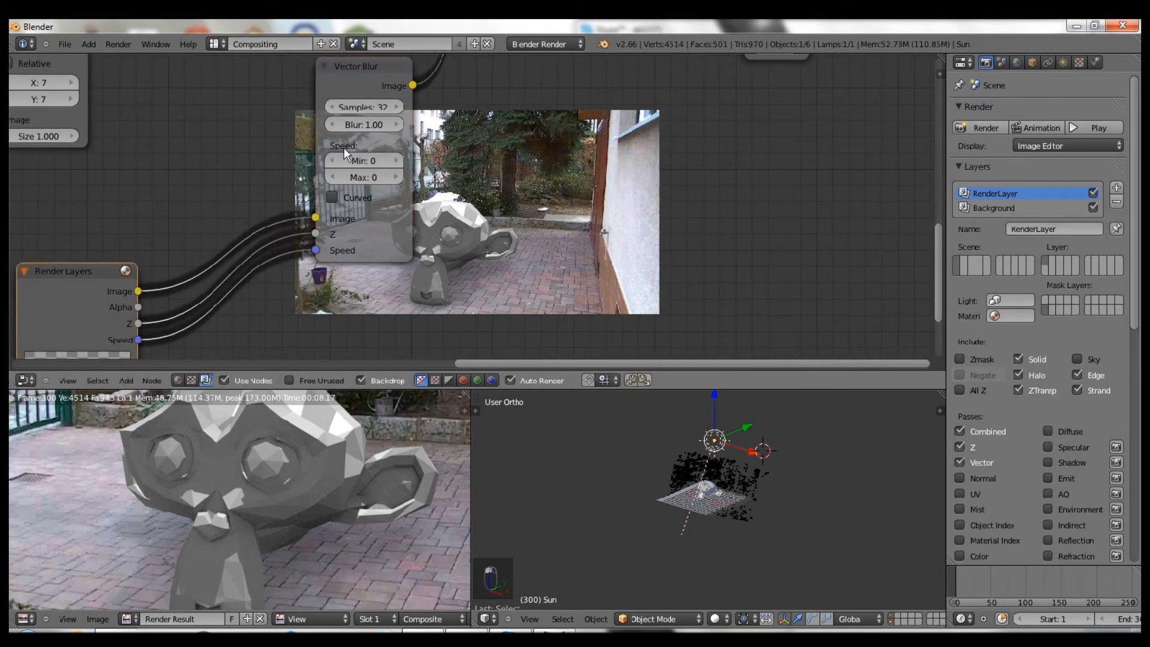
middle_click_drag(666, 166, 369, 212)
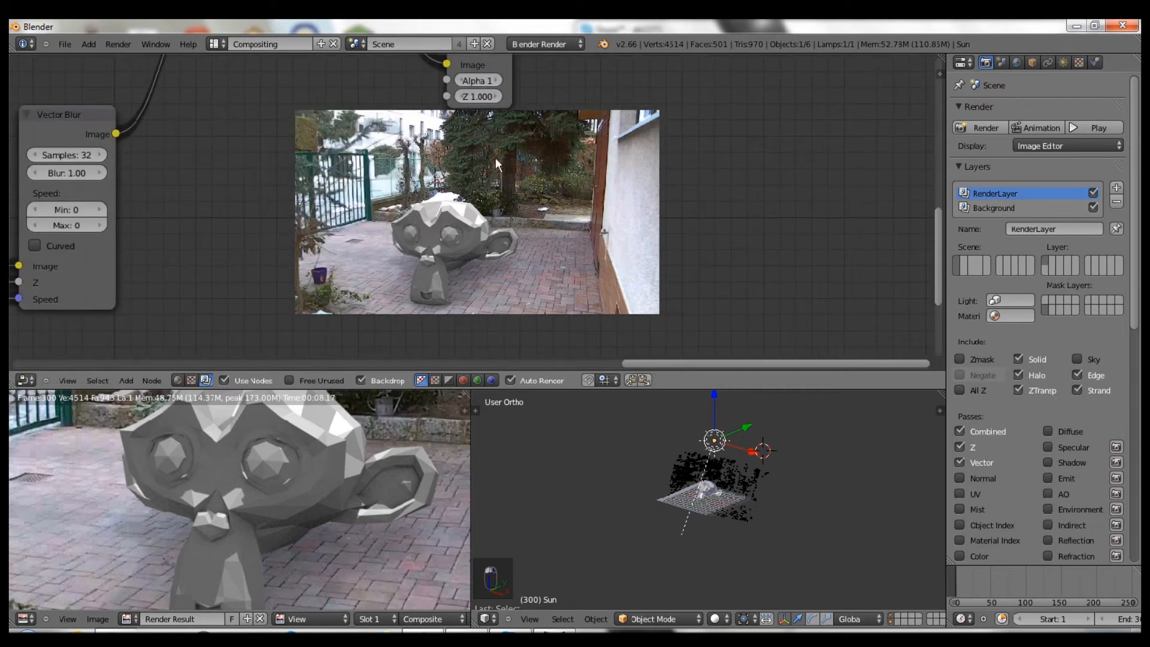
middle_click_drag(244, 67, 460, 137)
scroll(513, 196, "down", 2)
scroll(514, 197, "down", 4)
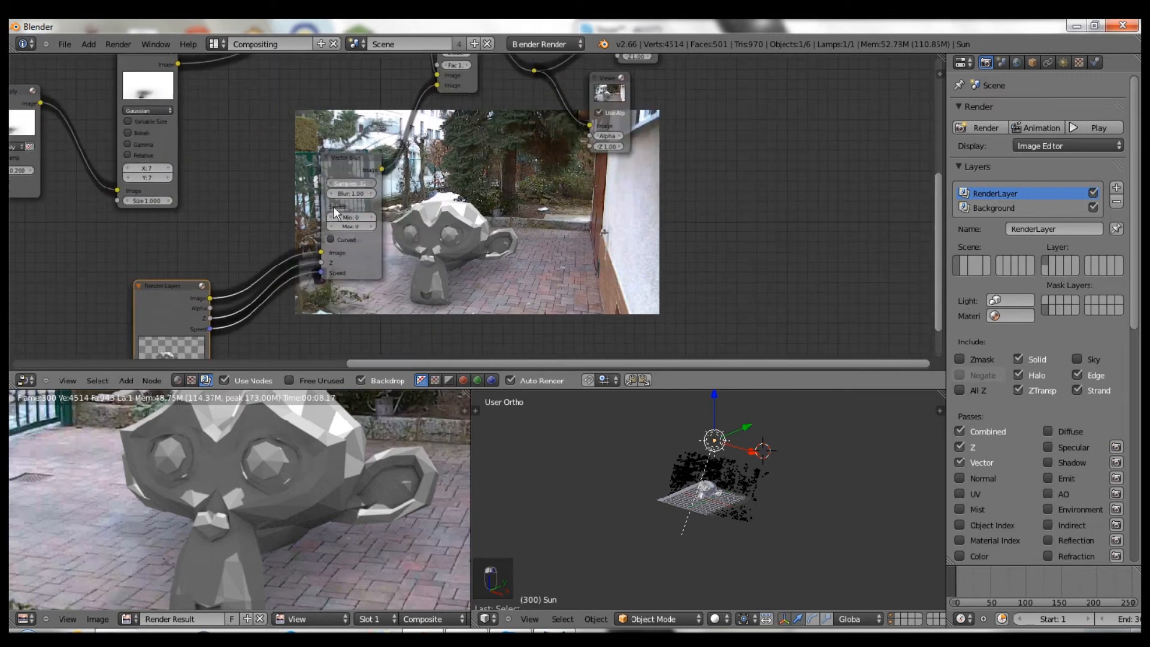
- Delete the Vector Blur node and plug the Render Layers image into the Image input
left_click(353, 166)
key("x")
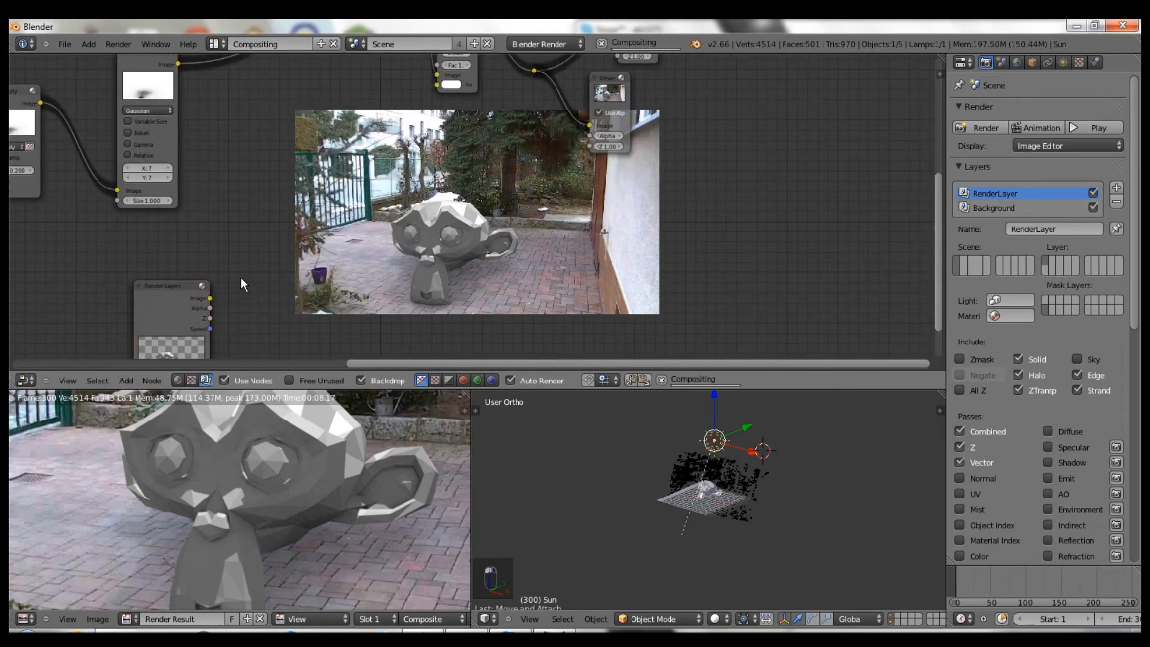
left_click_drag(210, 298, 439, 87)
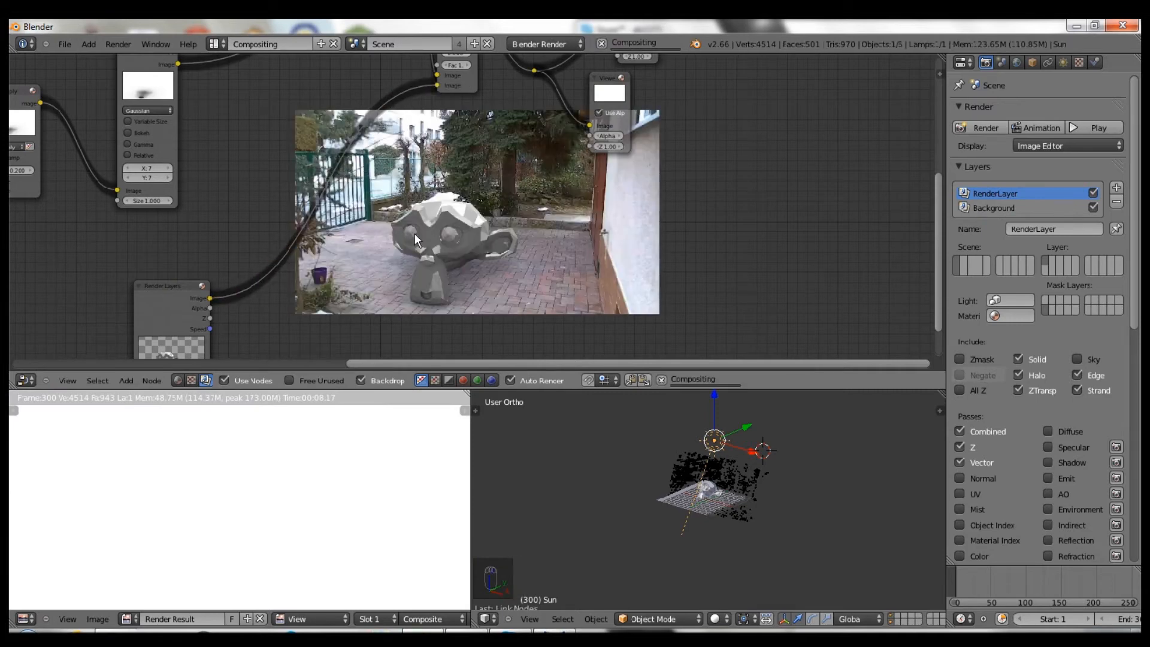
scroll(321, 283, "down", 1)
middle_click_drag(321, 283, 318, 237)
- Select the voodoo_render_cam camera and show its Lens and Depth of Field settings
middle_click_drag(733, 480, 649, 444)
scroll(677, 483, "up", 3)
right_click(566, 419)
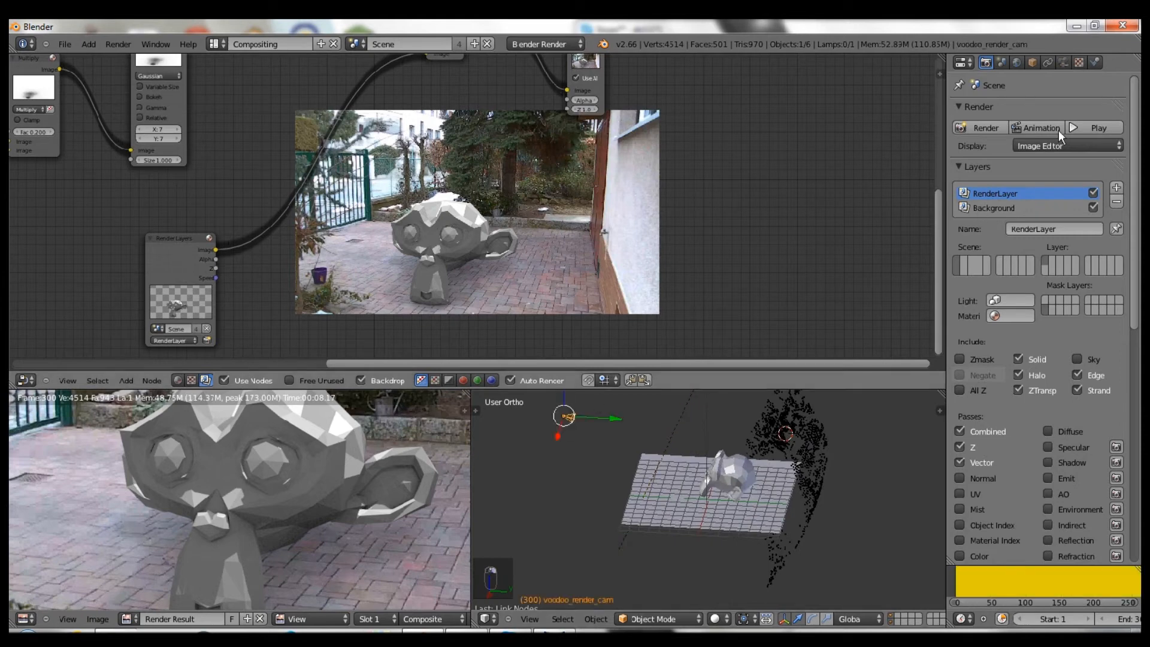
left_click(1060, 62)
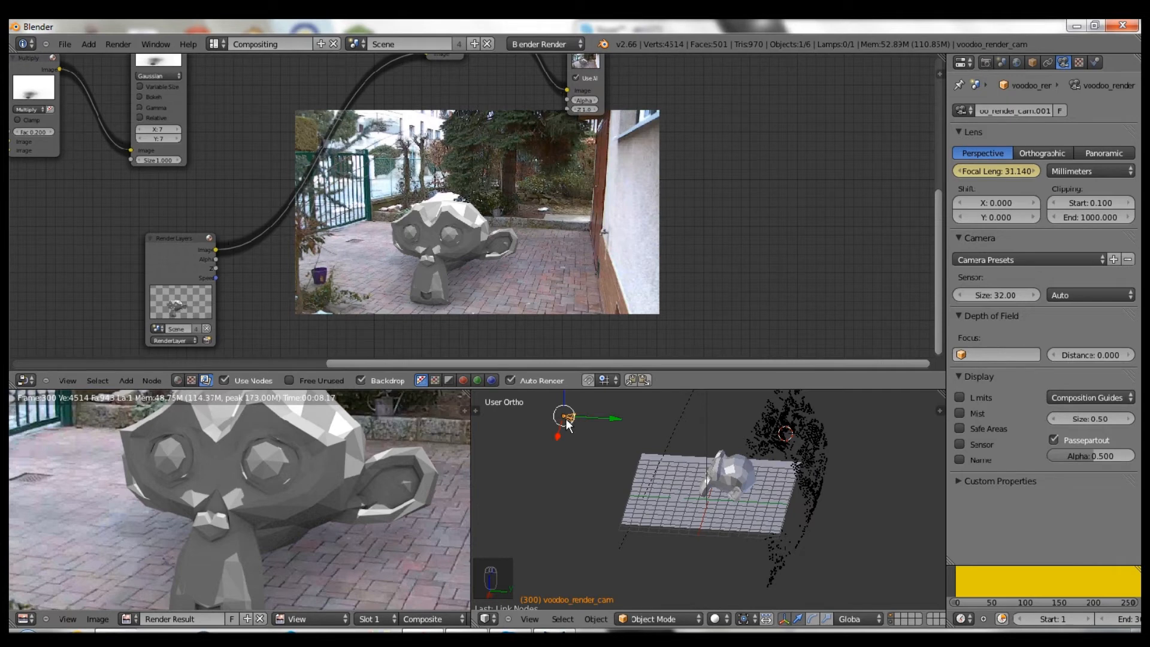
middle_click_drag(361, 263, 175, 295)
middle_click_drag(300, 144, 377, 162)
scroll(371, 196, "down", 2)
middle_click_drag(407, 283, 379, 163)
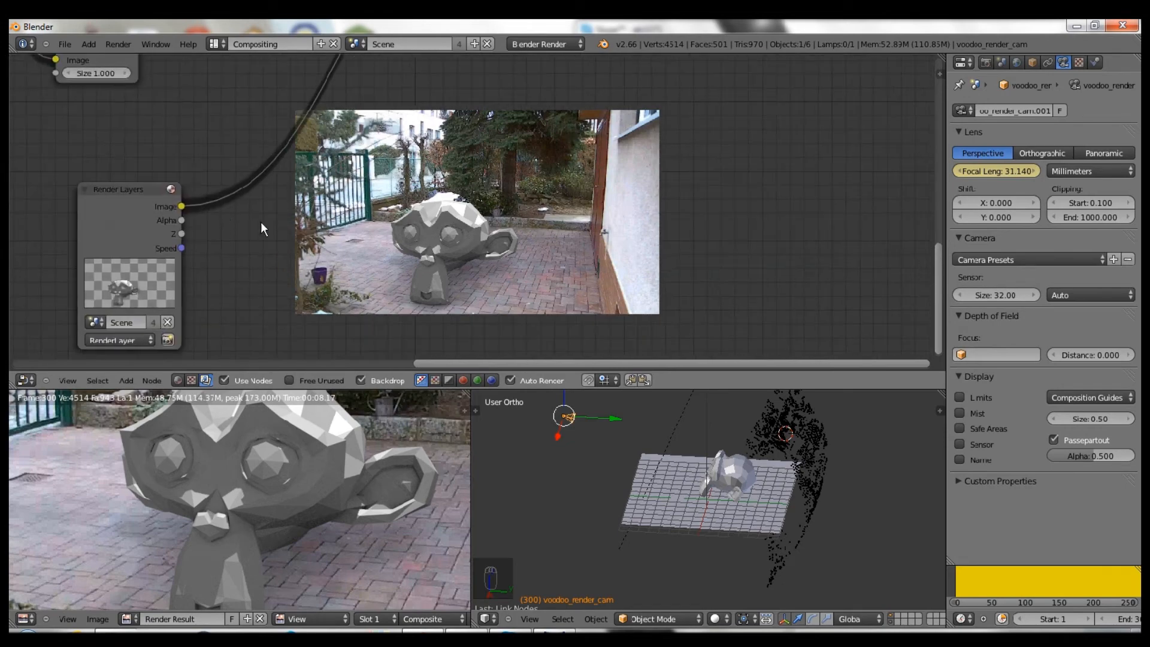
- Link the Render Layers Z output to the top node's Image input
scroll(261, 222, "down", 1)
left_click_drag(224, 230, 509, 133)
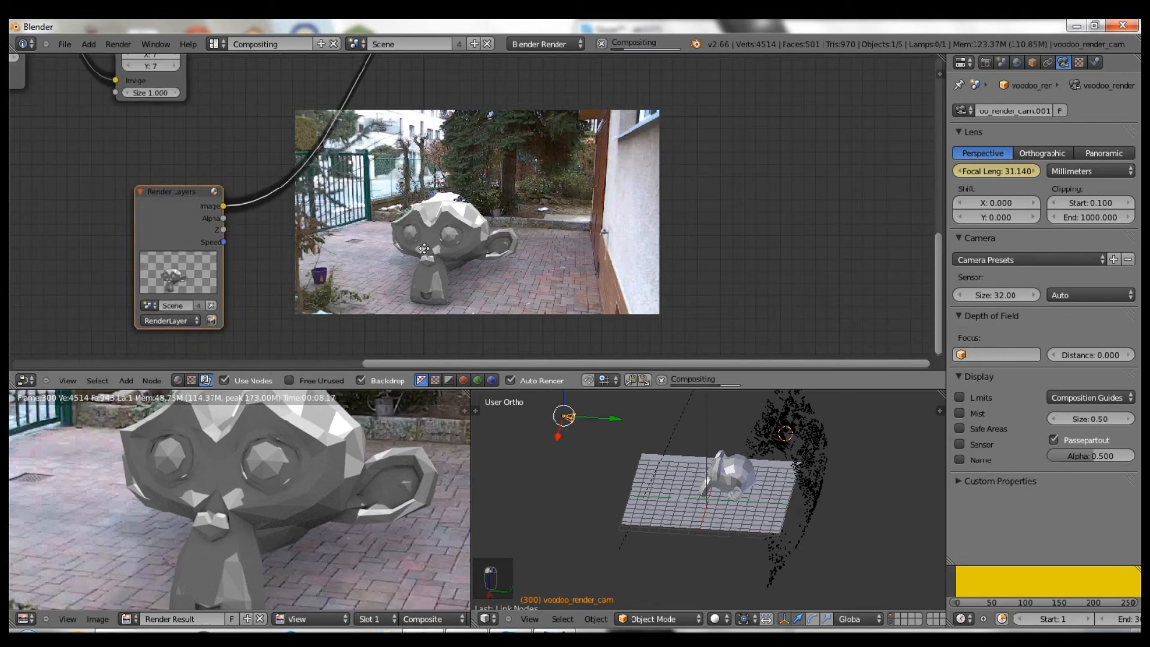
scroll(239, 269, "down", 1)
middle_click_drag(315, 345, 273, 358)
middle_click_drag(189, 260, 182, 299)
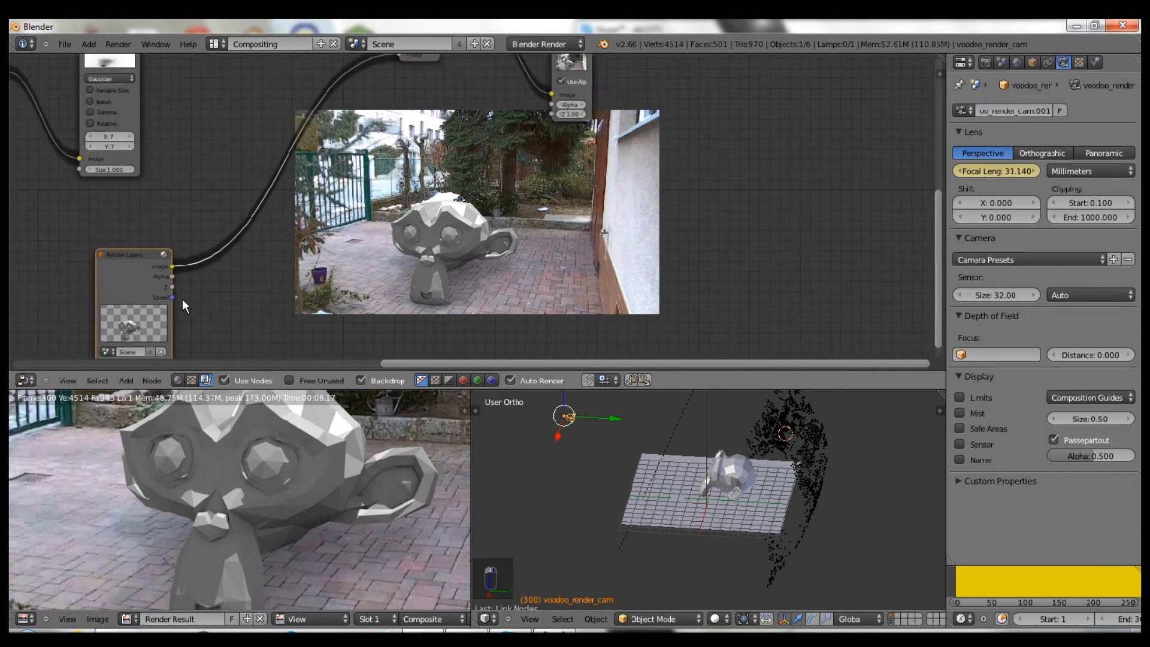
left_click_drag(171, 288, 551, 94)
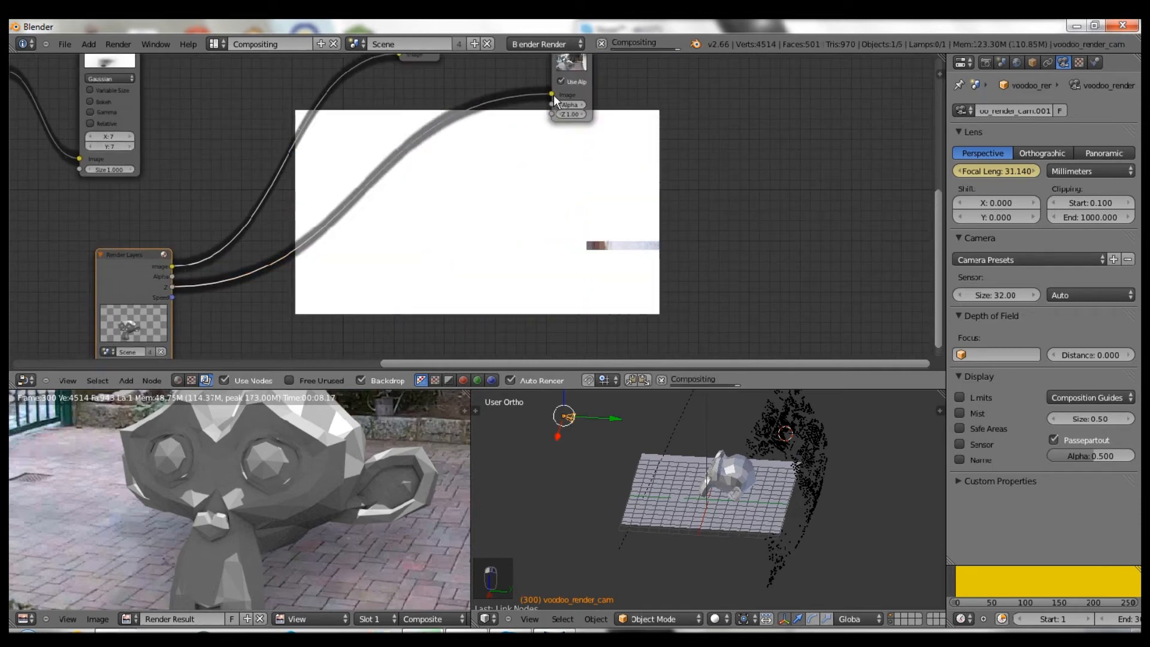
- Preview the reroute point in the Viewer and nudge the Undistortion and Scale nodes up-left
middle_click_drag(457, 200, 451, 300)
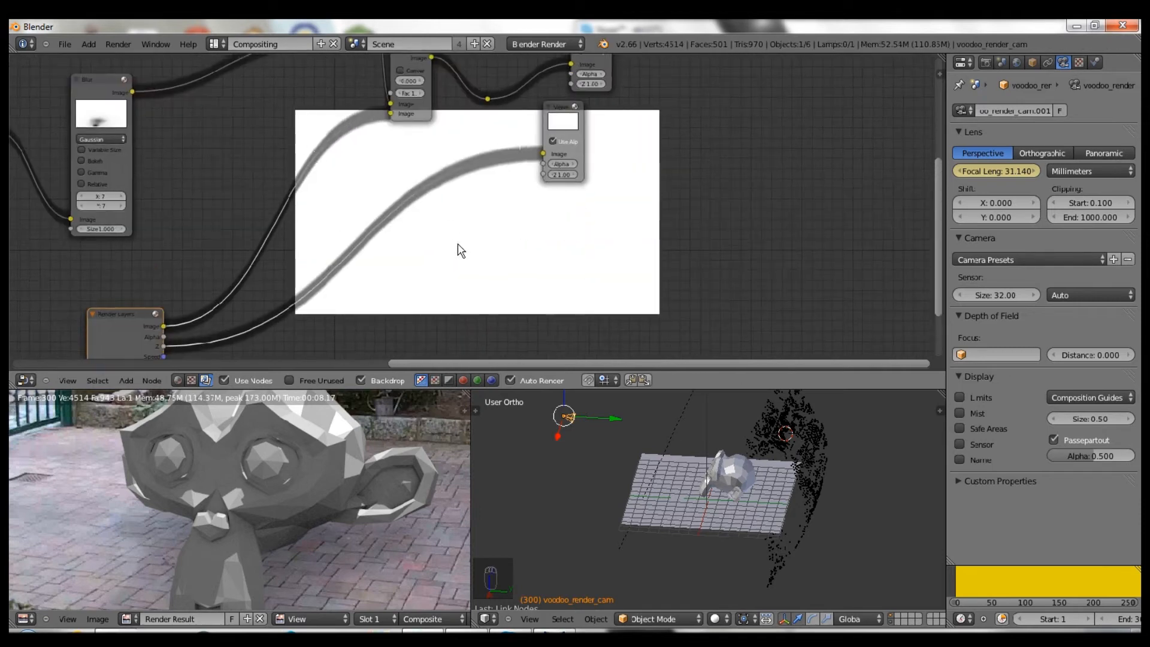
left_click(490, 138, "ctrl+shift")
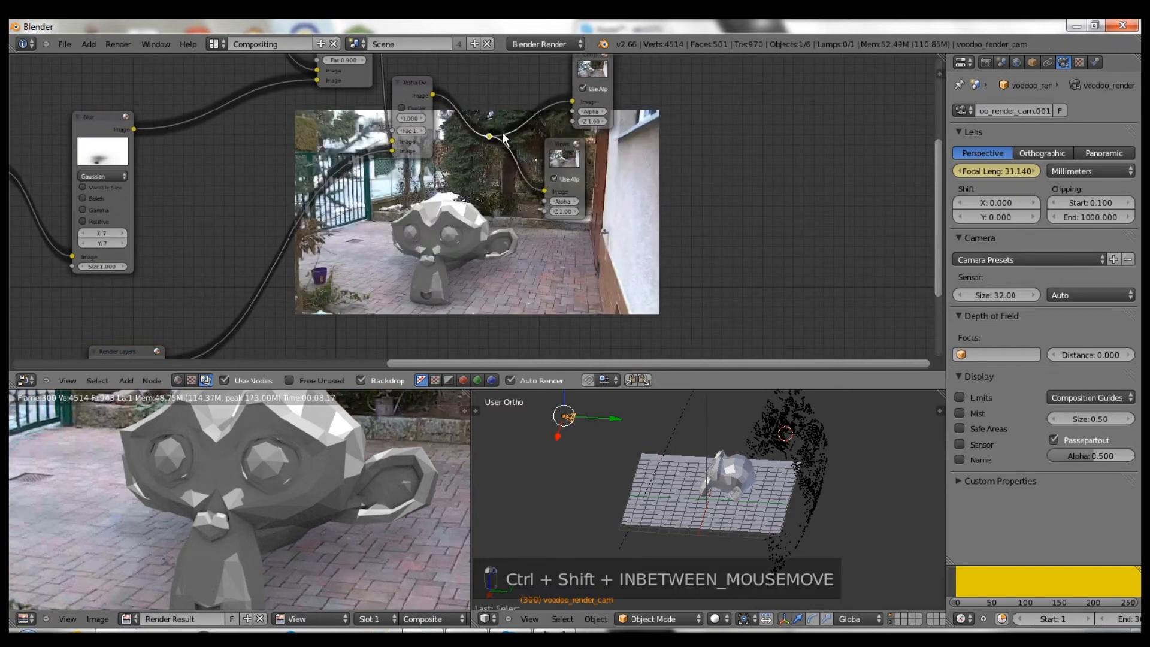
middle_click_drag(443, 276, 517, 212)
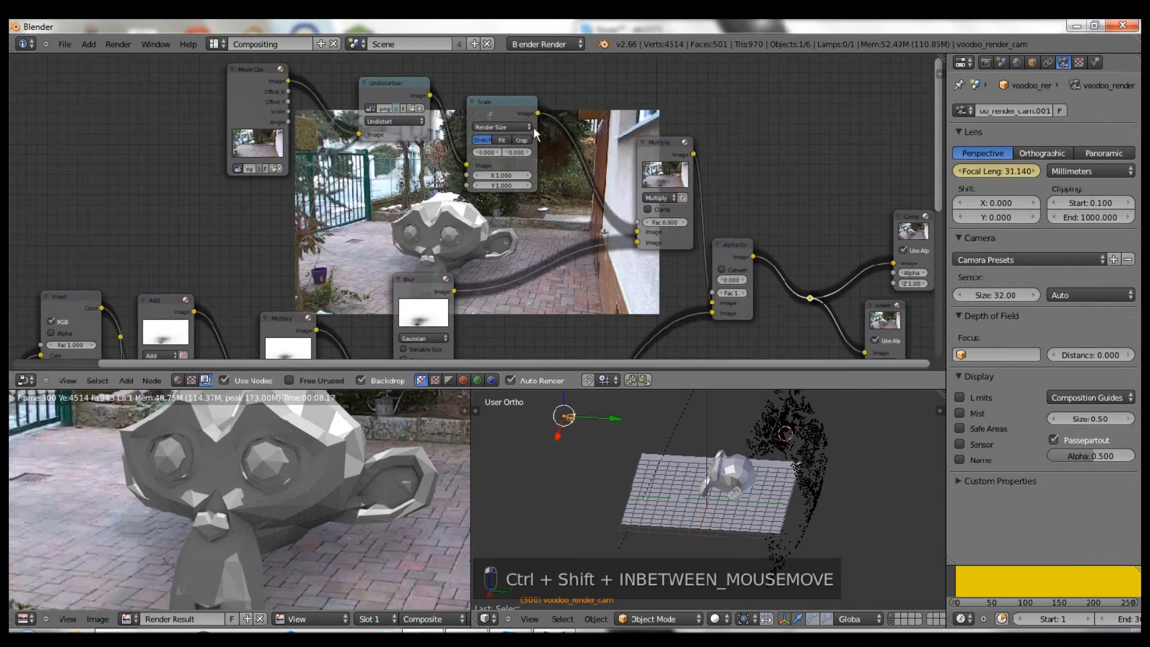
left_click_drag(388, 86, 369, 79)
left_click_drag(480, 103, 445, 82)
- Insert a Blur node after the Scale node with X and Y sizes of 2
key("shift+a")
mouse_move(525, 135)
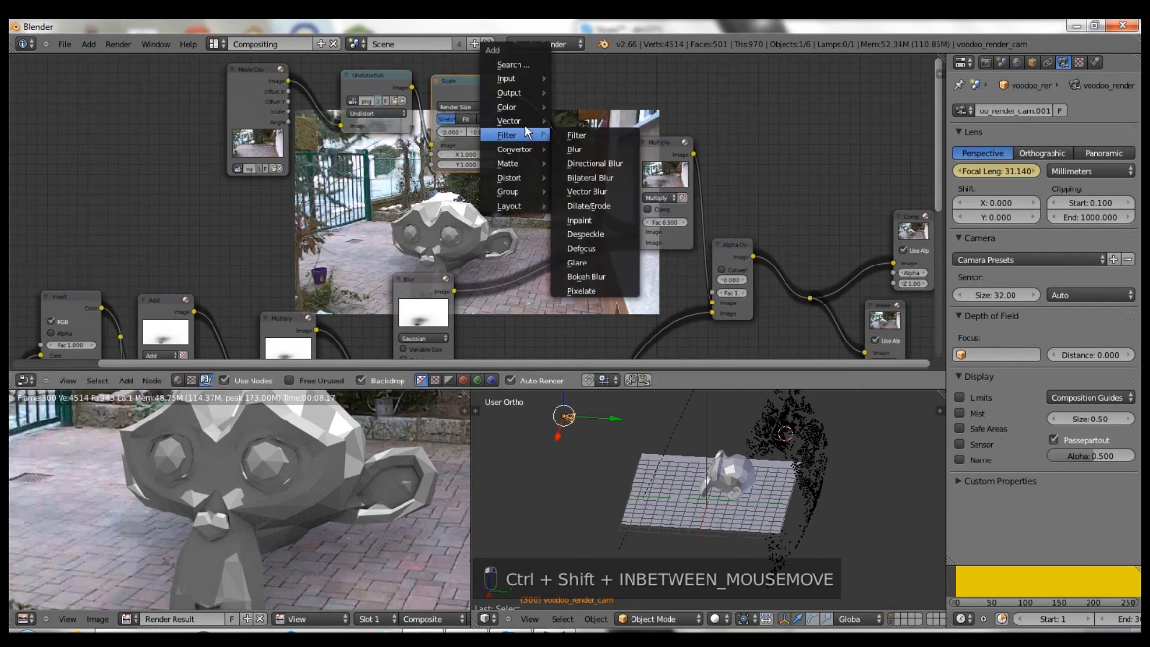
left_click(569, 145)
key("g")
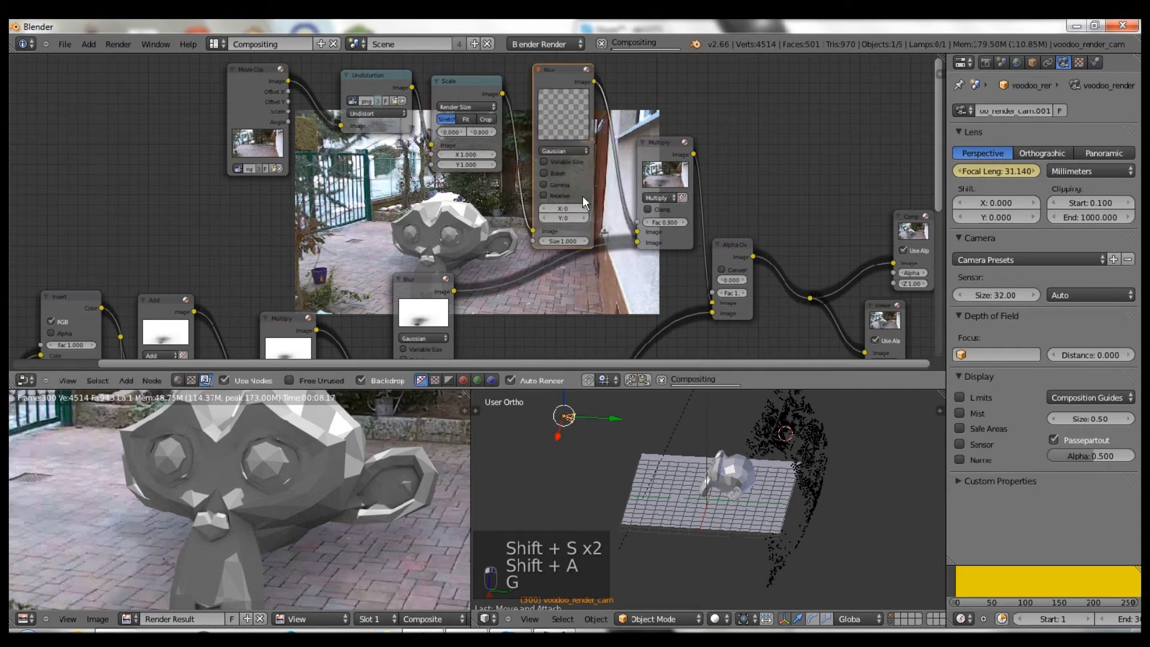
left_click(584, 214)
left_click(584, 209)
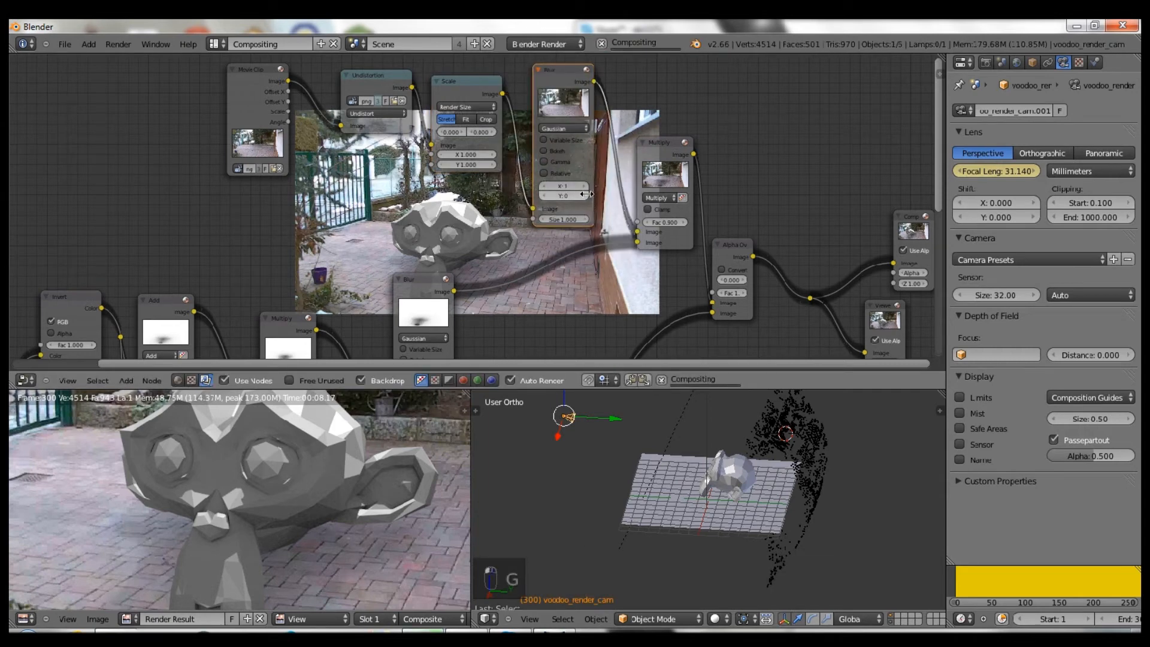
left_click(562, 188)
type("2")
key("Tab")
type("2")
key("Return")
- Duplicate the Blur node and drop the copy onto the Render Layers link
middle_click_drag(667, 173, 598, 103)
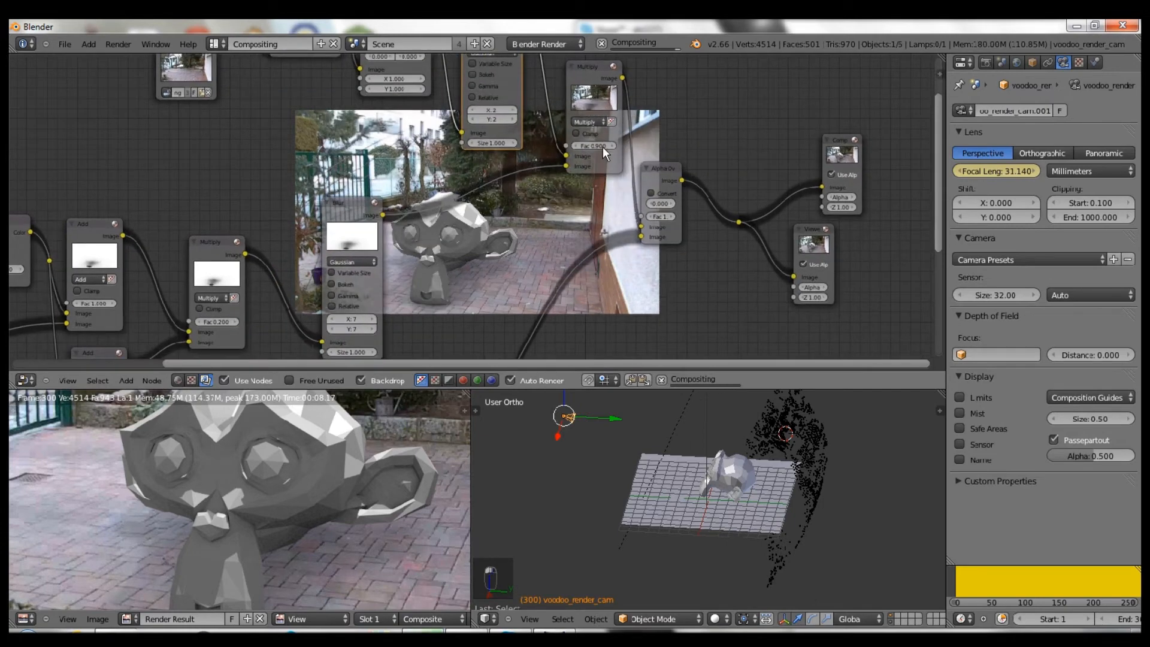
middle_click_drag(602, 146, 564, 84)
scroll(554, 110, "down", 2)
middle_click_drag(441, 124, 385, 82)
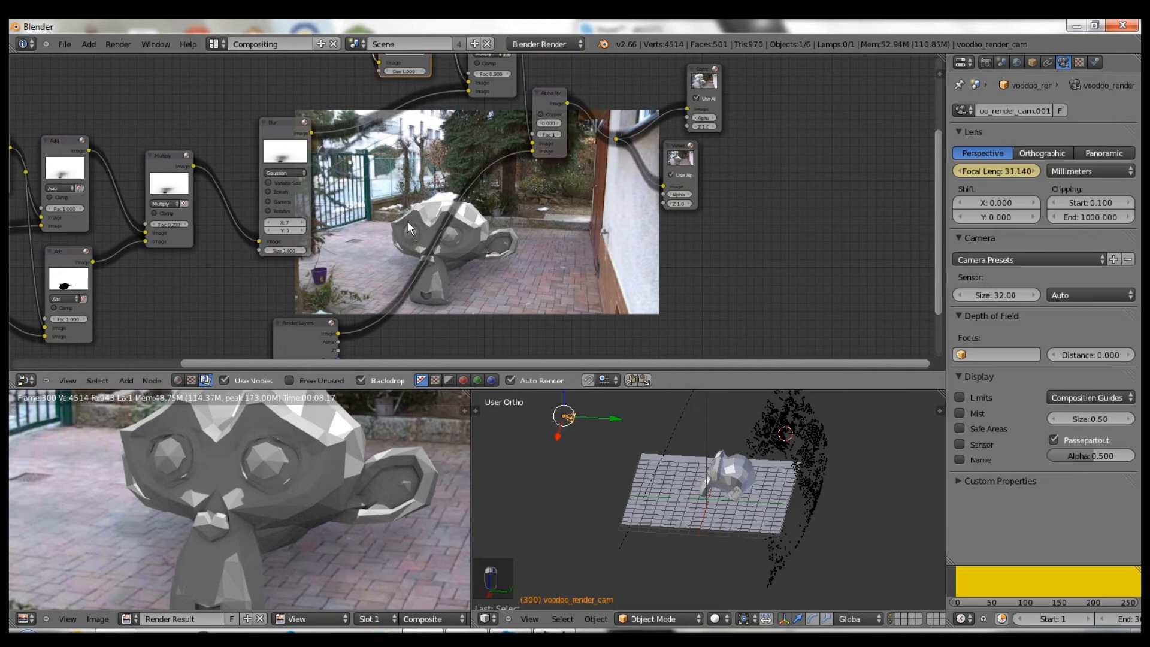
scroll(480, 250, "down", 1)
scroll(479, 99, "down", 2)
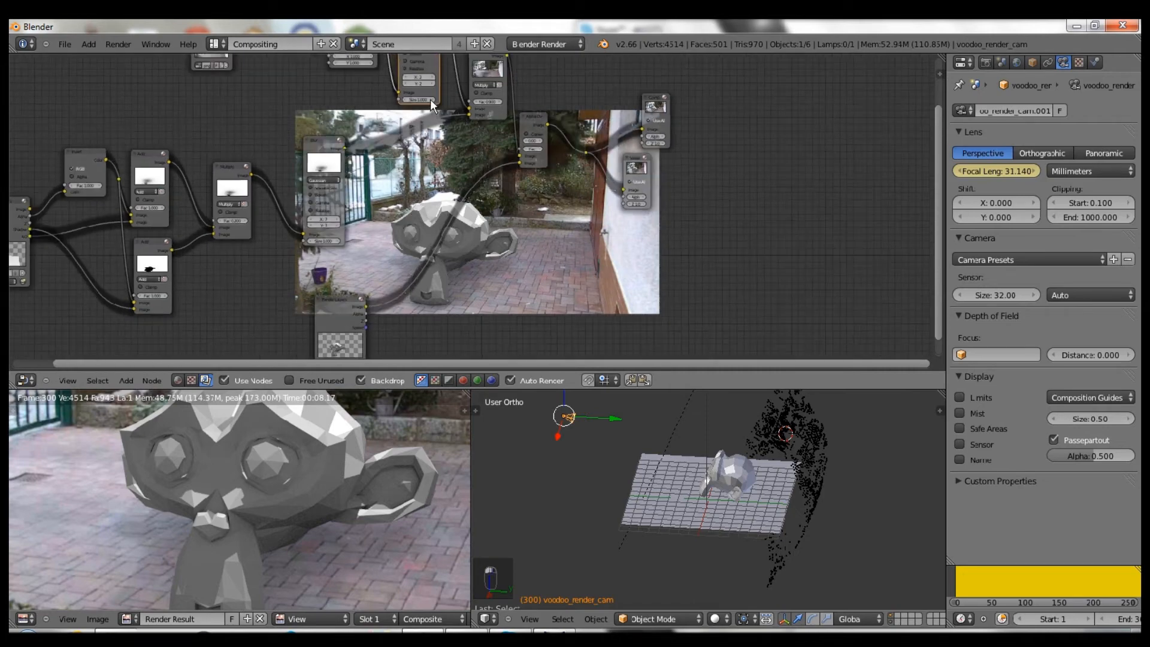
key("shift+d")
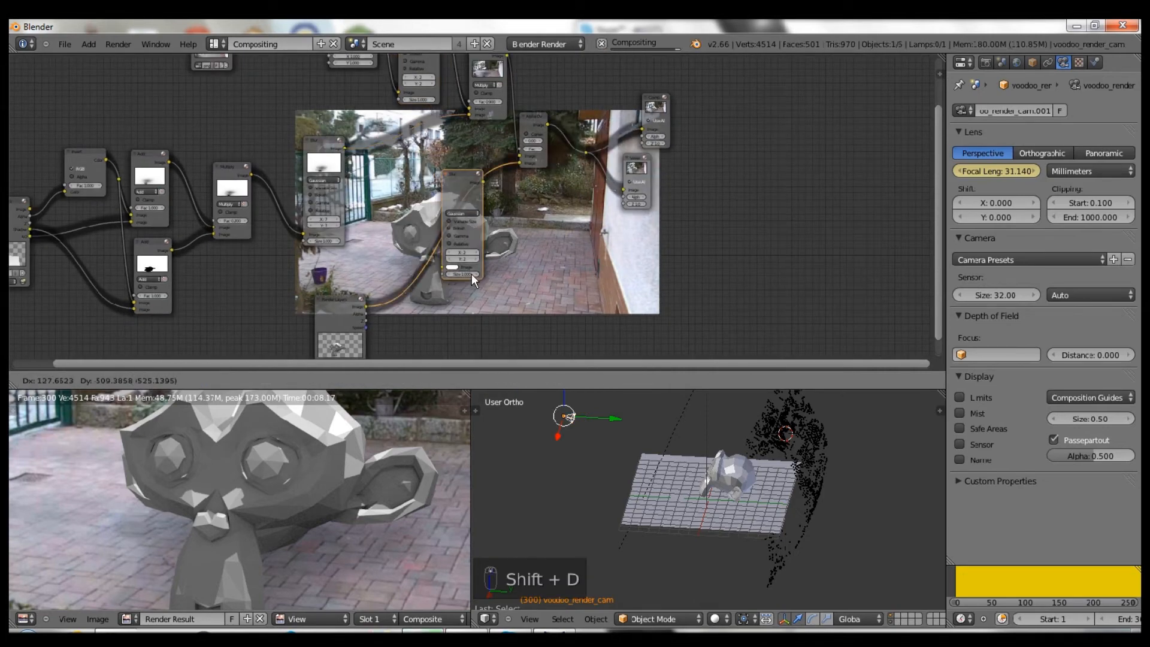
left_click(472, 271)
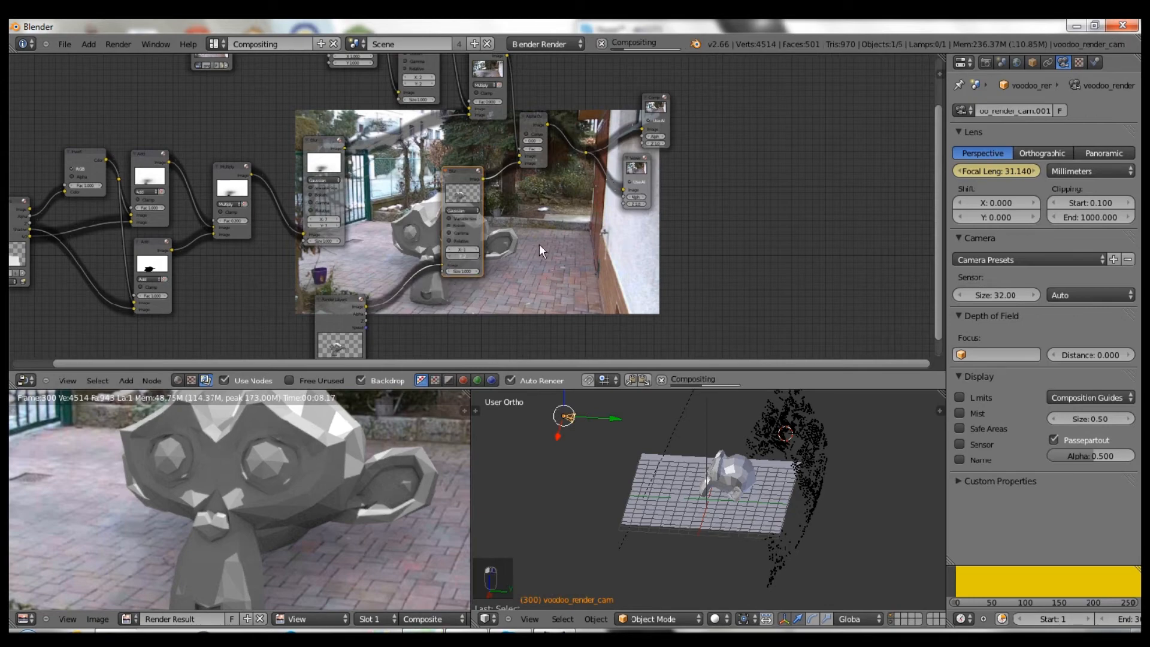
- Enlarge the backdrop preview and switch to the Default screen layout
middle_click_drag(539, 243, 431, 169)
scroll(431, 170, "up", 2)
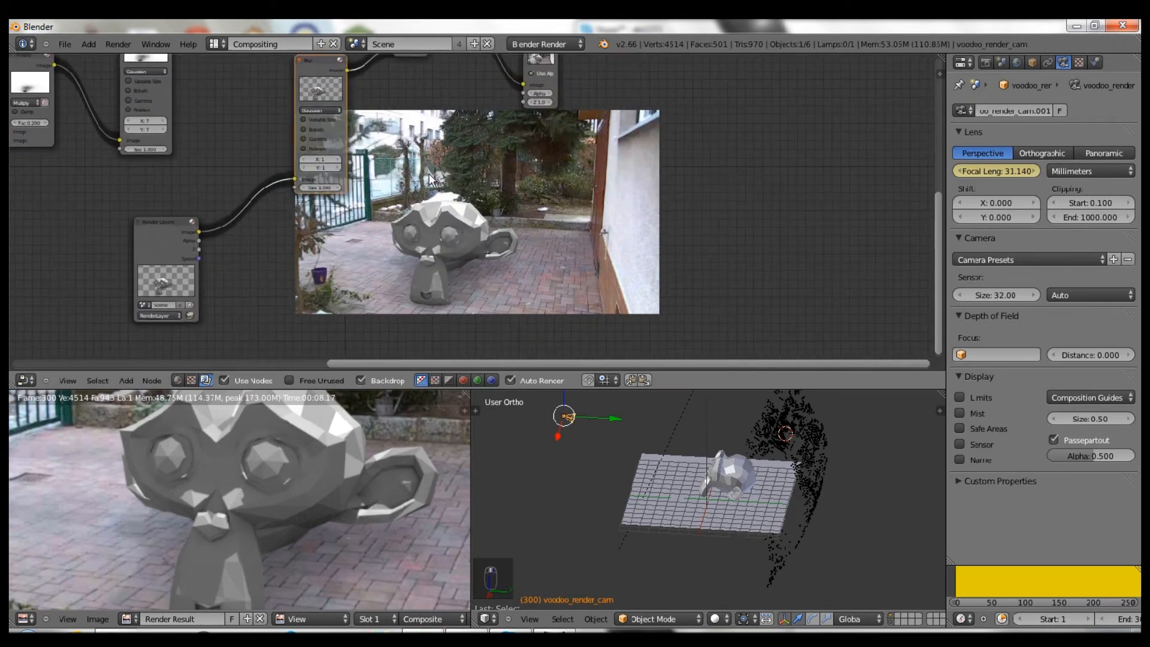
key("alt+v")
key("alt+v")
middle_click_drag(490, 225, 486, 192)
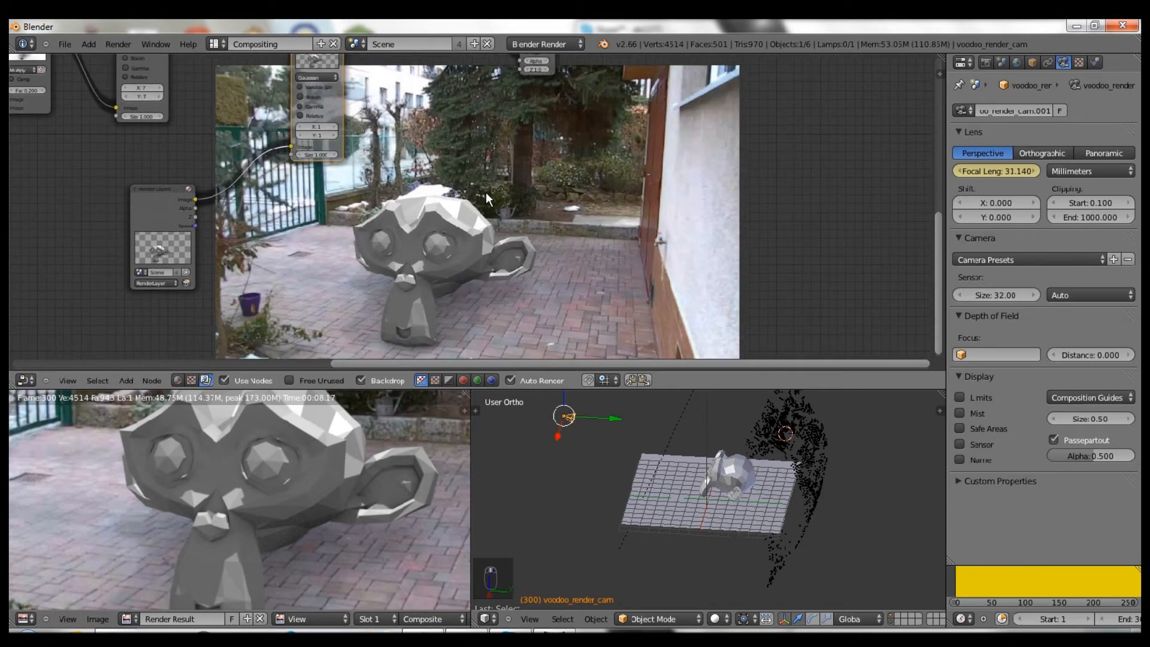
key("ctrl+Right")
- Select Suzanne and enable her material's mirror with Reflectivity 0.15 and Fresnel 4
right_click(451, 295)
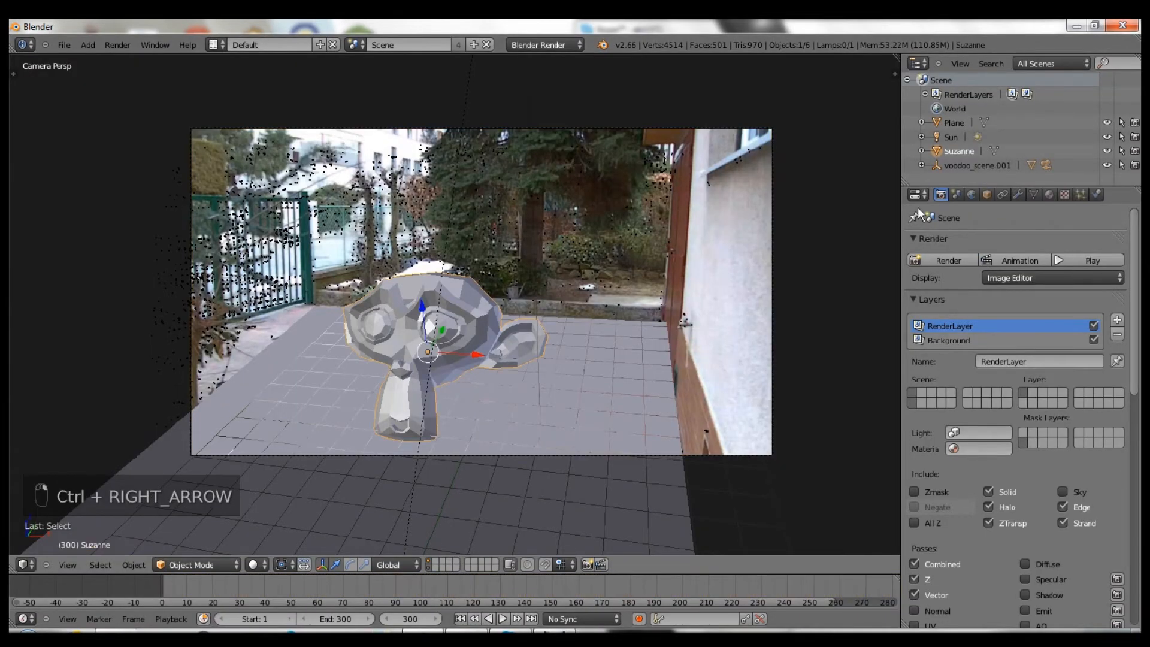
left_click(1064, 192)
left_click(1048, 194)
scroll(987, 315, "down", 5)
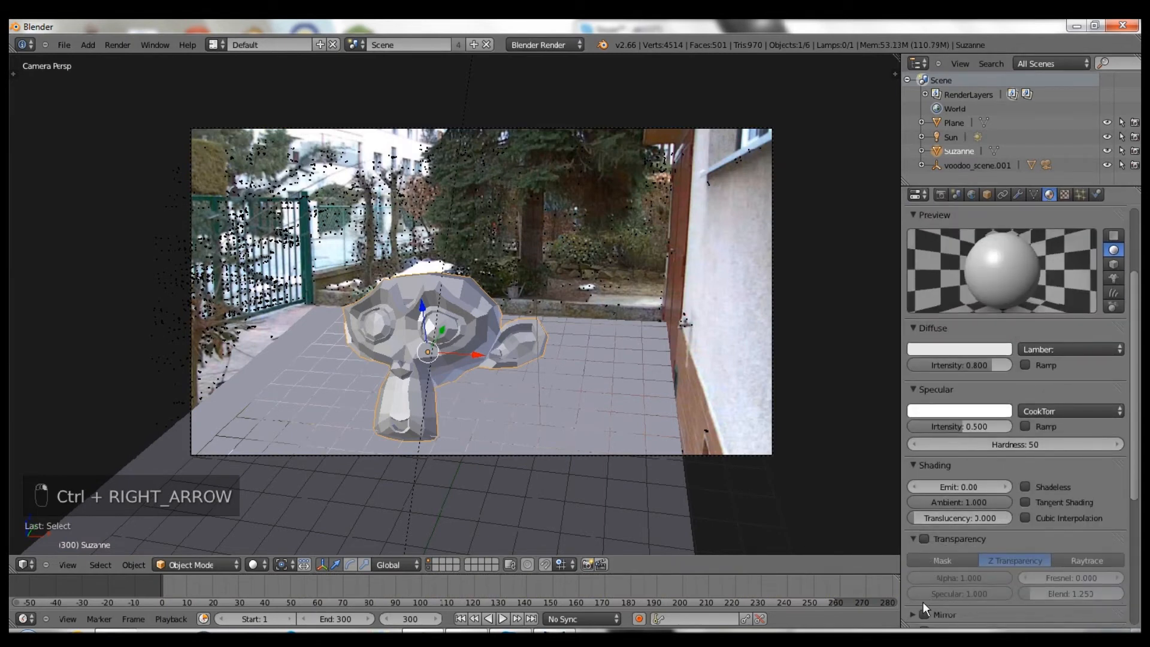
scroll(935, 599, "down", 2)
left_click(937, 559)
left_click(947, 580)
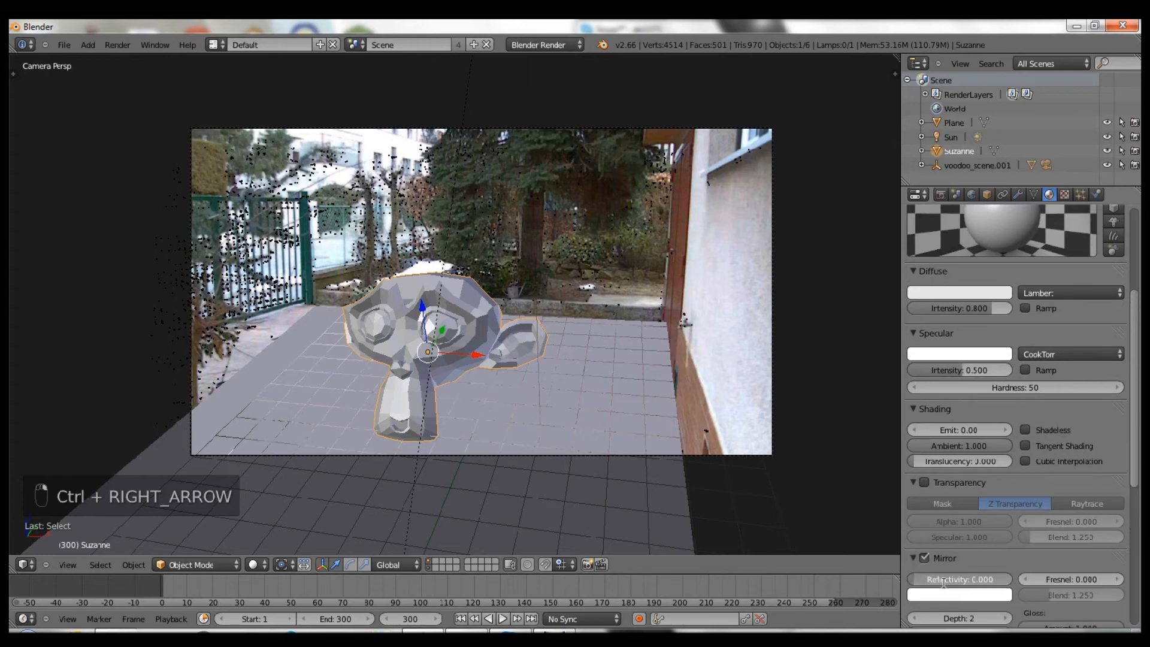
key("BackSpace")
type("0.15")
key("Return")
left_click(1062, 576)
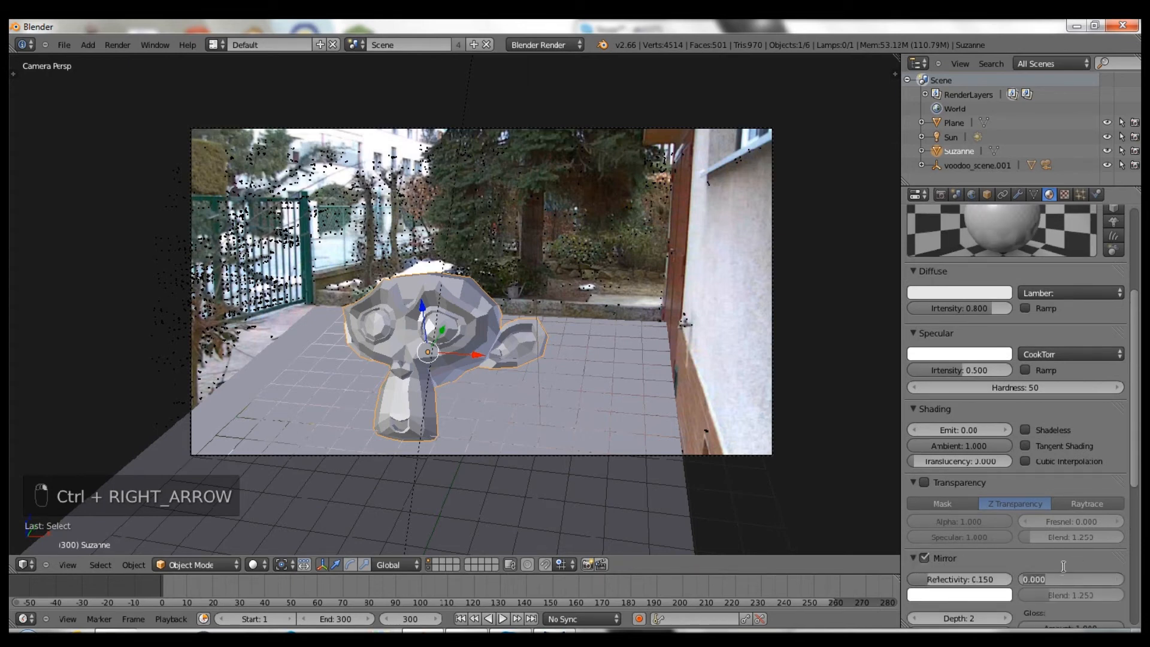
type("4")
key("Return")
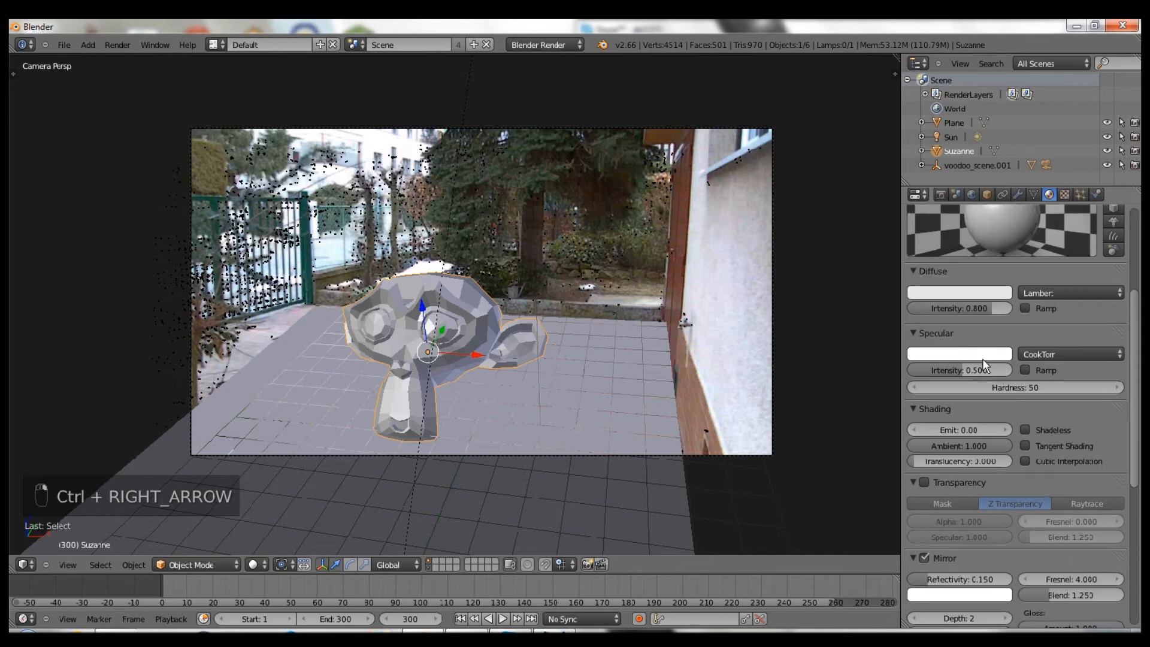
- Change the mirror to Fresnel 0 and Reflectivity 1.000
scroll(1058, 260, "up", 3)
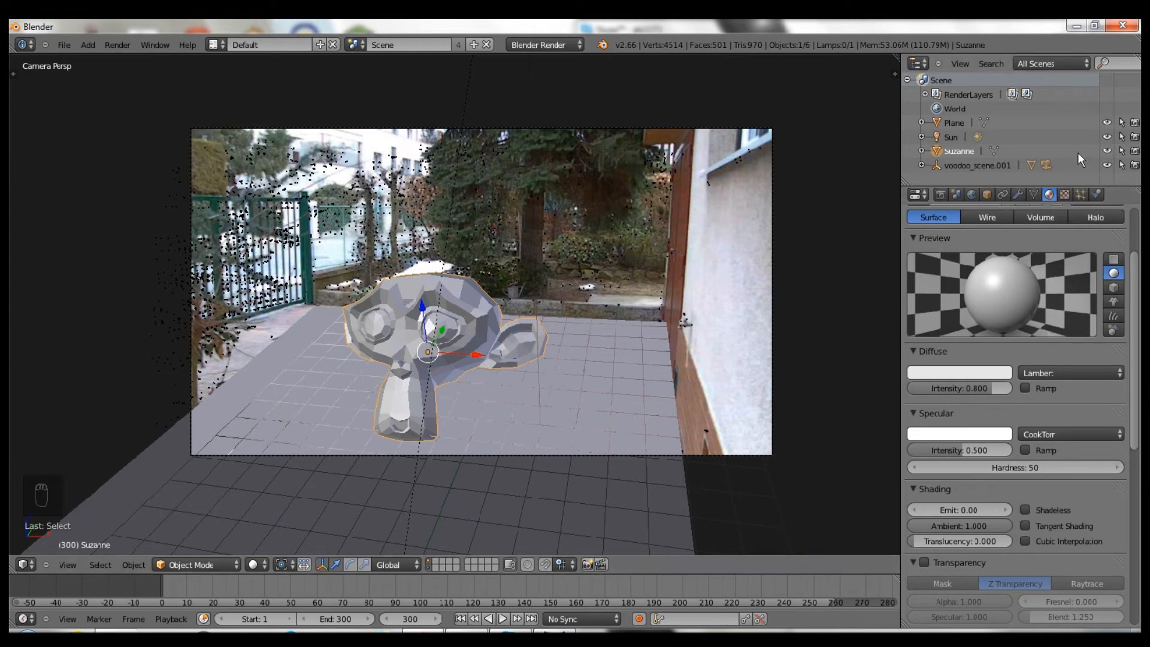
scroll(1041, 419, "down", 5)
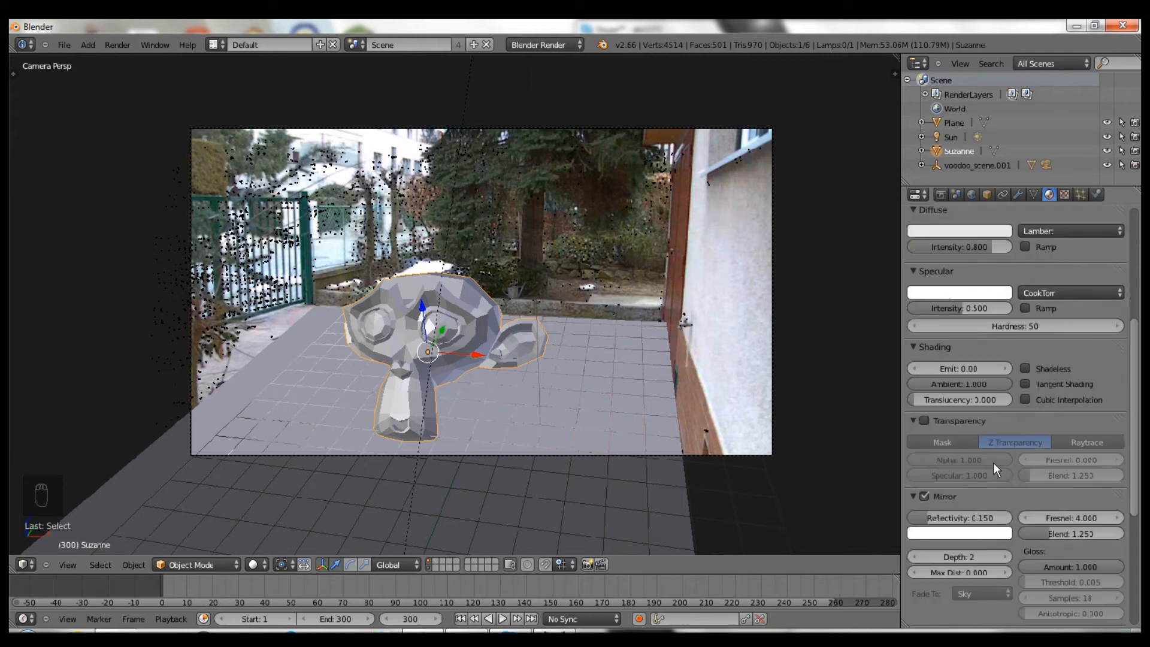
left_click(1072, 518)
type("0")
key("Return")
left_click_drag(954, 520, 1102, 518)
- Run a test render, then give Suzanne smooth shading from the Object Tools shelf
scroll(1071, 484, "up", 10)
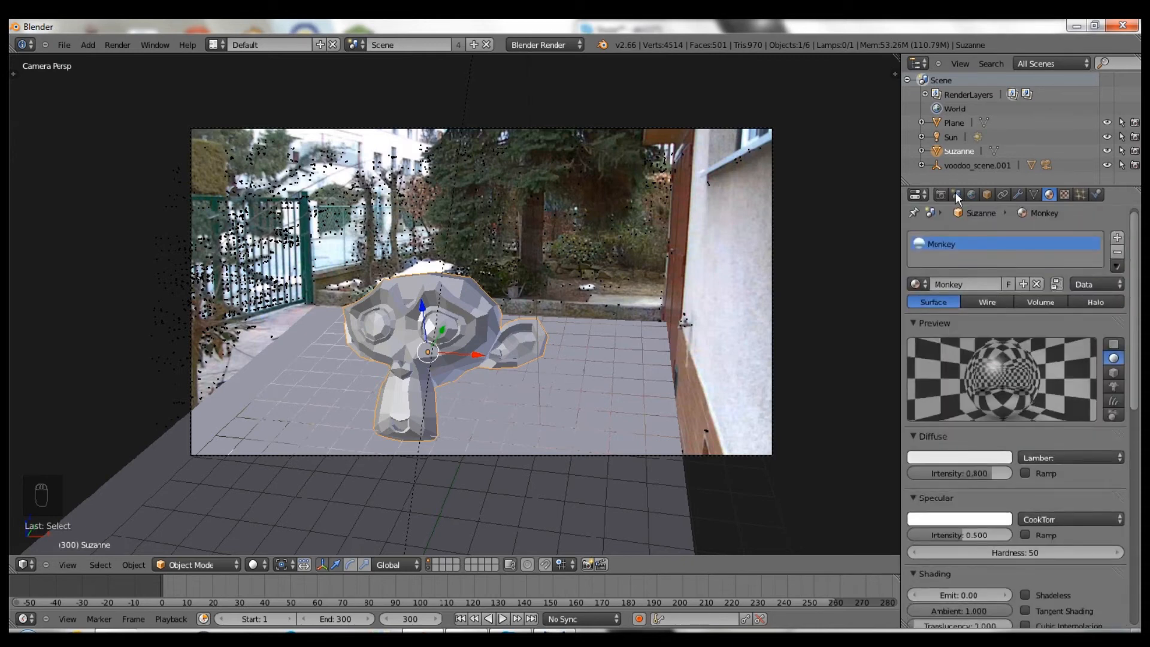
left_click(940, 194)
left_click(935, 258)
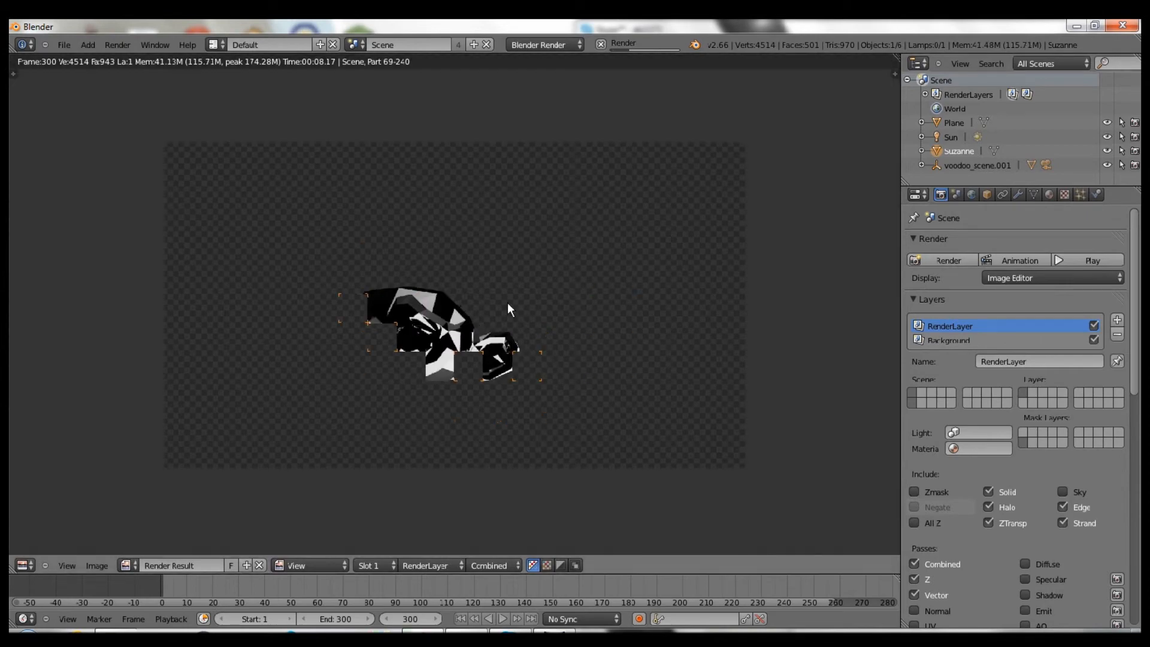
key("Escape")
key("t")
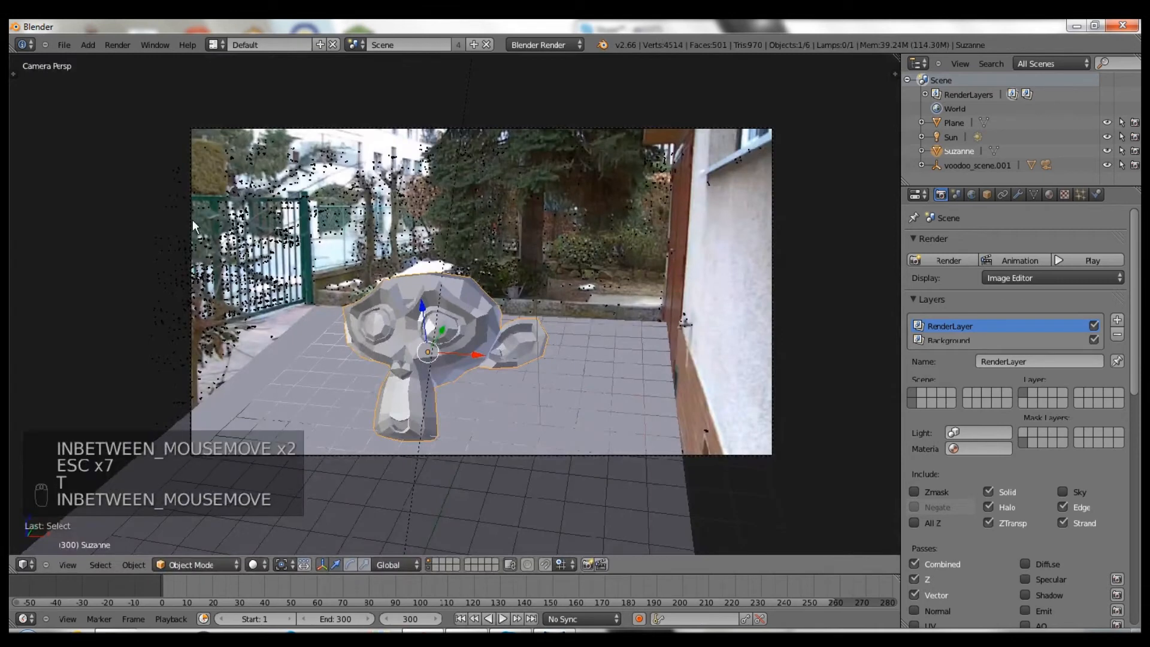
key("t")
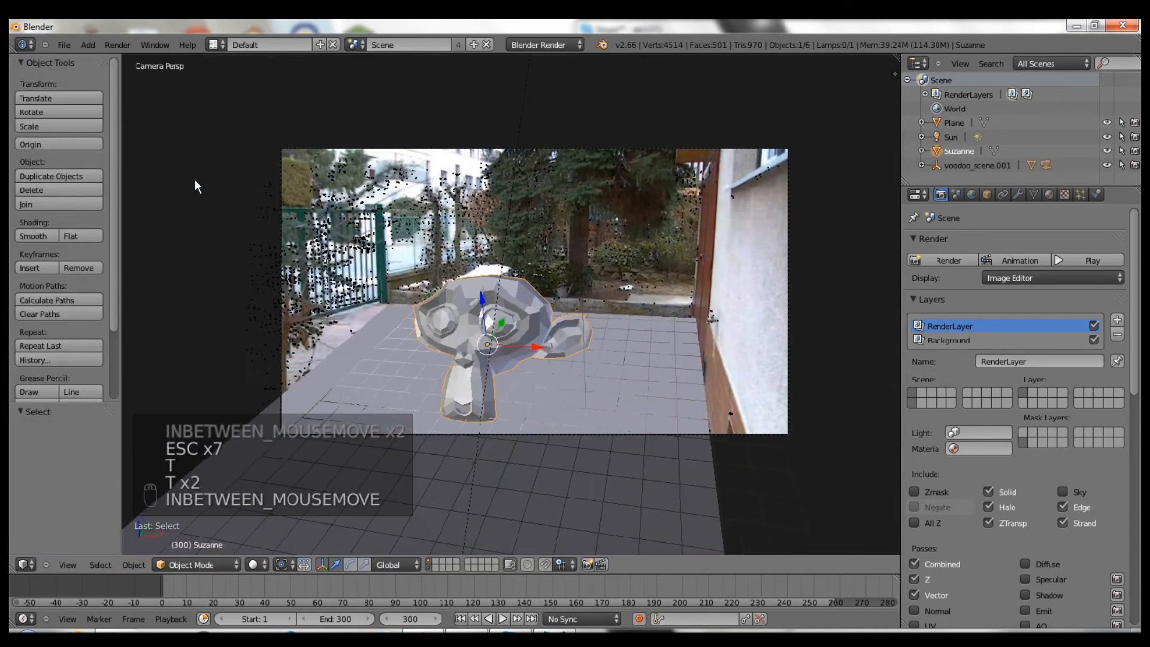
left_click(37, 237)
- Render the smooth, mirrored Suzanne, then show the World texture slots
left_click(936, 259)
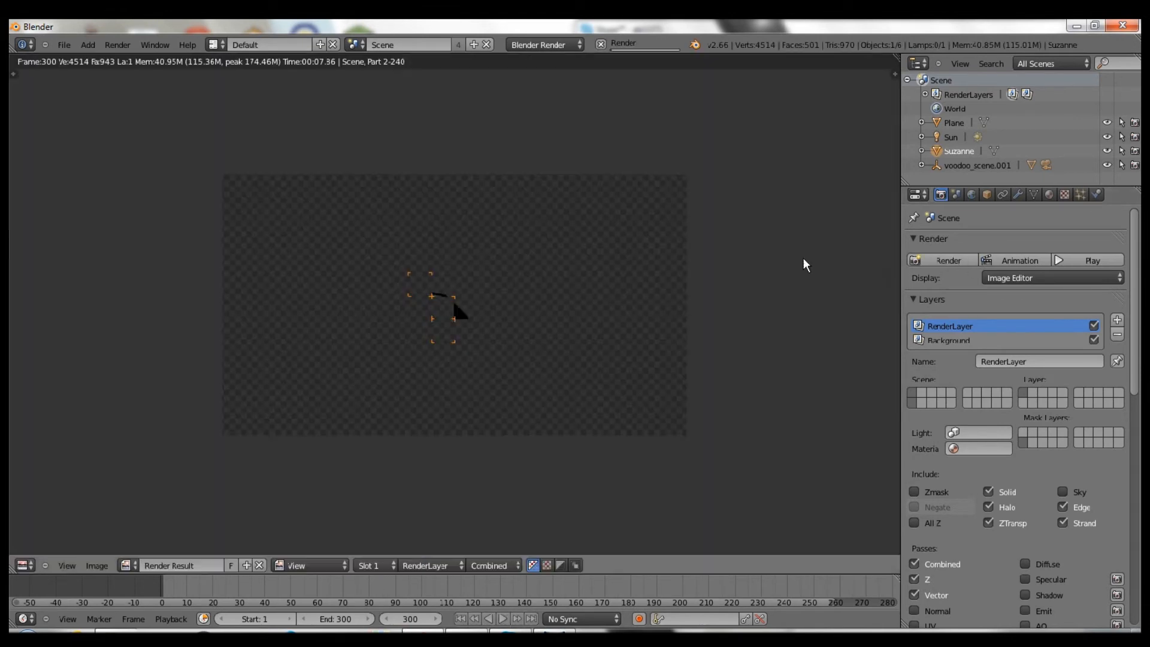
scroll(656, 250, "up", 2)
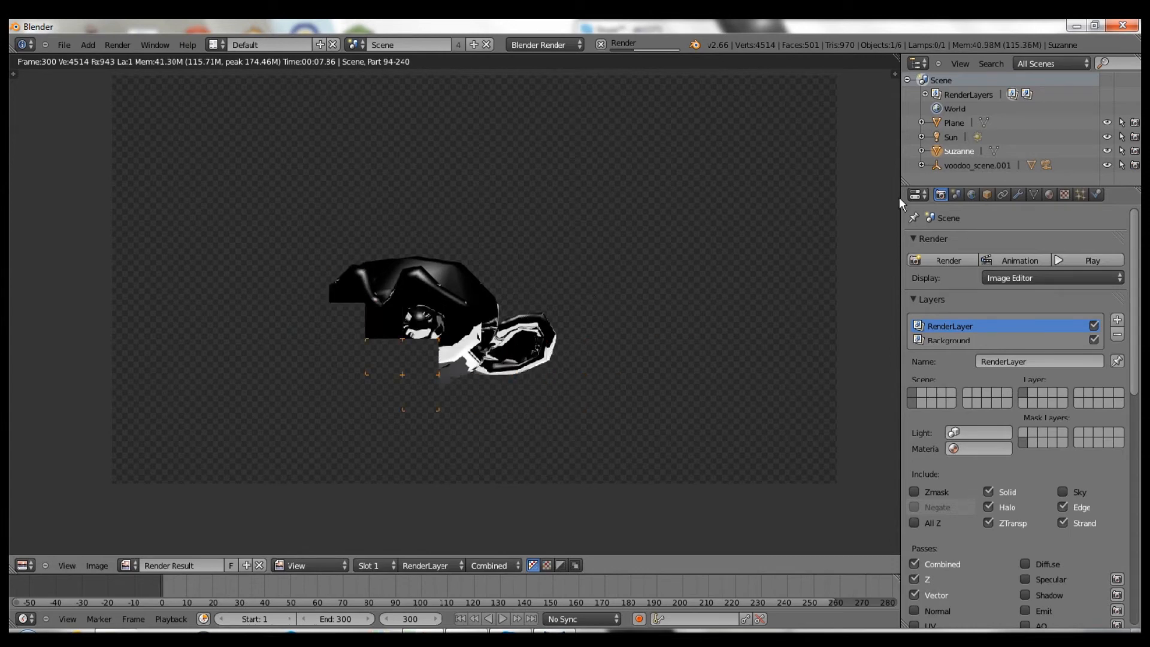
left_click(971, 194)
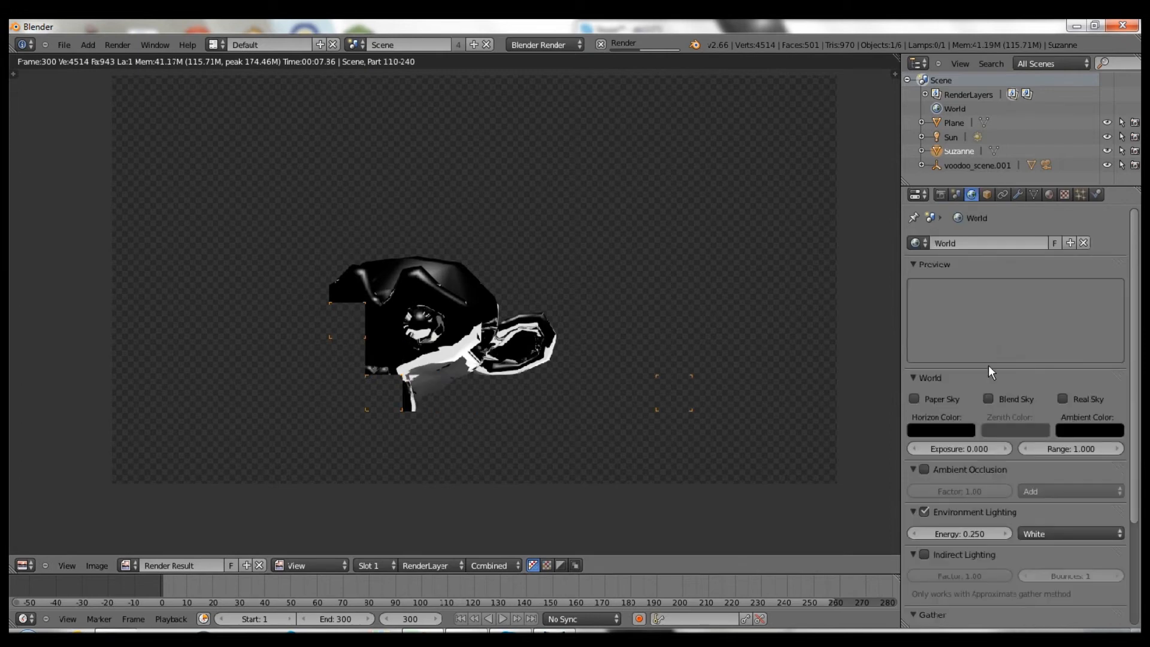
left_click(1062, 193)
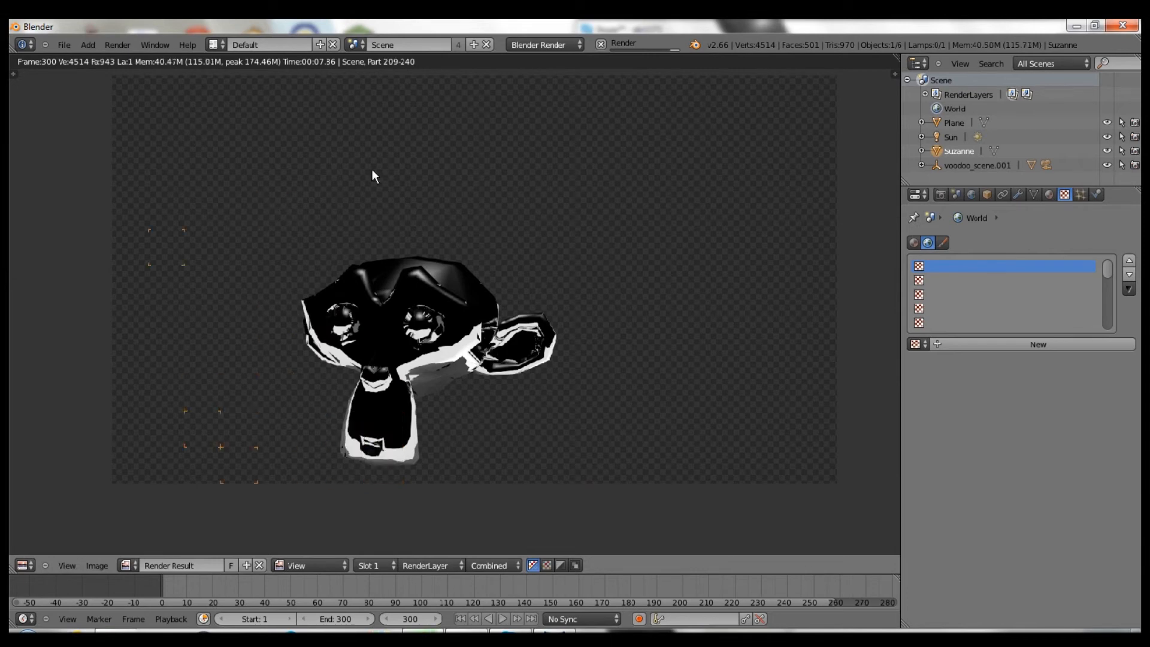
- Create an Image or Movie world texture loading 0001.png from New Folder
left_click(1016, 346)
left_click(1009, 362)
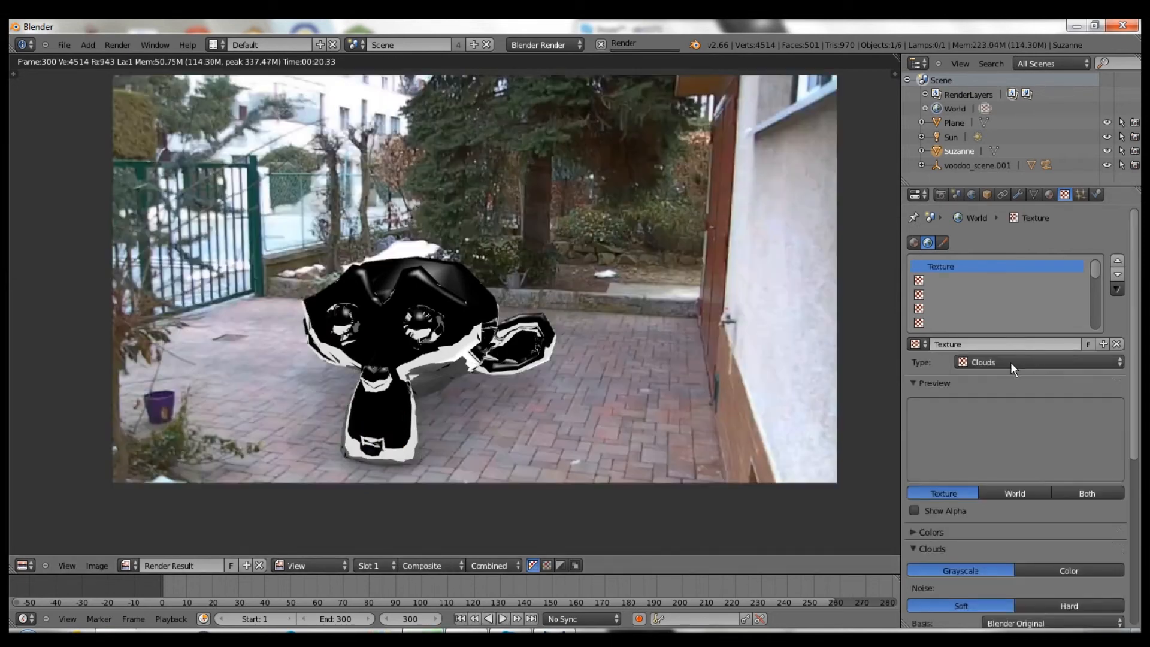
left_click(1009, 361)
left_click(991, 361)
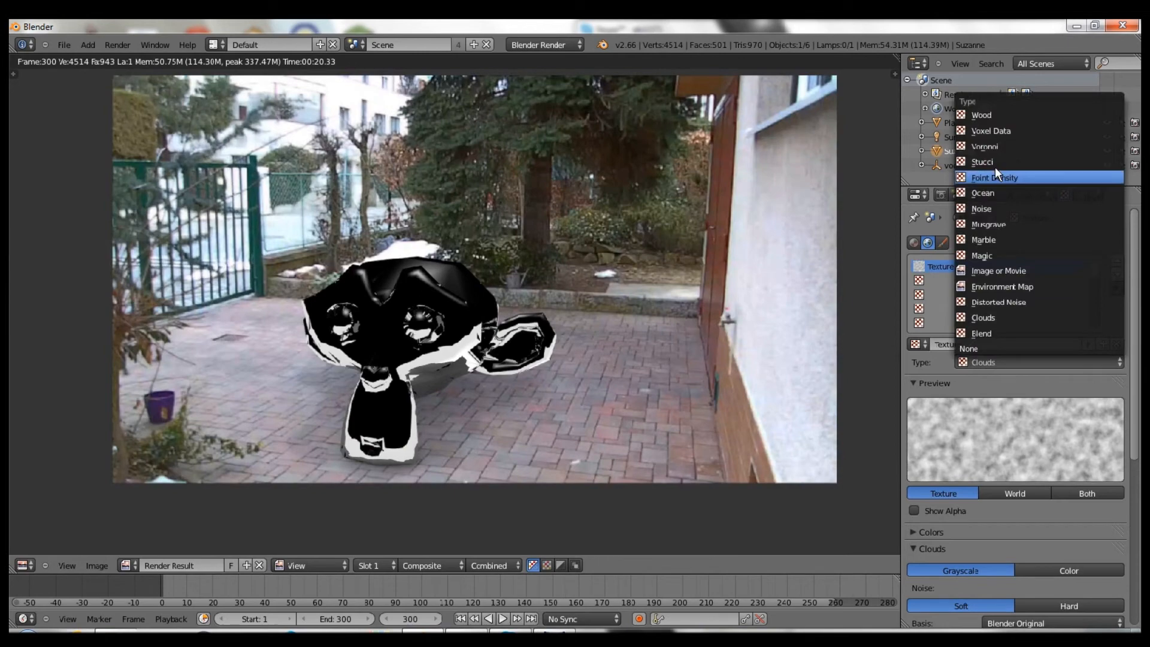
left_click(992, 271)
scroll(1030, 419, "down", 3)
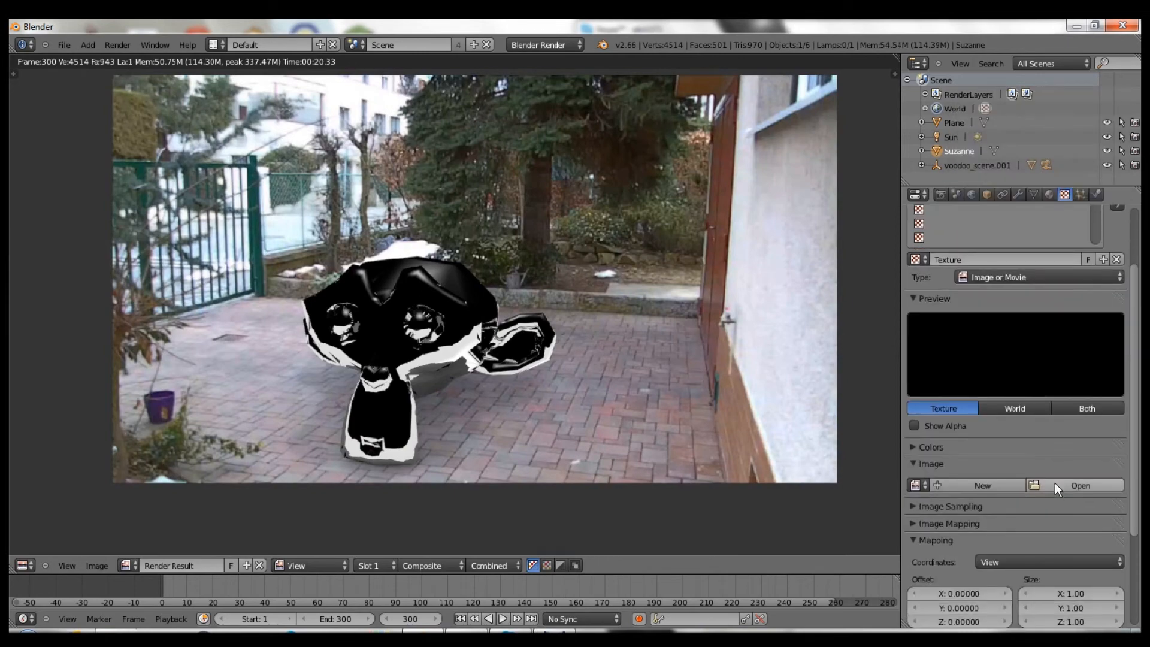
left_click(918, 485)
left_click(1070, 486)
left_click(66, 300)
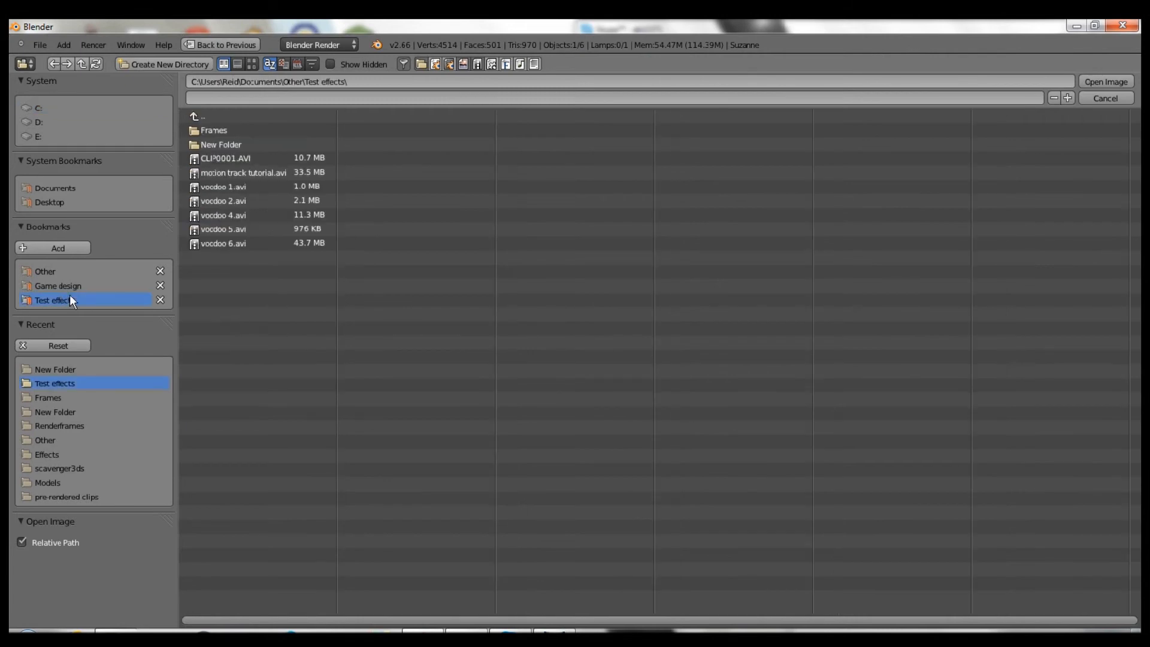
left_click(211, 146)
double_click(214, 131)
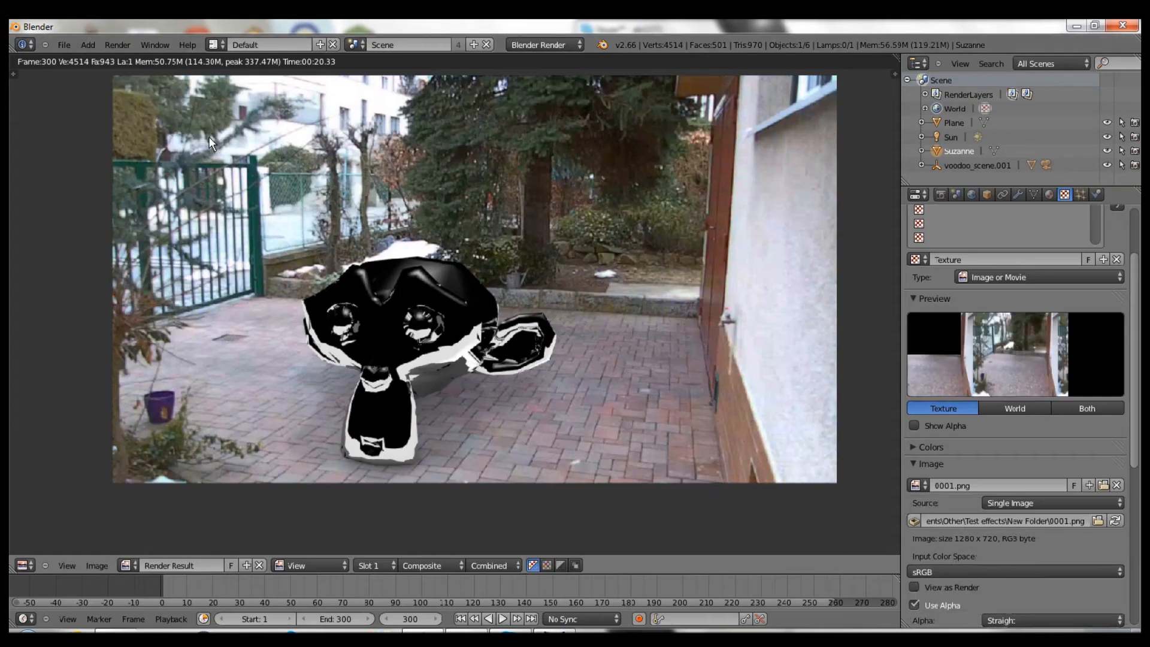
- Set the texture source to Image Sequence and make it influence the Horizon
left_click(1027, 502)
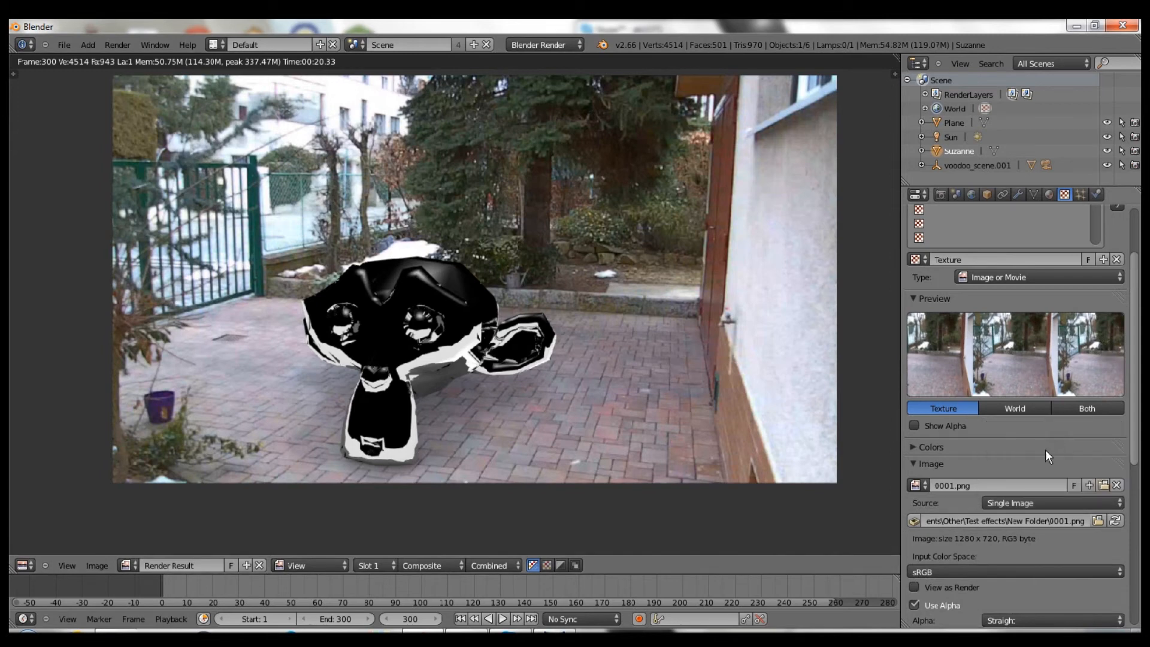
left_click(1027, 502)
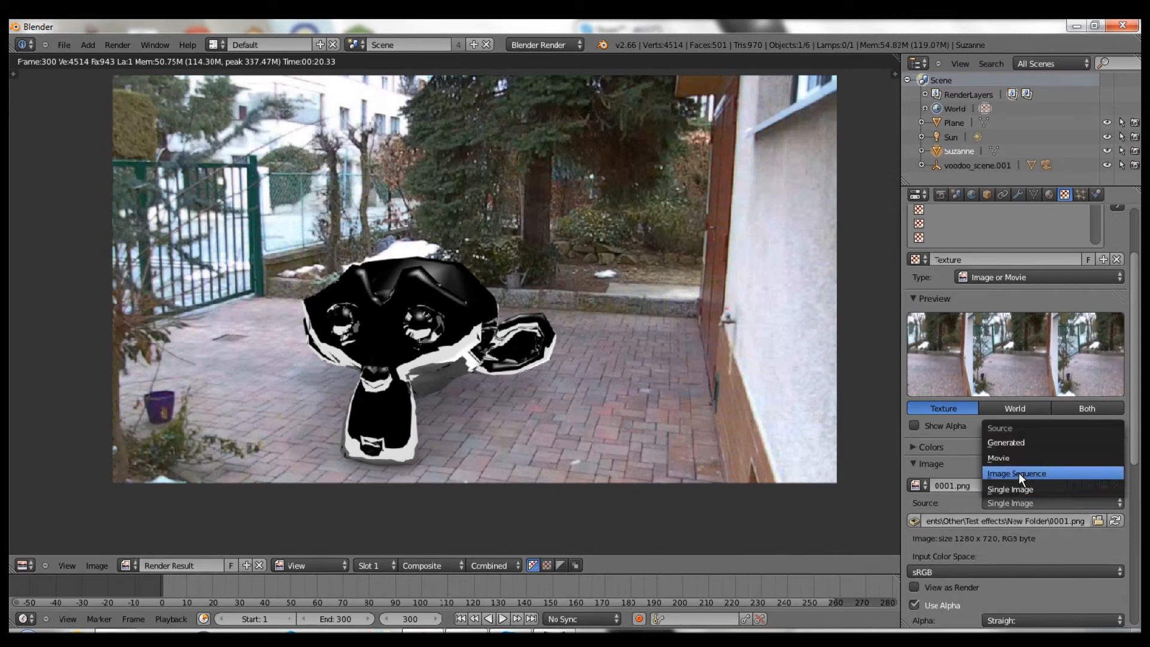
left_click(1018, 473)
scroll(1005, 479, "down", 5)
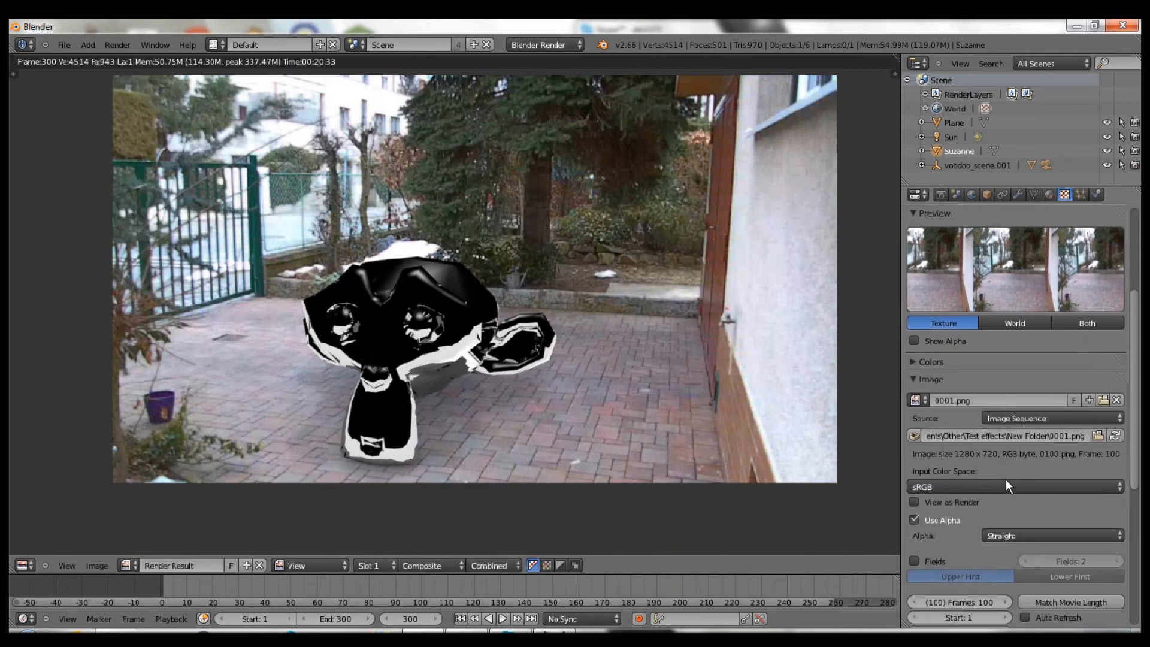
scroll(1049, 534, "down", 7)
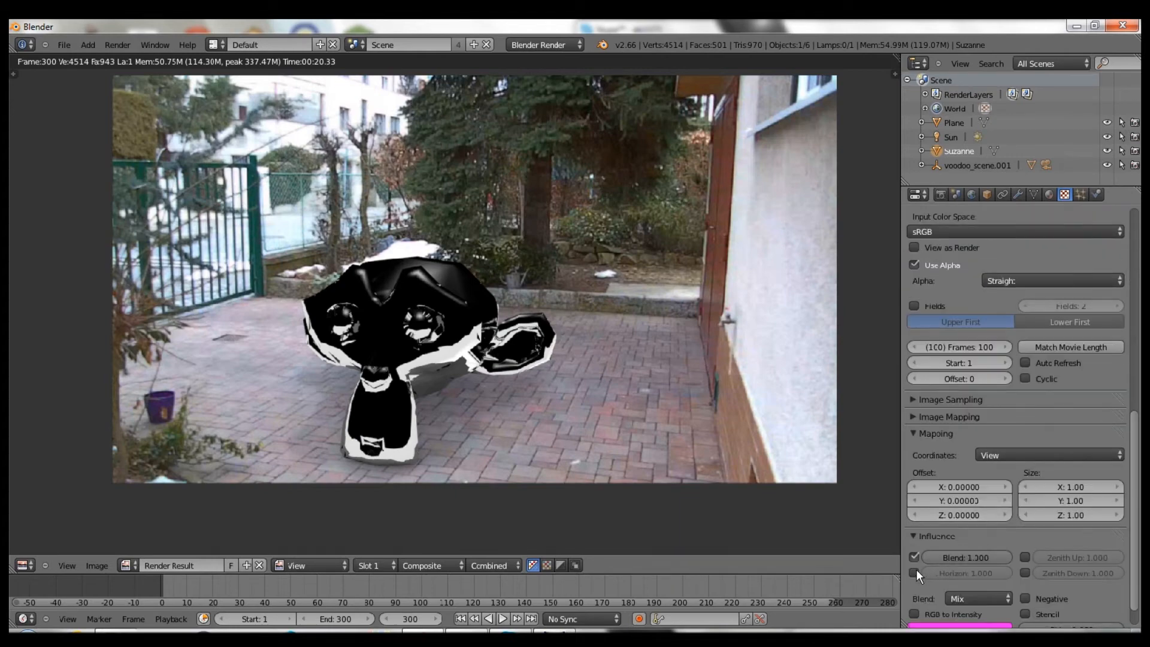
left_click(914, 573)
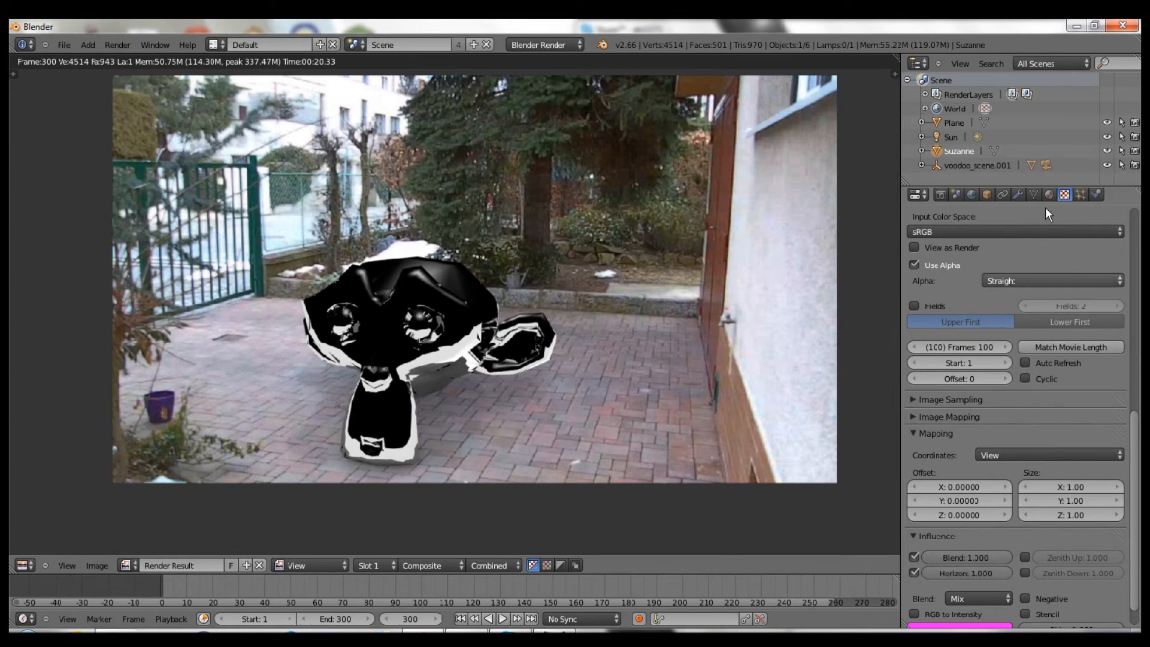
left_click(970, 194)
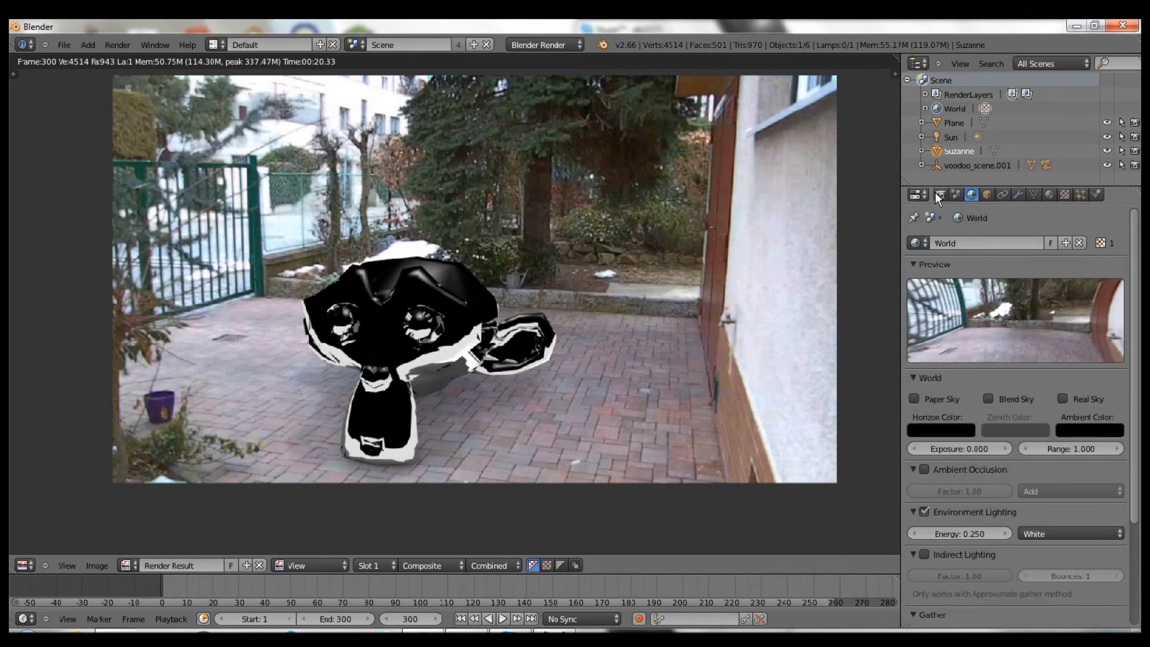
left_click(939, 194)
- Render the frame with F12, inspect chrome Suzanne over the courtyard footage, and exit back
key("F12")
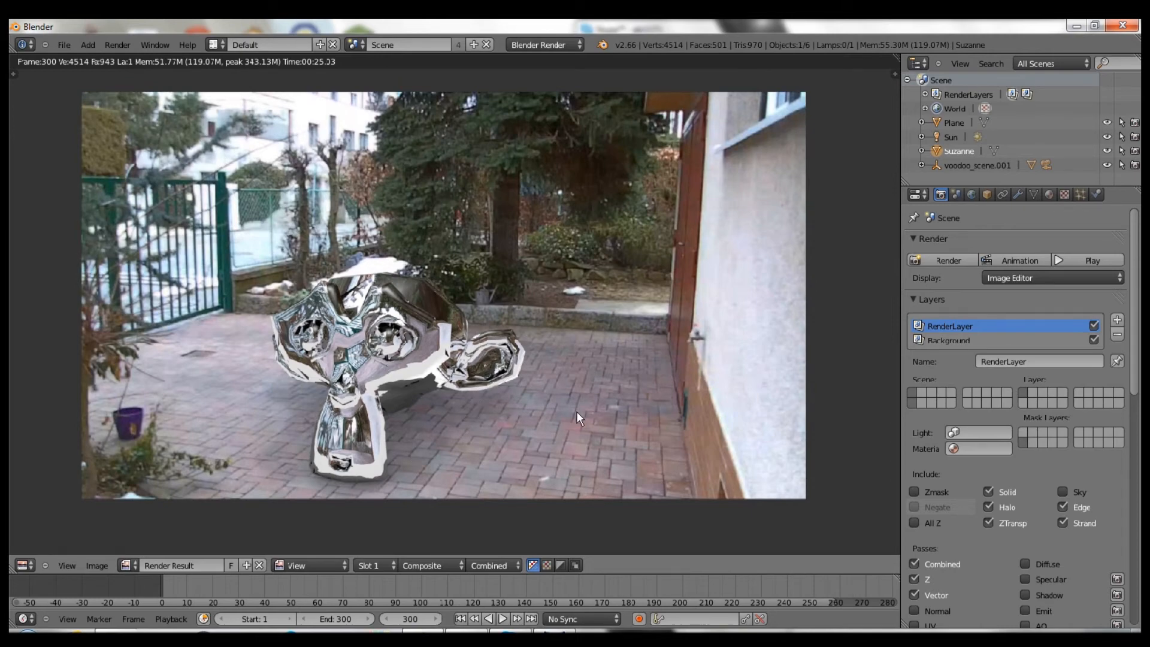
key("Escape")
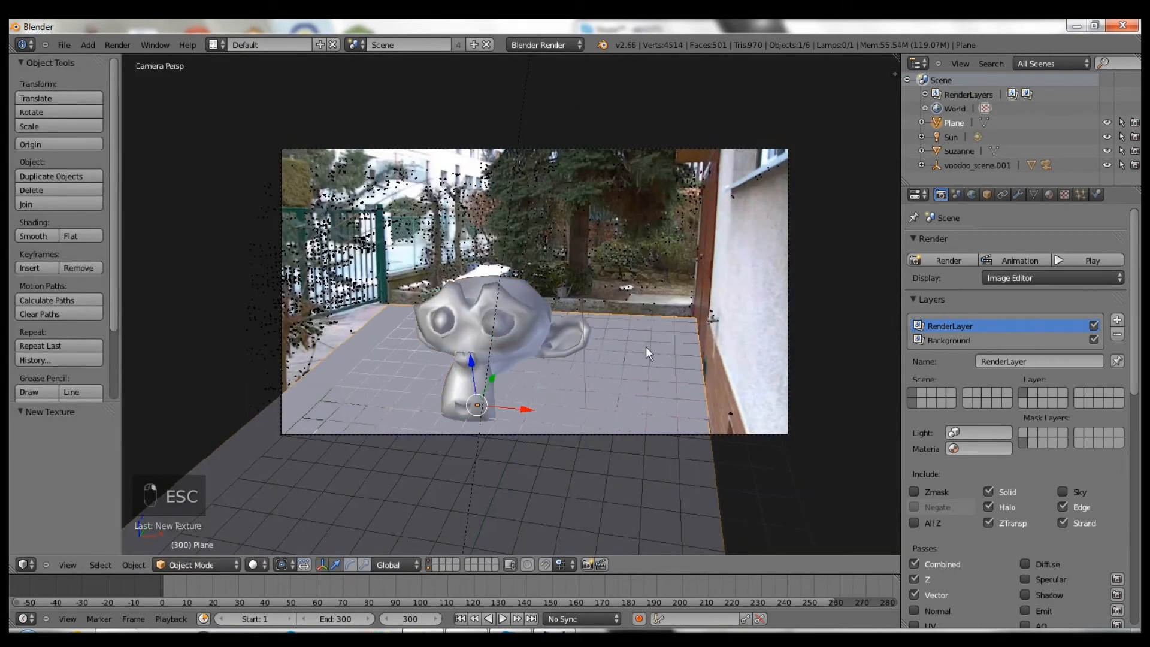
- Switch to wireframe and review the plane's texture and Ground material settings
key("z")
scroll(660, 357, "up", 2)
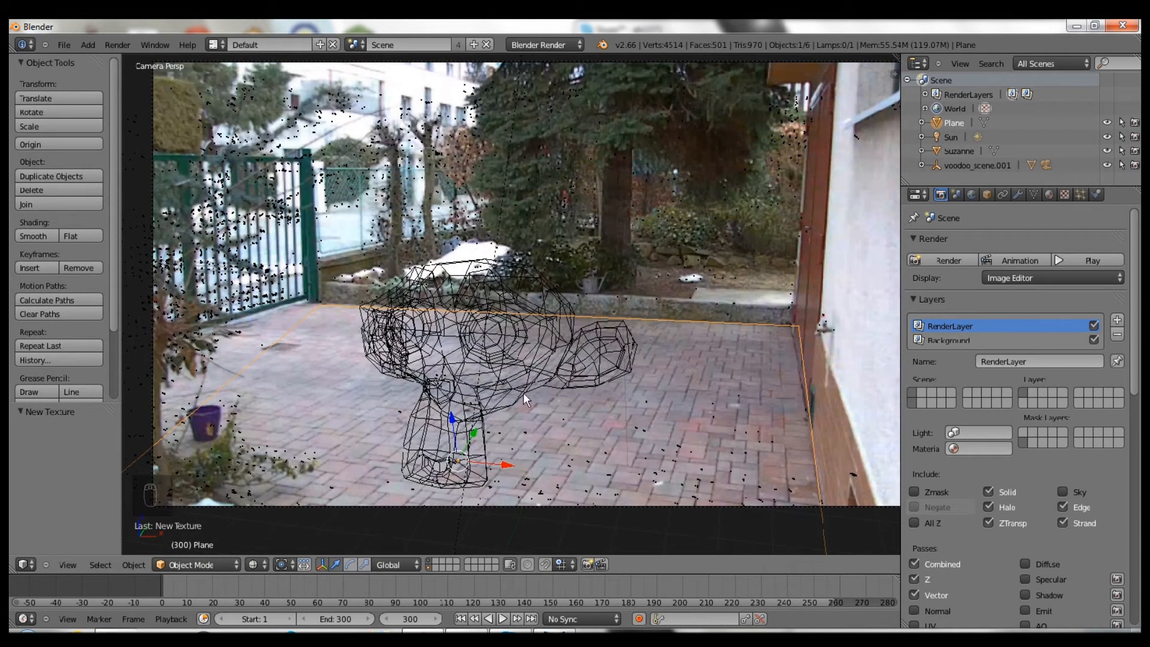
left_click(1065, 194)
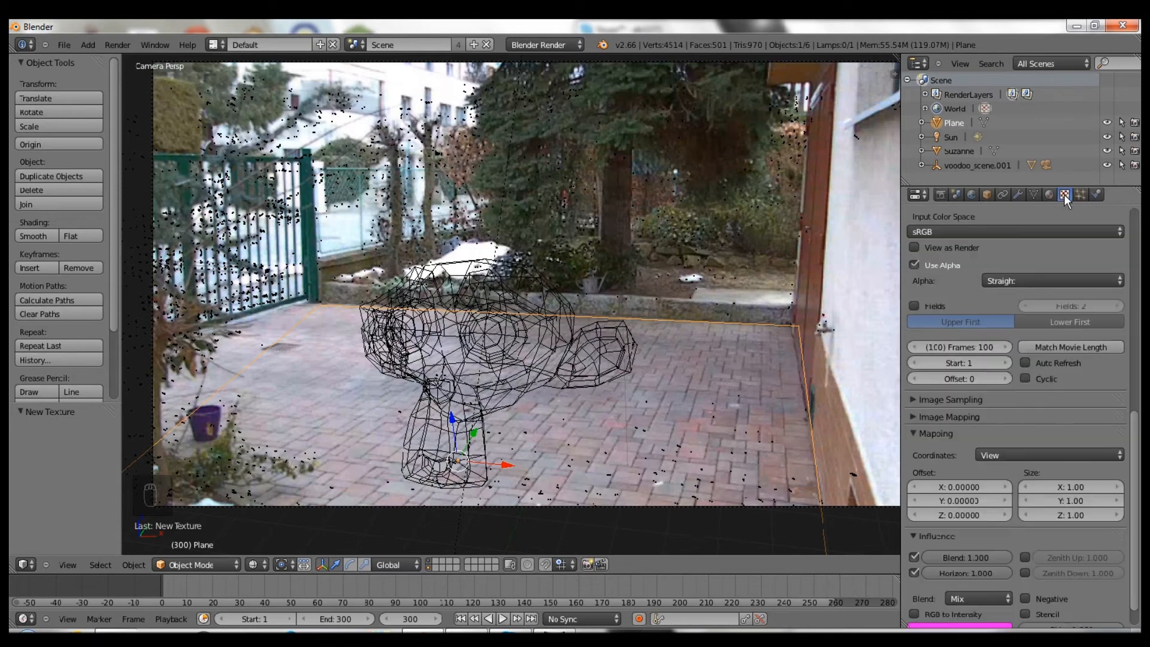
scroll(1063, 308, "up", 4)
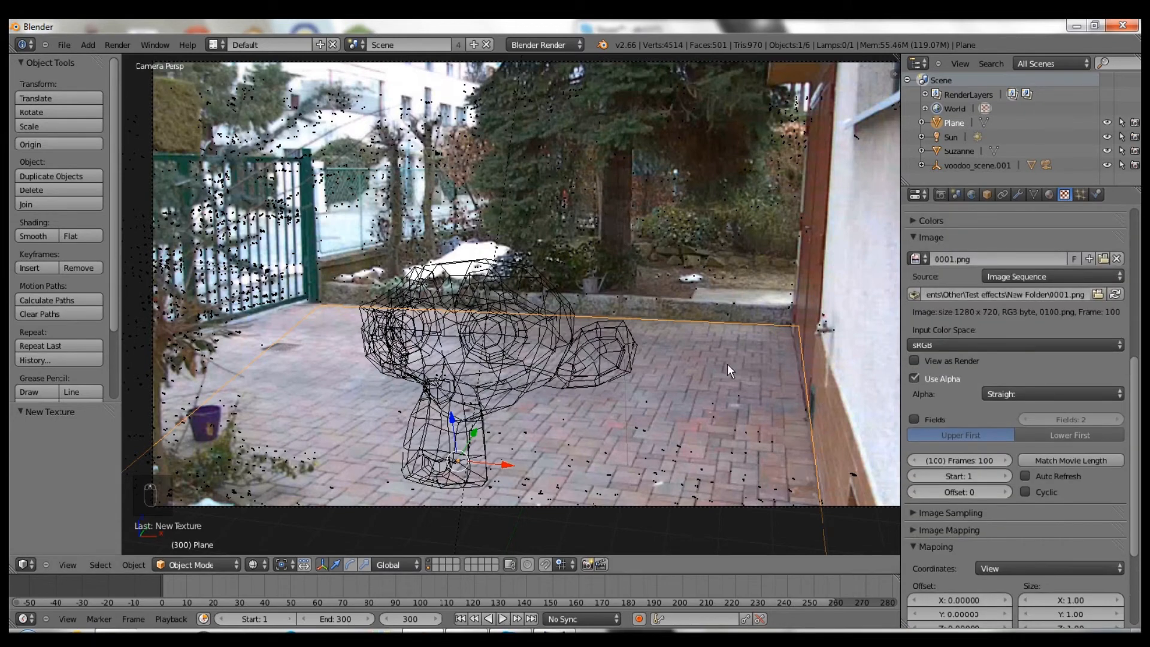
scroll(1090, 285, "up", 5)
scroll(1088, 279, "up", 5)
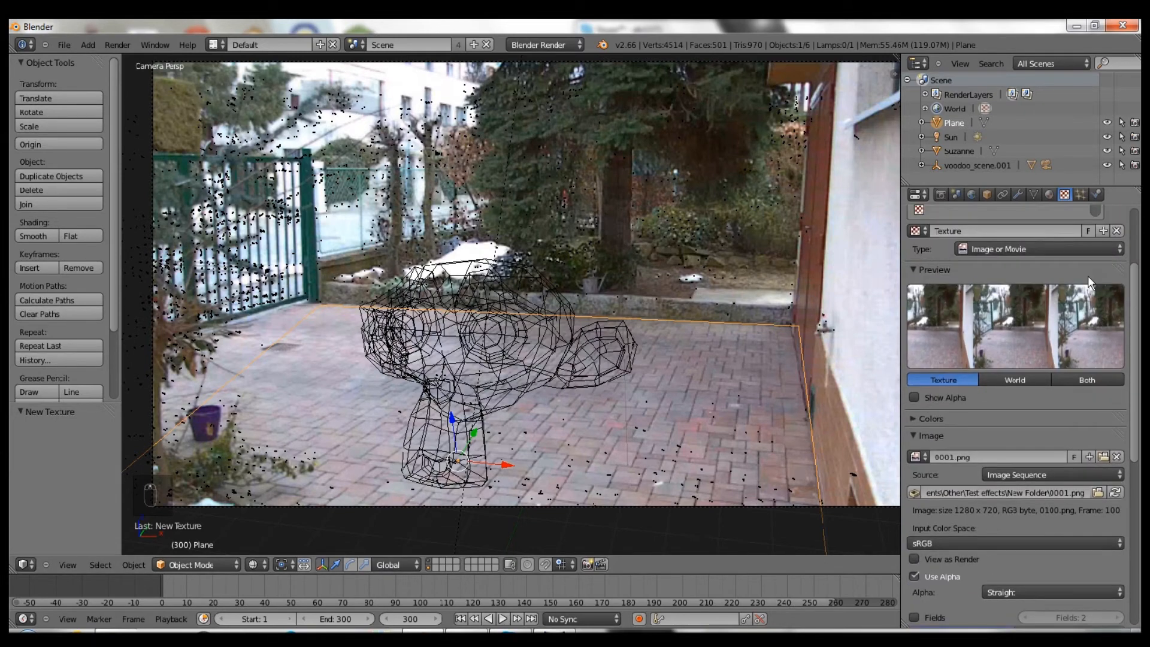
left_click(1049, 194)
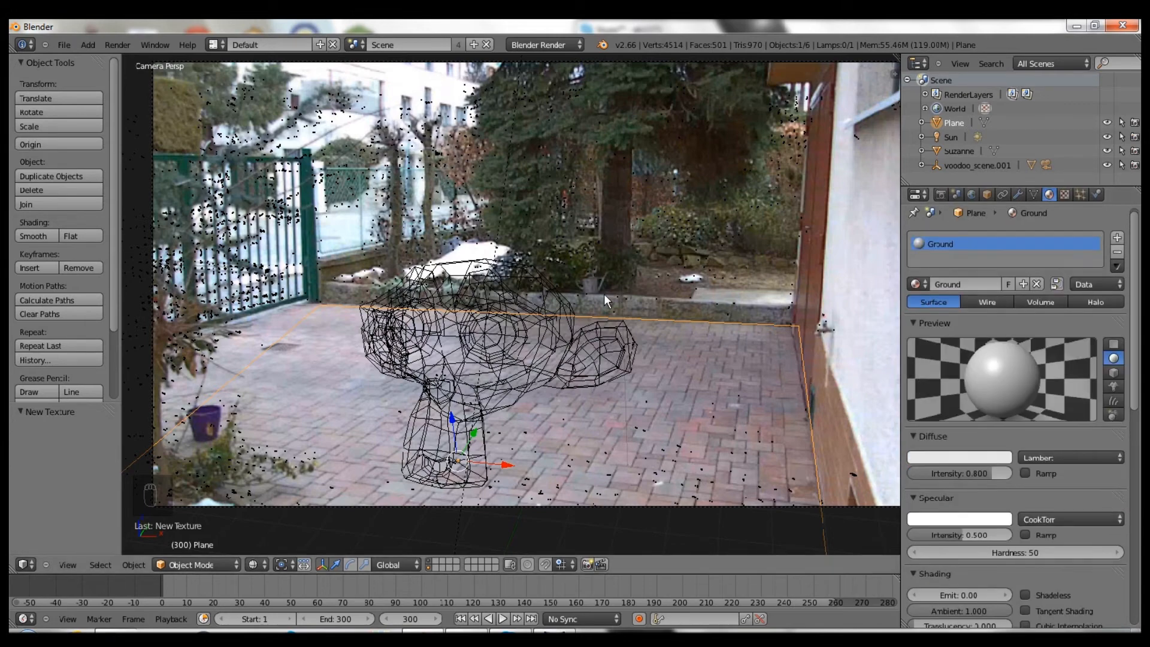
left_click(1064, 195)
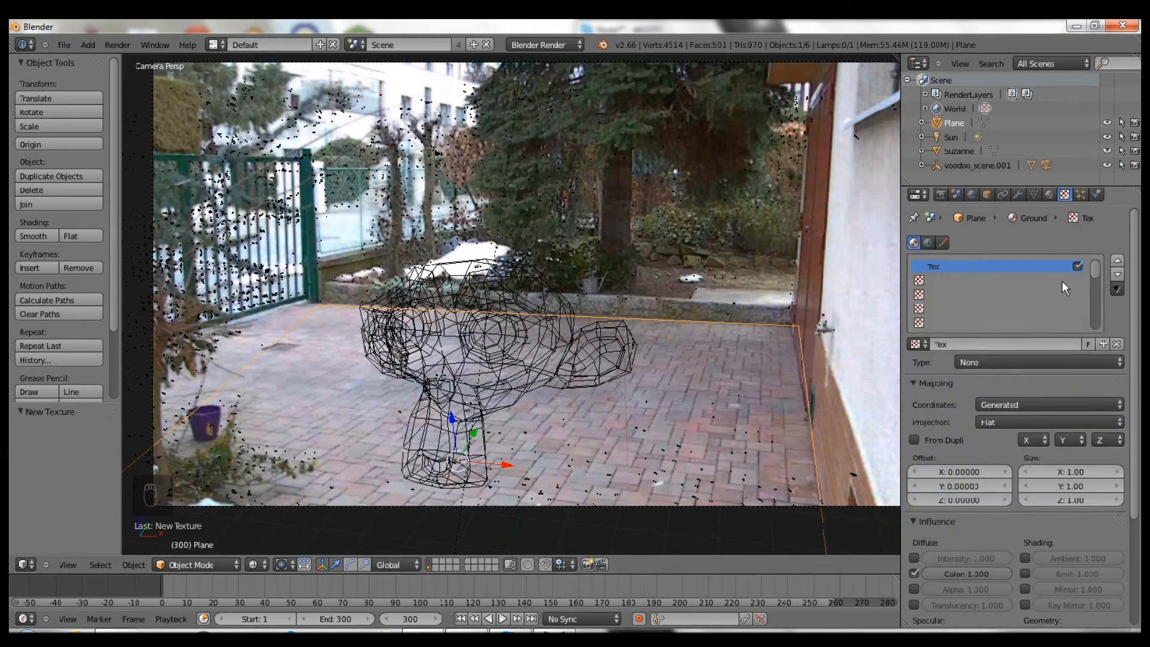
left_click(1051, 193)
- Sample the pink paving from the footage as the Ground diffuse colour
left_click(964, 458)
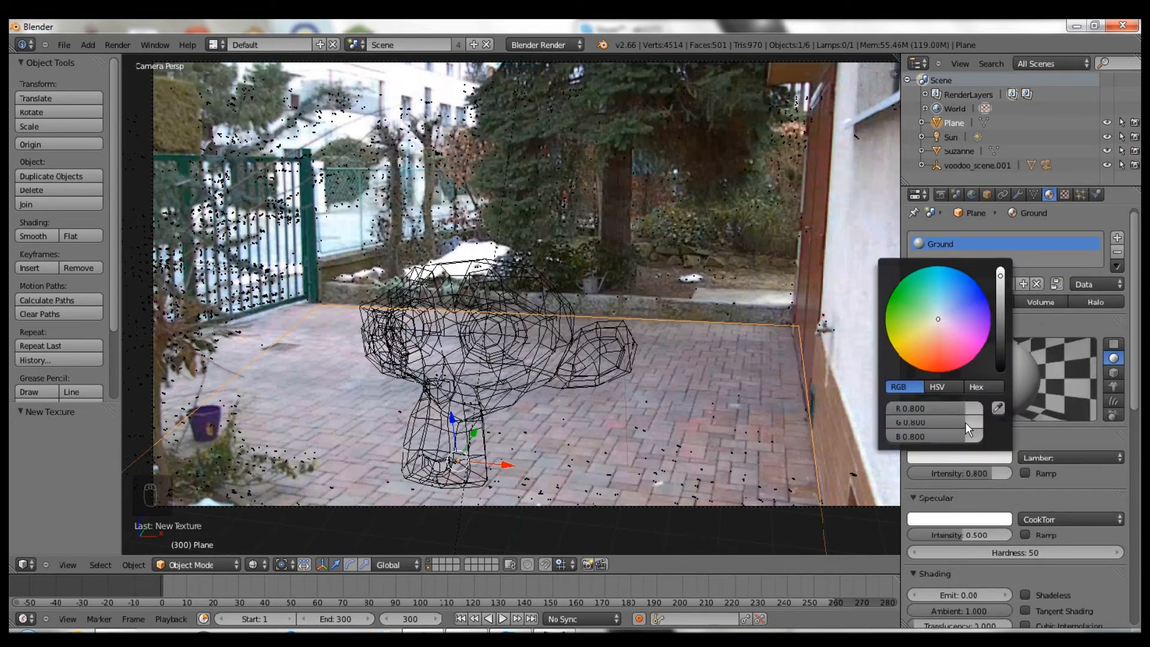
left_click(963, 458)
left_click(998, 407)
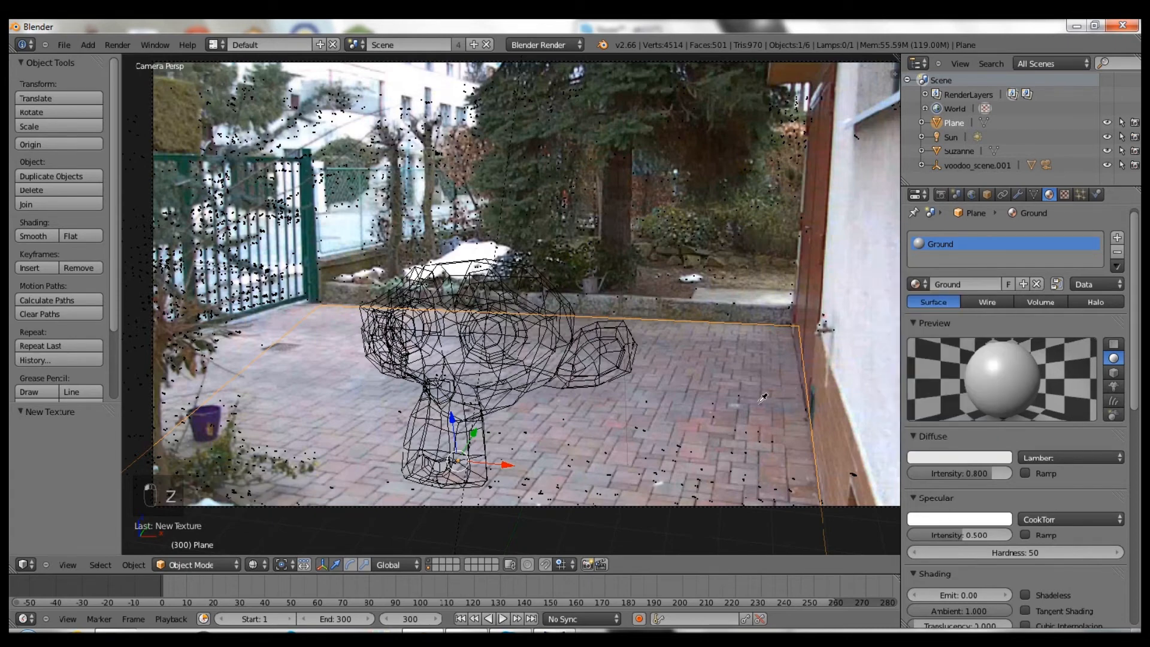
left_click(751, 398)
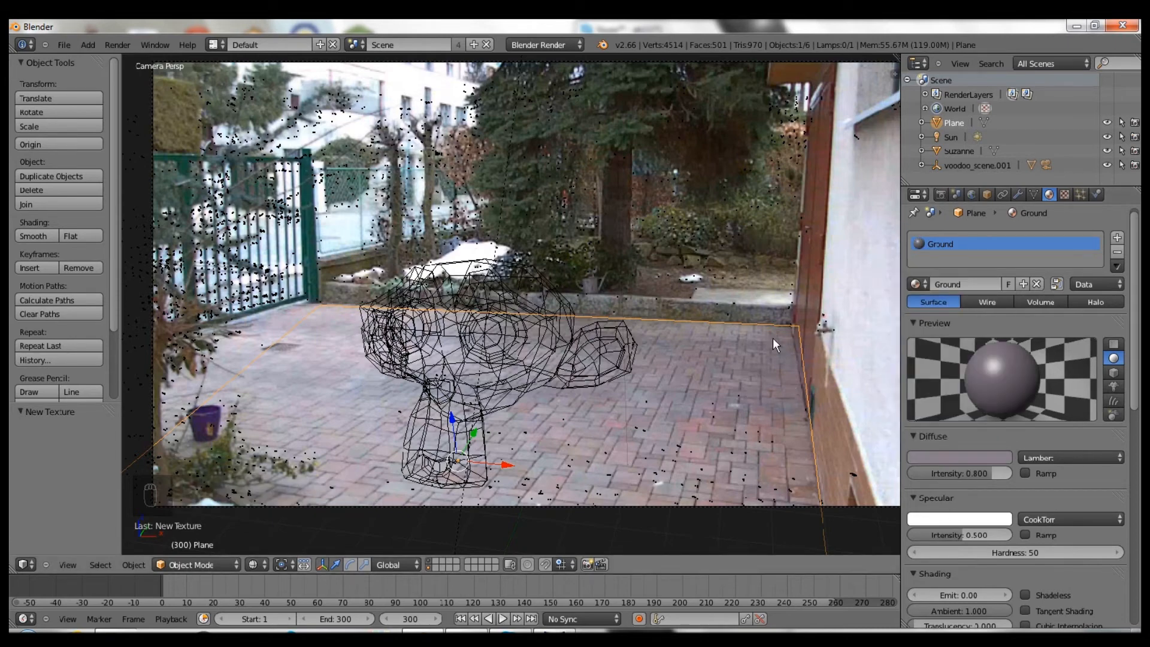
left_click(992, 457)
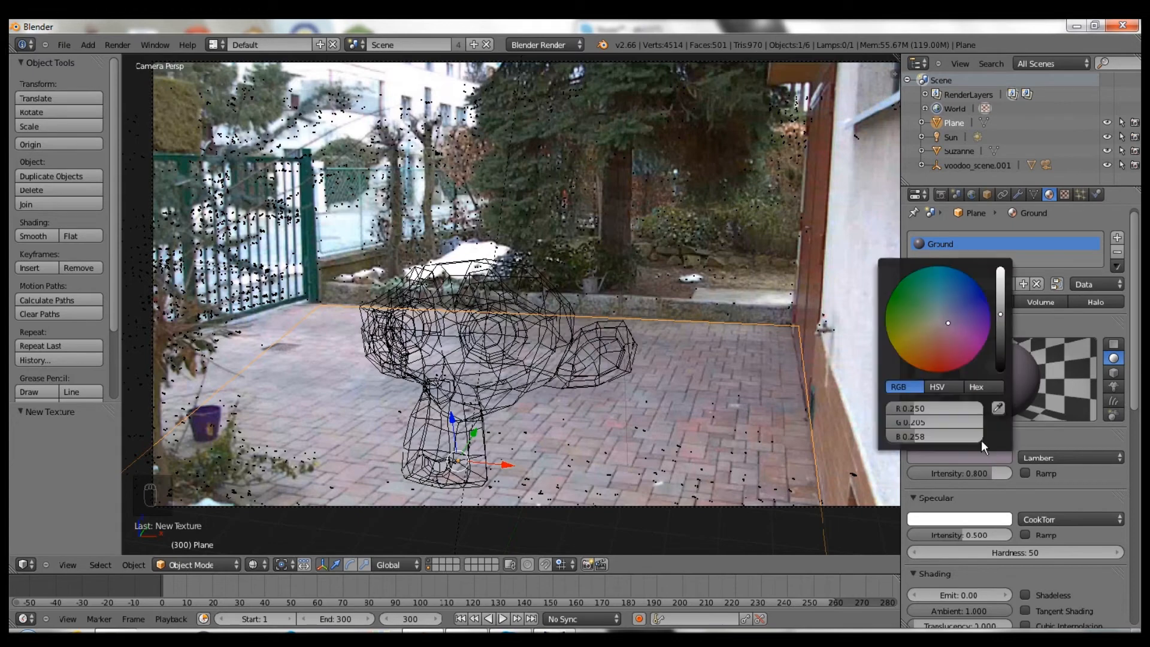
left_click(998, 407)
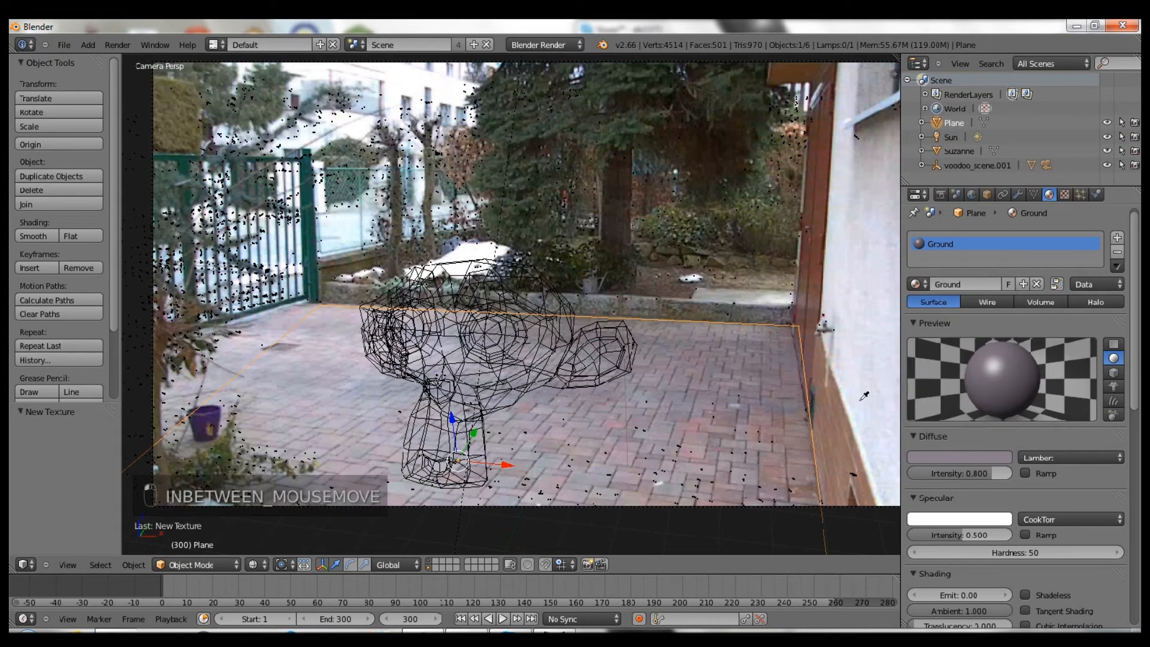
left_click(702, 426)
- Set specular intensity to 0, add more red, and set diffuse intensity to 0.964
left_click_drag(975, 473, 1000, 472)
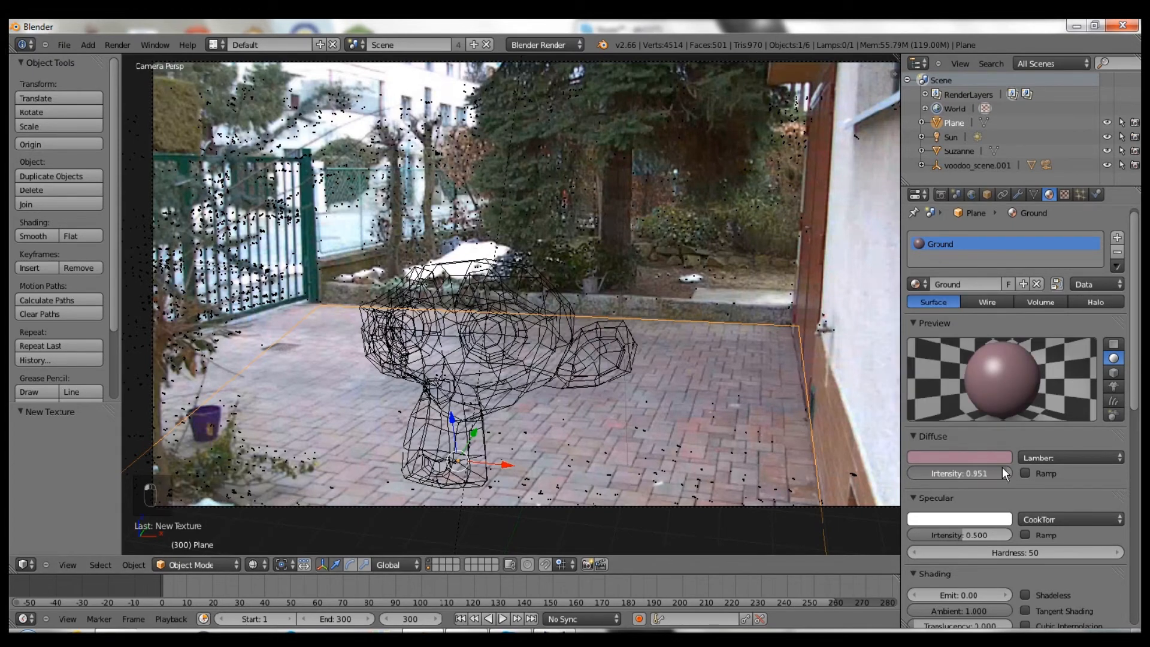
left_click_drag(906, 533, 893, 533)
left_click(946, 459)
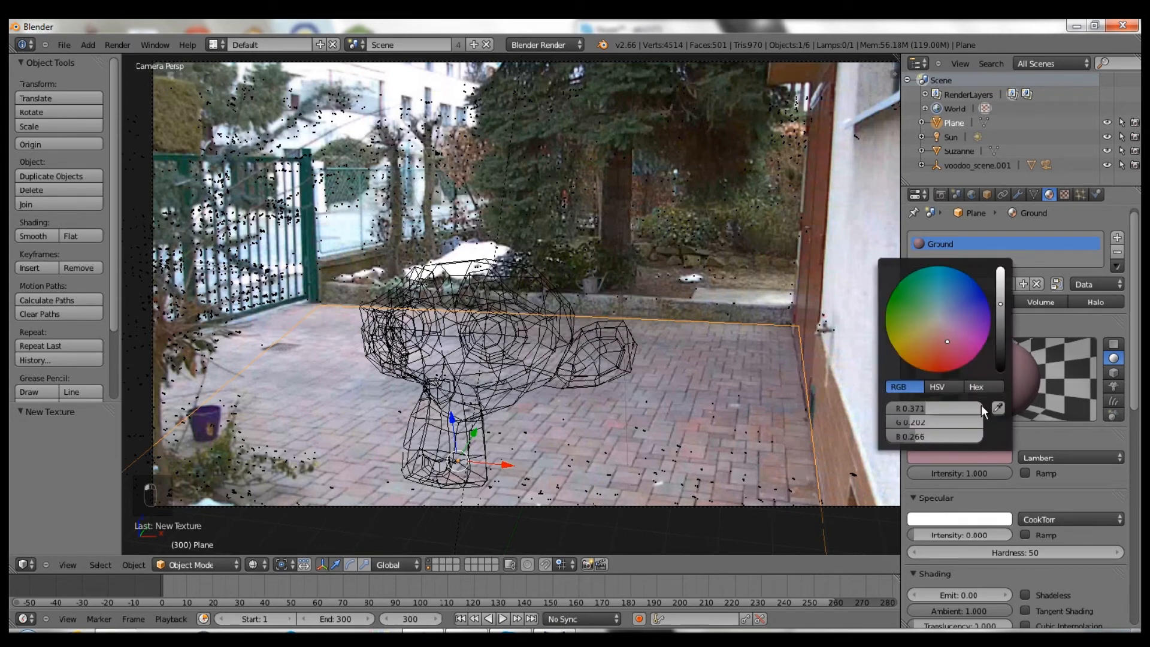
left_click_drag(939, 411, 938, 437)
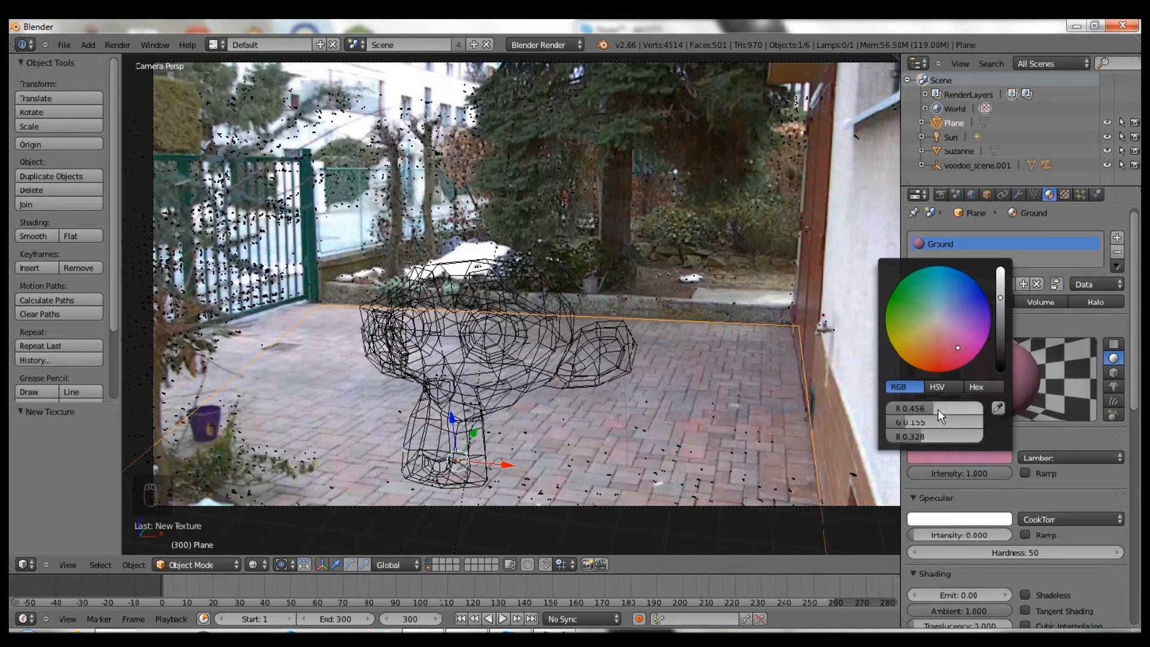
scroll(947, 414, "down", 1)
left_click_drag(977, 475, 973, 476)
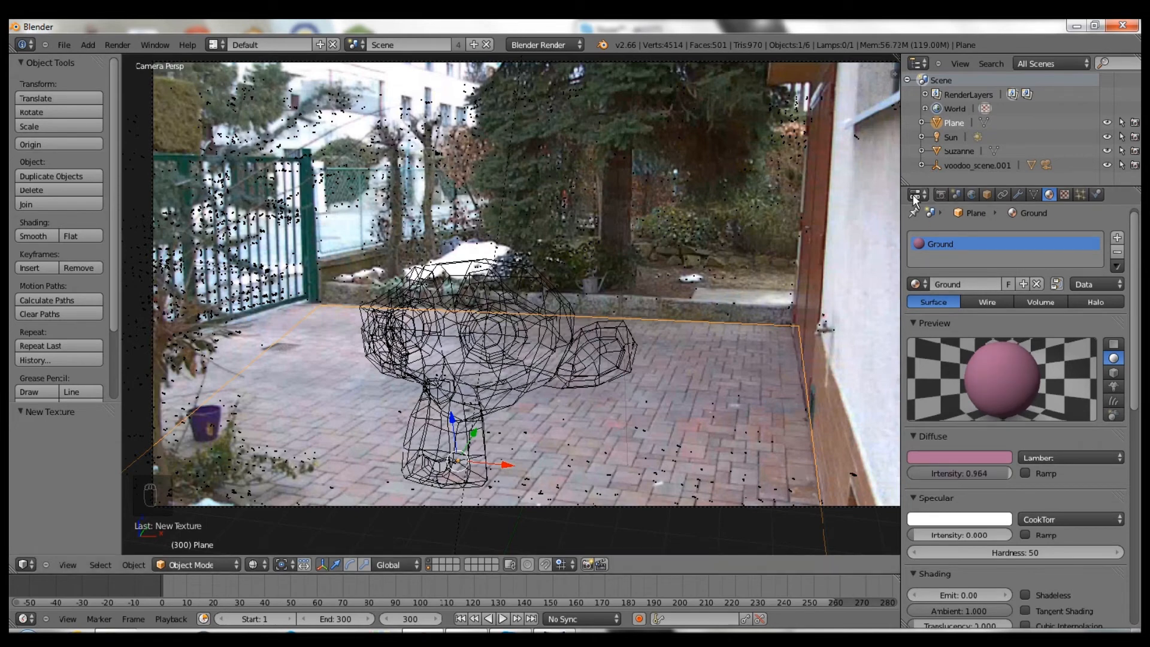
left_click(940, 194)
left_click(946, 262)
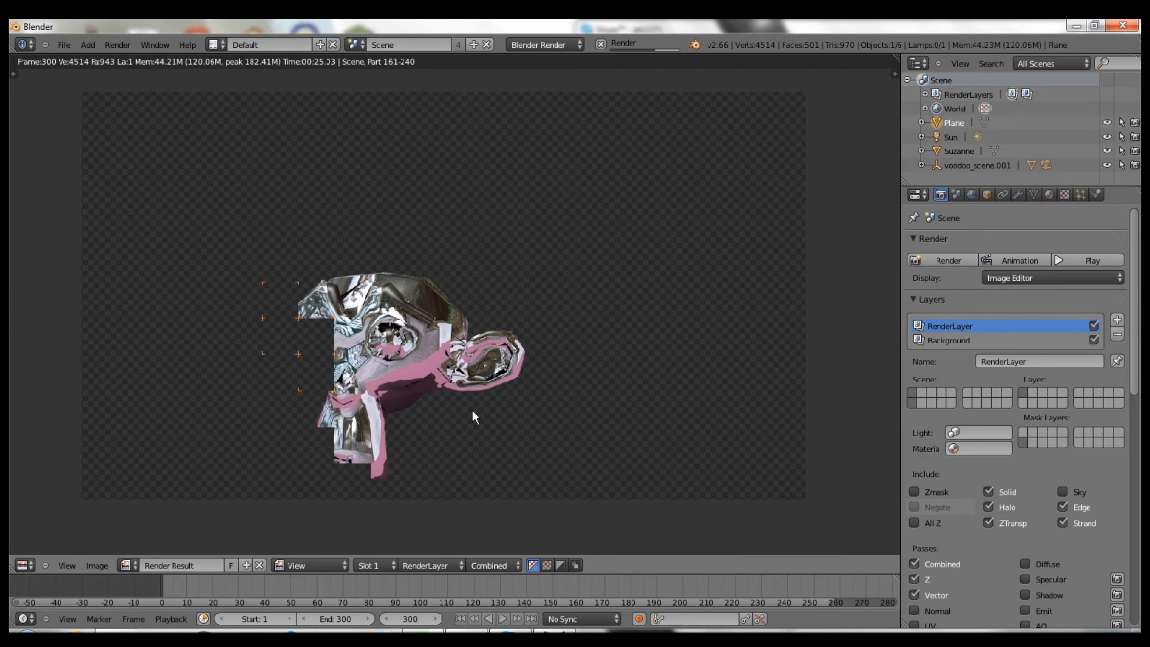
left_click(1051, 196)
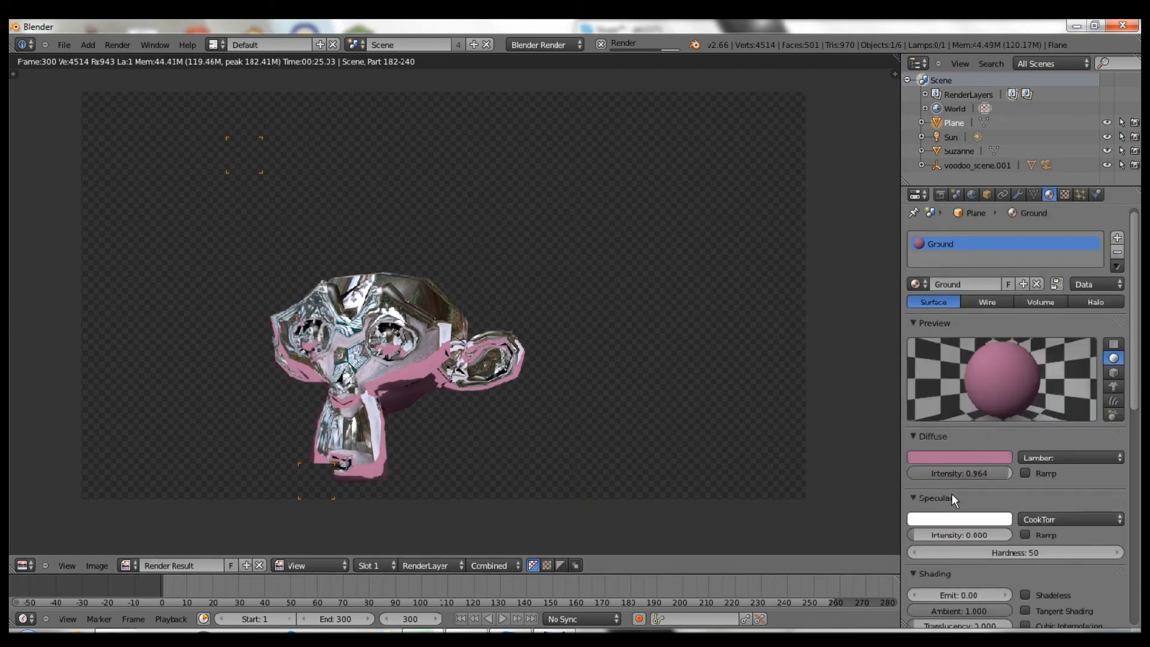
scroll(952, 539, "down", 6)
scroll(955, 521, "down", 2)
scroll(963, 448, "up", 3)
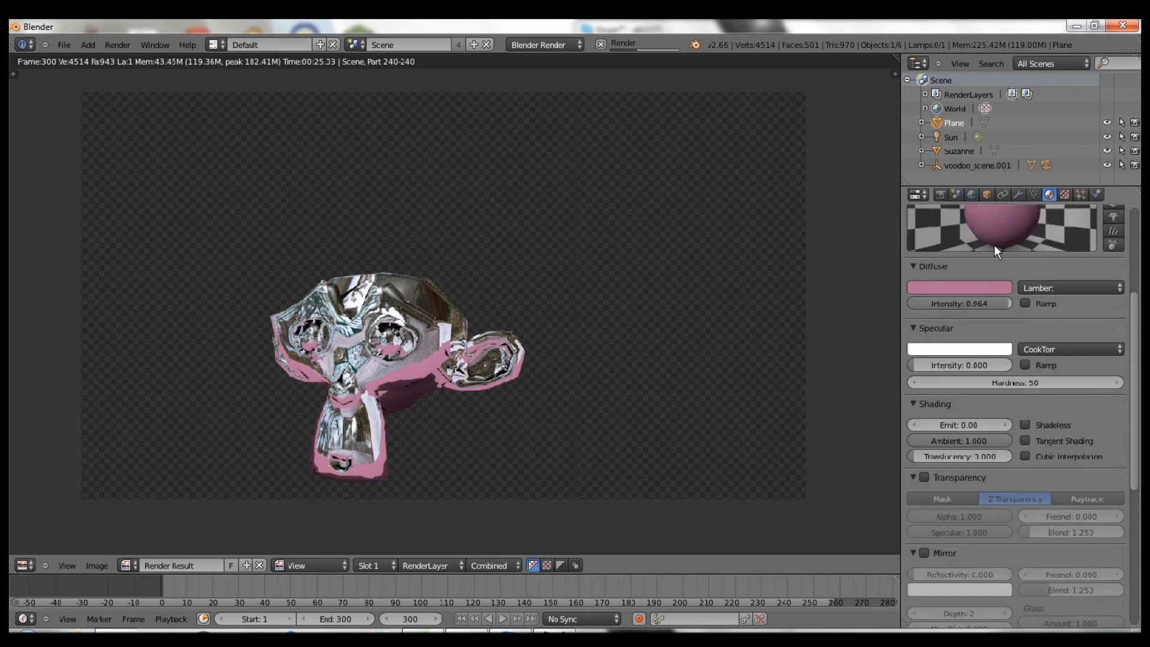
key("Escape")
key("Escape")
key("Escape")
key("Escape")
key("Escape")
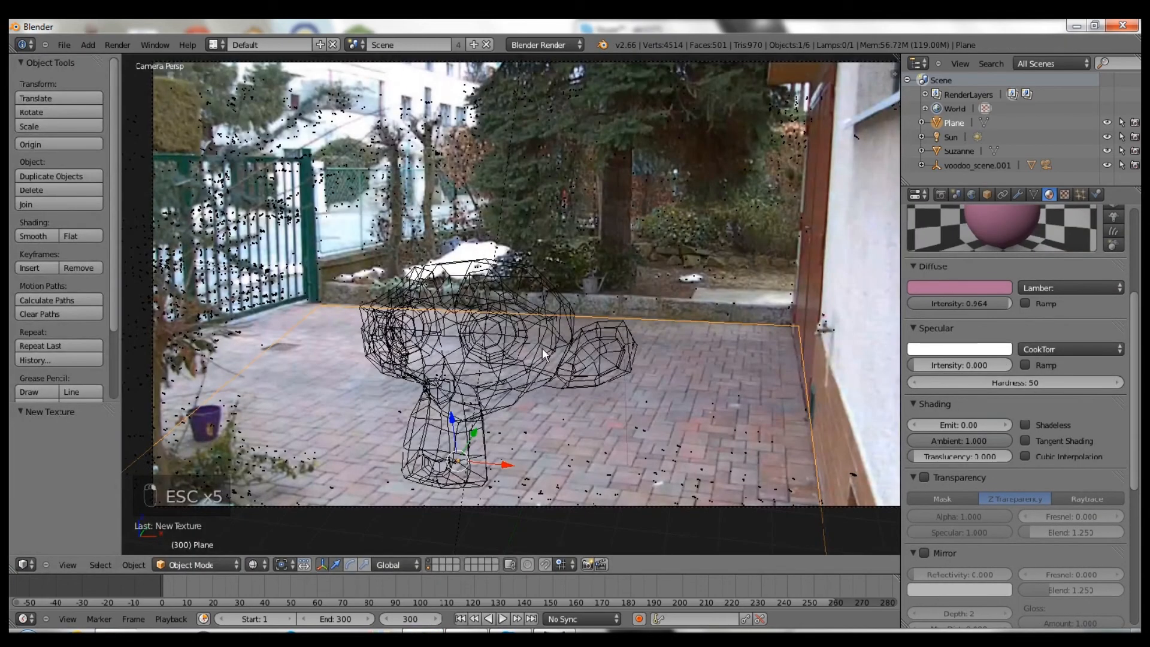
- In solid view, select Suzanne and set mirror Reflectivity 0.150, Fresnel 4.000, Gloss Amount 0.914
key("z")
right_click(513, 319)
scroll(1044, 442, "down", 2)
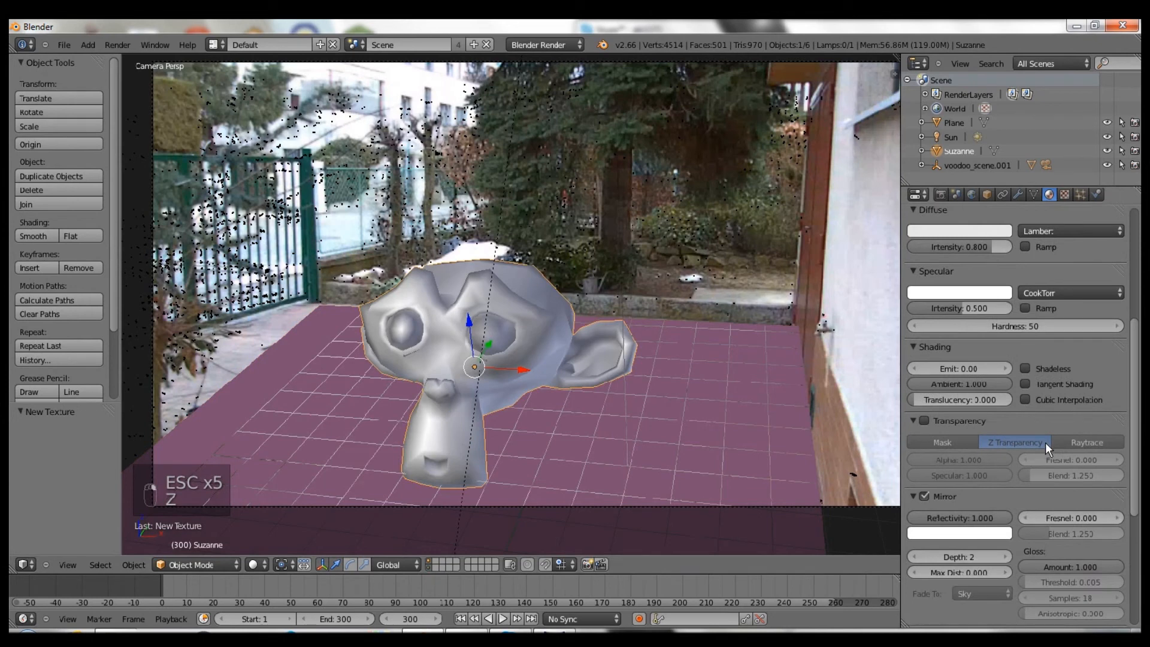
left_click(968, 517)
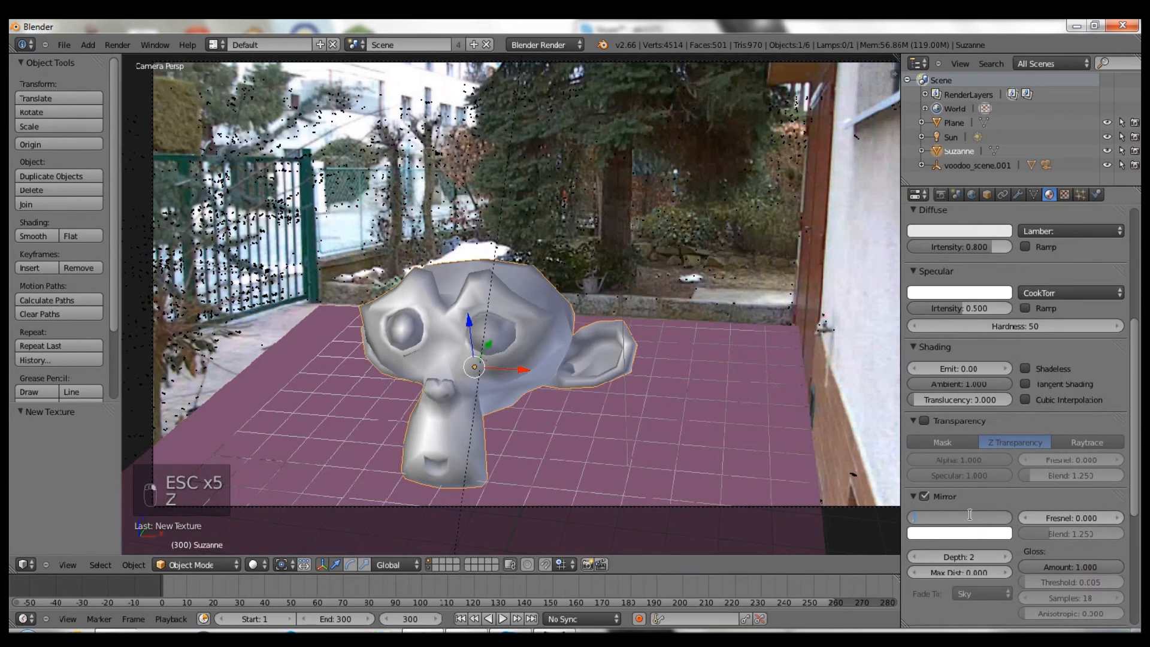
type(".15")
key("Return")
left_click(1061, 512)
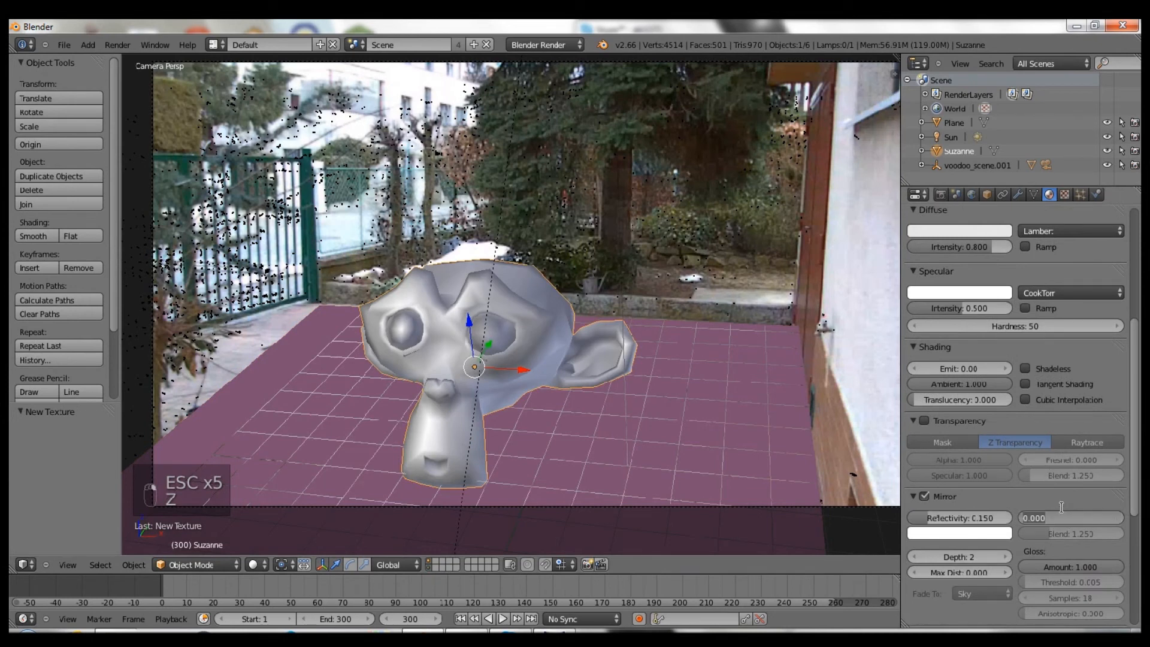
type("4")
key("Return")
left_click_drag(1072, 563, 1066, 564)
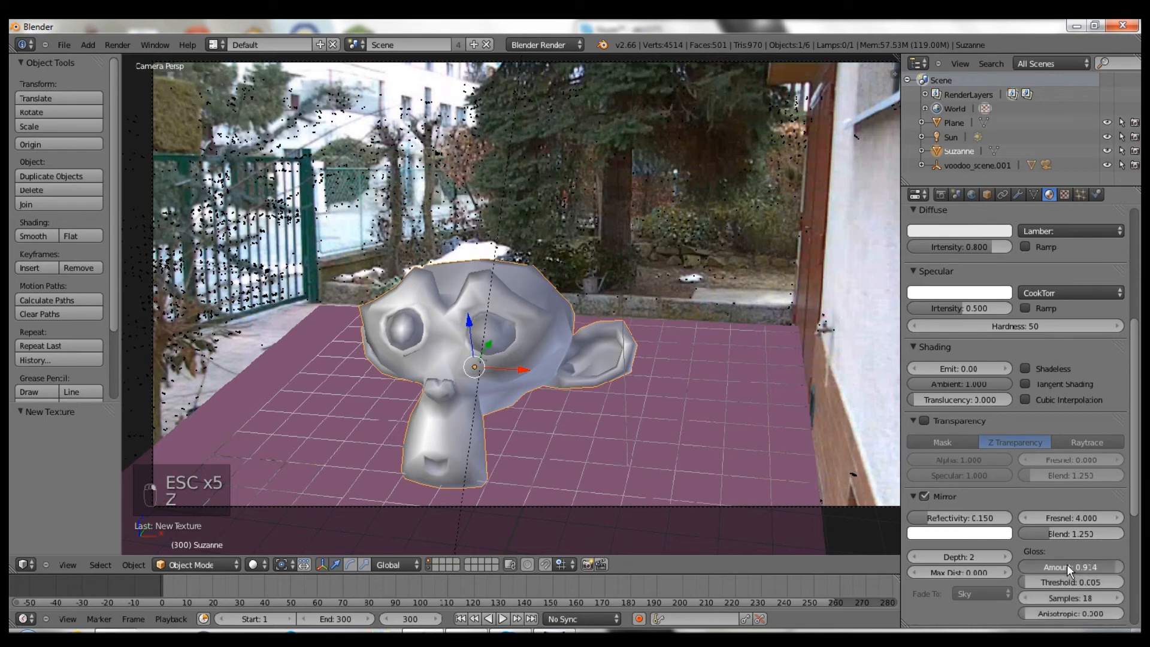
left_click(941, 195)
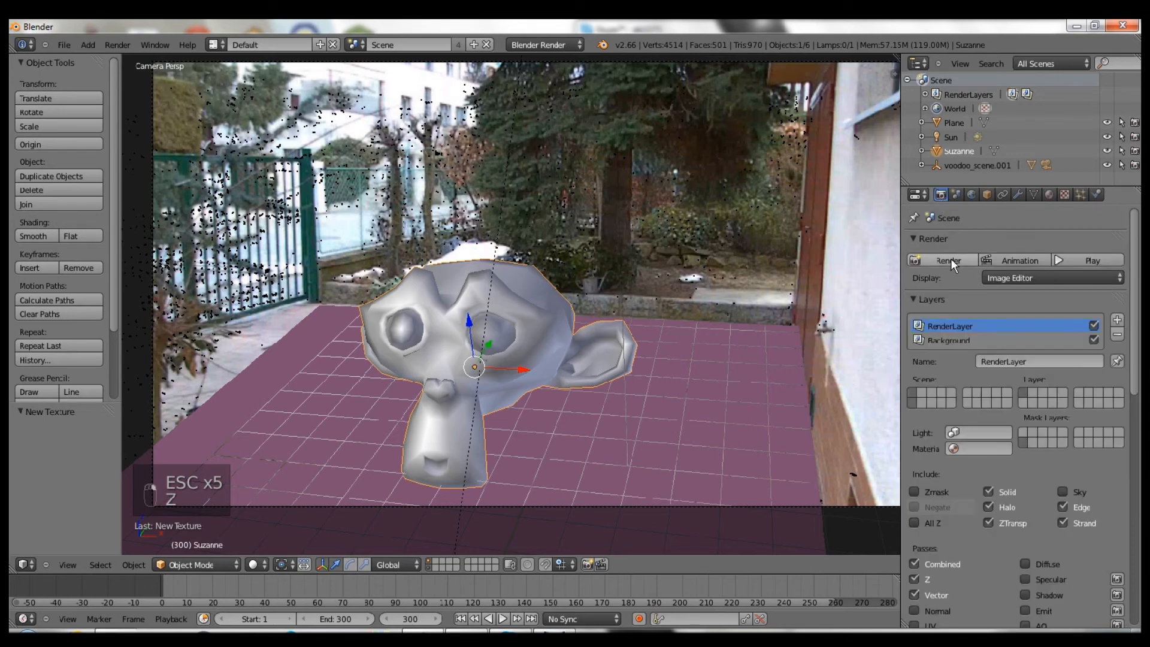
left_click(951, 259)
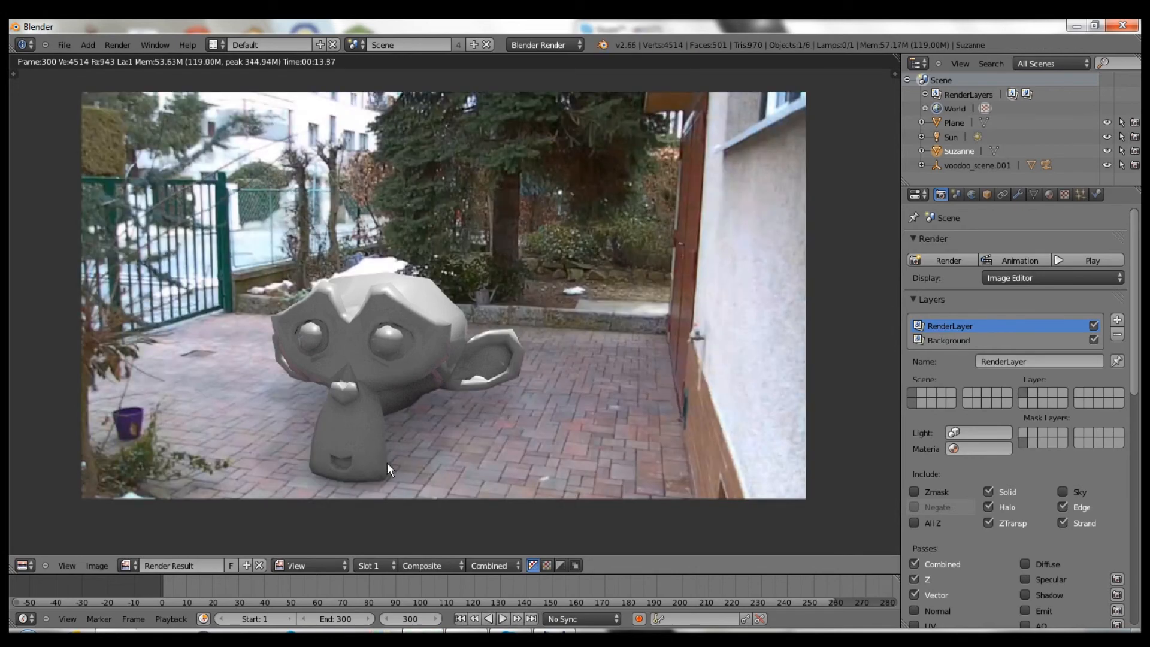
scroll(419, 433, "down", 1)
scroll(466, 446, "up", 2)
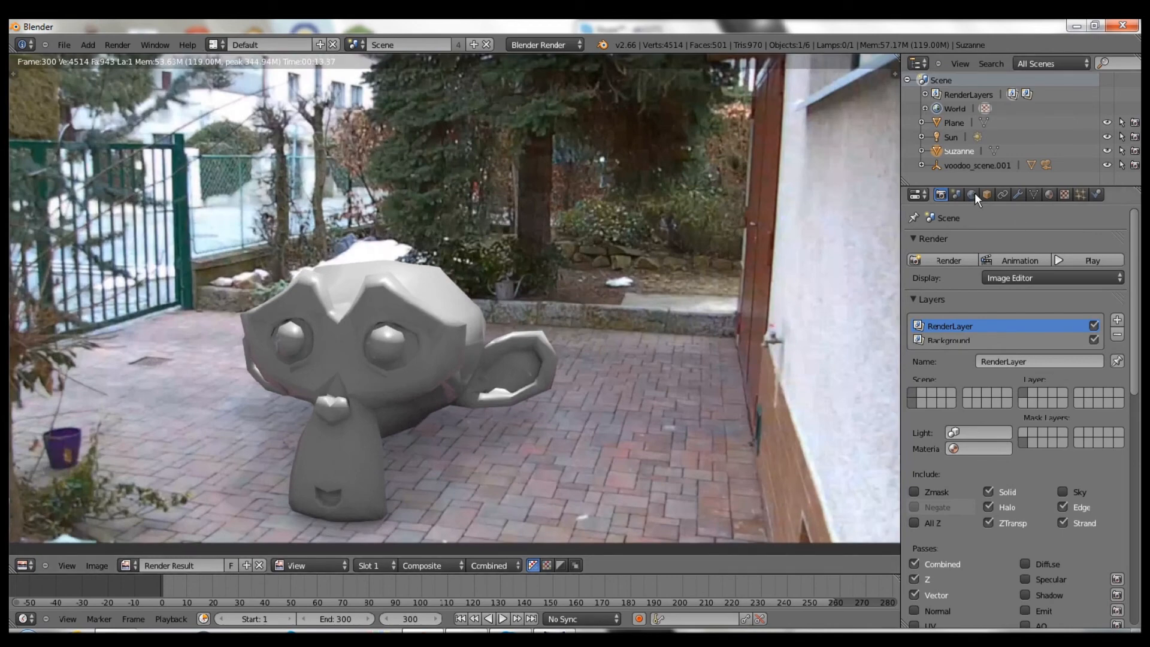
key("Escape")
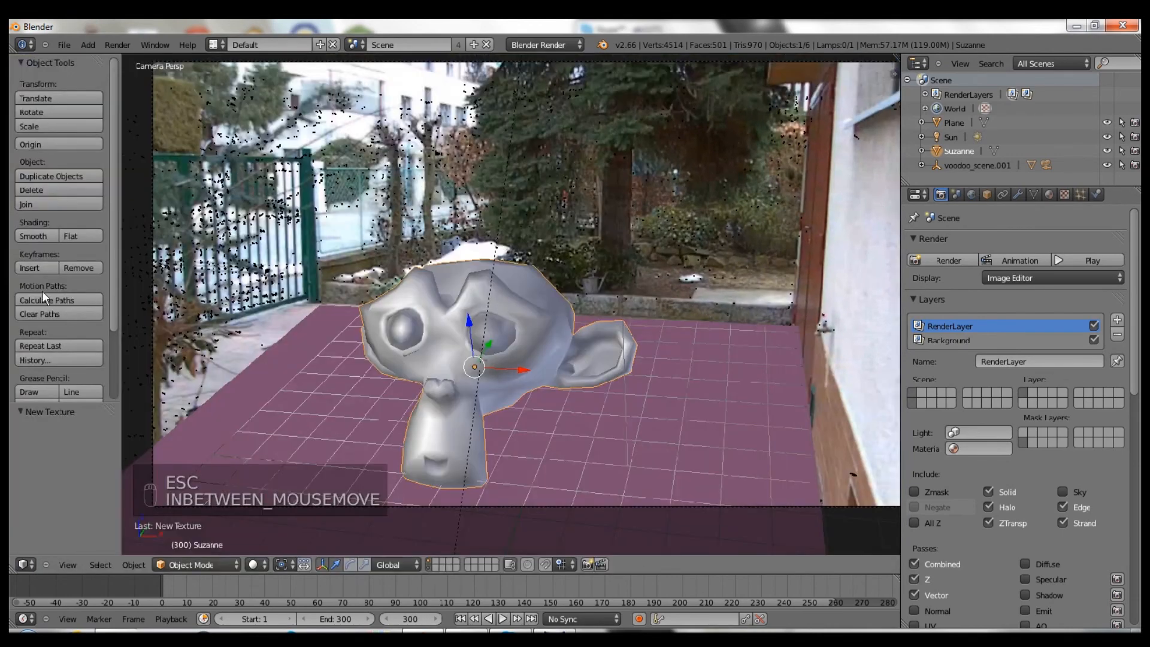
- Switch Suzanne to flat shading and render the frame with F12
left_click(72, 236)
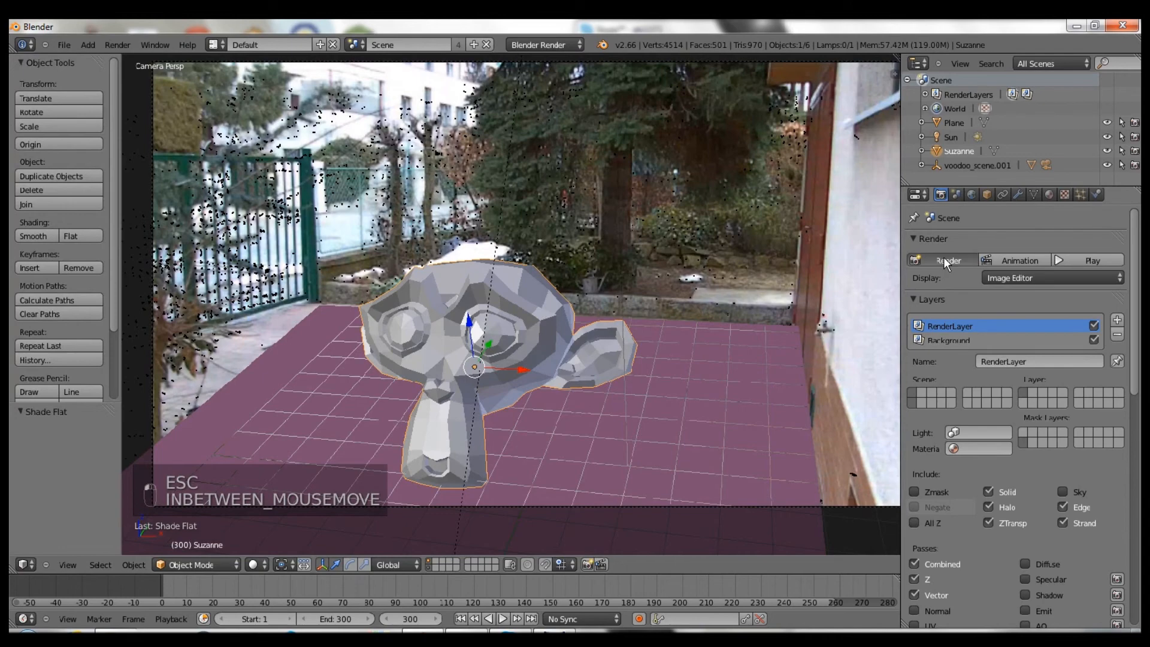
key("F12")
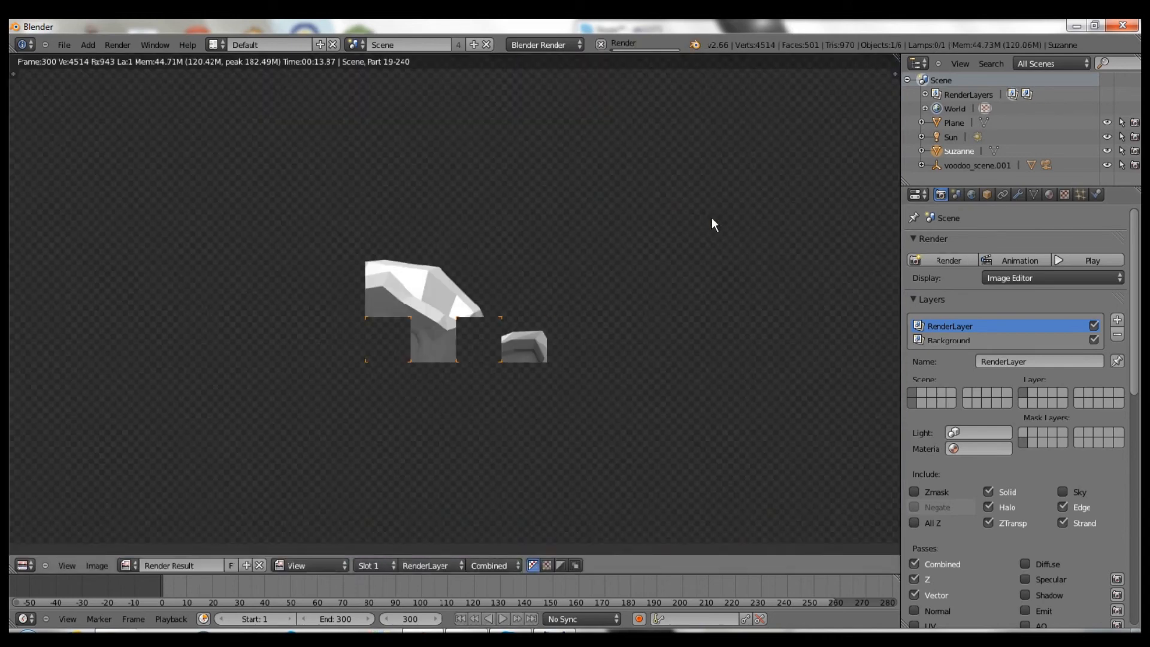
scroll(635, 285, "down", 4)
scroll(610, 293, "up", 3)
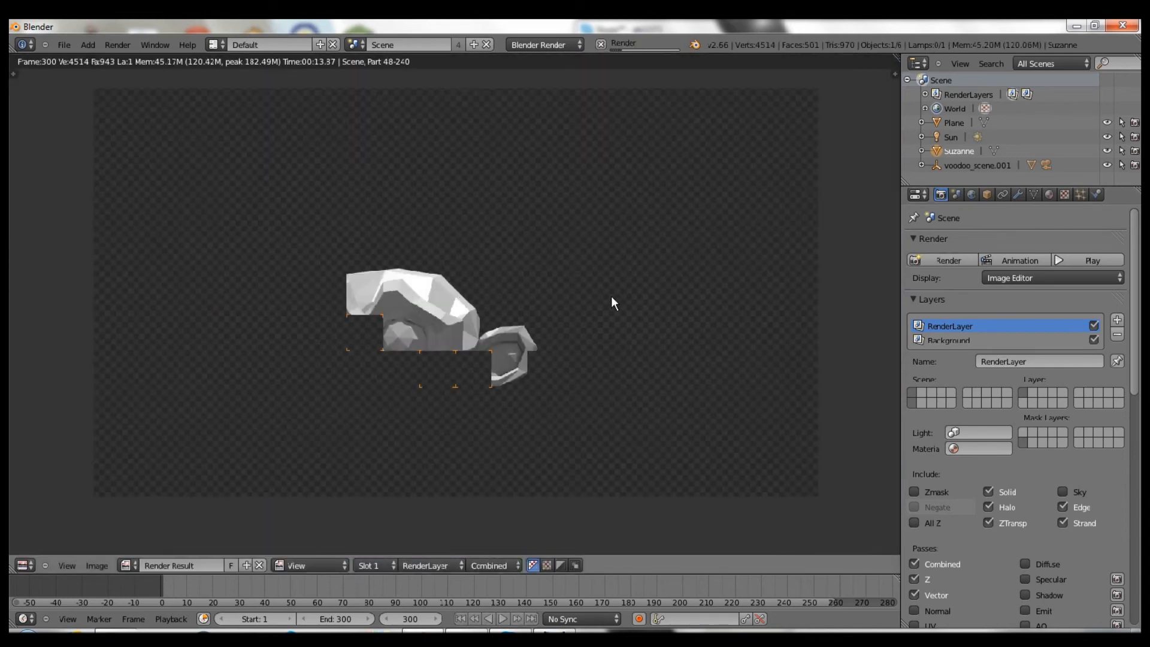
- Inspect the Monkey material settings in the Material tab while the render runs
left_click(1049, 194)
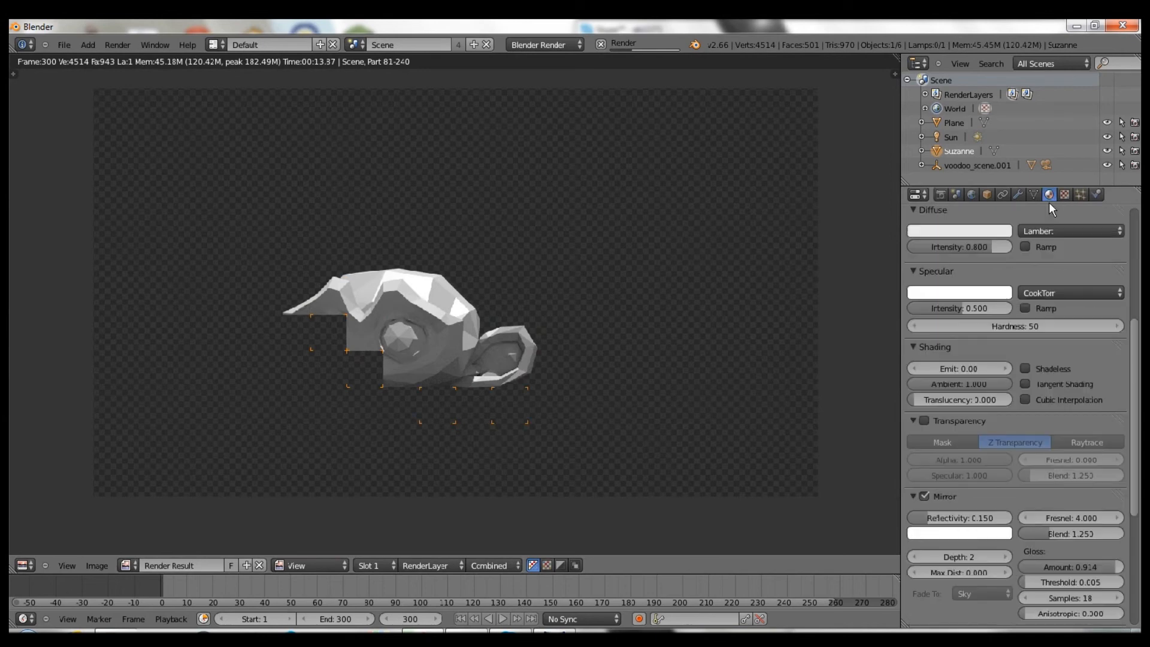
scroll(1018, 311, "up", 2)
scroll(1024, 336, "up", 6)
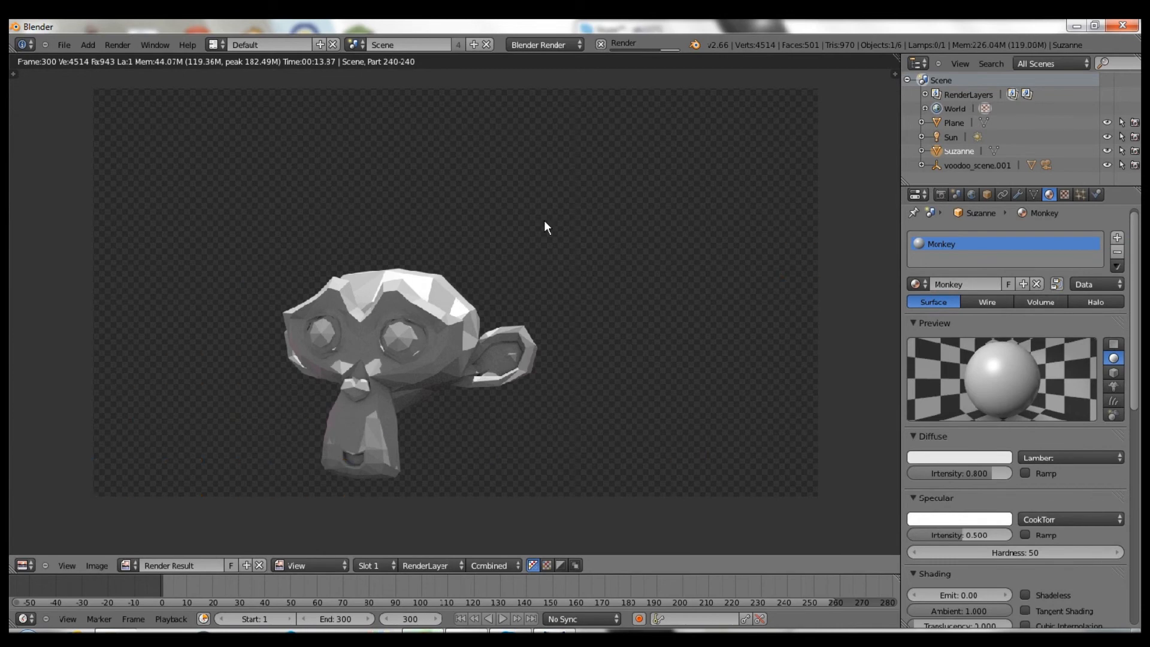
scroll(427, 343, "up", 2)
scroll(434, 353, "down", 2)
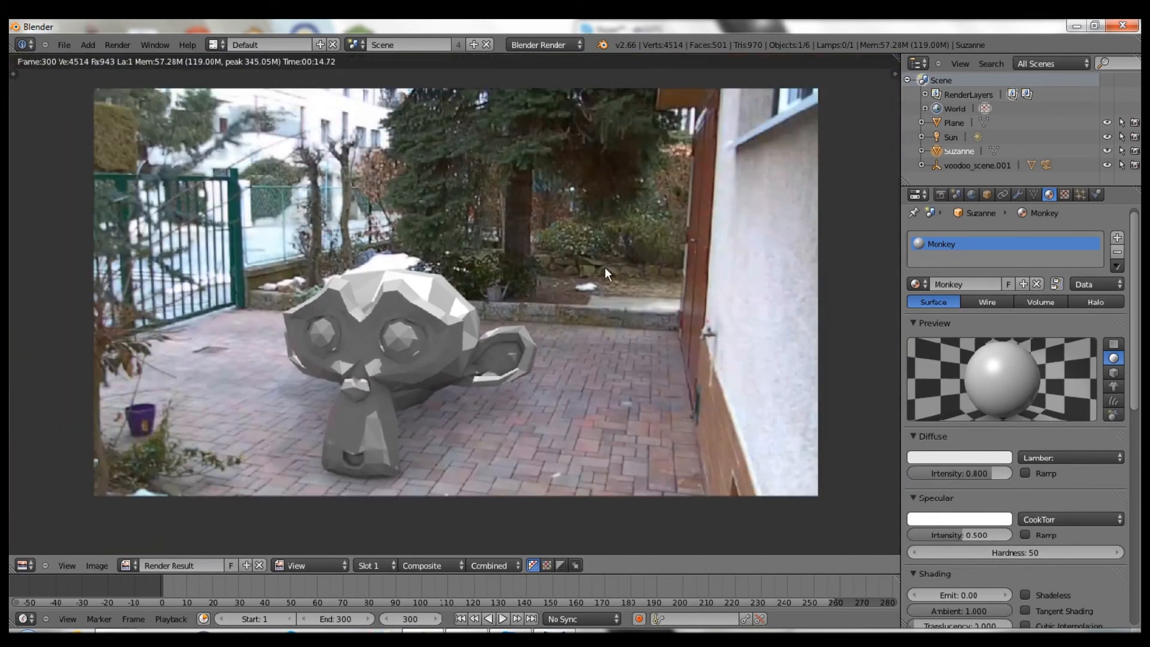
- Set World Environment Lighting energy to 0.35, then render the frame from the Render tab
left_click(971, 194)
left_click(954, 533)
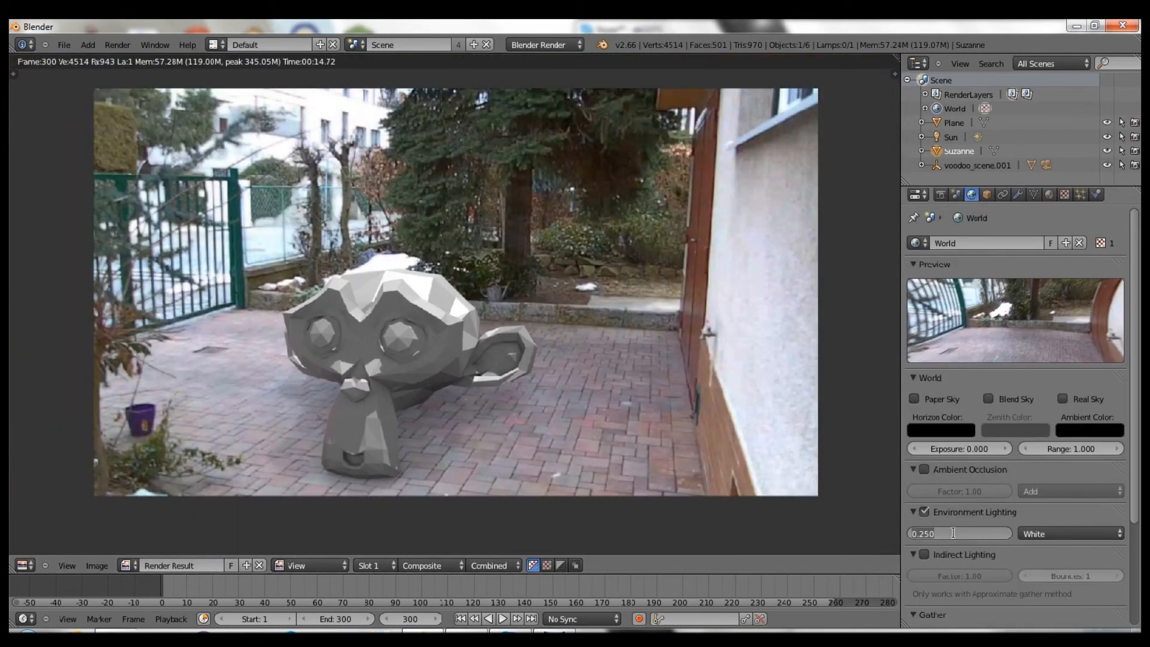
key("BackSpace")
type(".35")
key("Return")
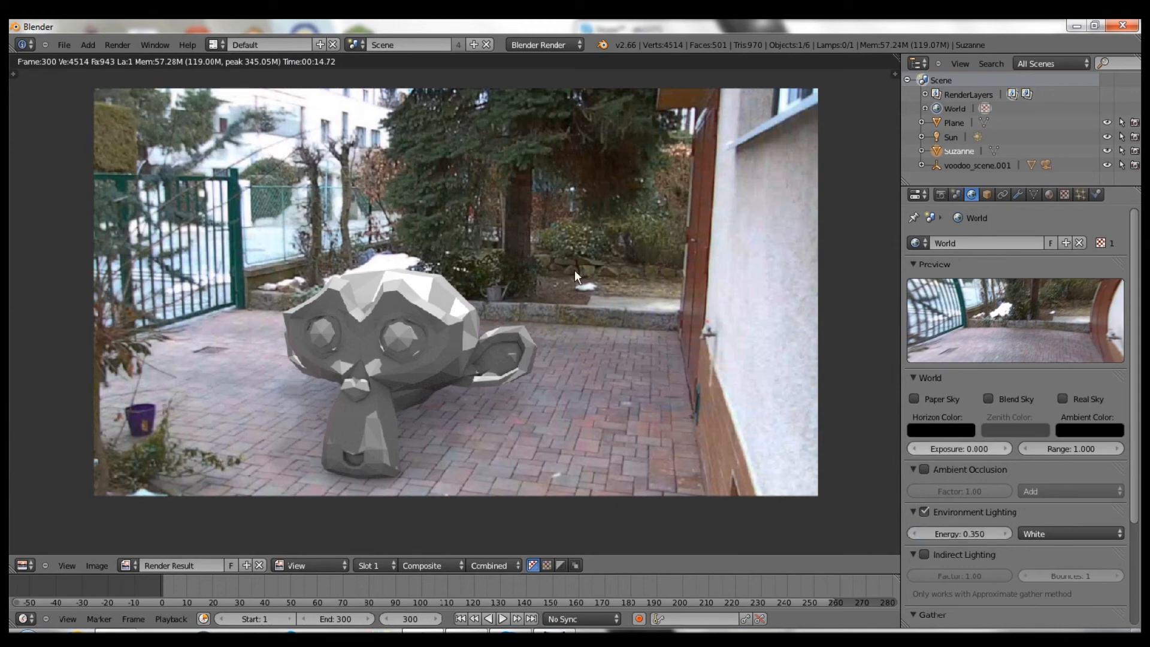
left_click(939, 194)
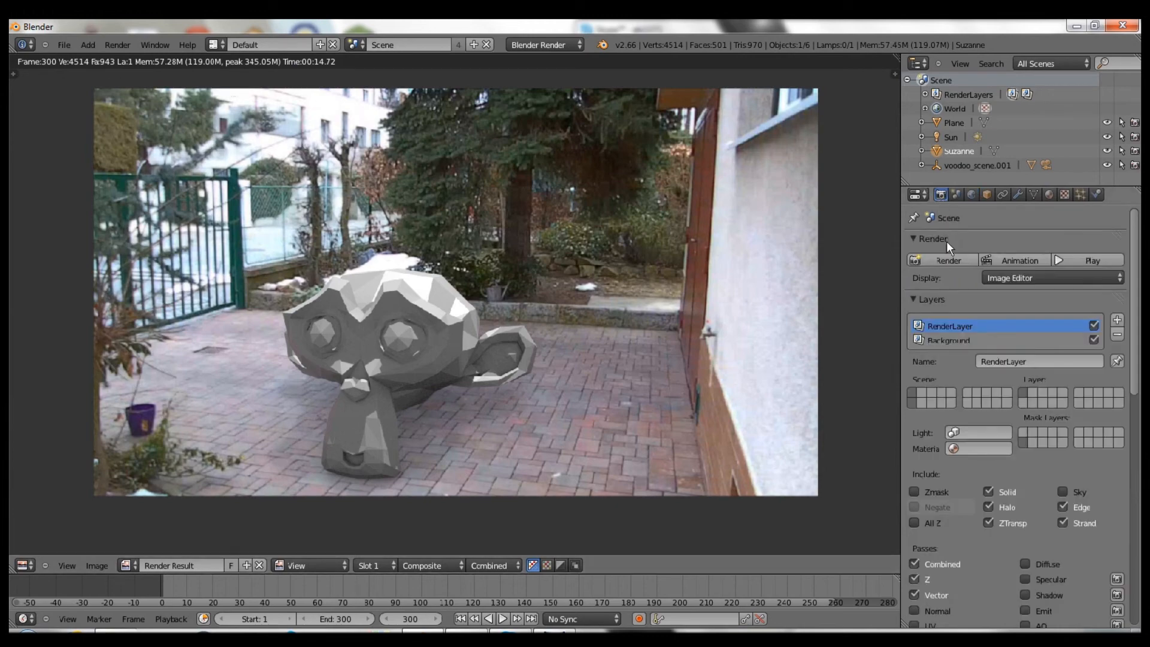
left_click(918, 253)
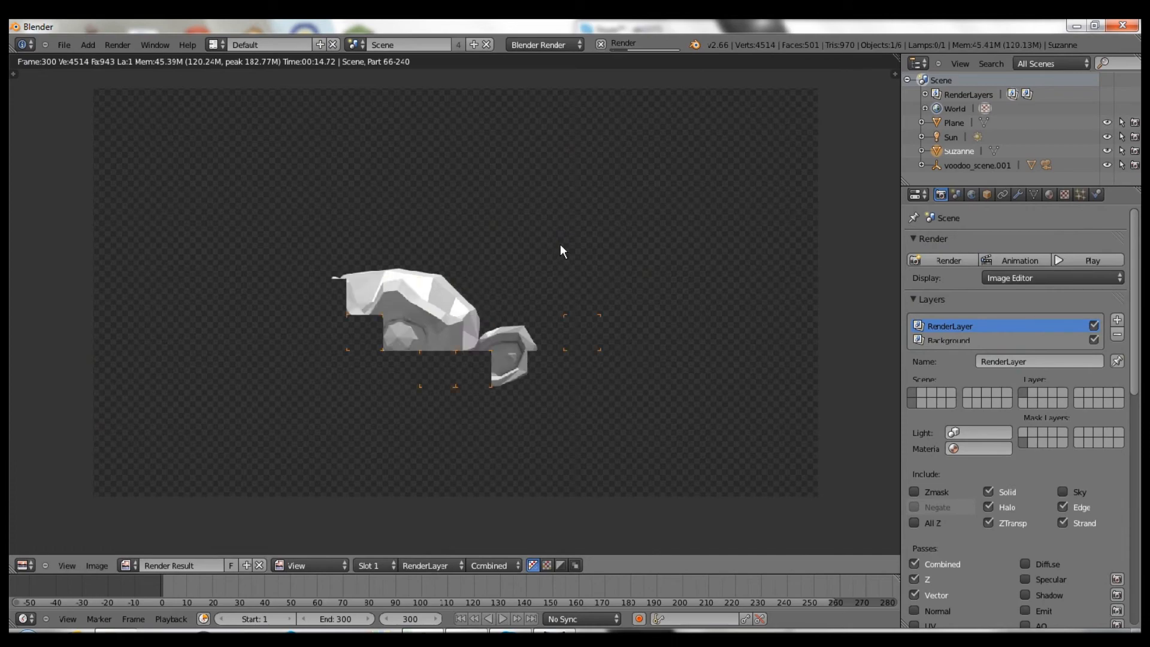
- Switch to the Compositing layout and pan the node tree and render result into view
key("ctrl+Left")
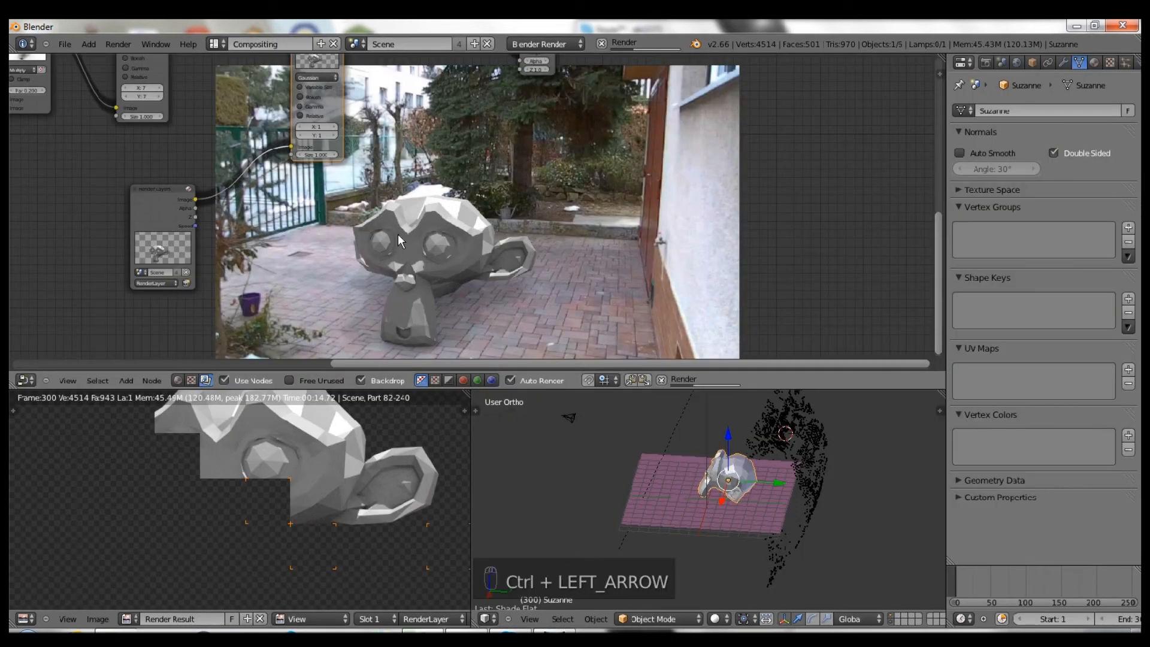
middle_click_drag(304, 237, 222, 309)
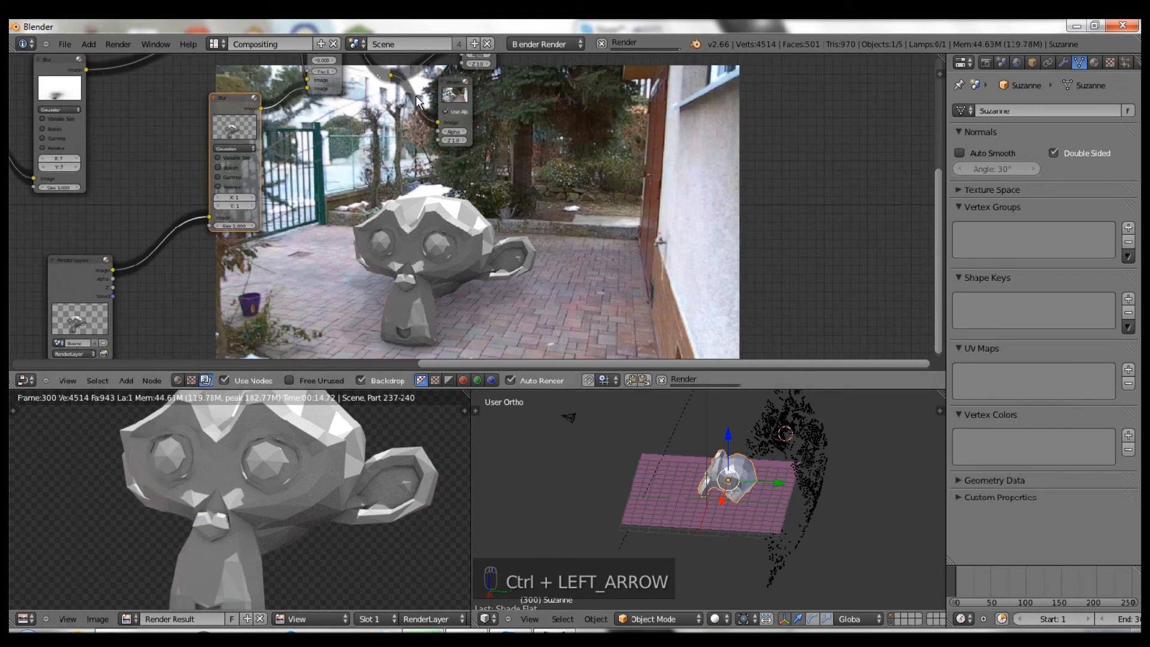
scroll(428, 111, "up", 2)
scroll(426, 109, "down", 3)
middle_click_drag(426, 109, 599, 188)
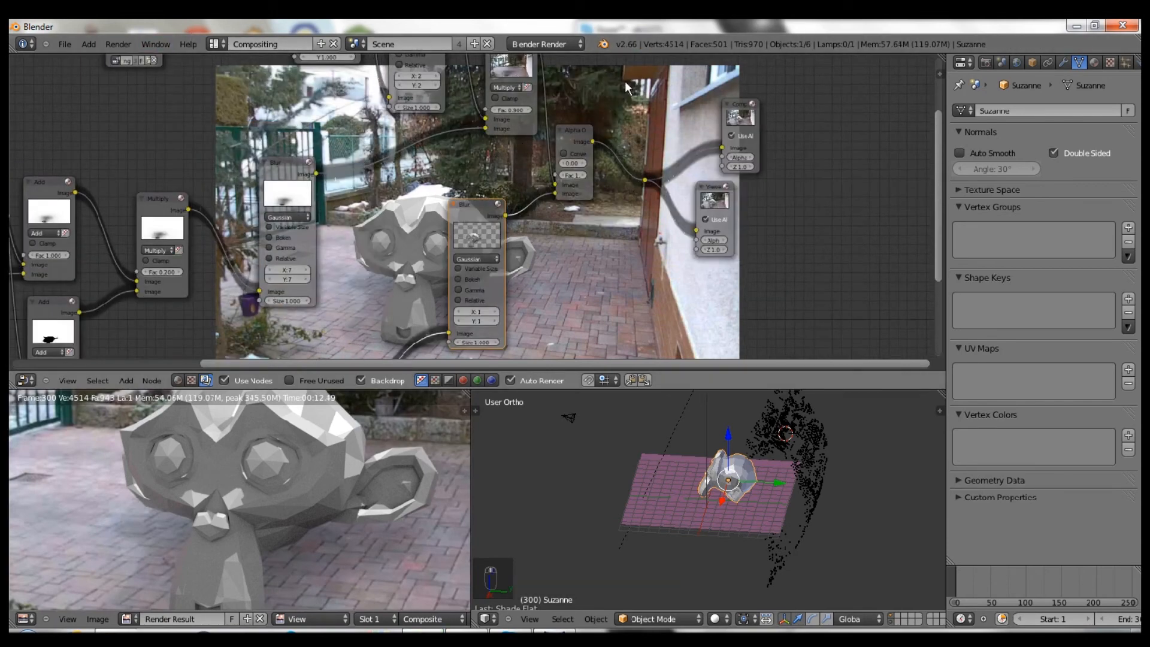
scroll(553, 267, "down", 2)
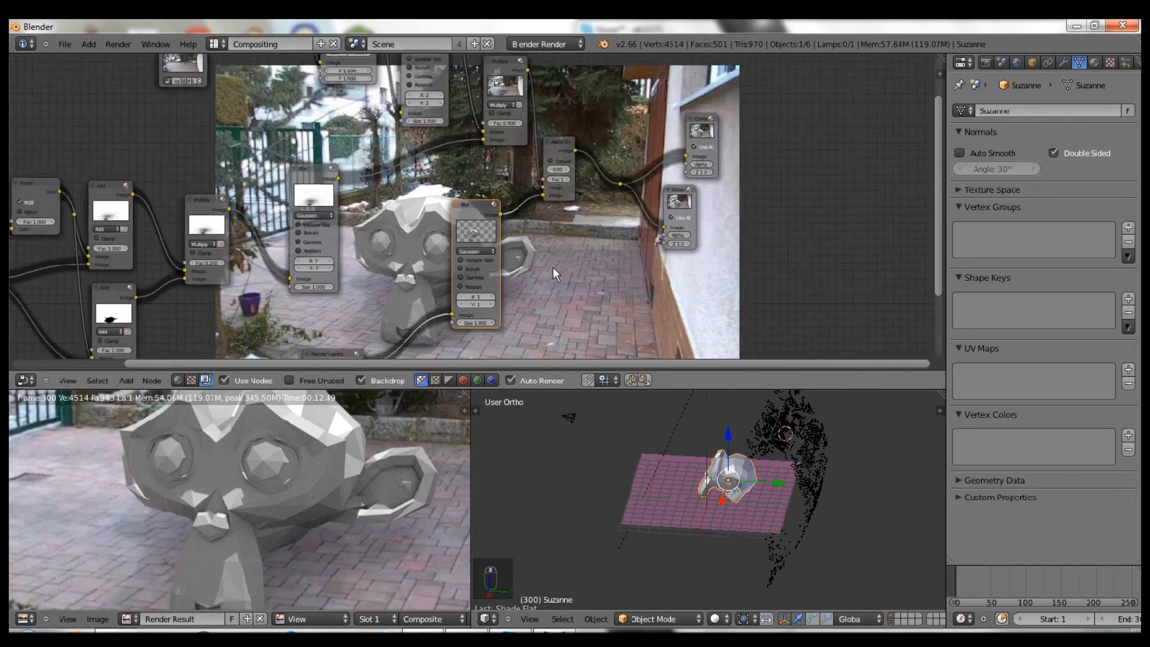
scroll(368, 479, "down", 2)
middle_click_drag(369, 479, 325, 511)
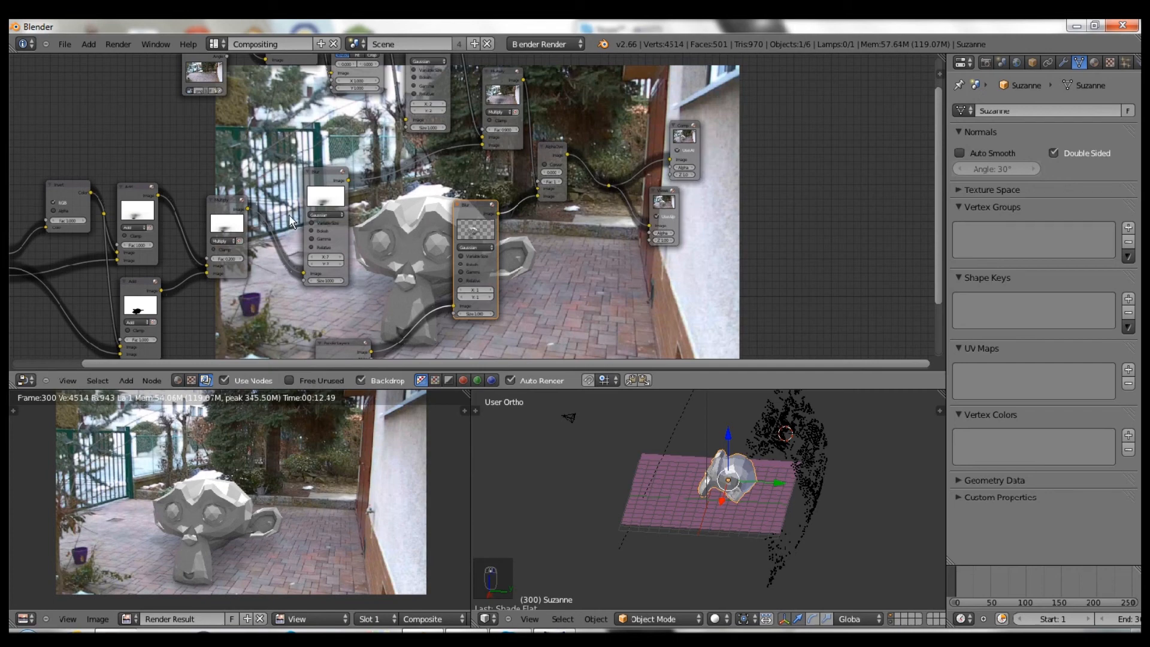
- Frame the Render Layers node over the backdrop and look through the scene camera
middle_click_drag(715, 178, 603, 103)
scroll(602, 103, "up", 1)
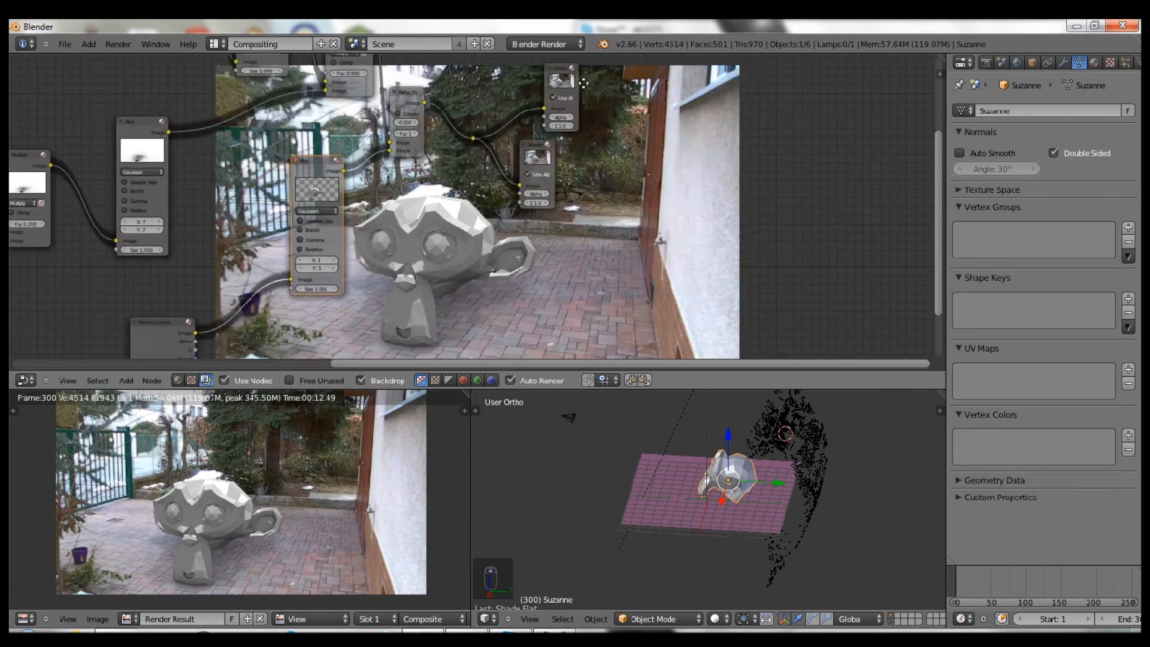
middle_click_drag(539, 333, 636, 229)
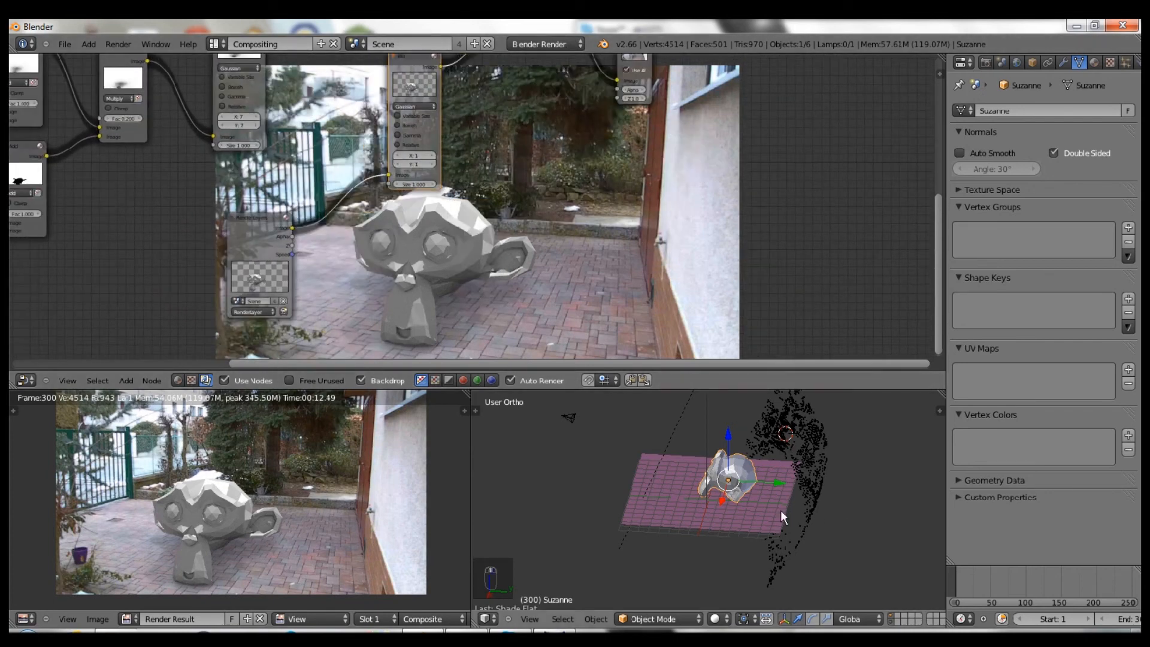
key("KP_0")
scroll(755, 515, "up", 4)
scroll(746, 444, "up", 2)
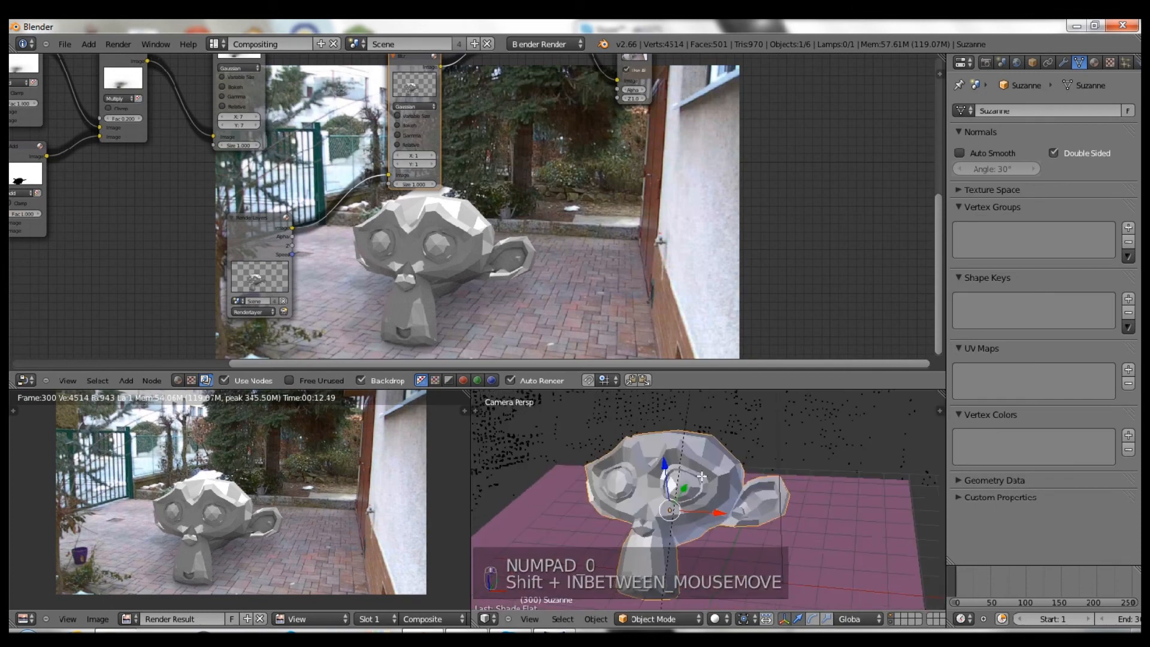
- In Edit Mode, select both eyes' inner loops and centre vertices using visible-only selection
key("Tab")
scroll(683, 446, "up", 4)
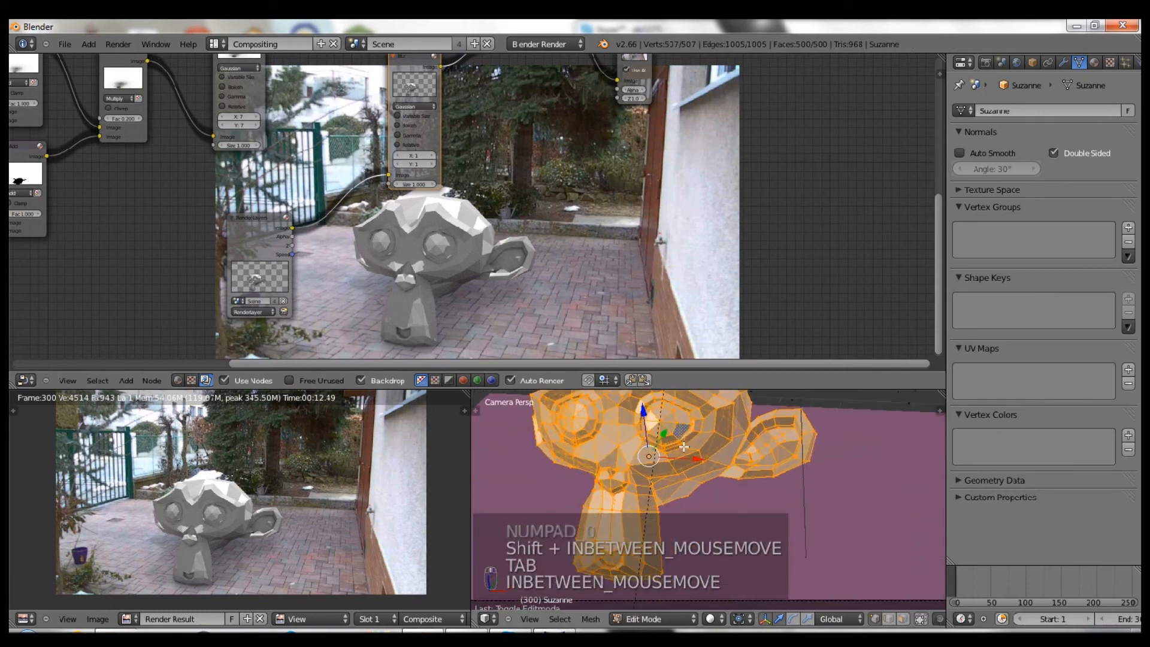
scroll(683, 447, "up", 5)
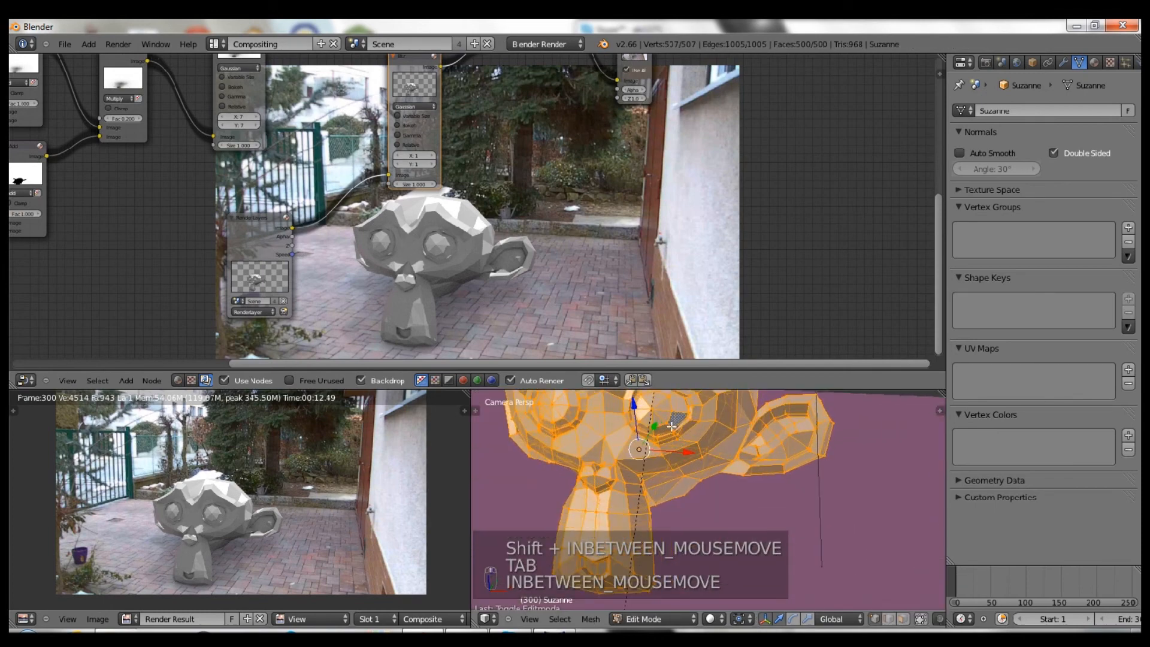
key("a")
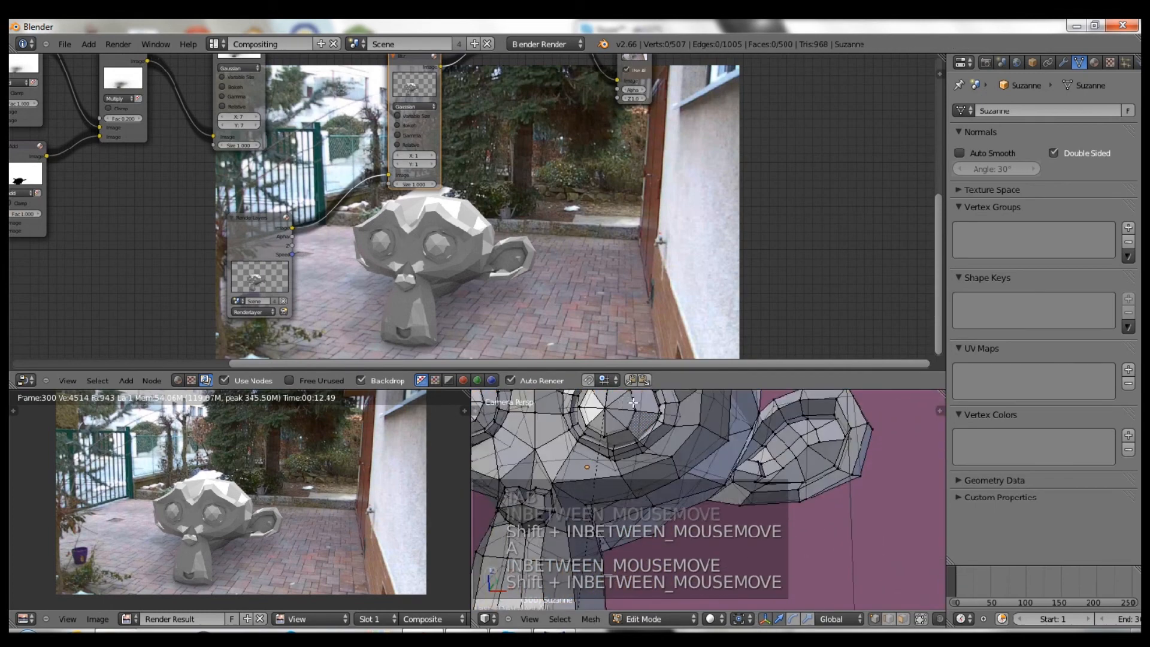
right_click(633, 403, "alt")
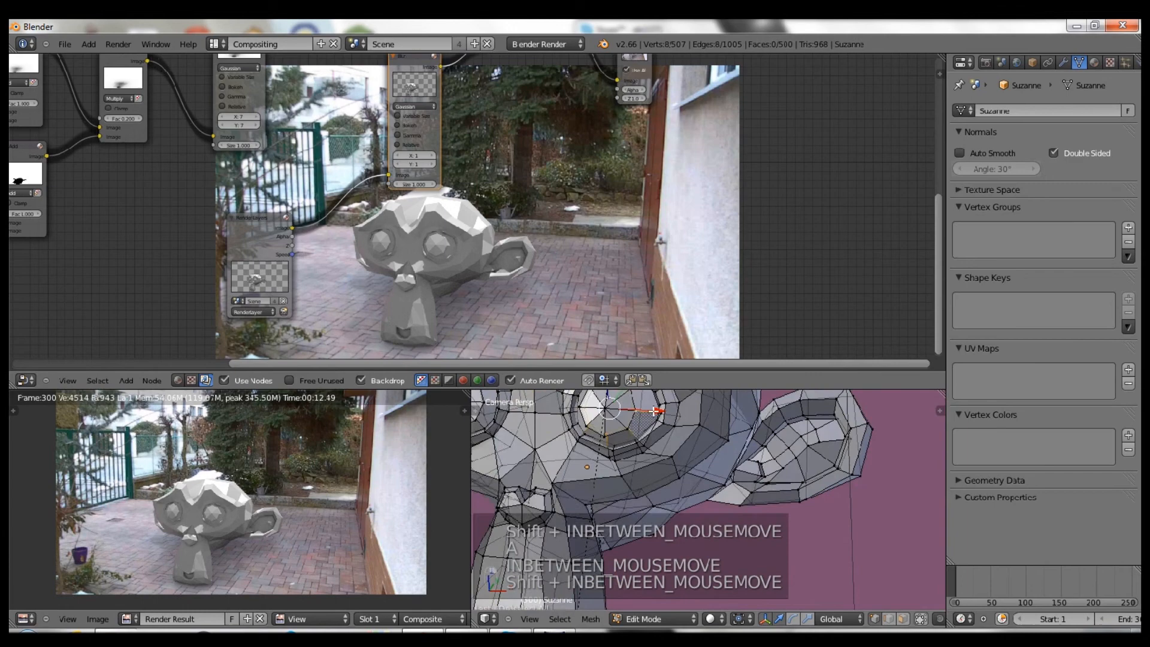
middle_click_drag(646, 423, 698, 433, "shift")
left_click(918, 621)
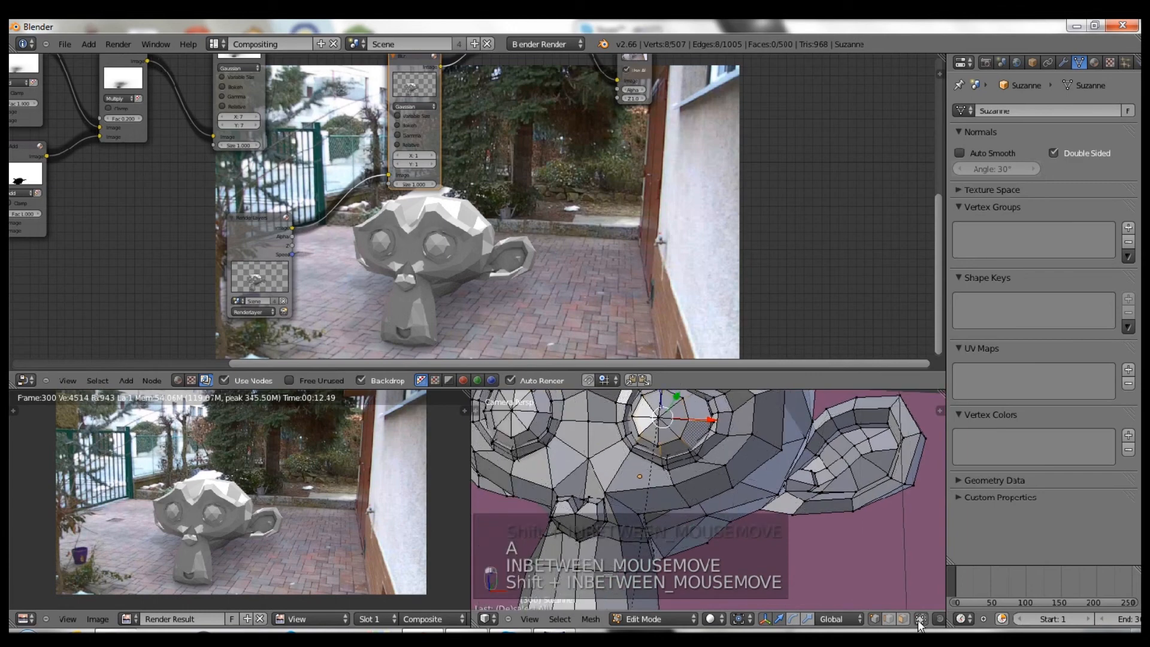
key("a")
right_click(686, 407, "alt")
right_click(661, 417, "shift")
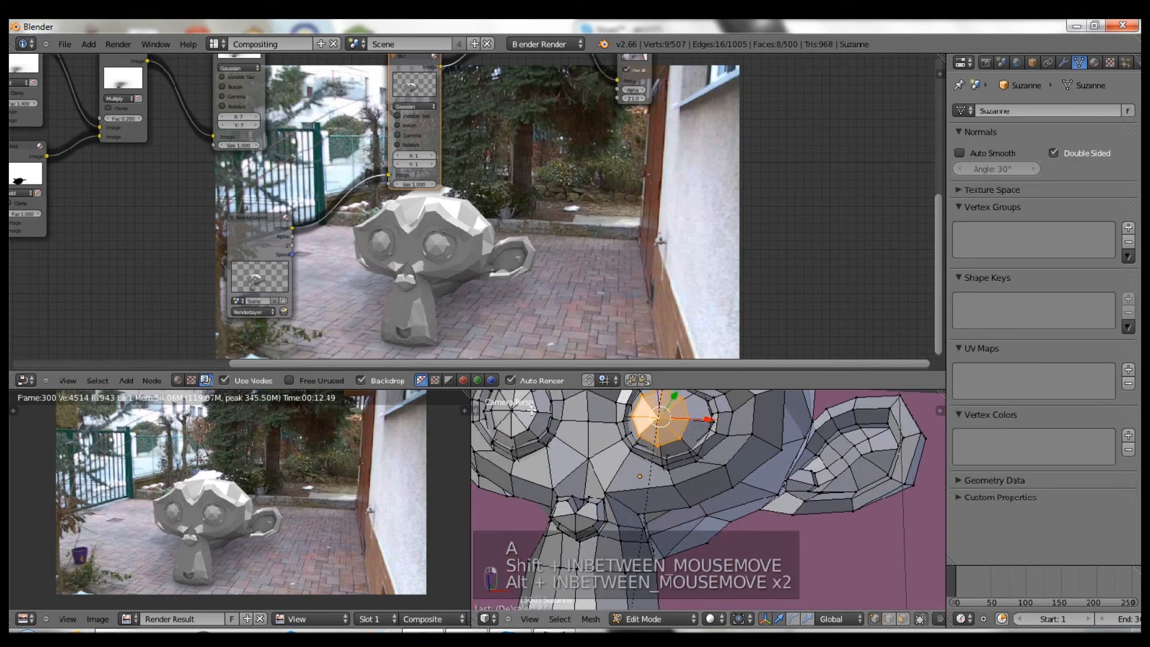
right_click(535, 407, "alt+shift")
right_click(512, 411, "shift")
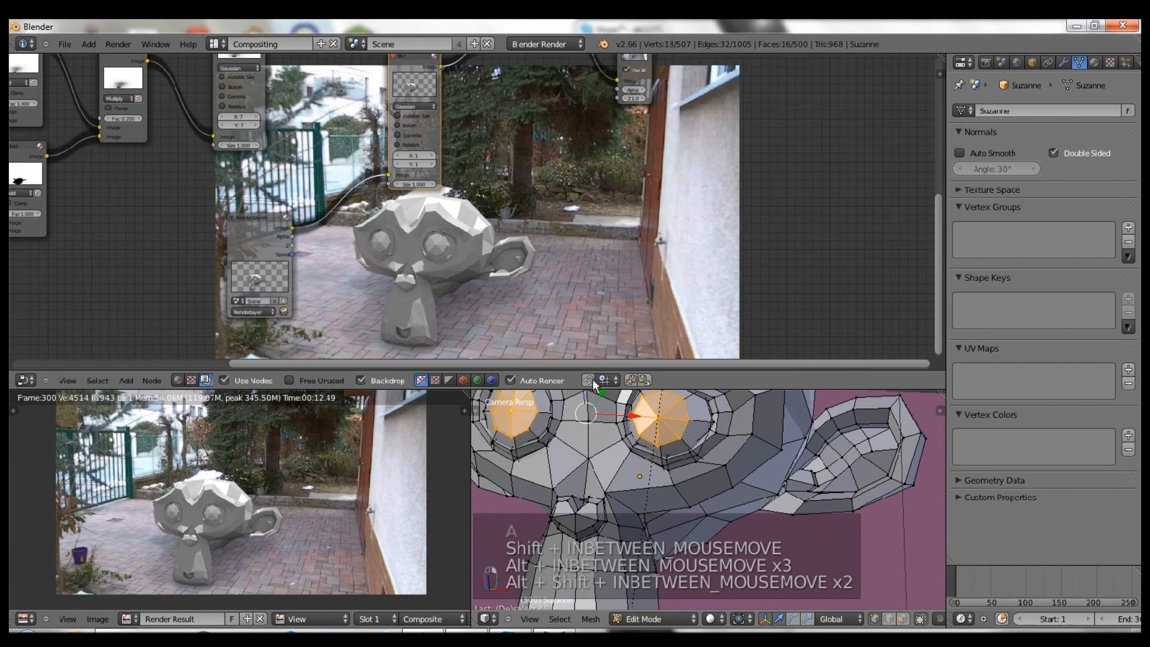
- Add a new material slot and material with Emit 5.00, then return to Object Mode
left_click(1093, 63)
left_click(1117, 110)
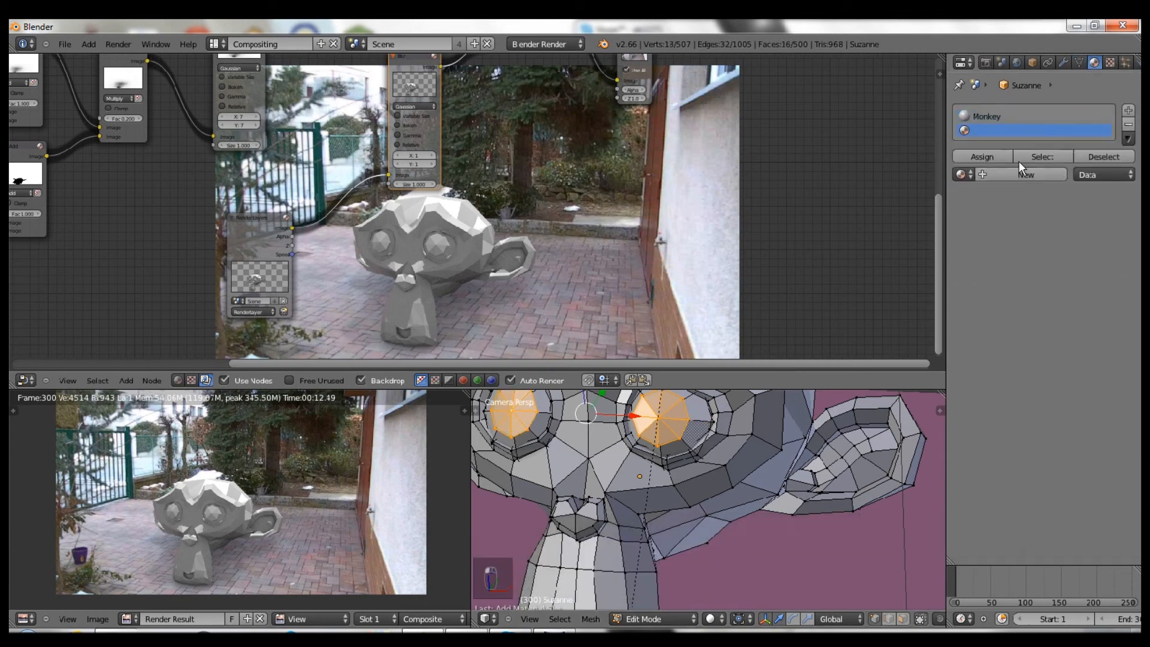
left_click(990, 172)
left_click(992, 482)
type("5")
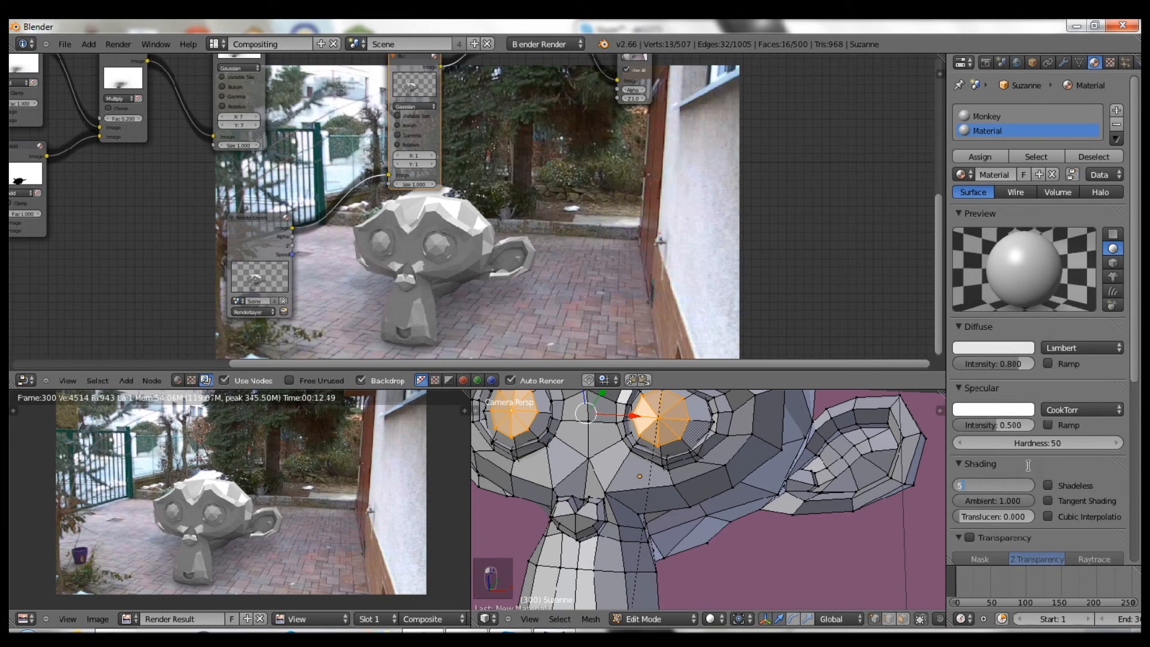
key("Return")
key("Tab")
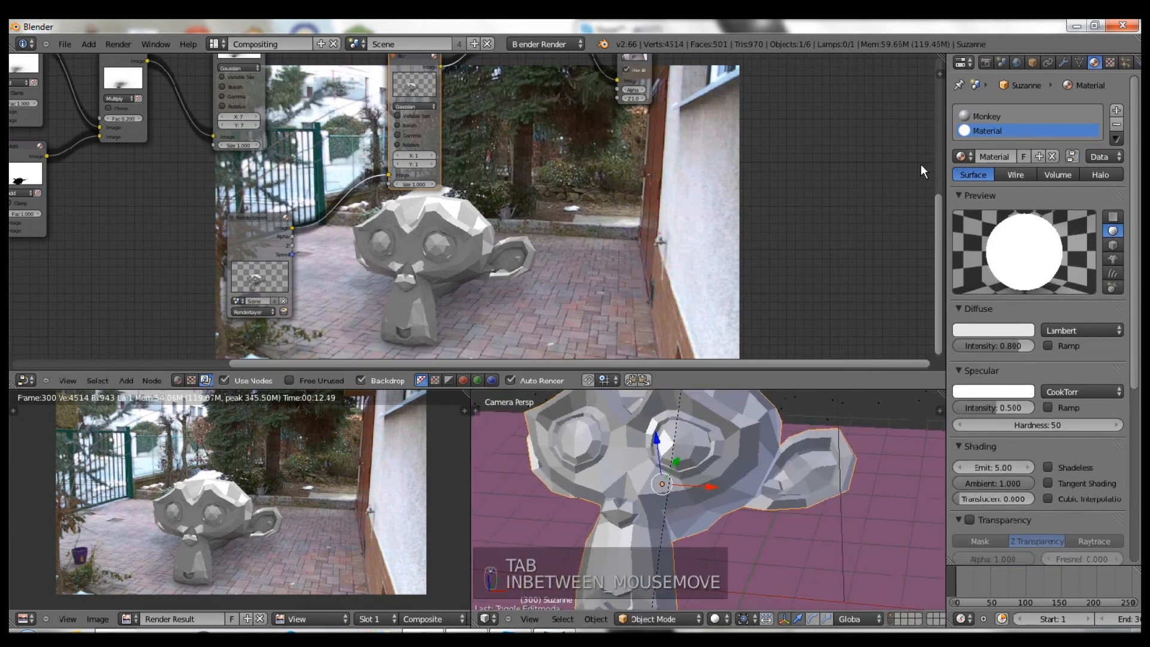
middle_click_drag(274, 218, 346, 197)
left_click_drag(333, 226, 213, 267)
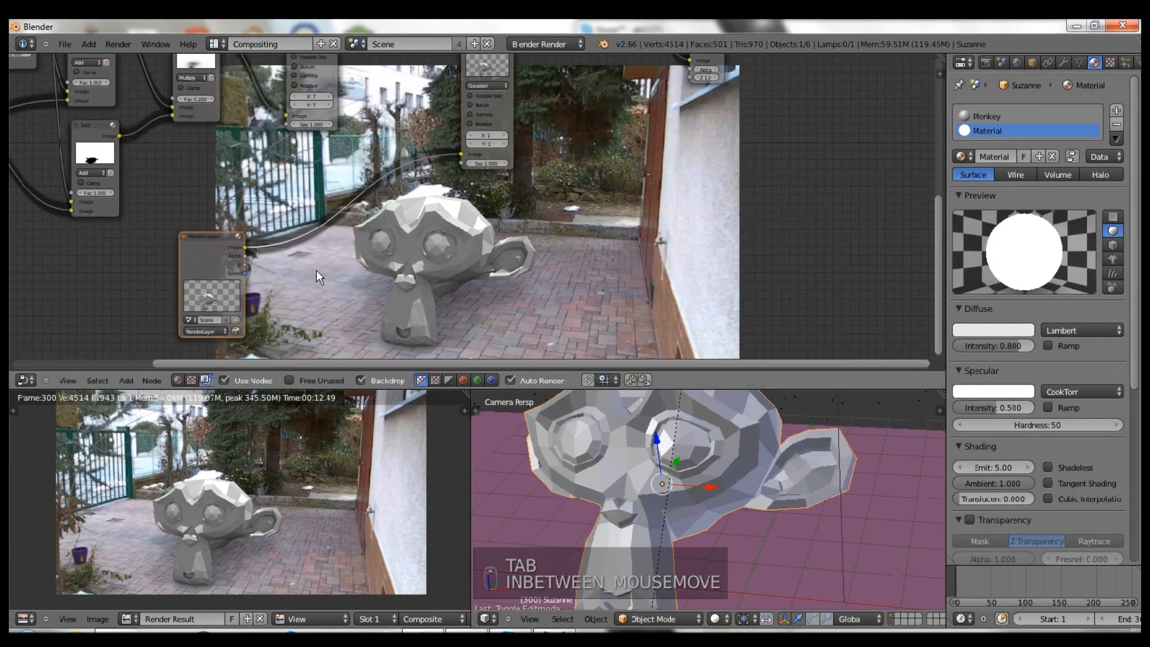
- Add a Glare node beside Render Layers and set its type to Fog Glow
key("shift+a")
mouse_move(284, 273)
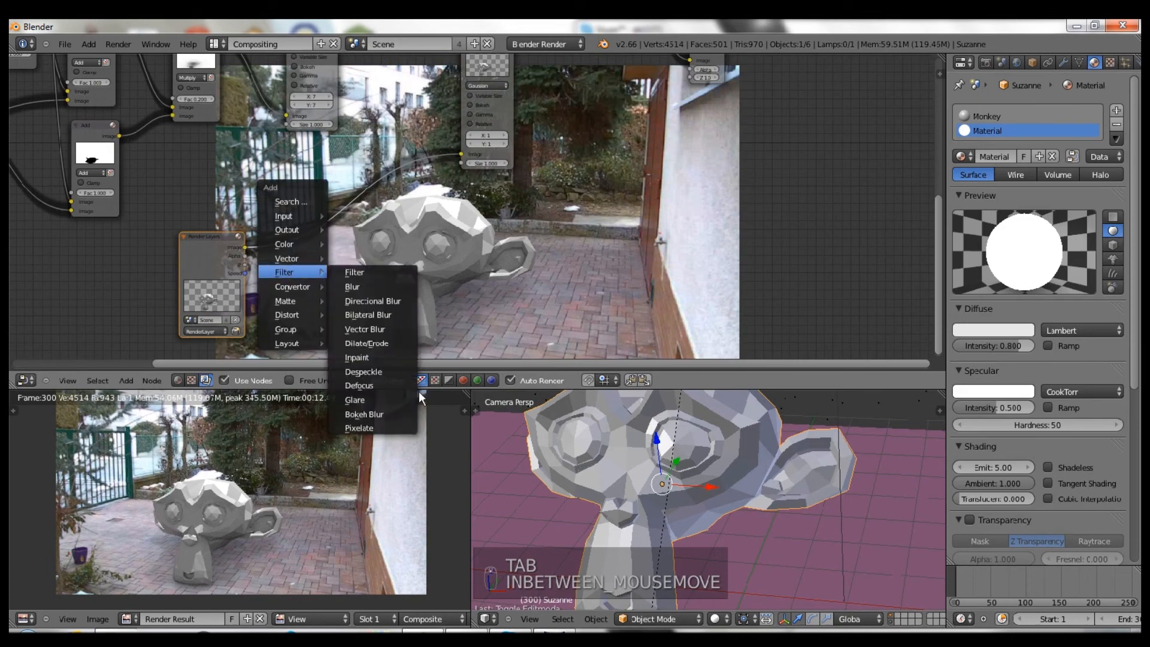
key("Return")
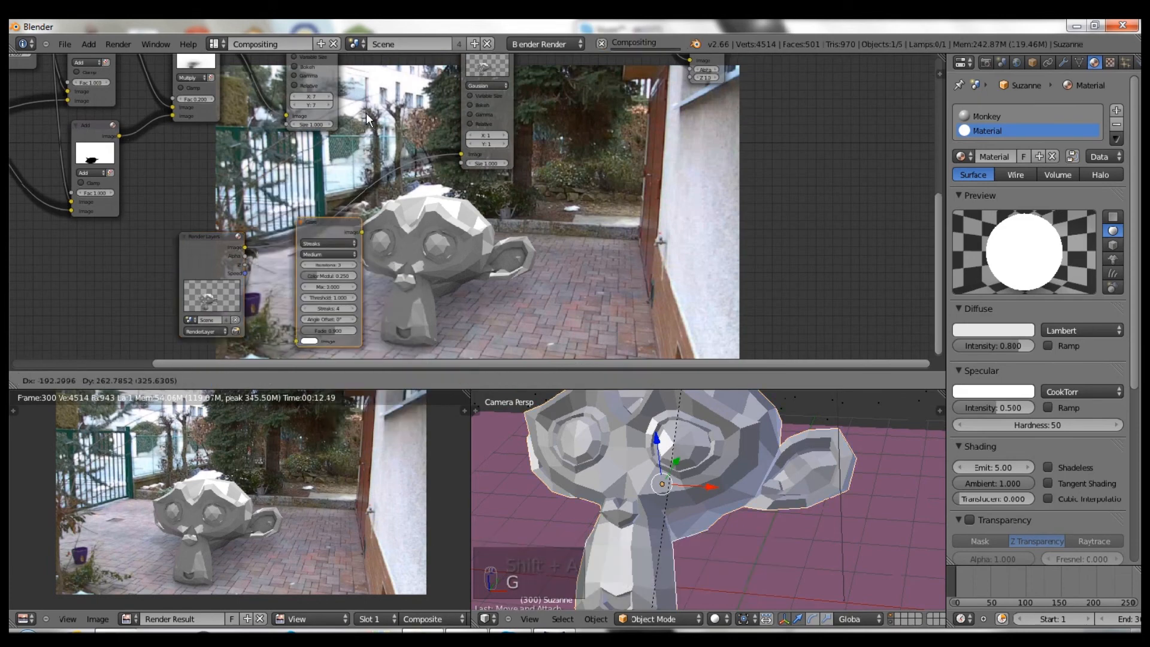
left_click(287, 181)
left_click(287, 180)
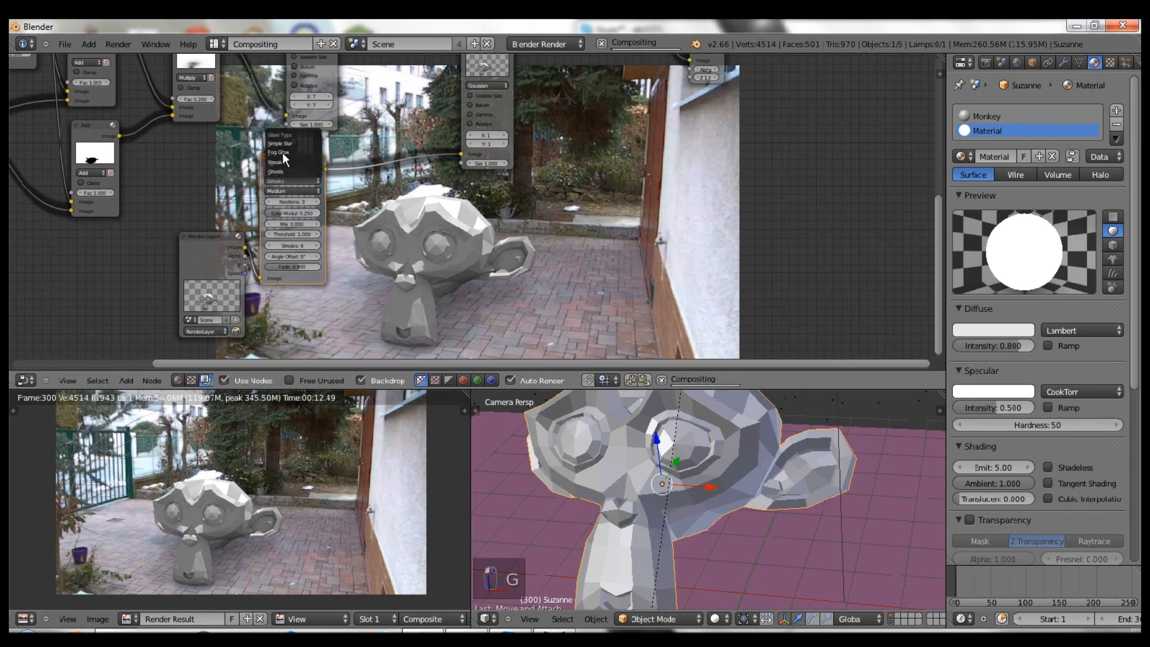
left_click(281, 151)
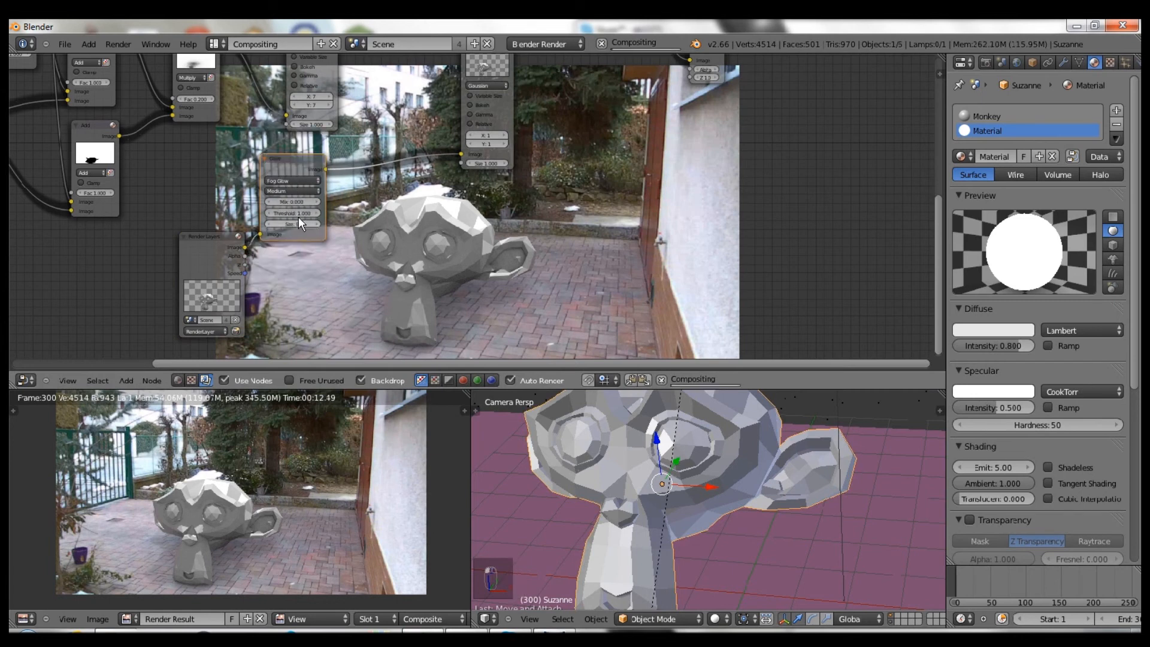
- Give the Glare node Size 9 and Threshold 0.300, then select the ground plane
left_click(314, 218)
left_click(293, 214)
key("BackSpace")
left_click(985, 61)
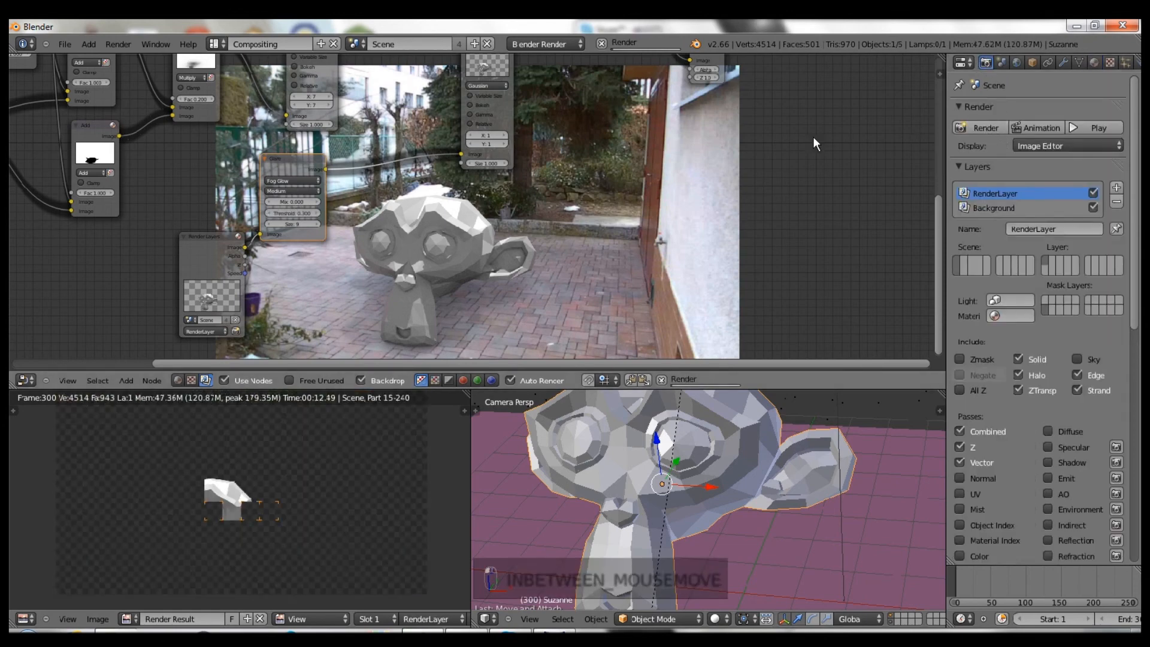
scroll(324, 258, "up", 5)
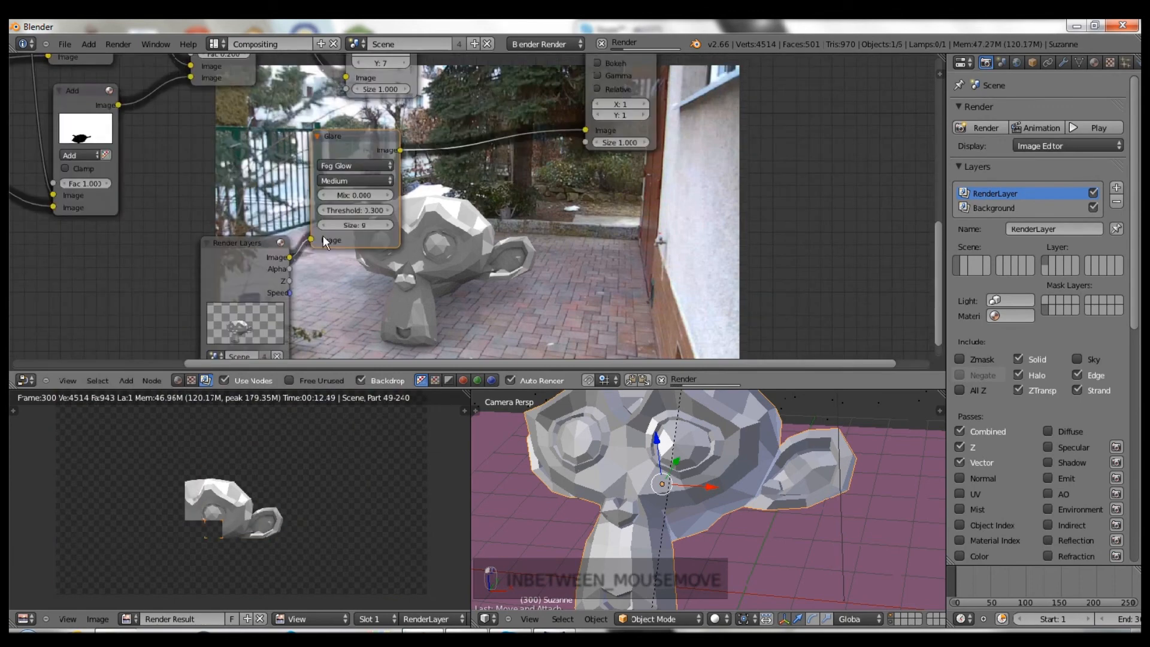
scroll(334, 208, "up", 2)
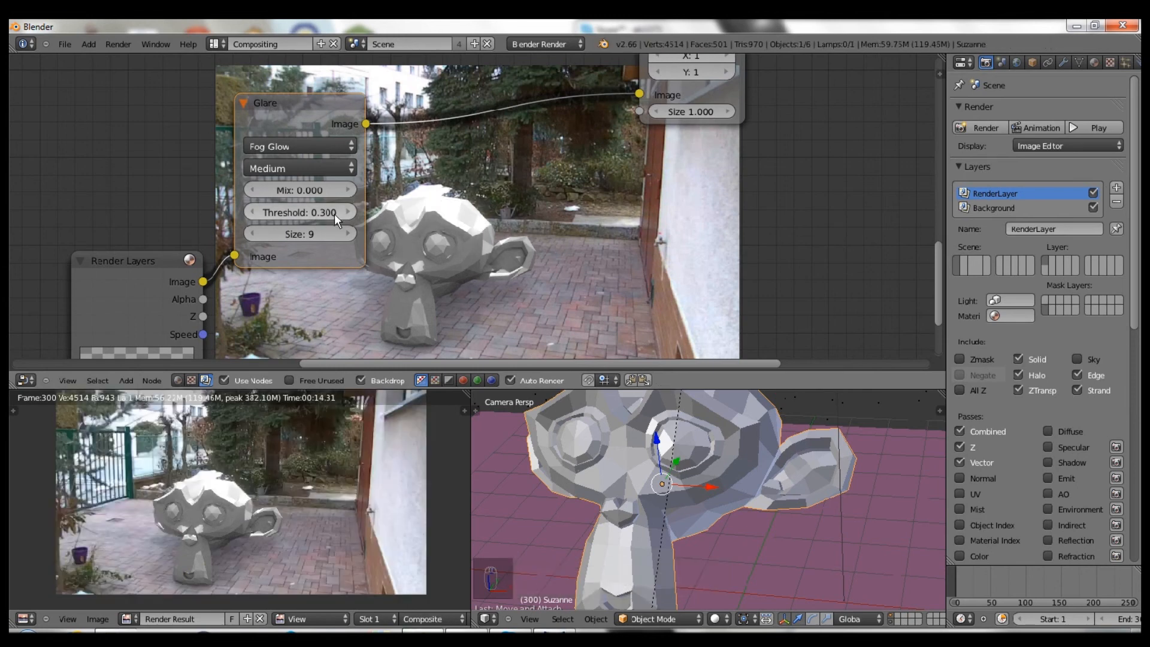
right_click(666, 443)
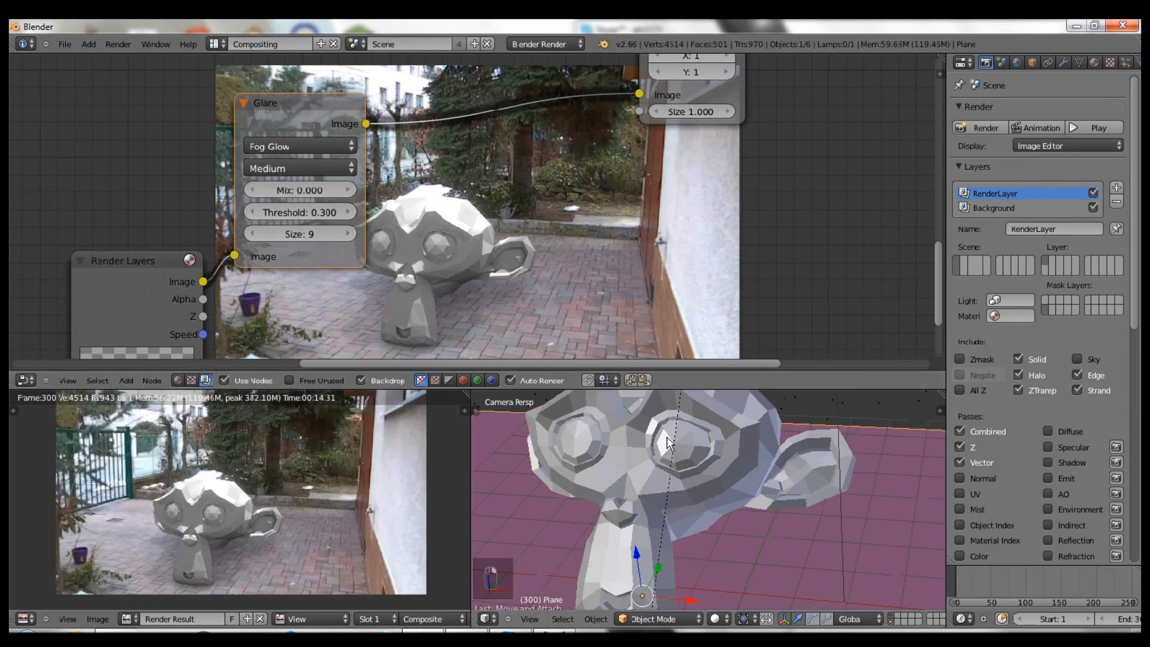
- Assign the emissive Material to the selected eye faces, exit Edit Mode and render again
key("Tab")
key("Tab")
key("Tab")
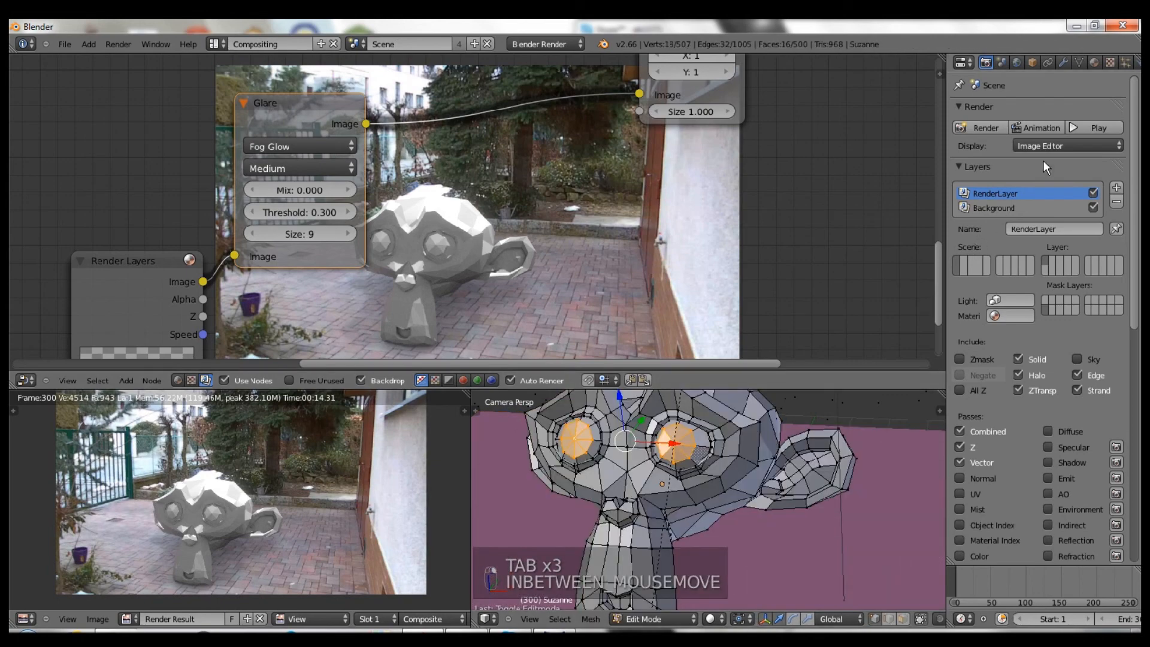
left_click(1093, 63)
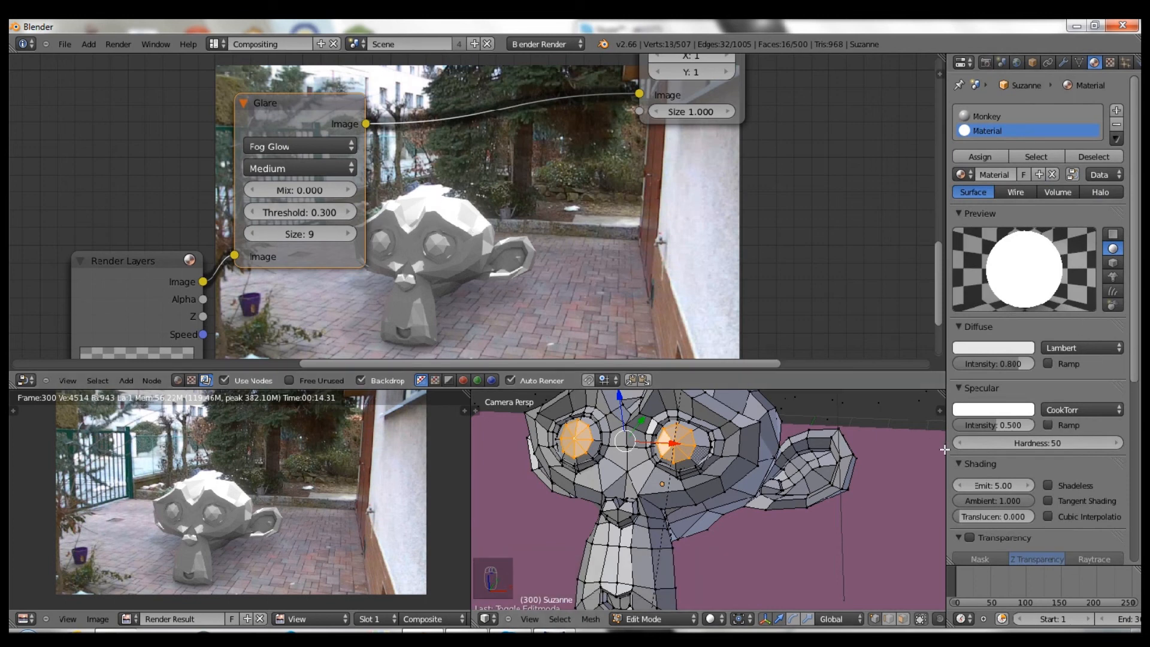
left_click(979, 156)
key("Tab")
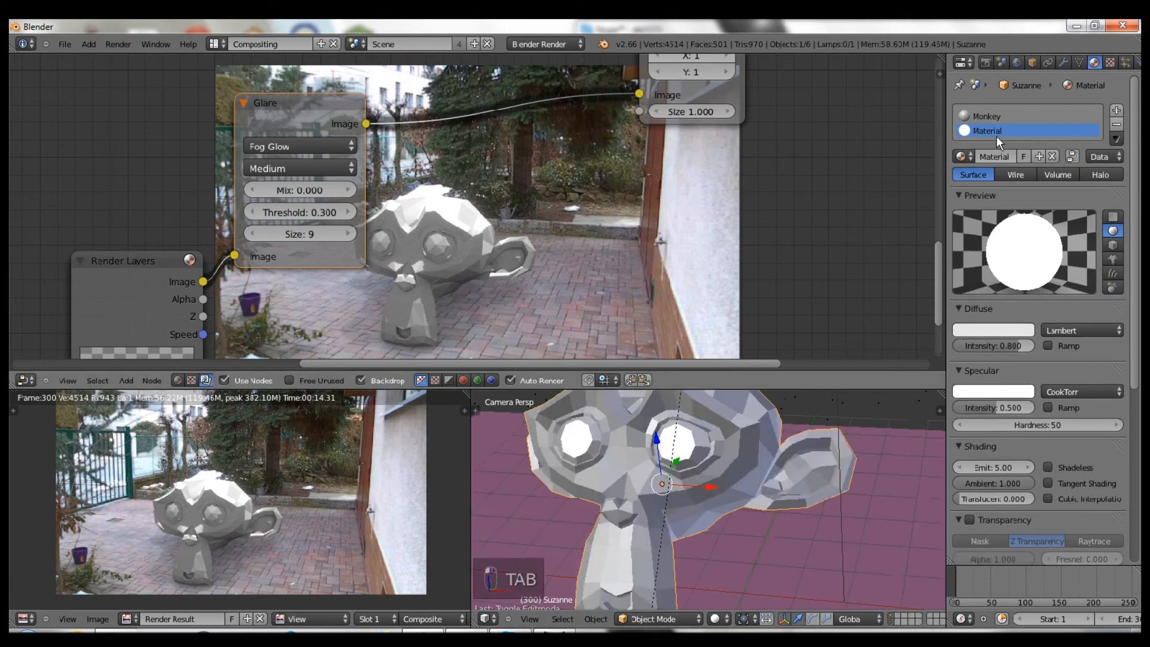
left_click(985, 62)
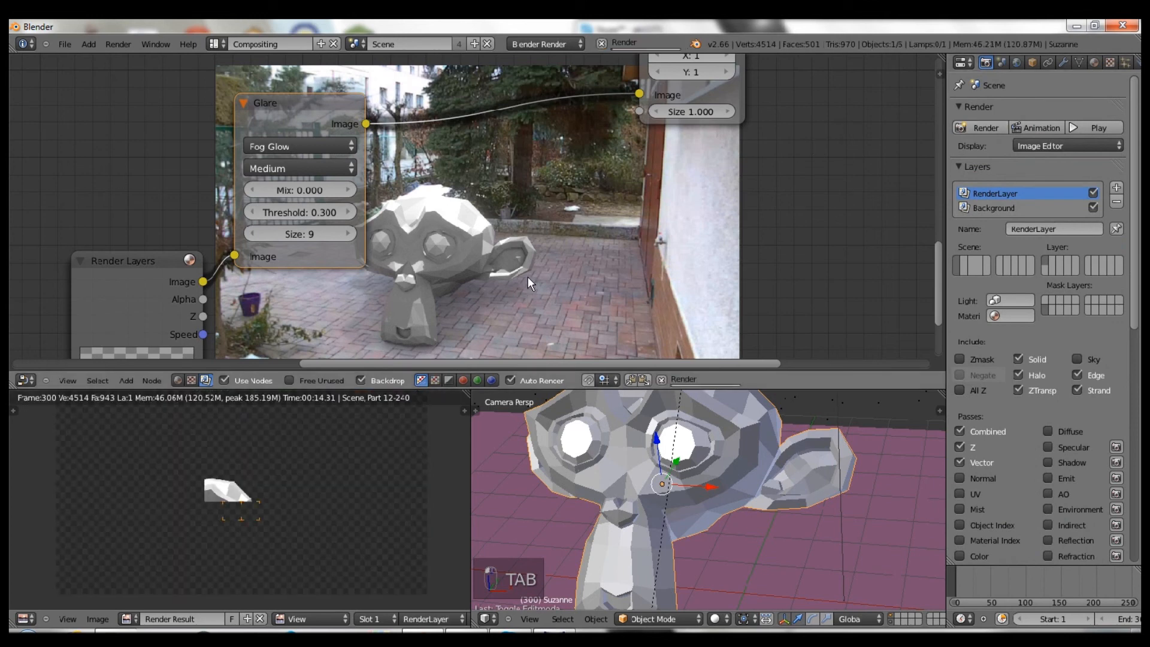
- Wait for the glowing-eye render to finish and dismiss the AutoPlay pop-up
scroll(256, 490, "down", 1)
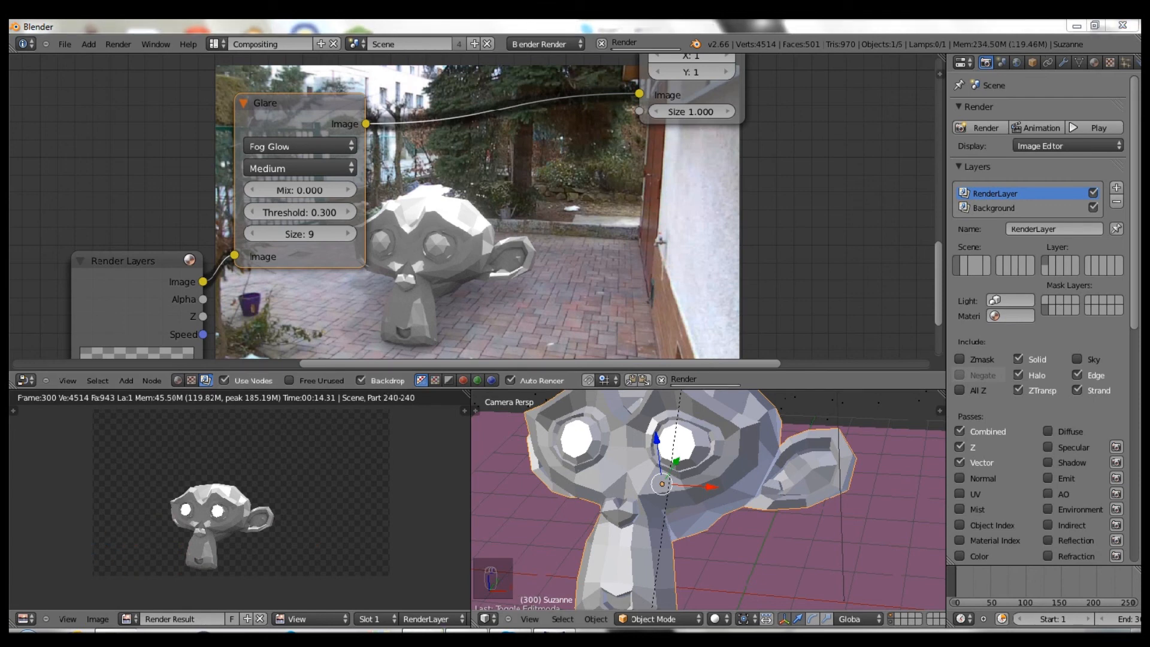
left_click(673, 146)
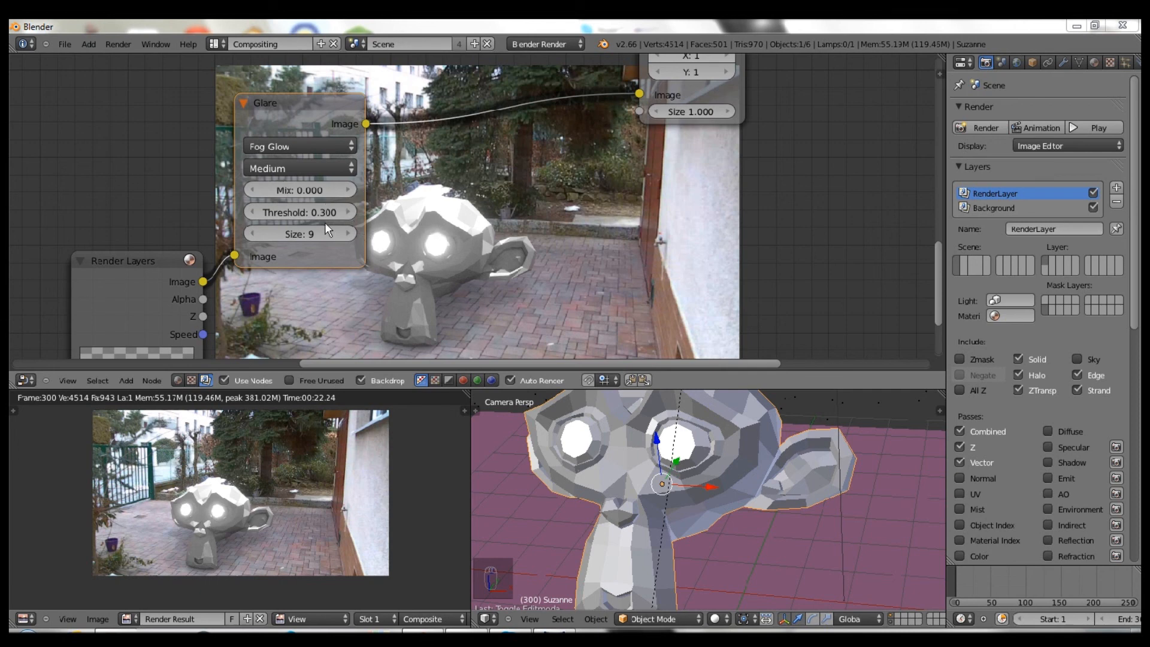
- Enter a Glare threshold of 0.6, then nudge it up to 0.700
left_click(308, 210)
key("BackSpace")
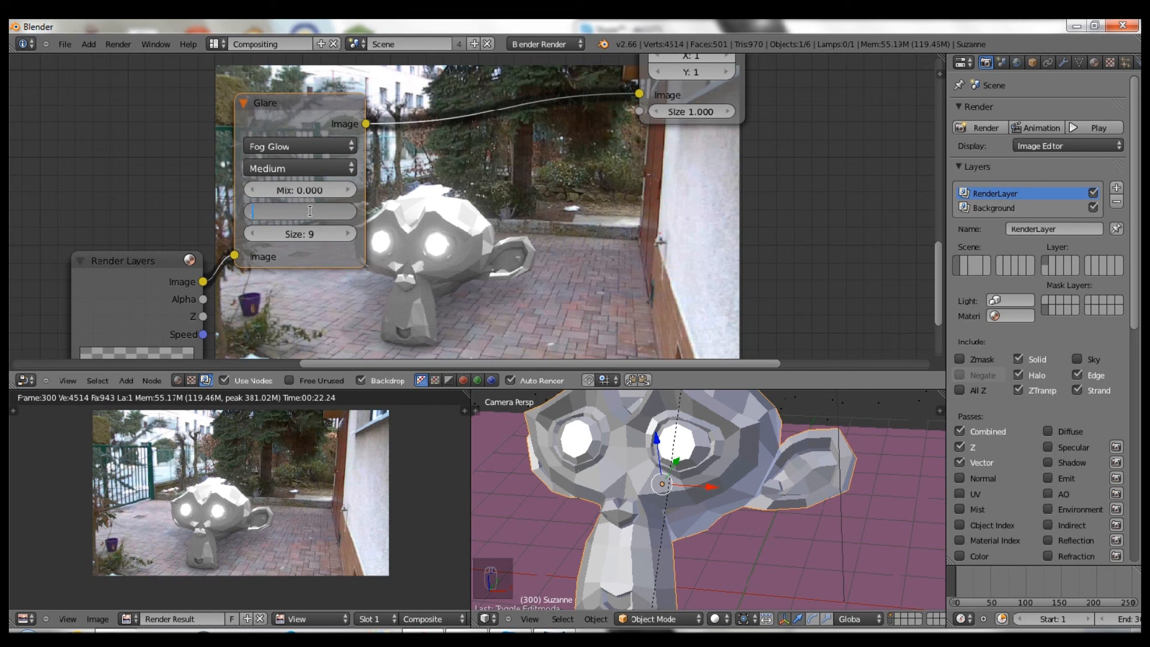
type("0.6")
key("Return")
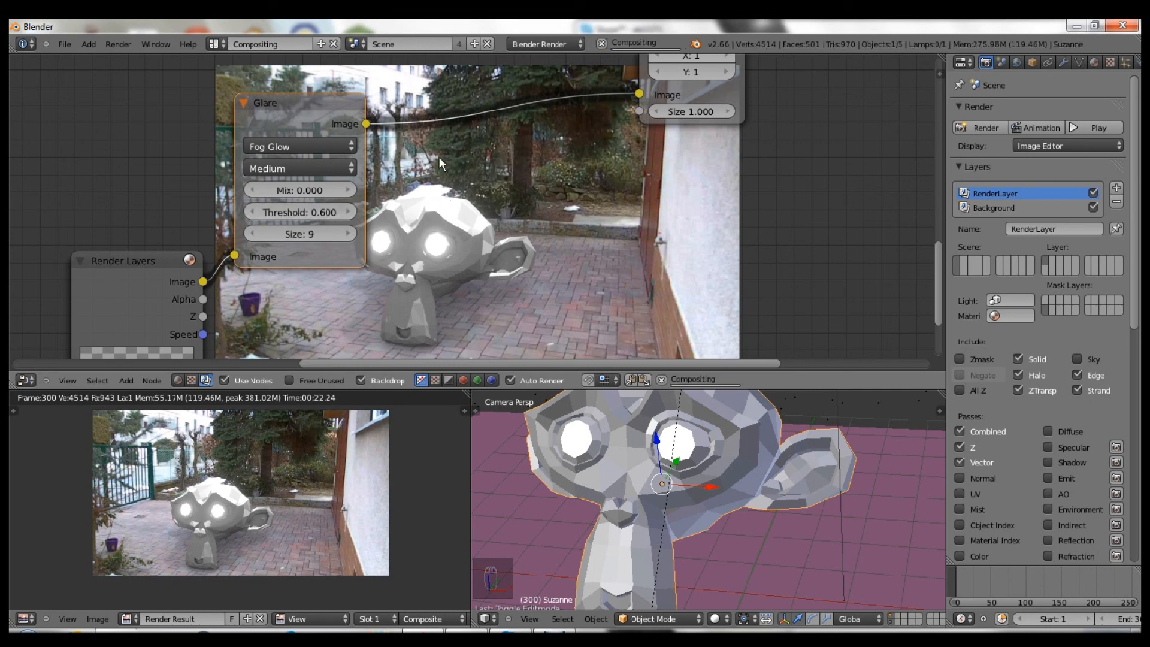
scroll(506, 175, "up", 1)
middle_click_drag(494, 188, 461, 203)
left_click(300, 230)
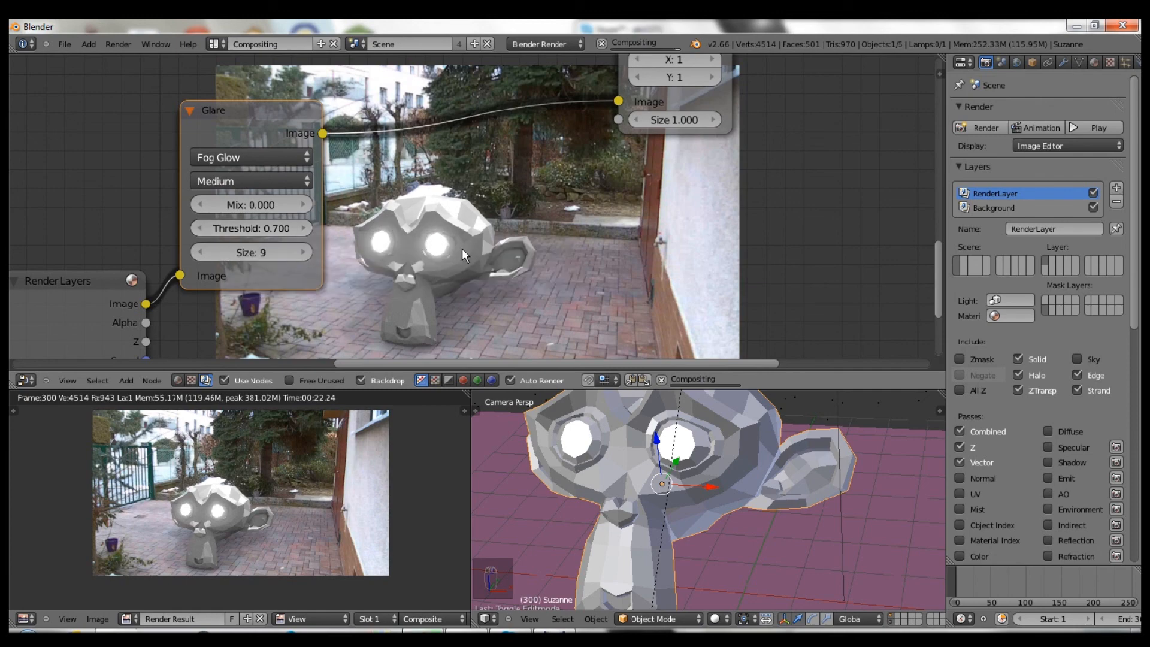
- Move the Glare and Render Layers nodes apart to make room for another node
middle_click_drag(571, 247, 494, 218)
scroll(521, 275, "down", 1)
scroll(368, 213, "down", 2)
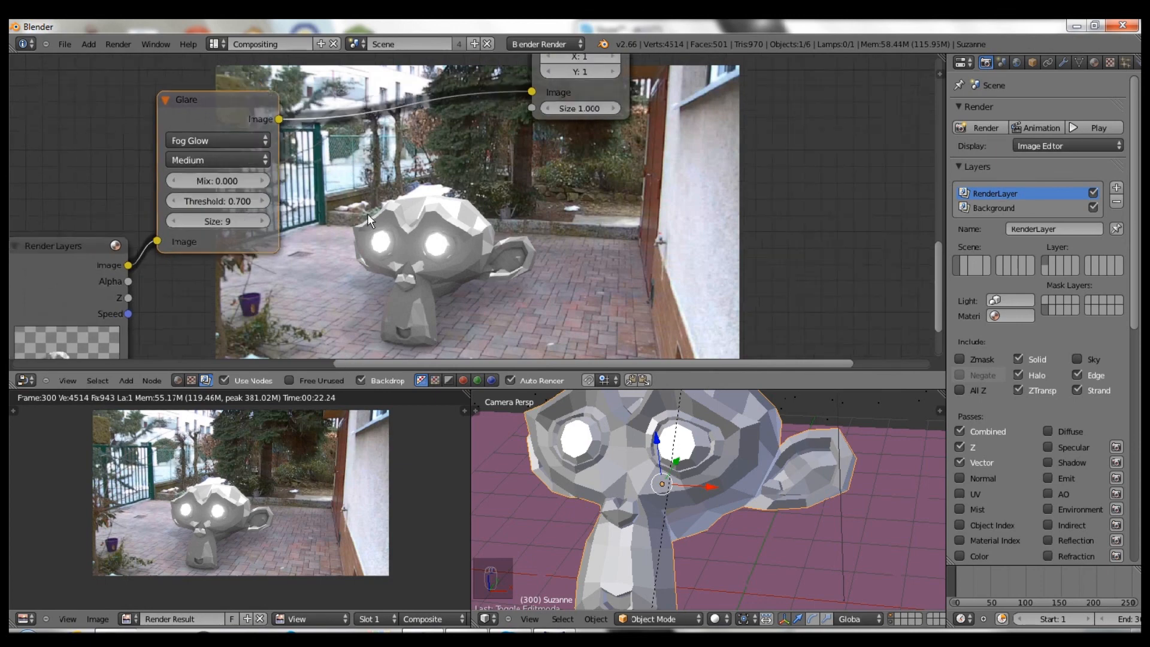
left_click_drag(335, 141, 330, 183)
left_click_drag(157, 252, 118, 234)
mouse_move(285, 174)
left_mouse_down()
mouse_move(251, 174)
mouse_move(263, 173)
left_mouse_up()
- Add a Vector Blur node and move the Glare node up and to the right
key("shift+a")
mouse_move(404, 235)
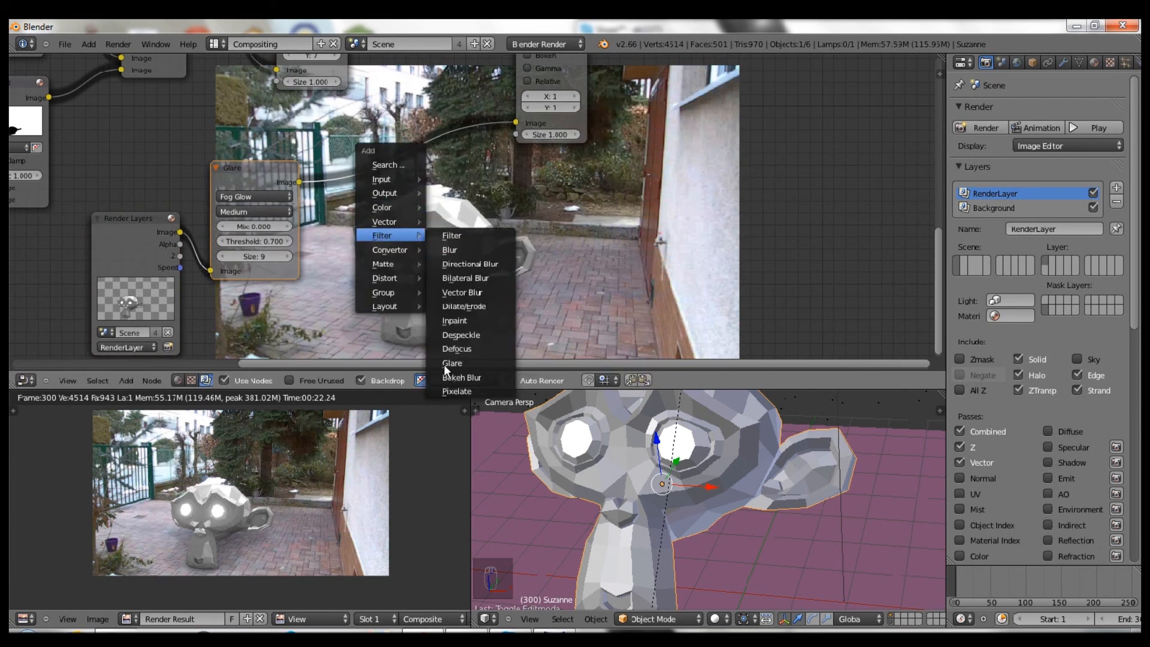
key("Return")
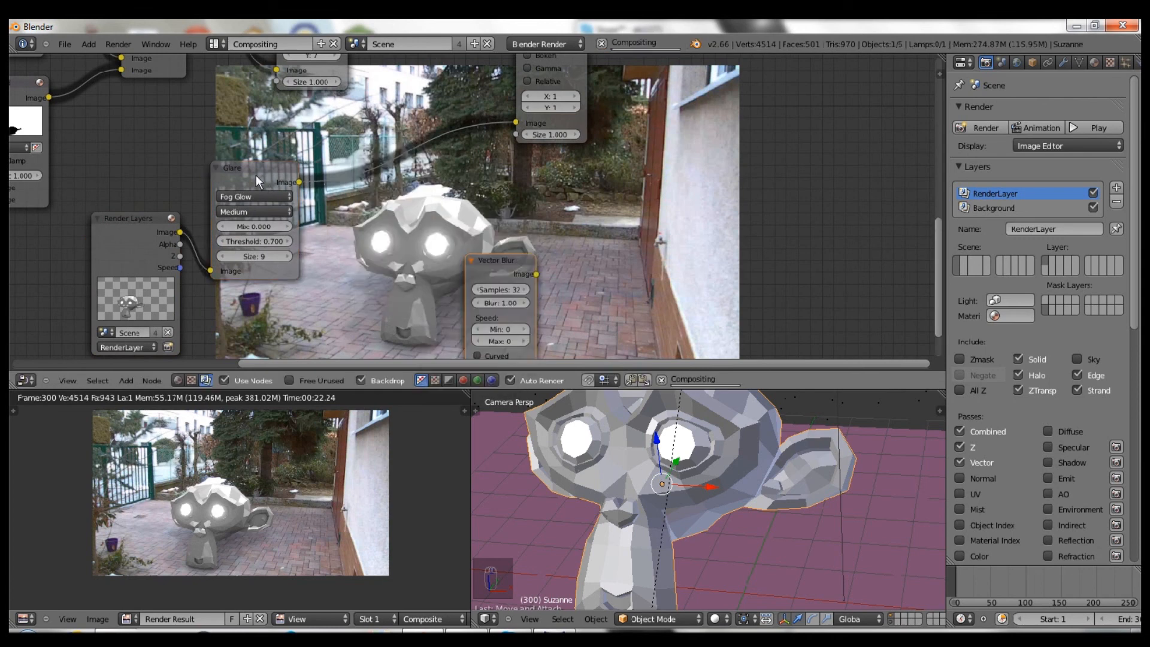
left_click_drag(263, 170, 554, 105)
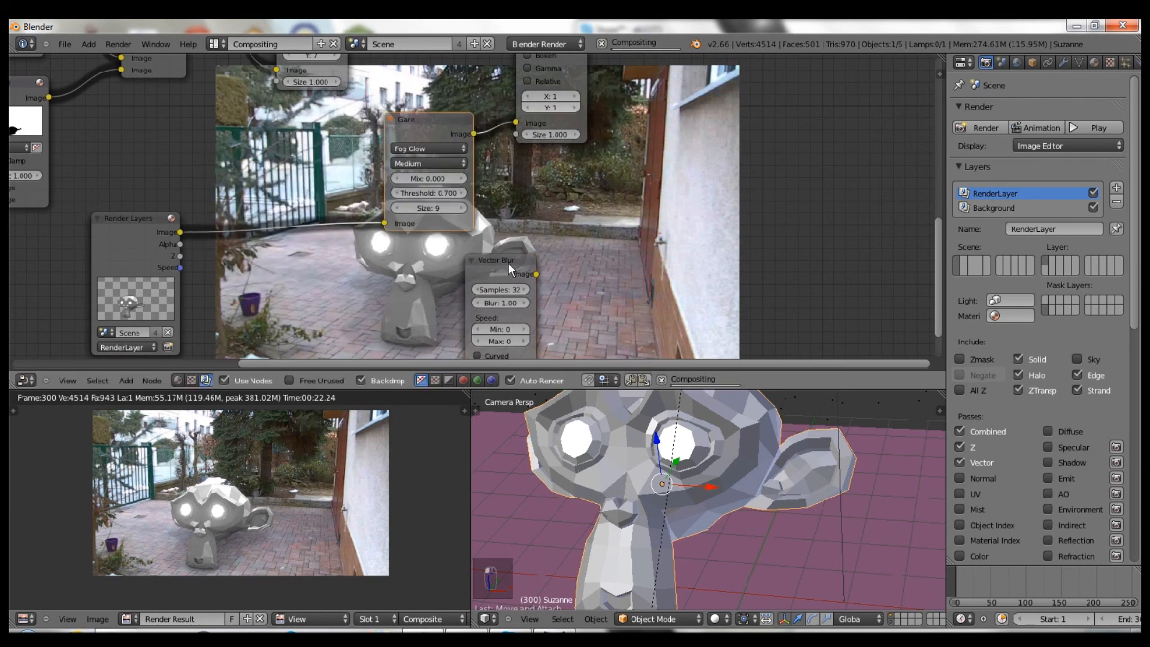
key("g")
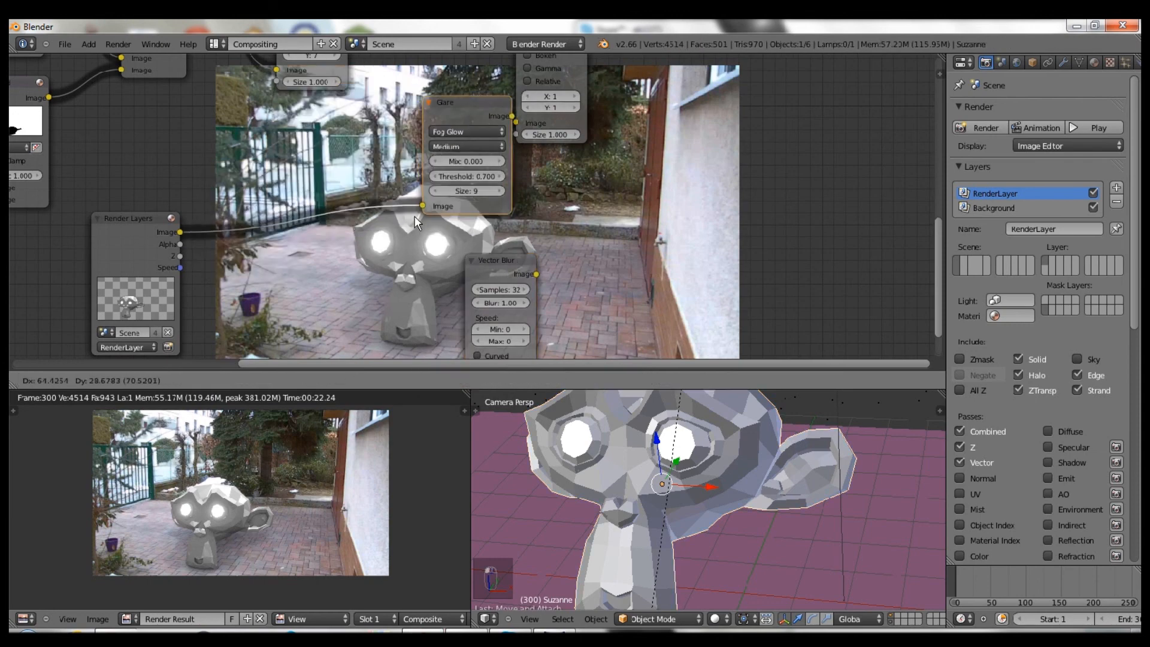
left_click(392, 231)
- Insert Vector Blur between Render Layers and Glare, linking the Z and Speed passes
left_click_drag(483, 255, 303, 150)
scroll(196, 250, "up", 2)
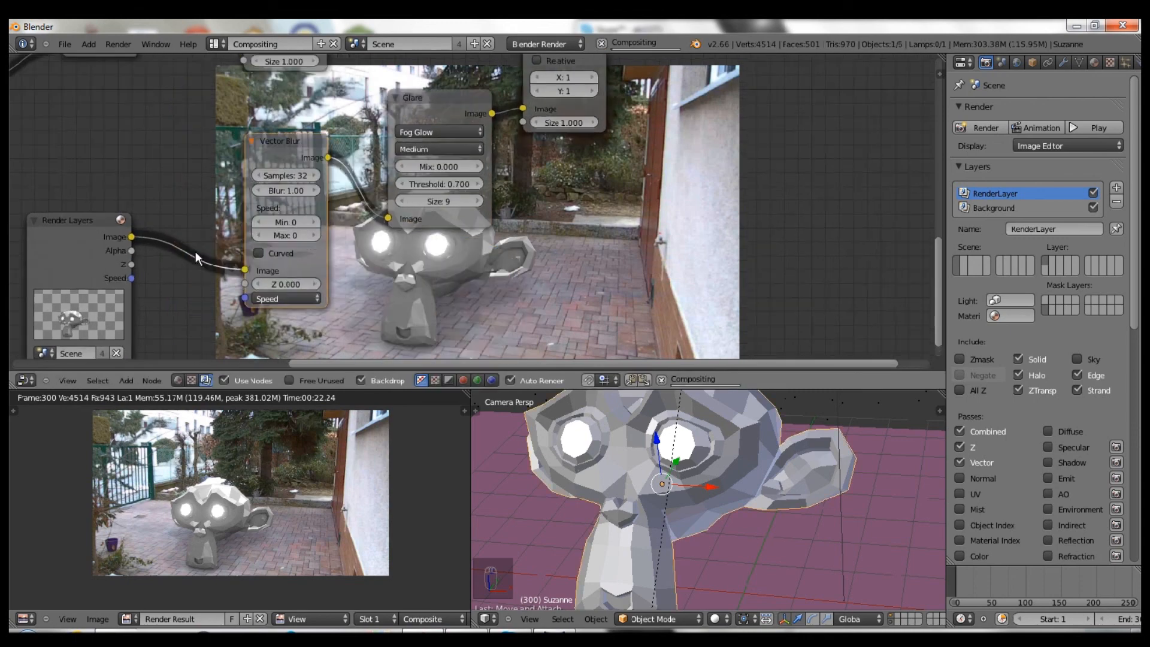
left_click(99, 240, "shift")
key("f")
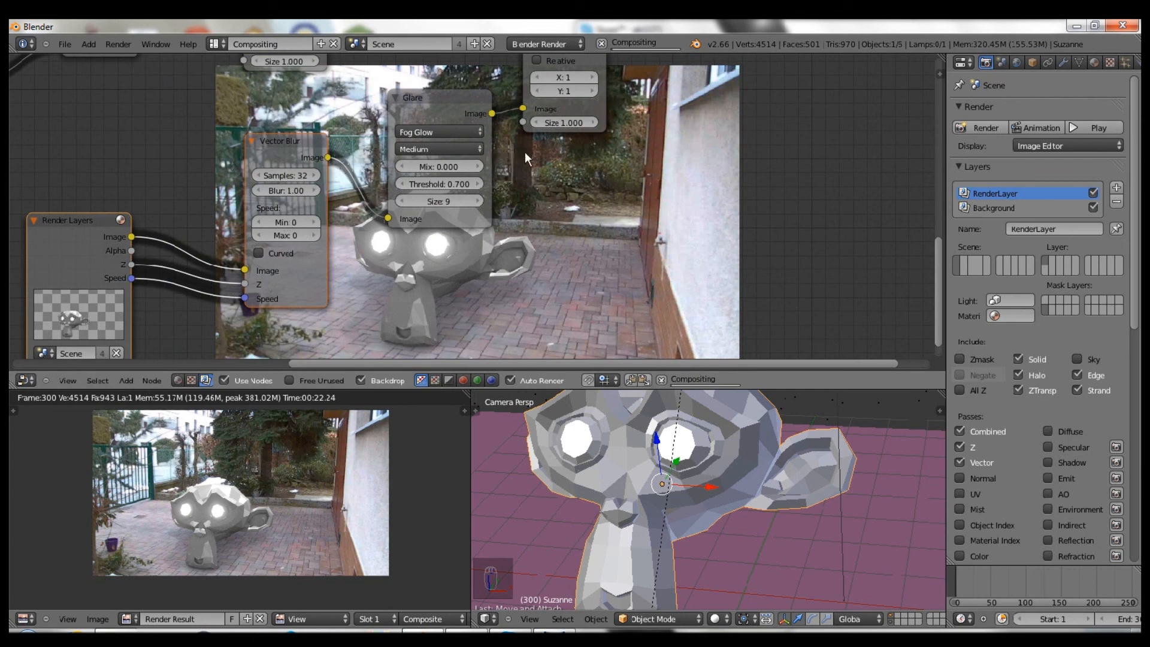
middle_click_drag(653, 145, 567, 154)
mouse_move(566, 197)
middle_mouse_down()
mouse_move(551, 201)
mouse_move(549, 190)
middle_mouse_up()
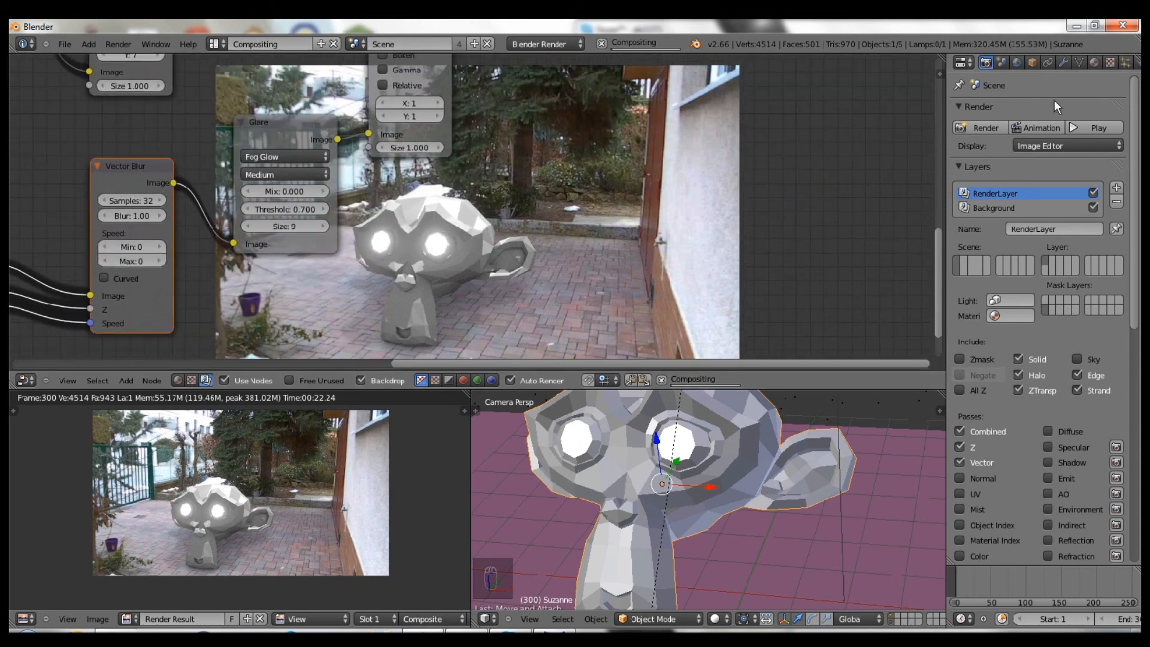
left_click(1015, 61)
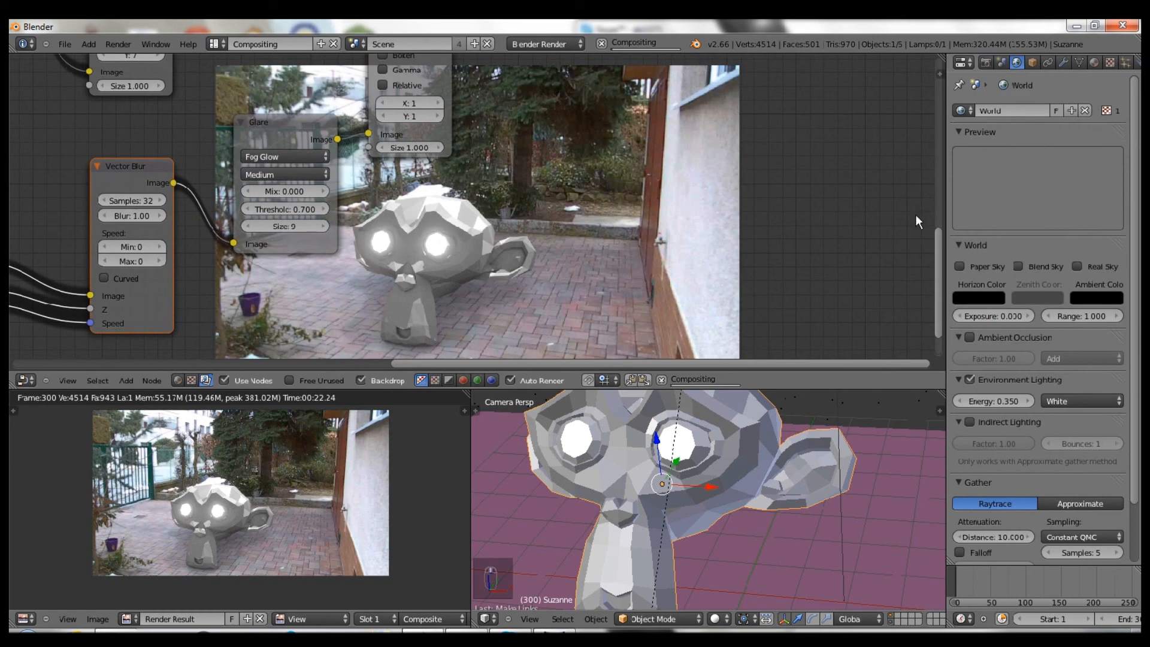
scroll(915, 214, "up", 2)
scroll(1023, 275, "down", 2)
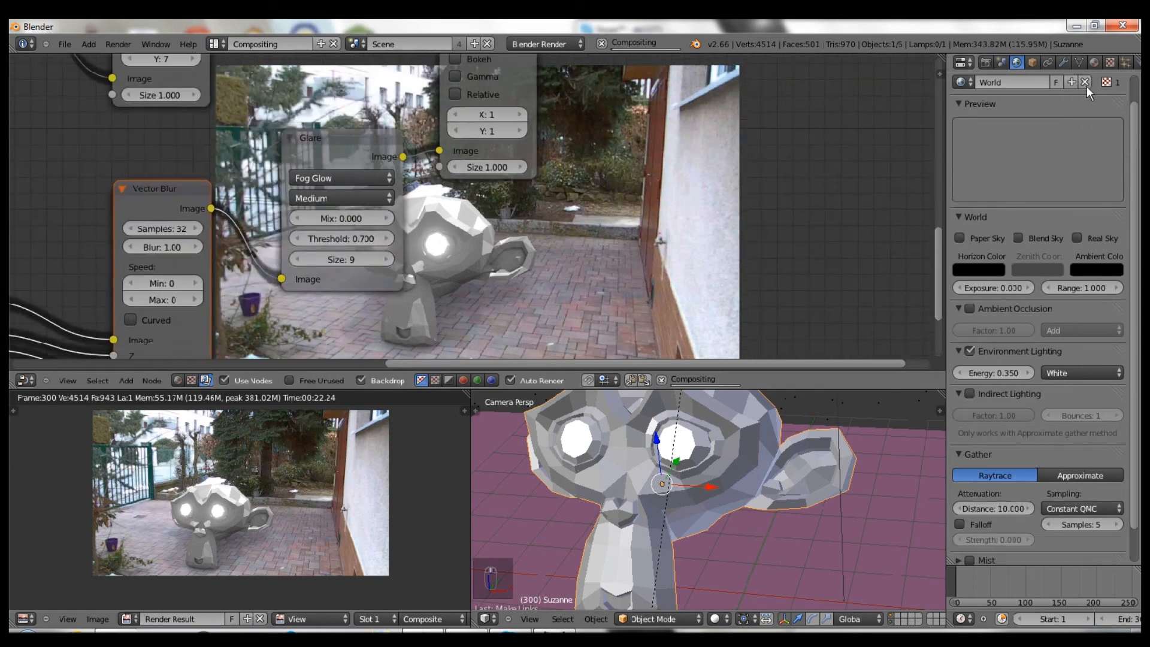
left_click(1109, 61)
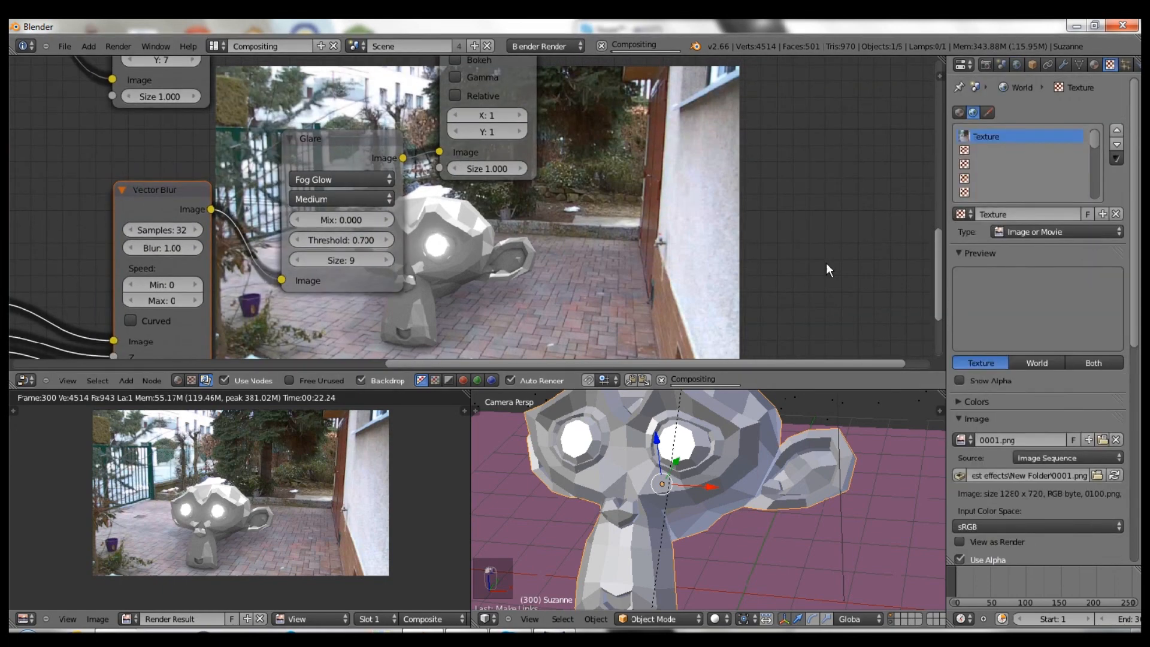
scroll(827, 251, "down", 1)
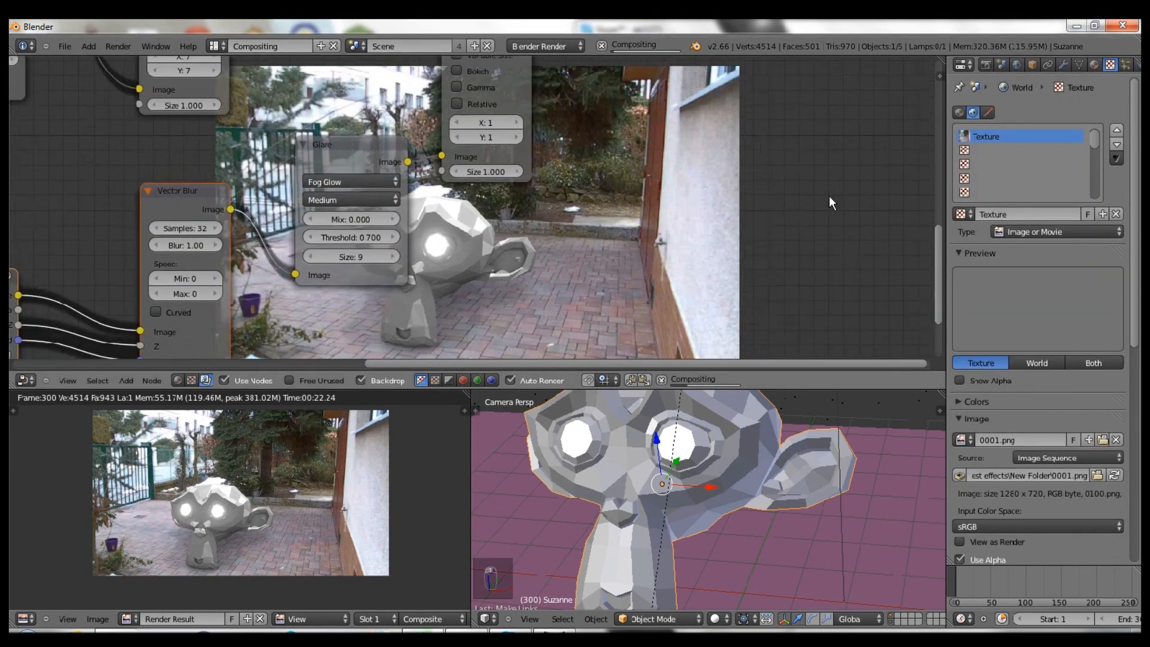
left_click(991, 61)
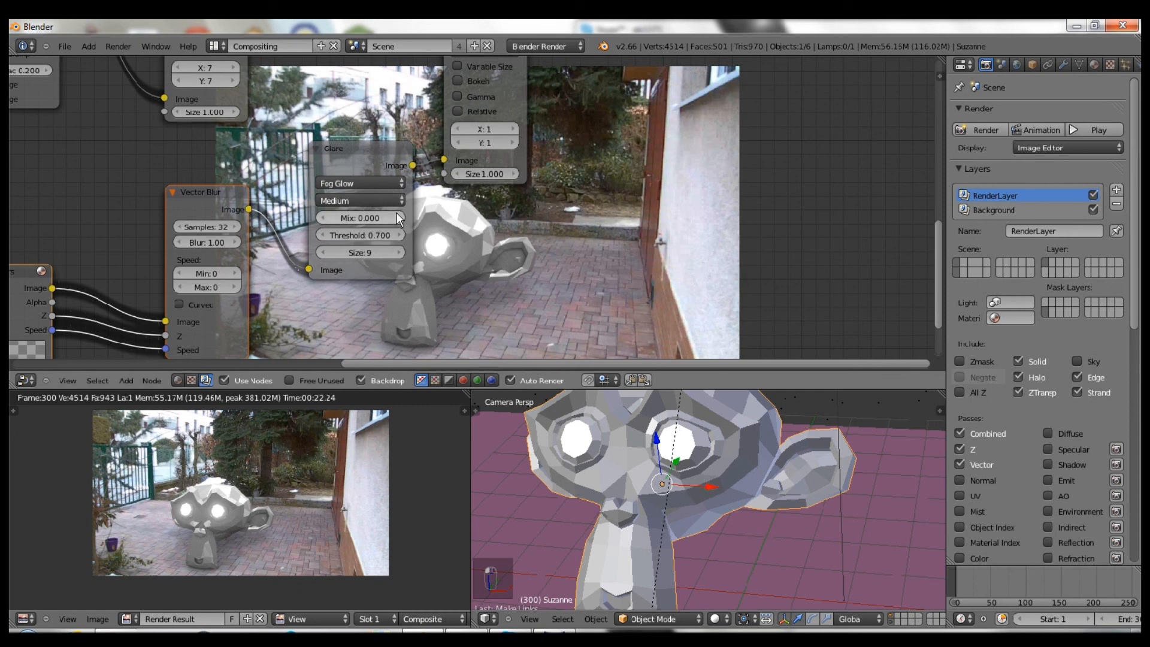
middle_click_drag(563, 224, 536, 221)
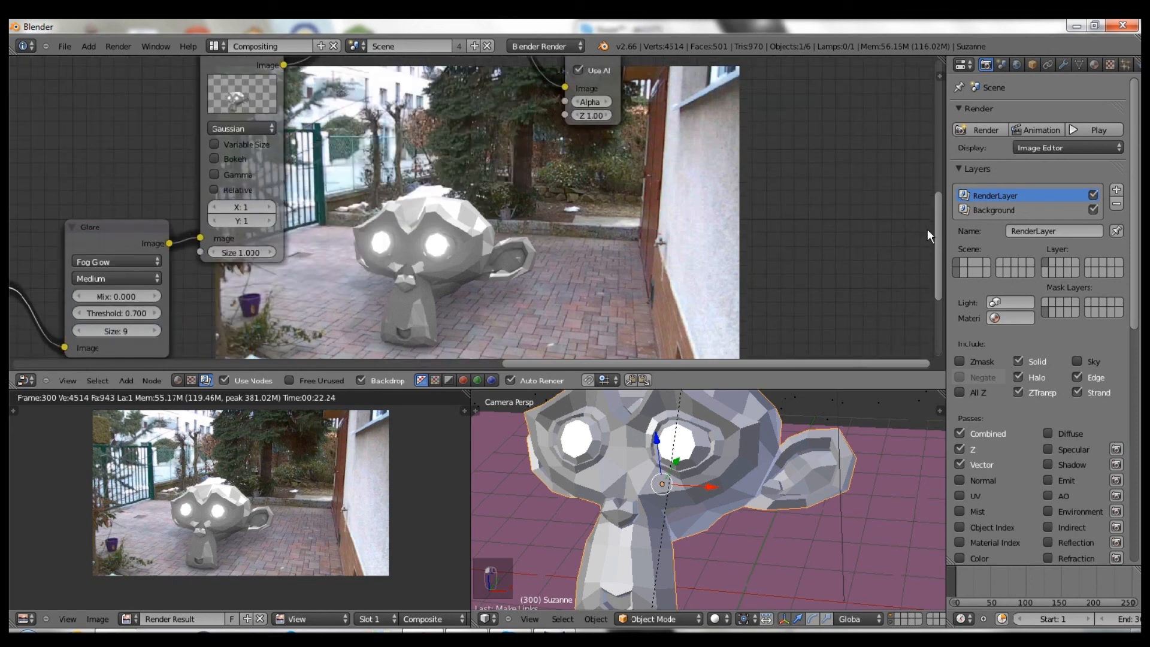
- Switch to the Default layout, scroll Render properties to Output, and close the render view
key("ctrl+Right")
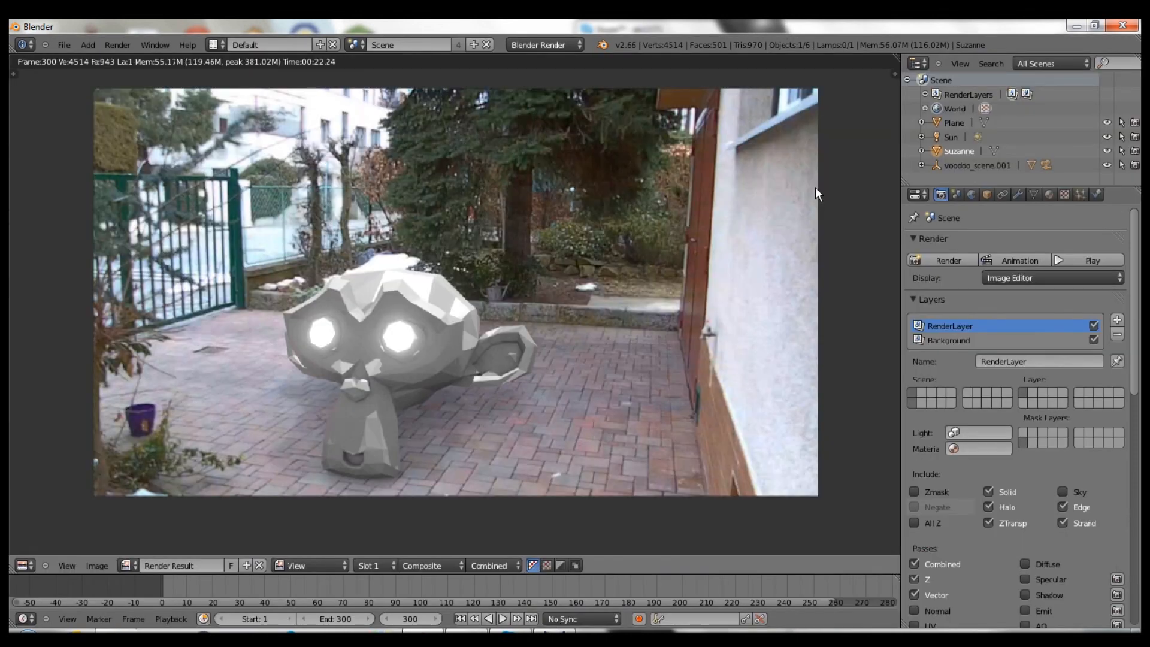
scroll(1076, 487, "down", 10)
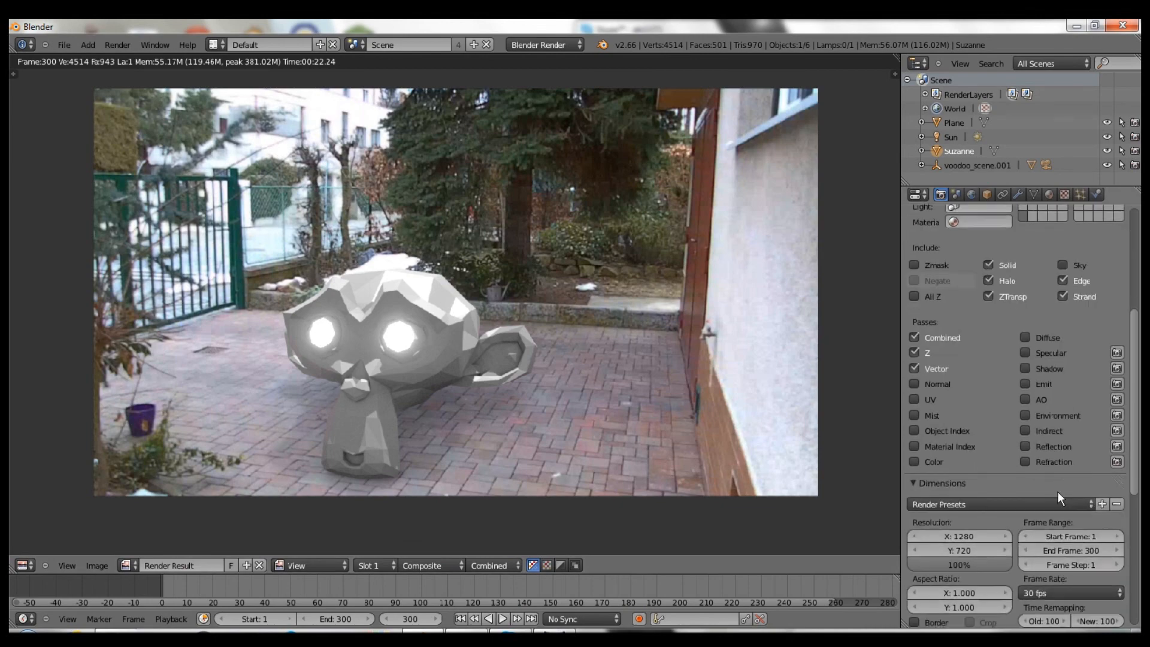
scroll(958, 589, "down", 2)
scroll(987, 554, "down", 7)
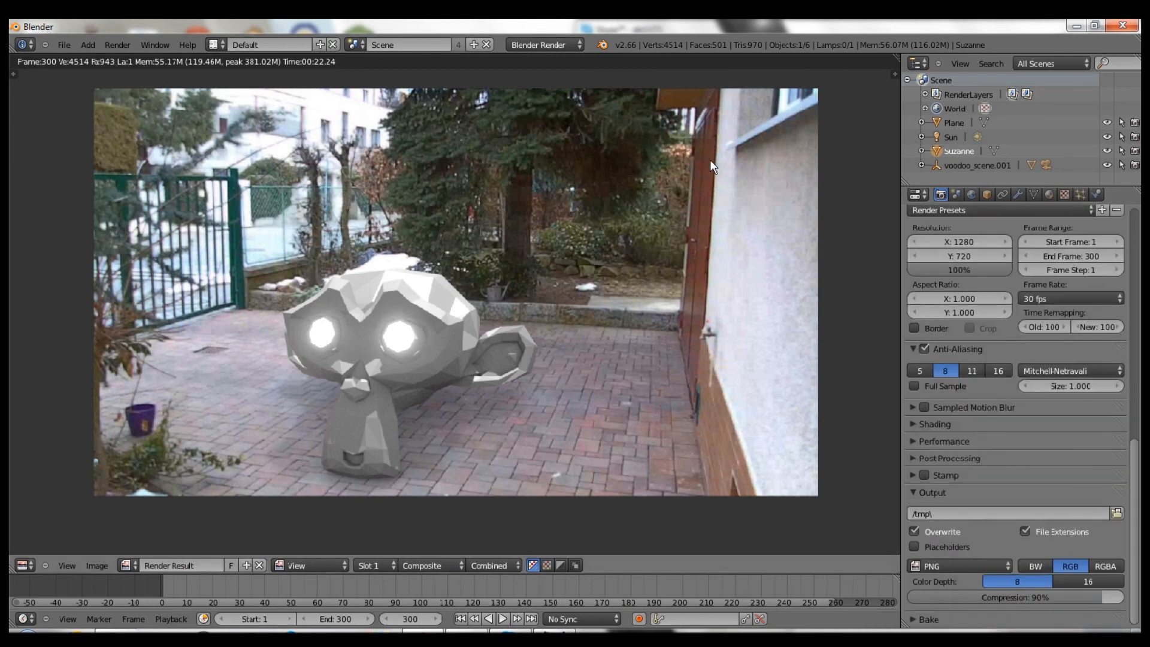
key("Escape")
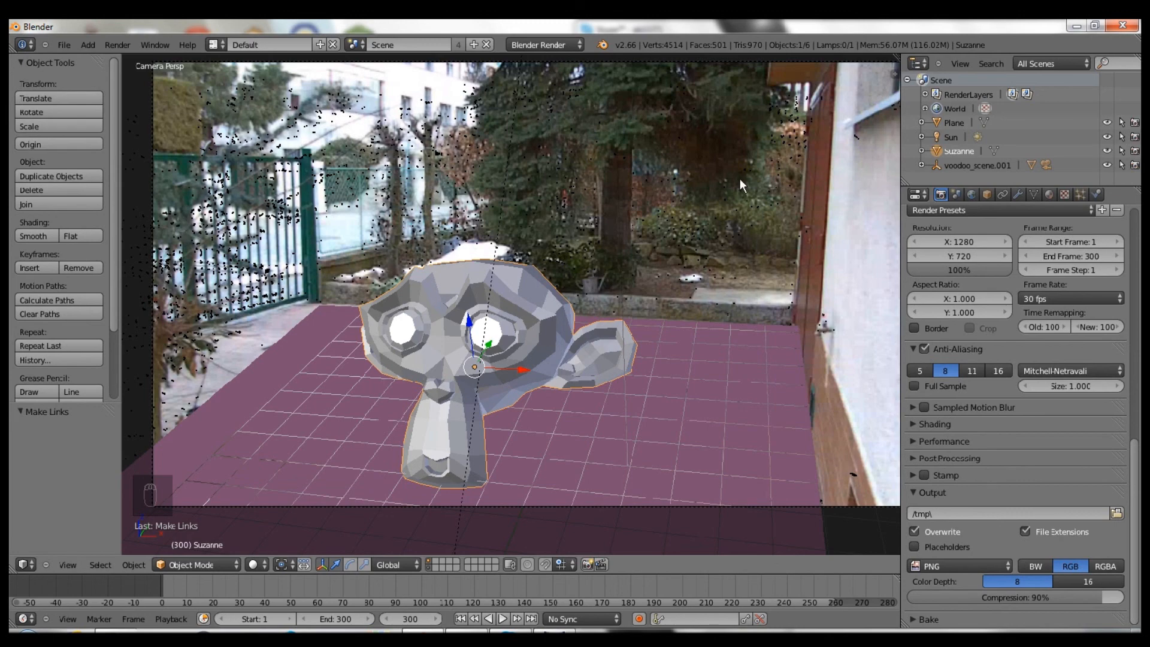
middle_click_drag(853, 189, 820, 238, "ctrl")
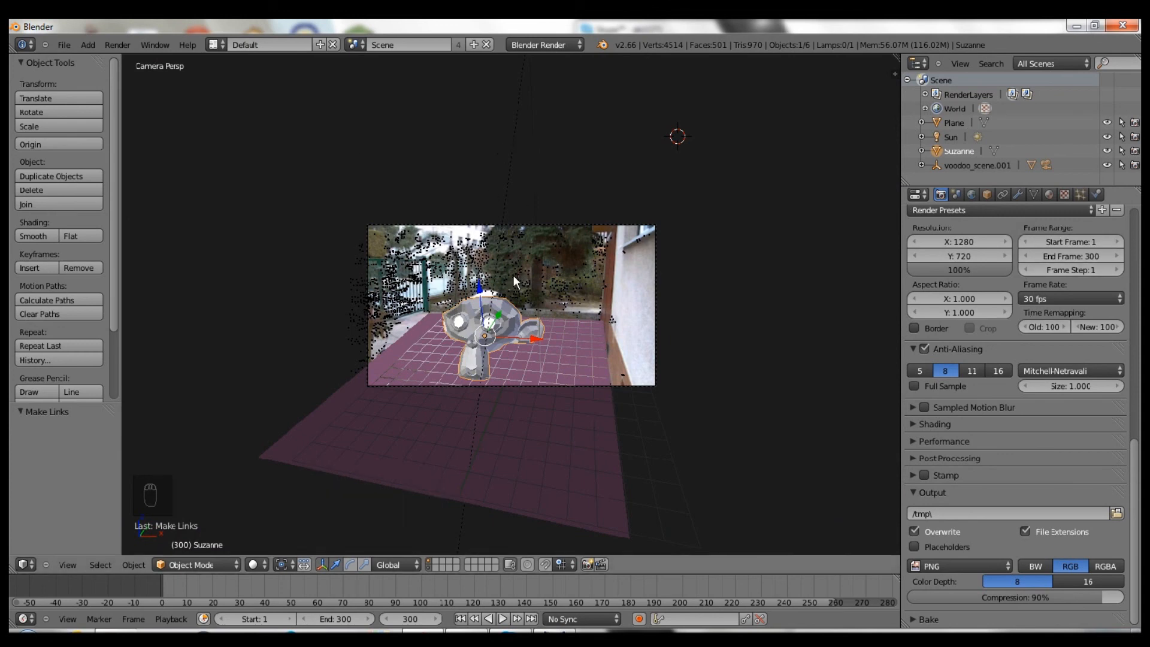
scroll(513, 275, "up", 3)
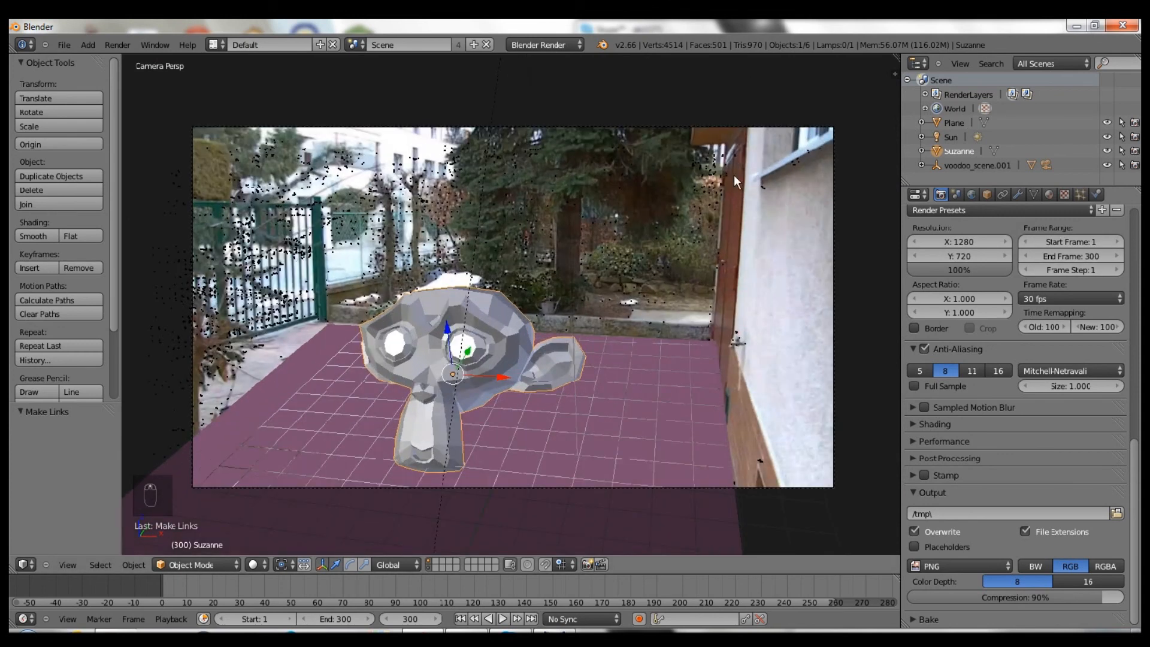